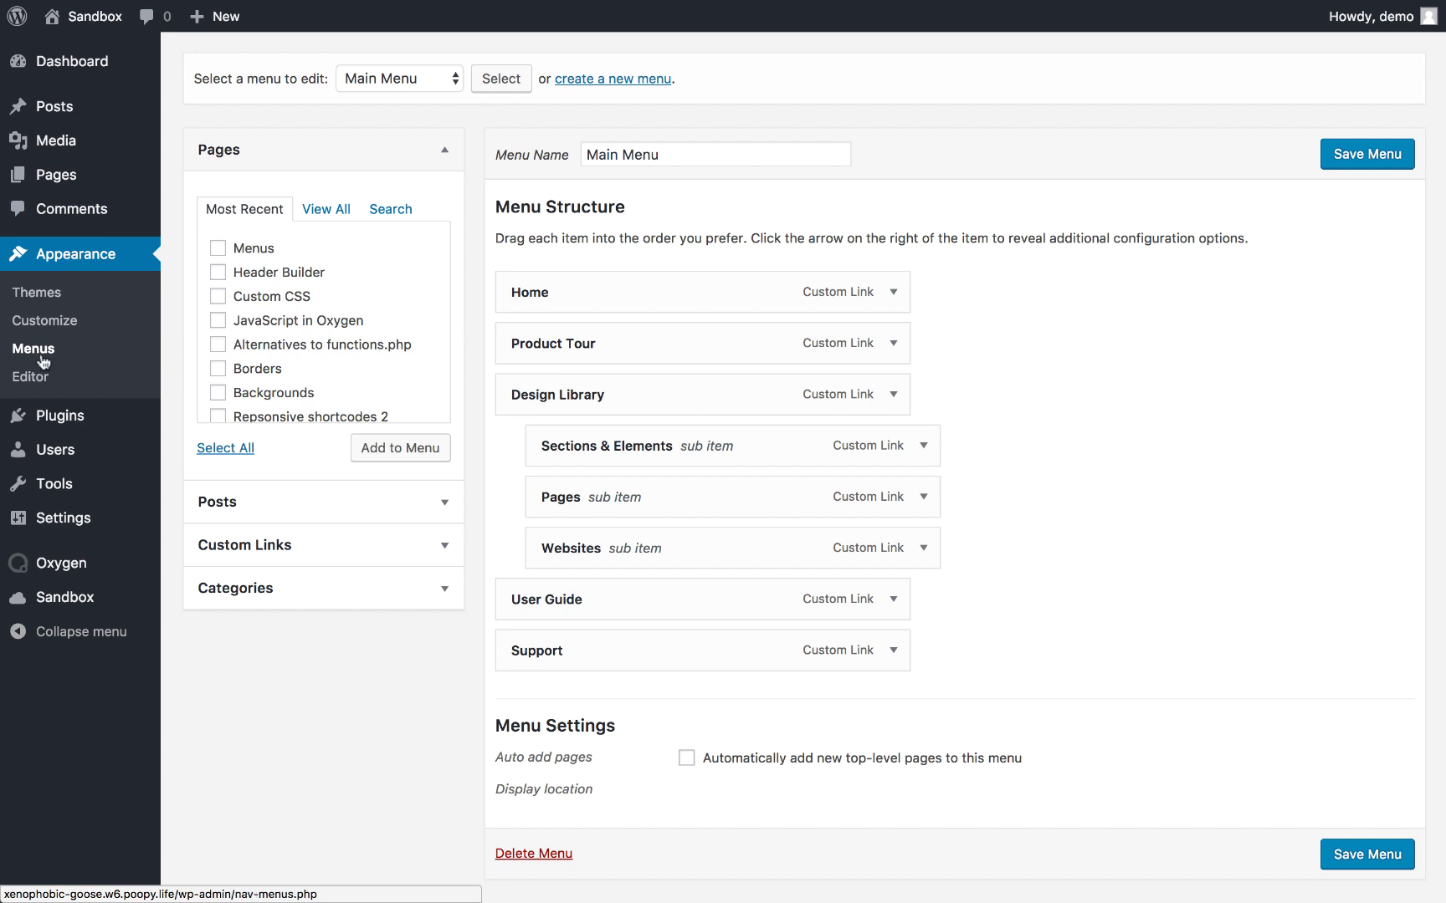
- Put Home back as the first top-level item in Main Menu and save the menu
left_click(385, 81)
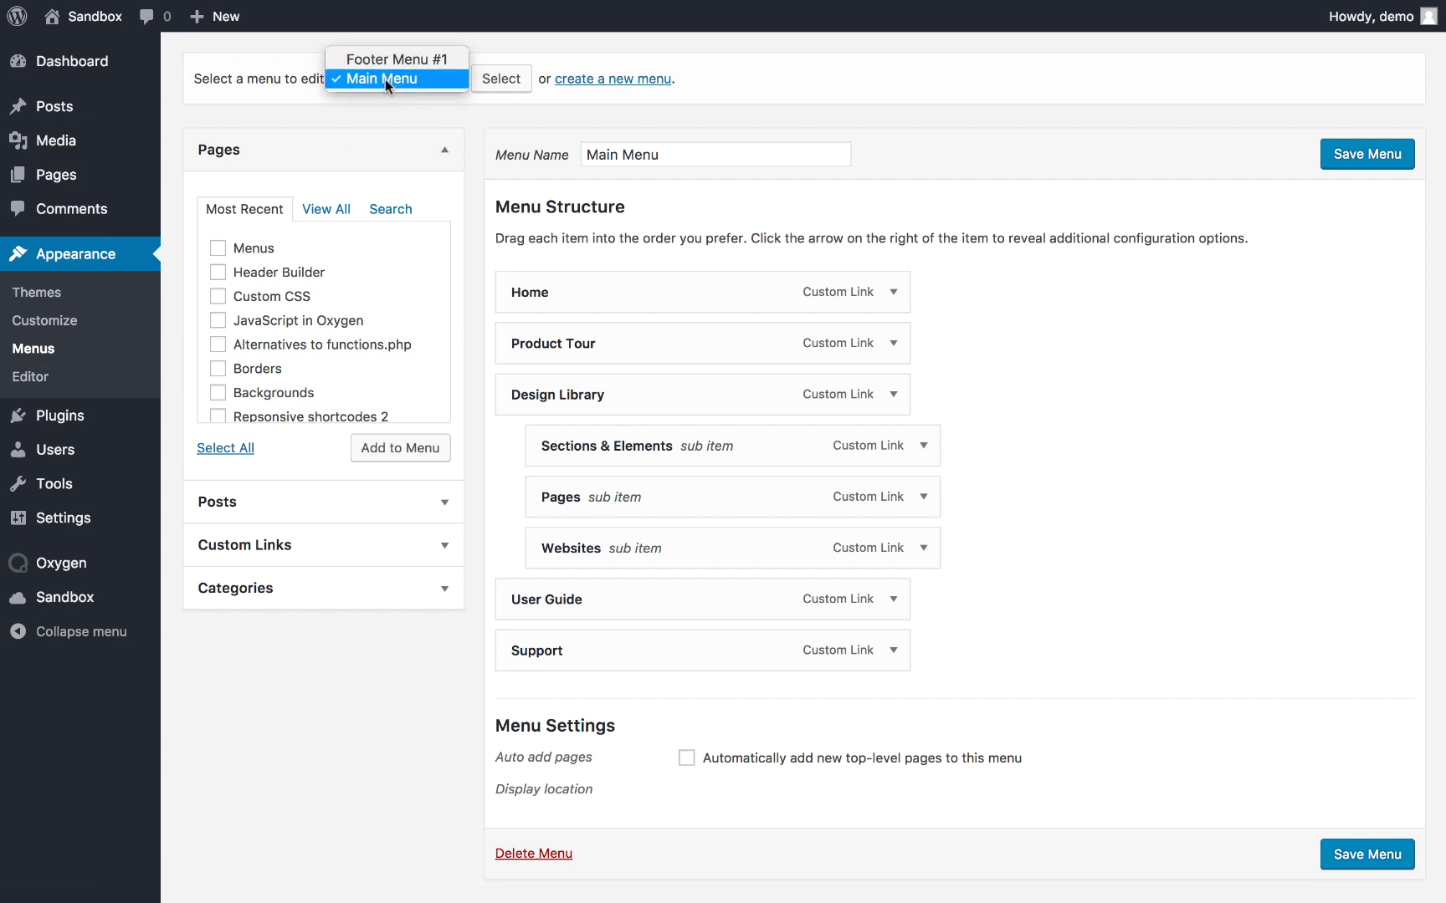
left_click(384, 78)
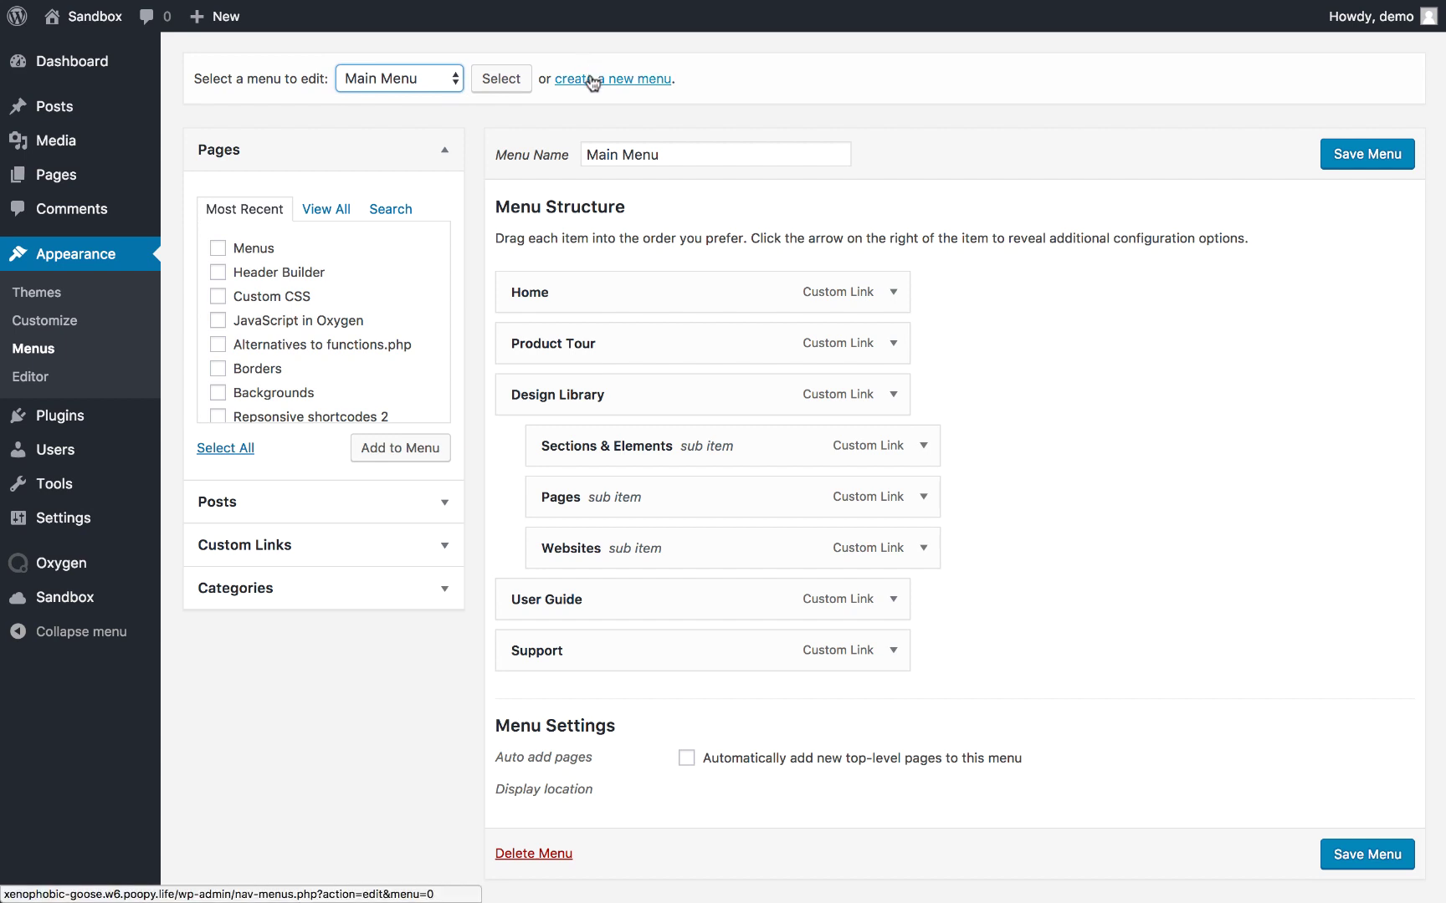
left_click_drag(577, 287, 619, 497)
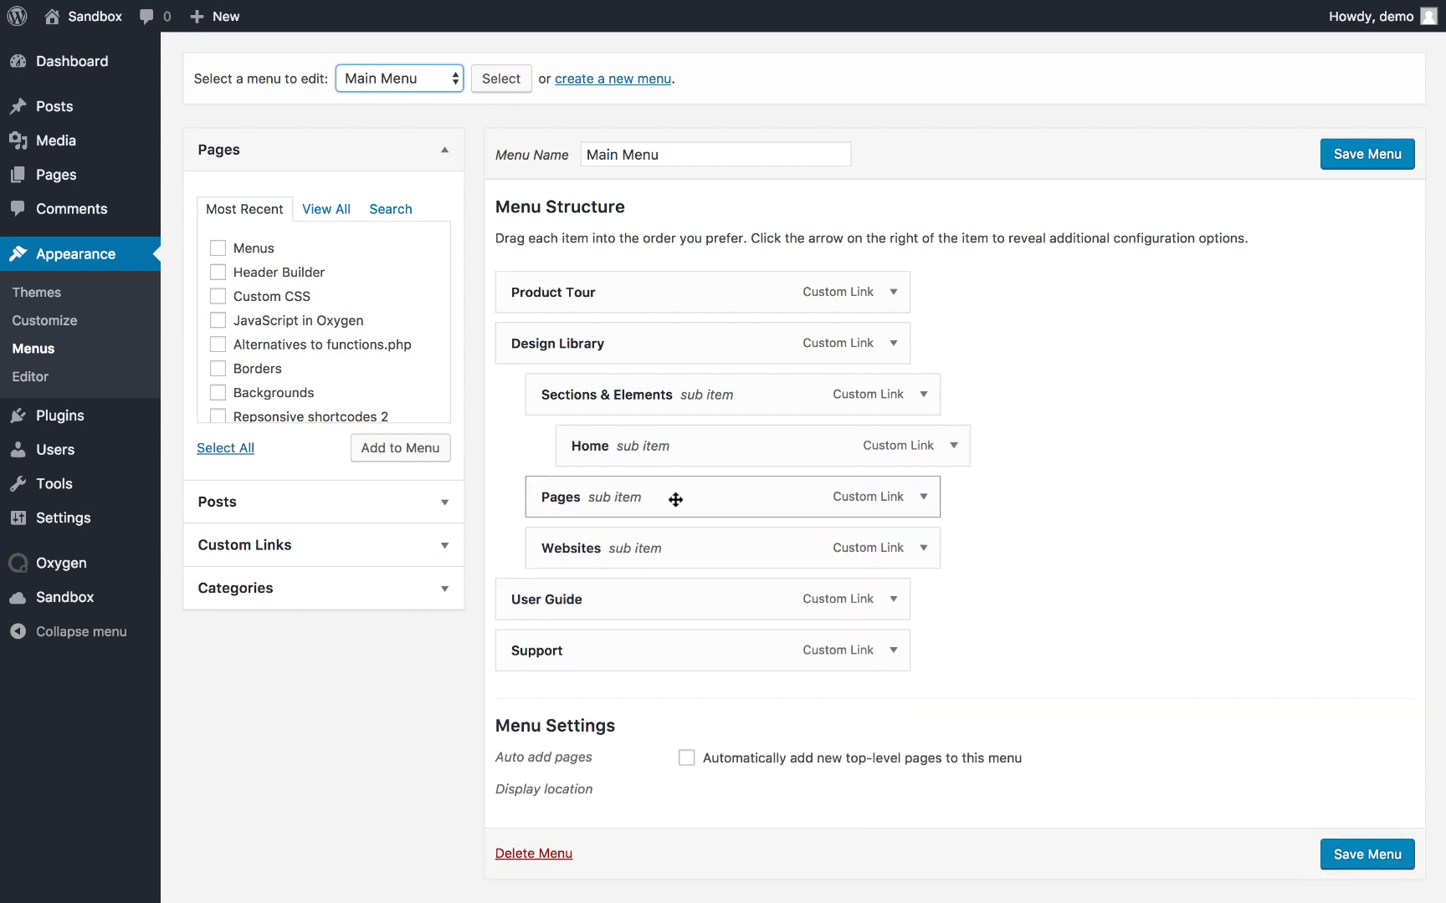
left_click_drag(655, 448, 603, 295)
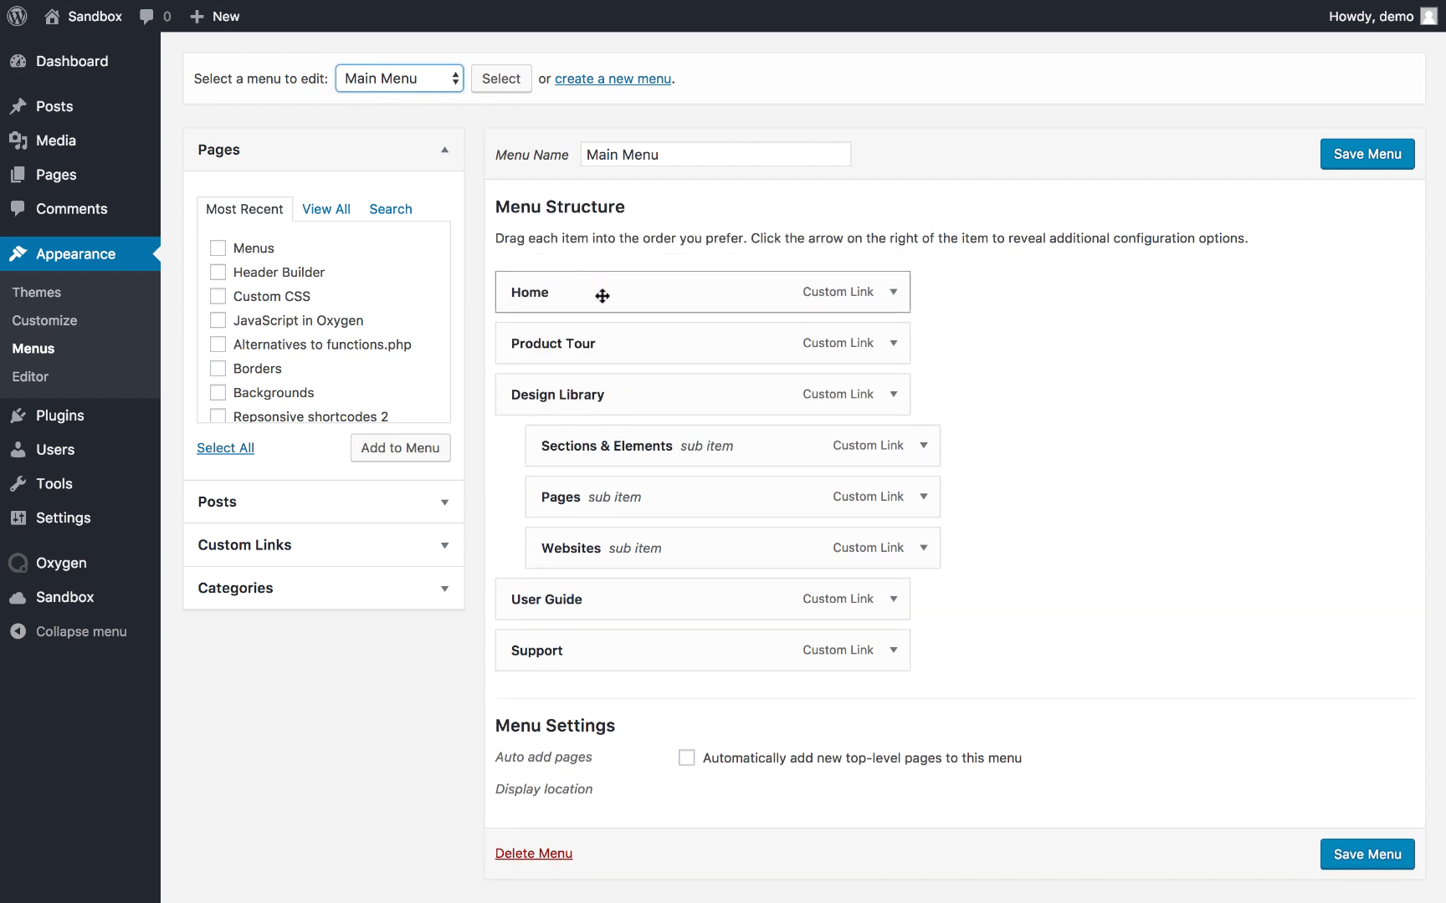
left_click(1369, 861)
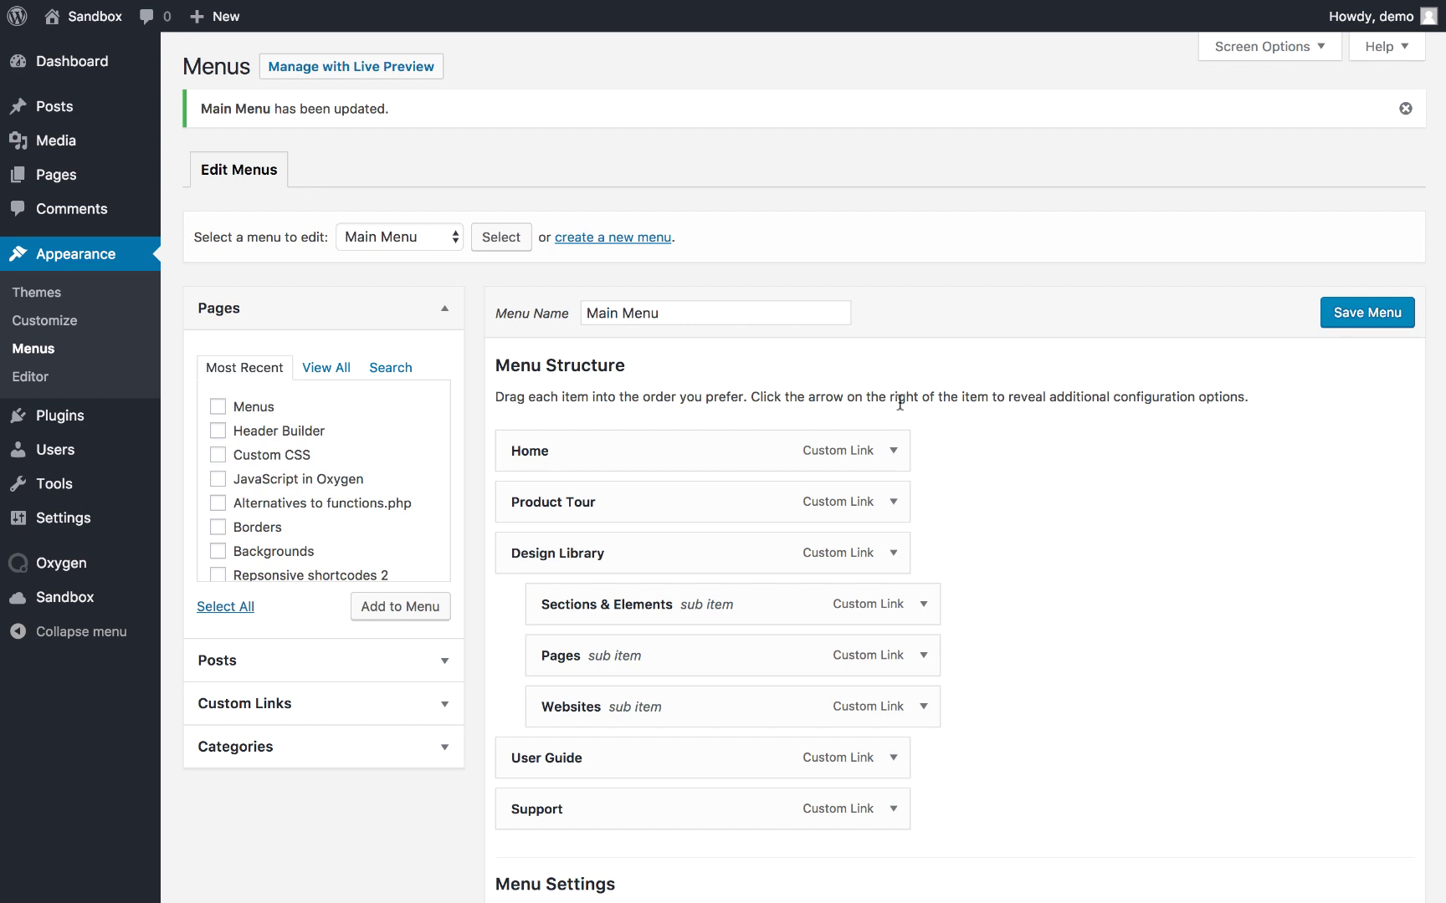
- Add a WordPress Menu element to the header's right column in Oxygen
mouse_move(100, 3)
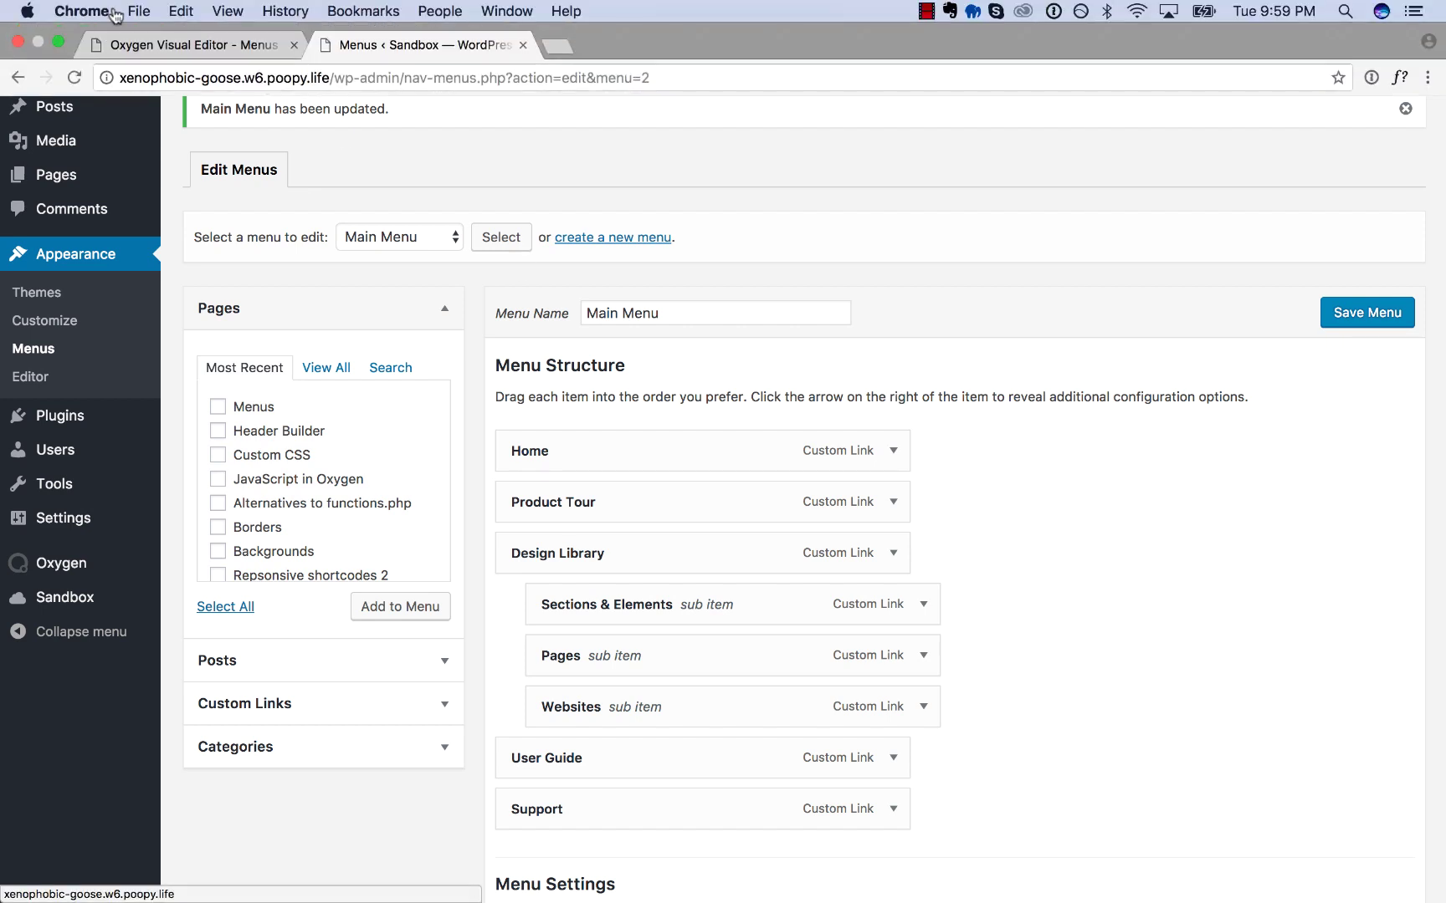
left_click(157, 52)
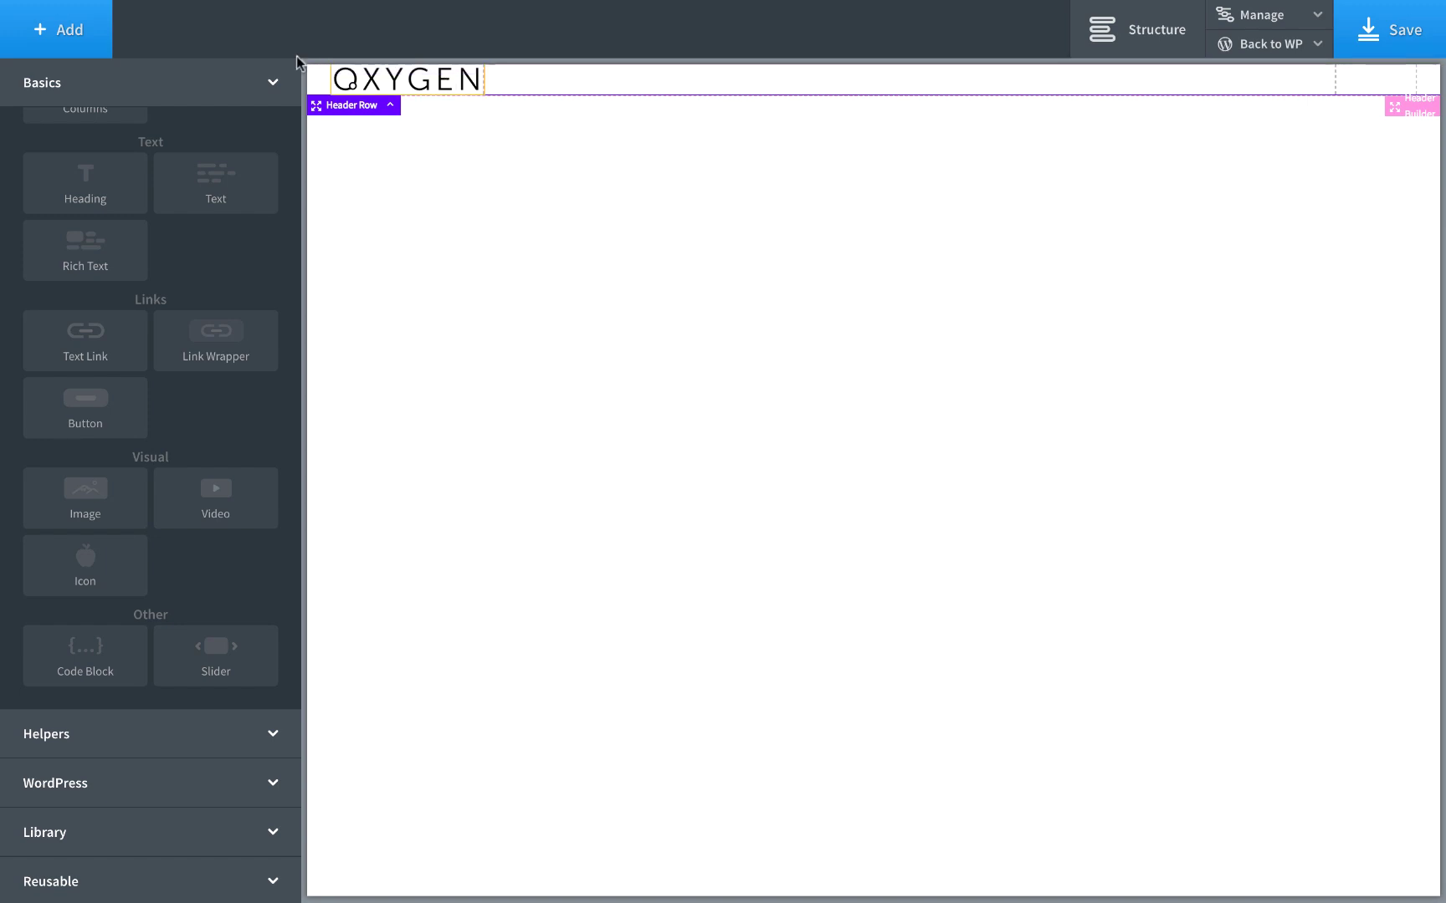
left_click(141, 778)
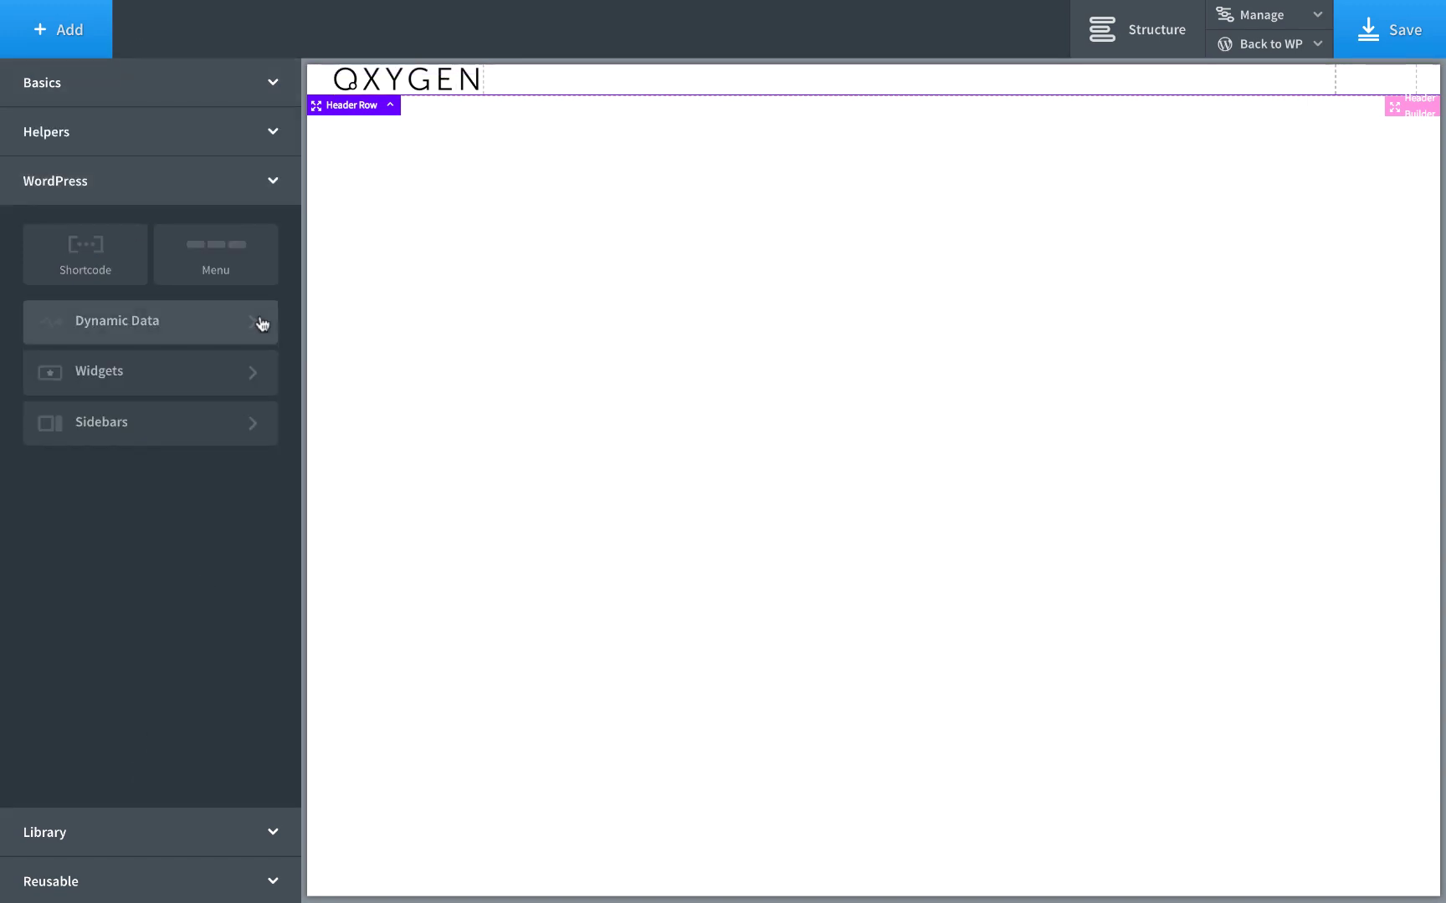
left_click(219, 264)
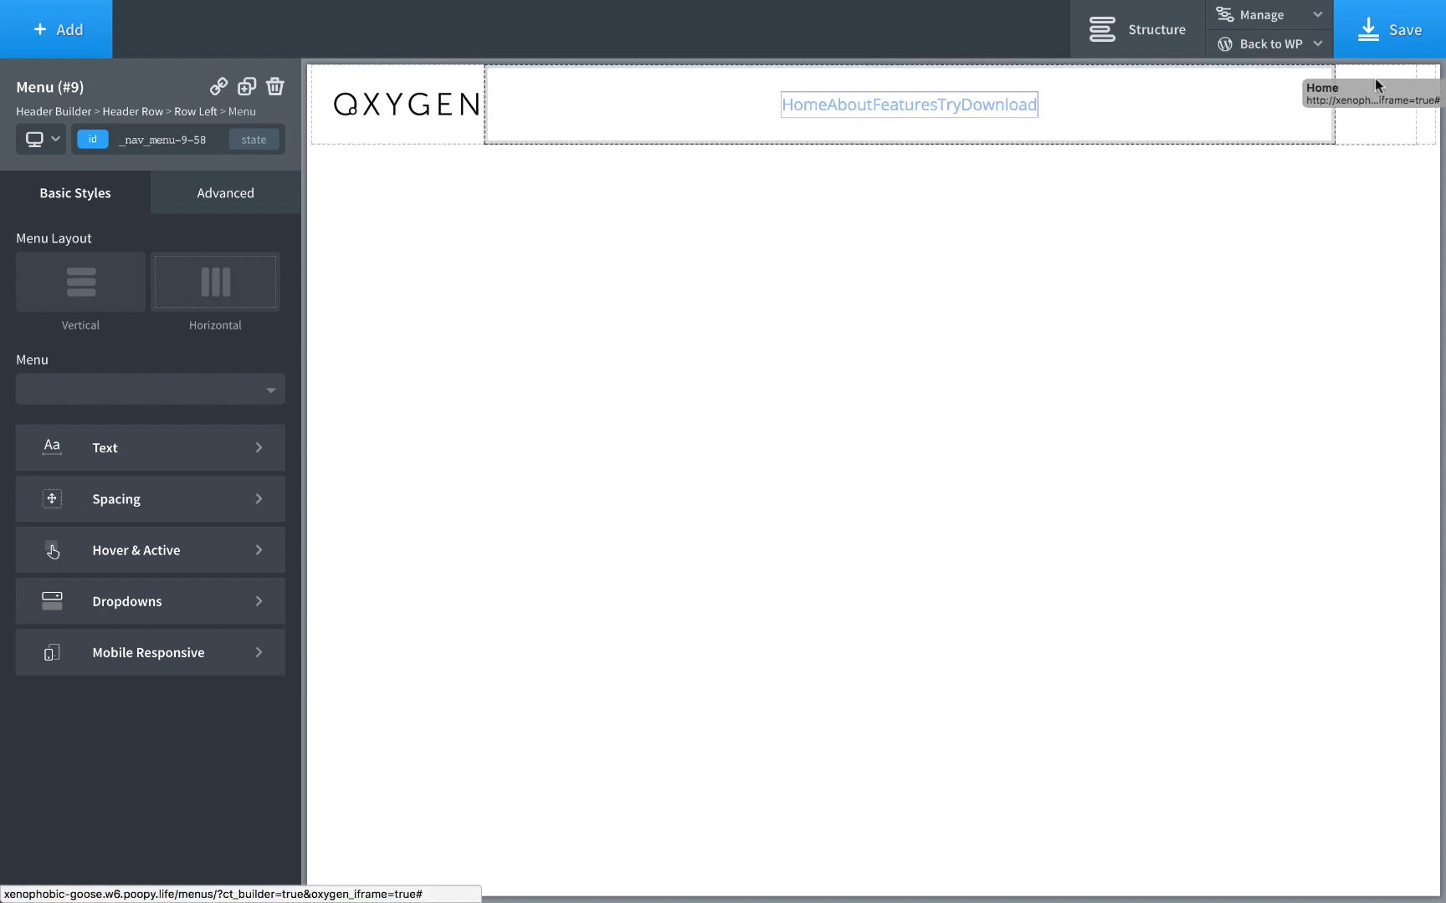
left_click_drag(1375, 78, 1344, 117)
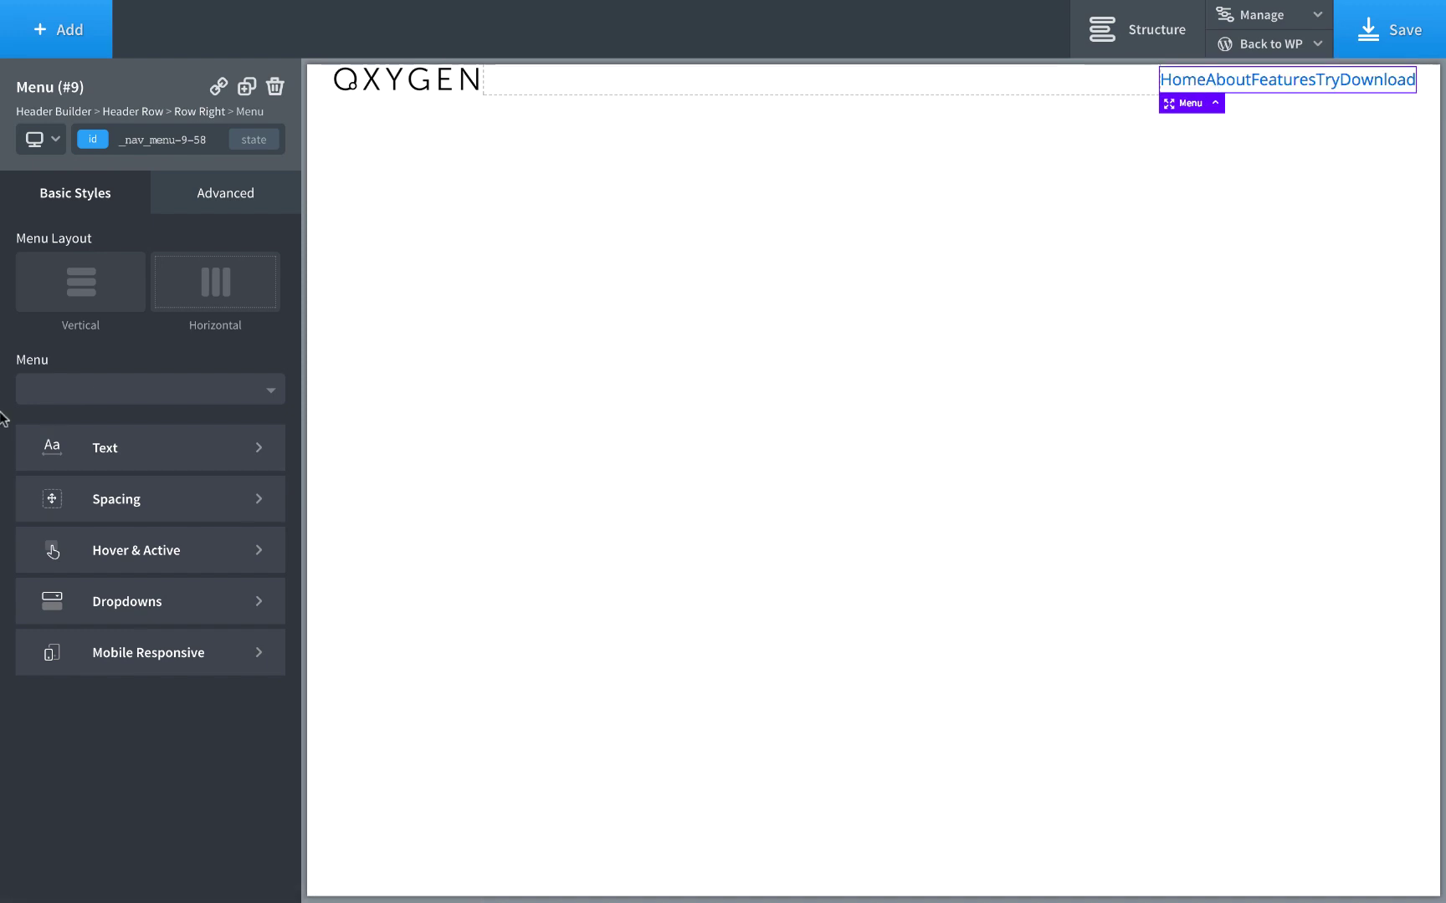
- Set the header menu to a horizontal layout that displays Main Menu
left_click(76, 285)
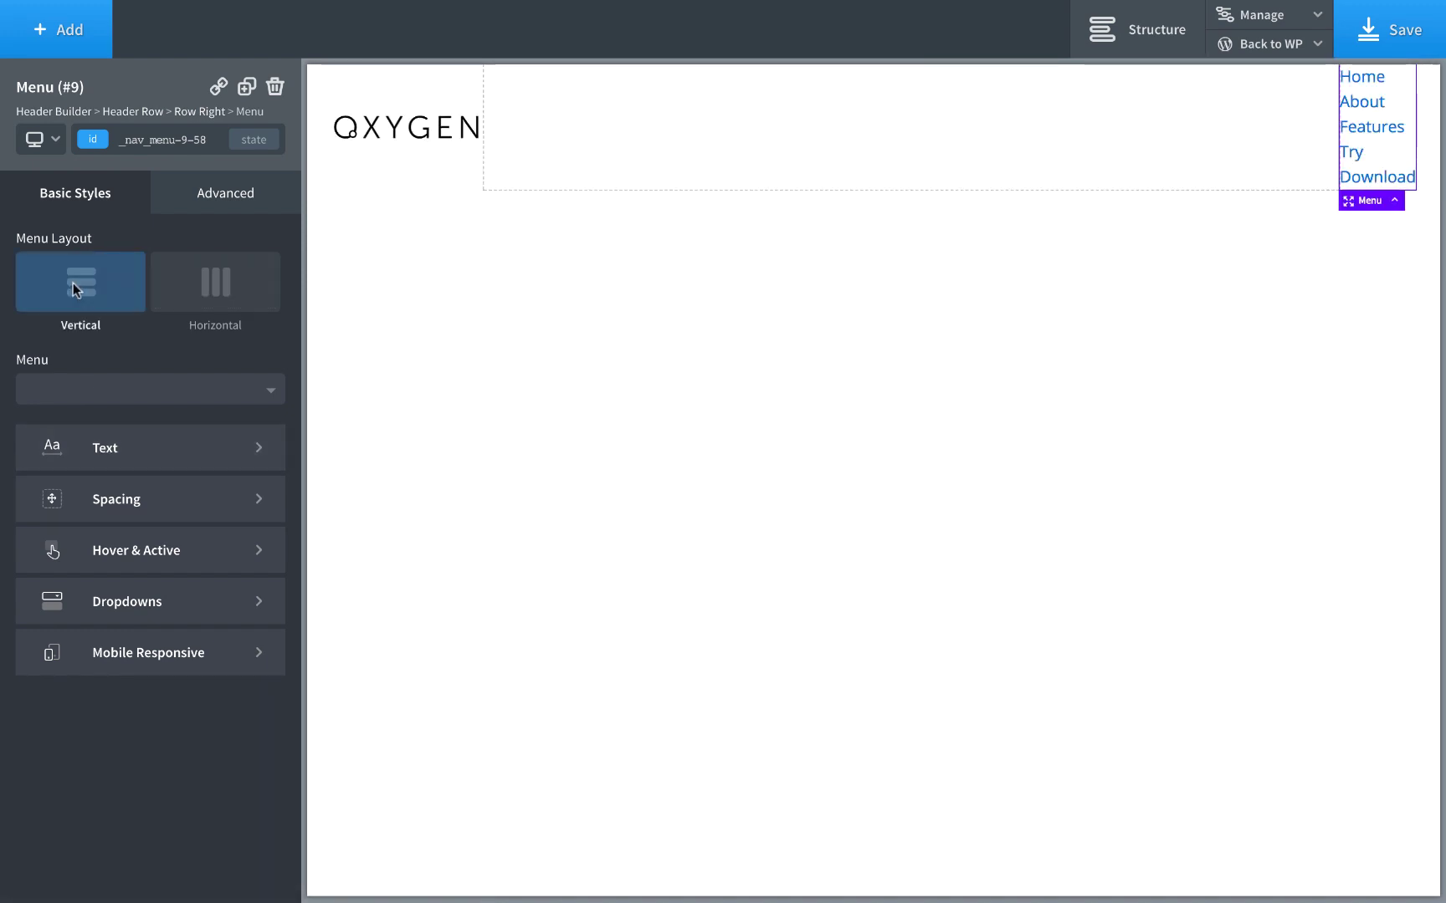
left_click(224, 281)
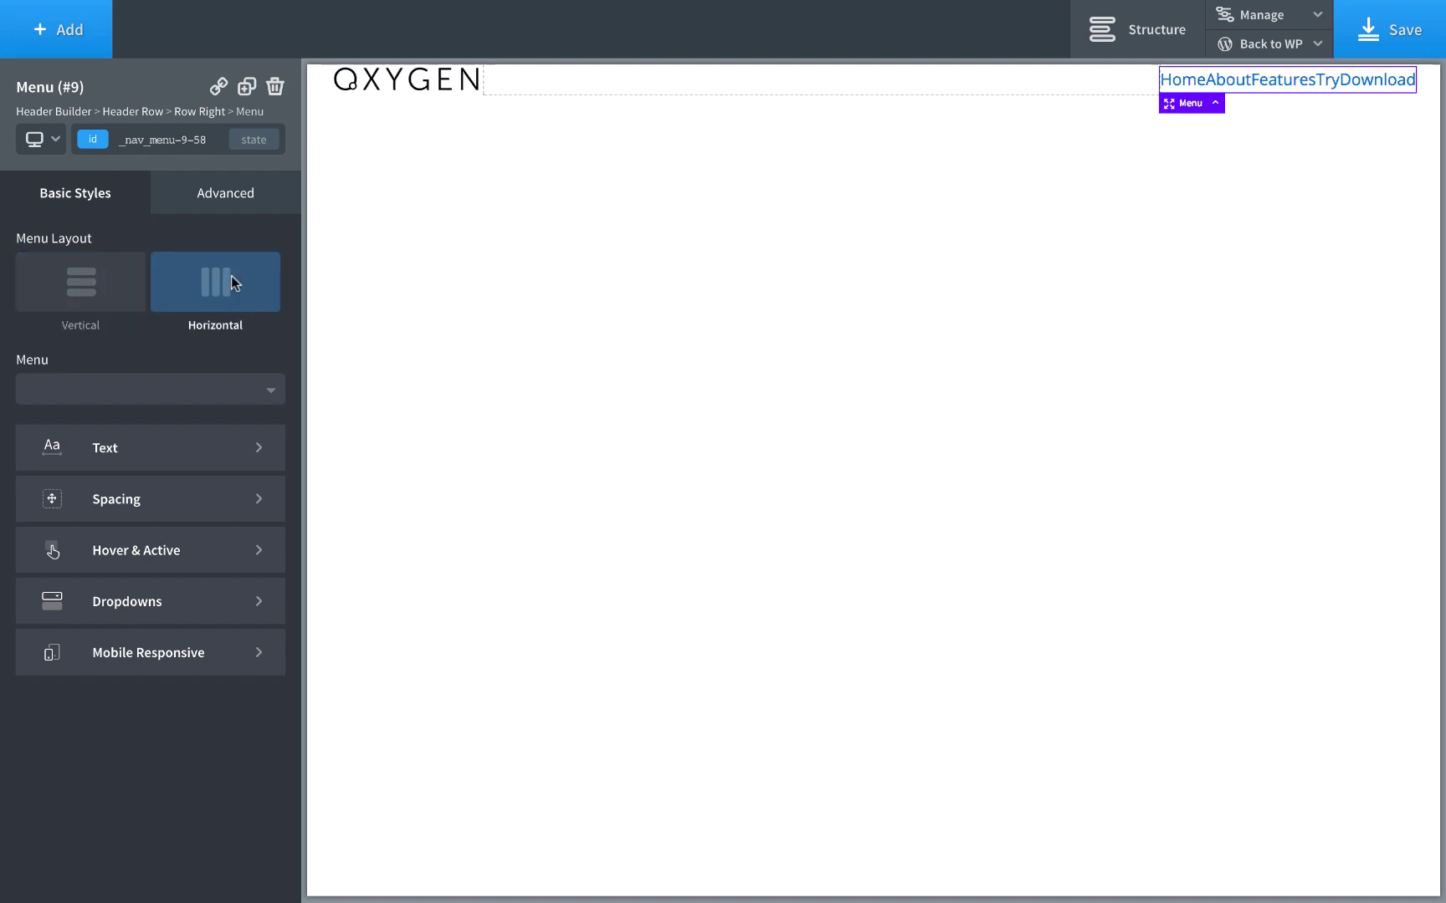
left_click(131, 393)
left_click(51, 452)
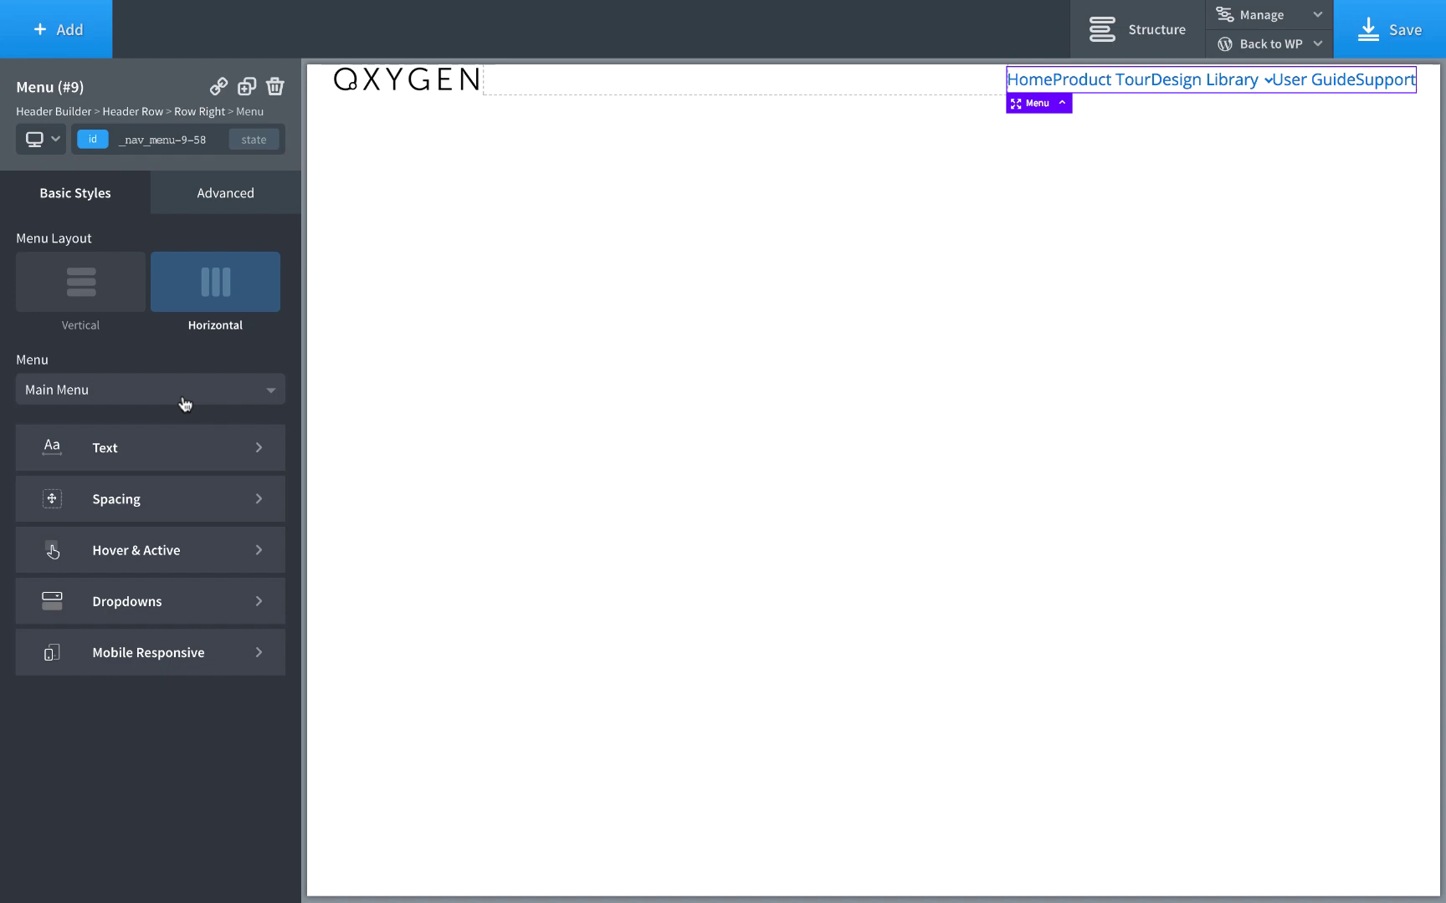
double_click(30, 360)
left_click(42, 363)
- Change the header menu's text colour to purple #7246e2
left_click(142, 455)
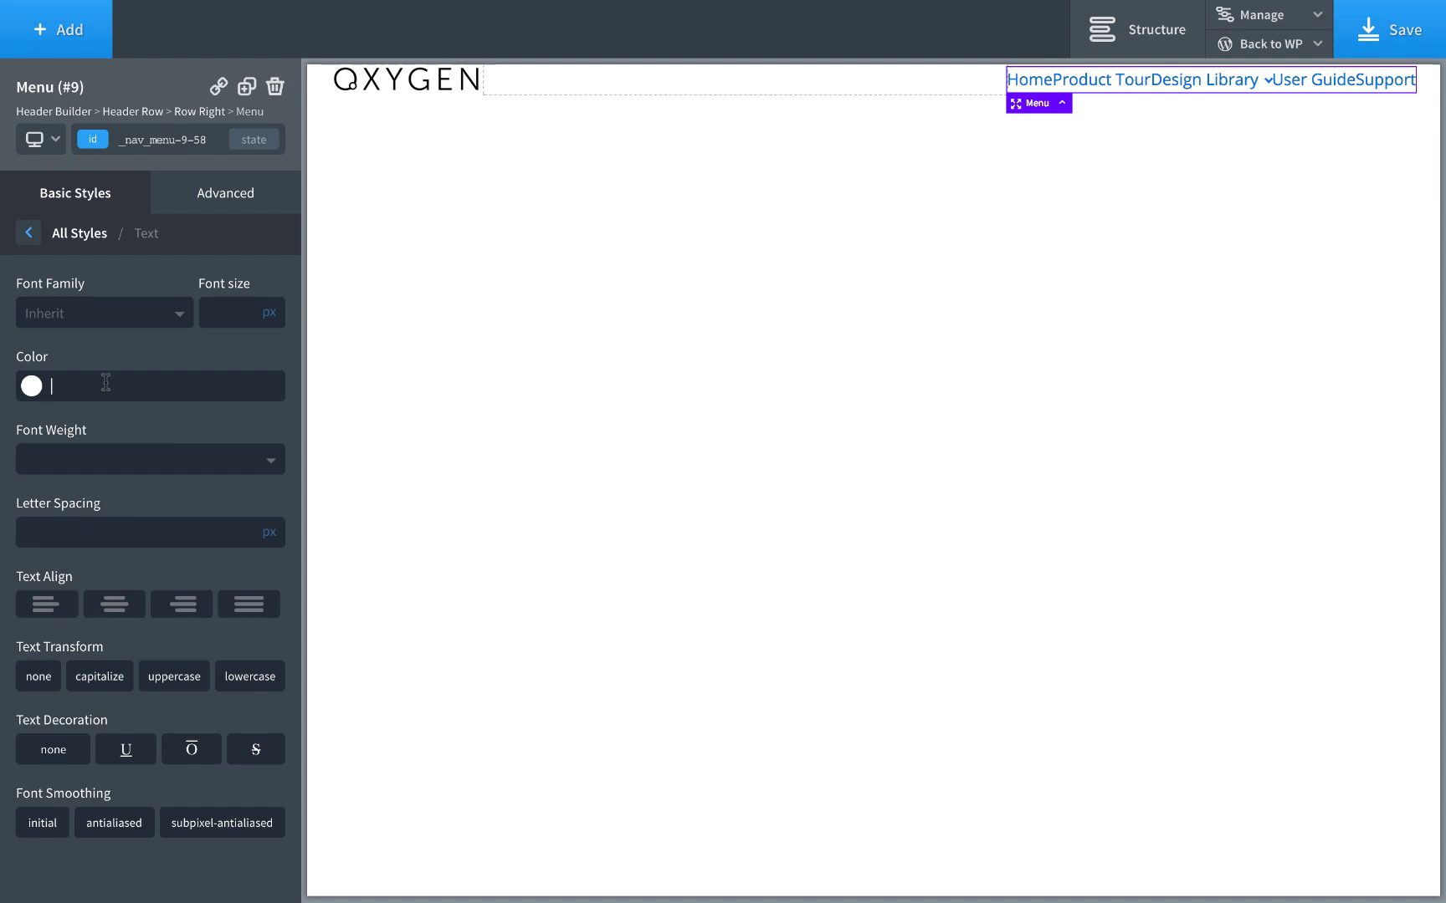
left_click(31, 385)
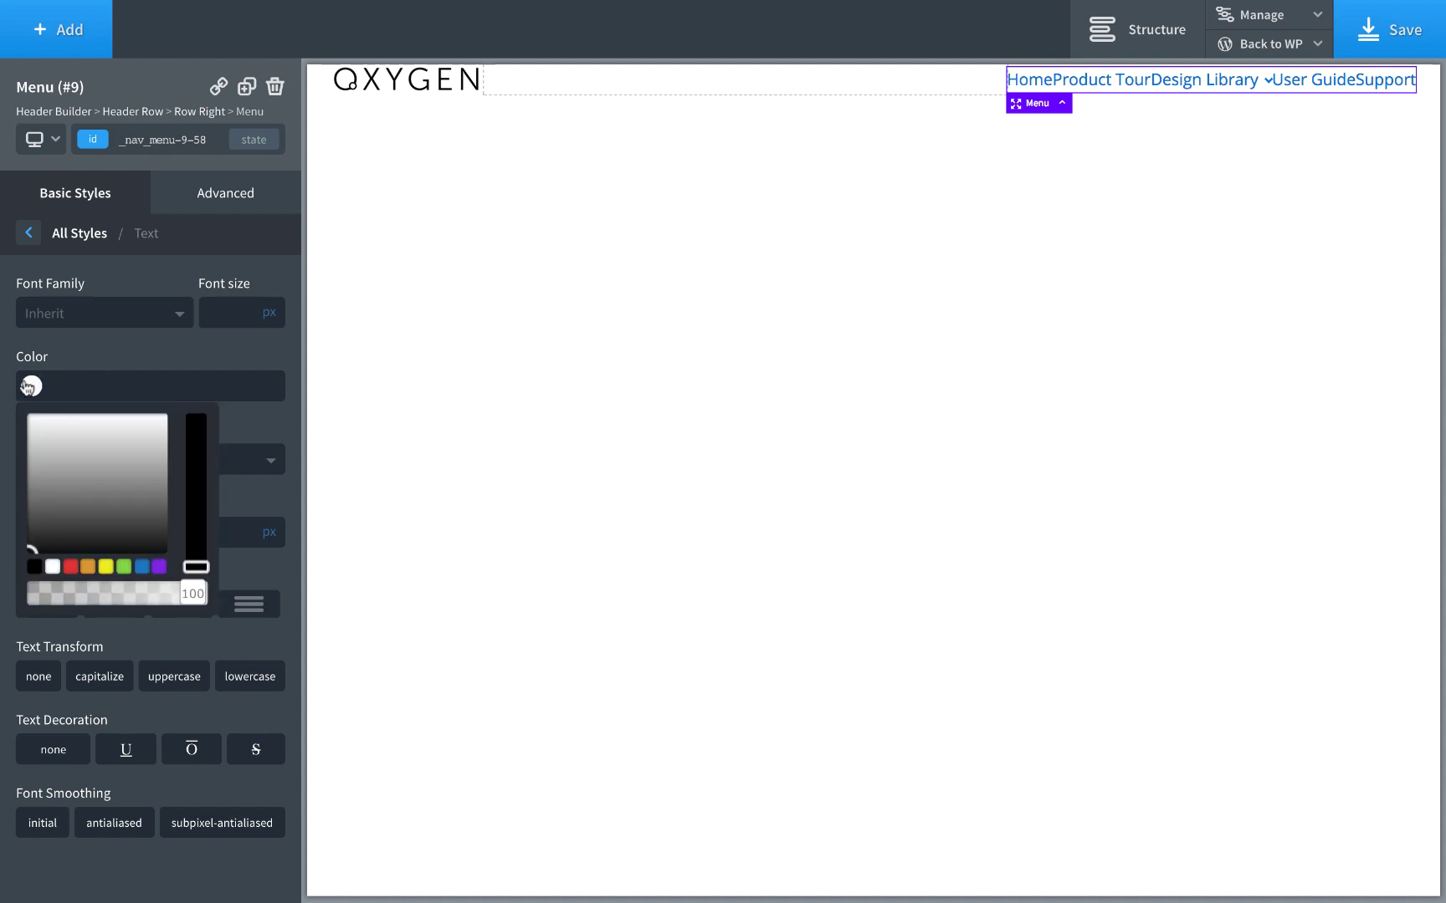
left_click(124, 567)
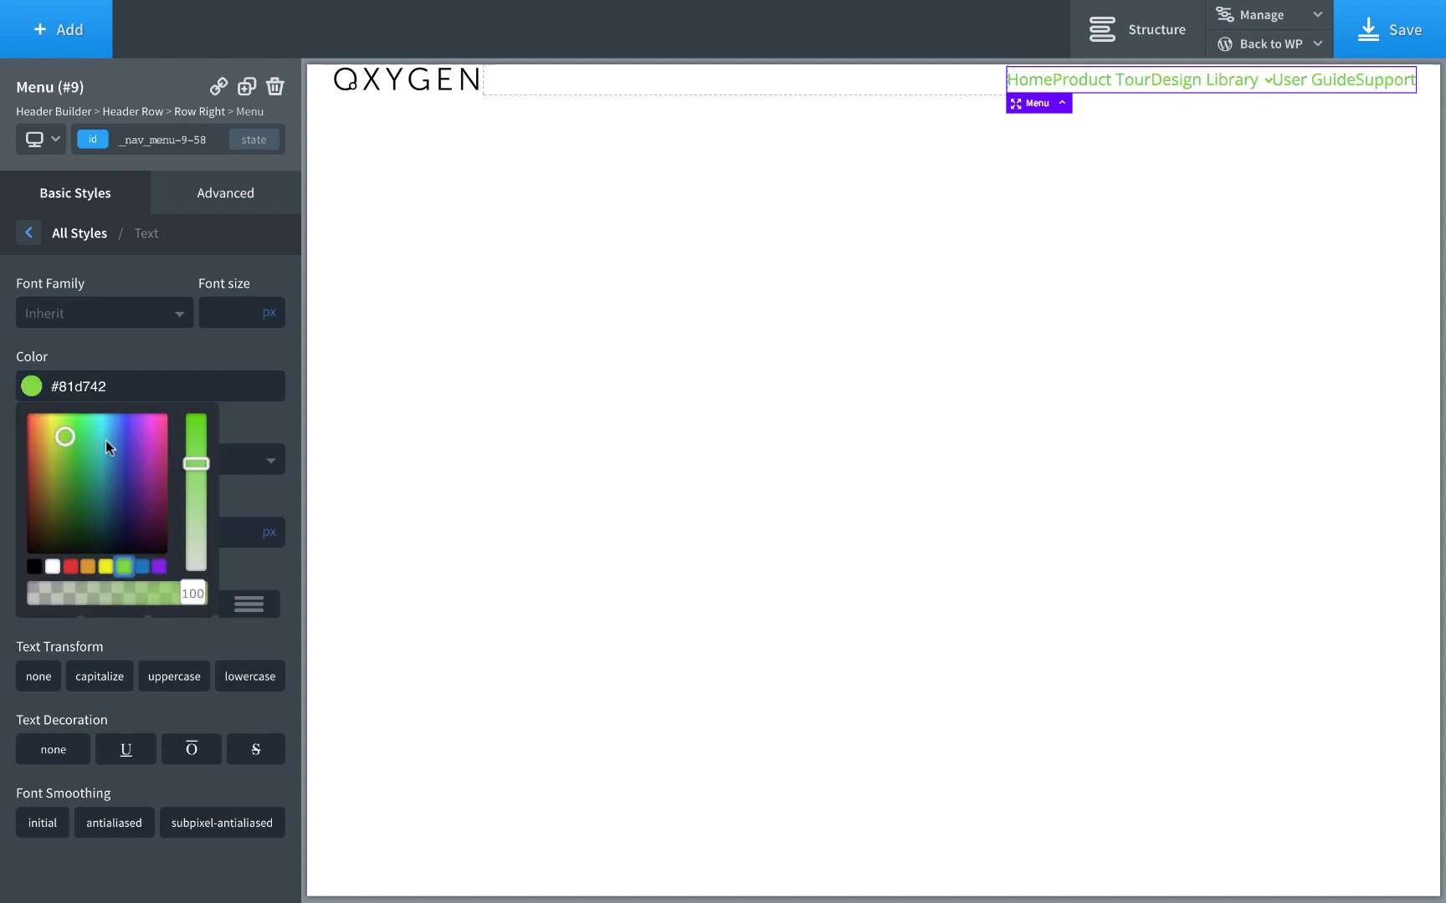
mouse_move(106, 441)
left_mouse_down()
mouse_move(107, 428)
mouse_move(109, 456)
mouse_move(113, 429)
mouse_move(105, 447)
mouse_move(139, 448)
mouse_move(128, 433)
left_mouse_up()
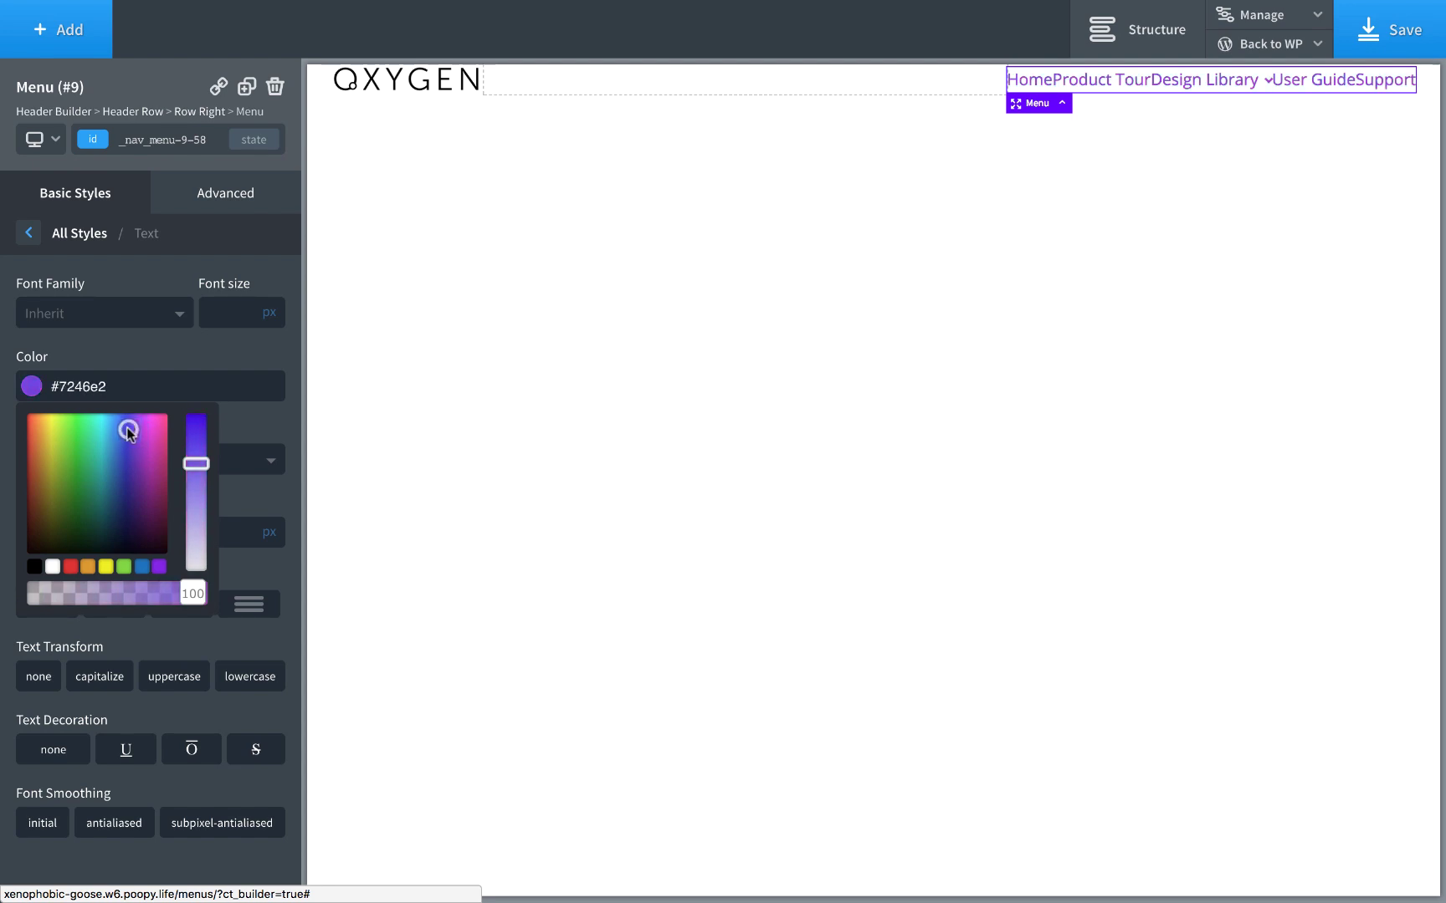
left_click(174, 370)
triple_click(156, 377)
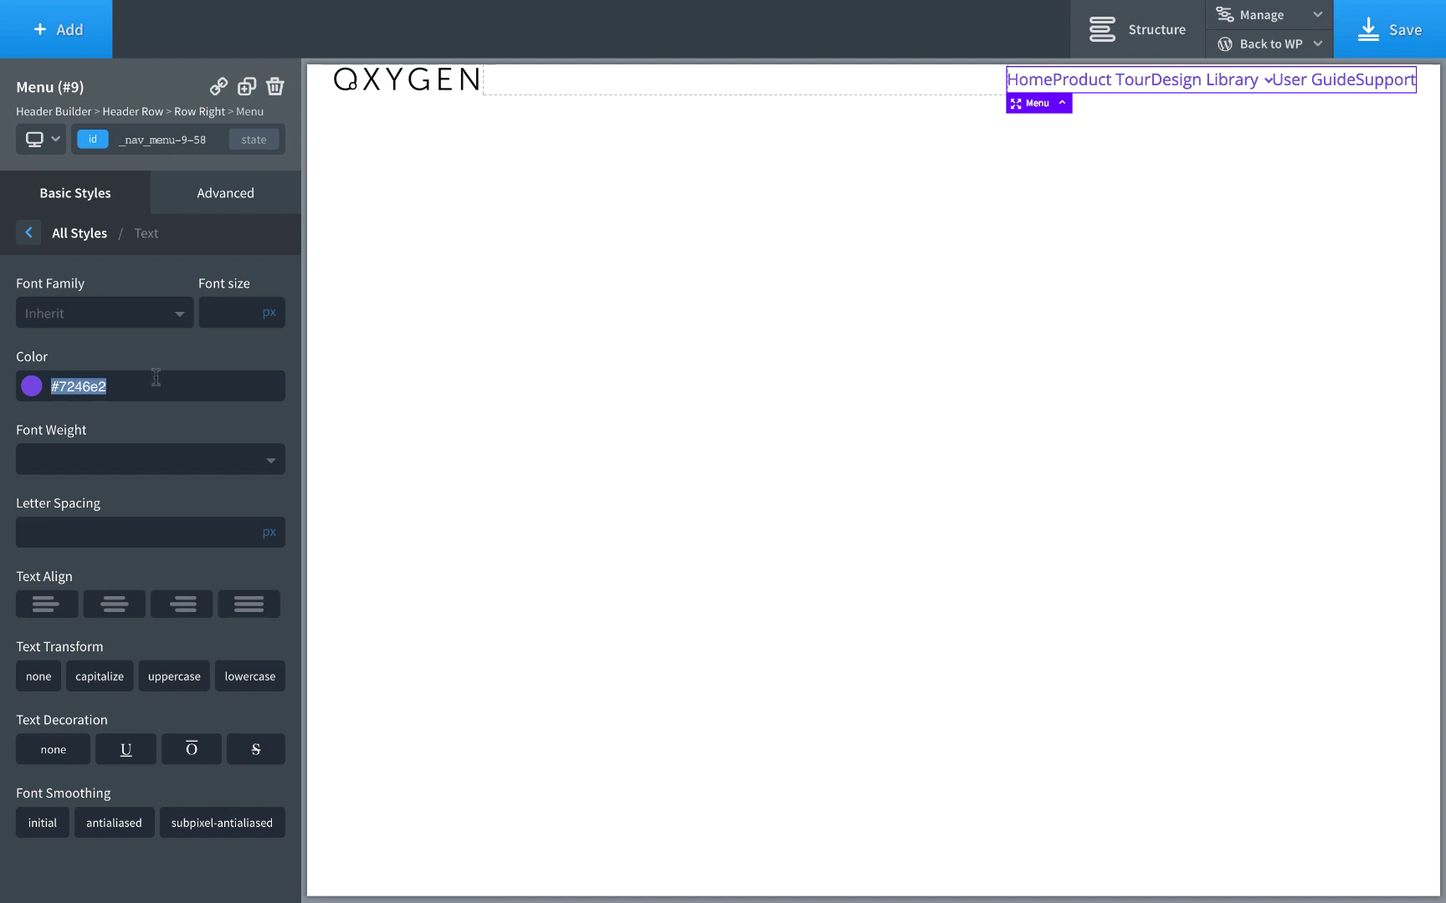
- Set the header menu font size to 15 and font family to Display (Antic Slab)
left_click(162, 380)
left_click(209, 313)
type("1")
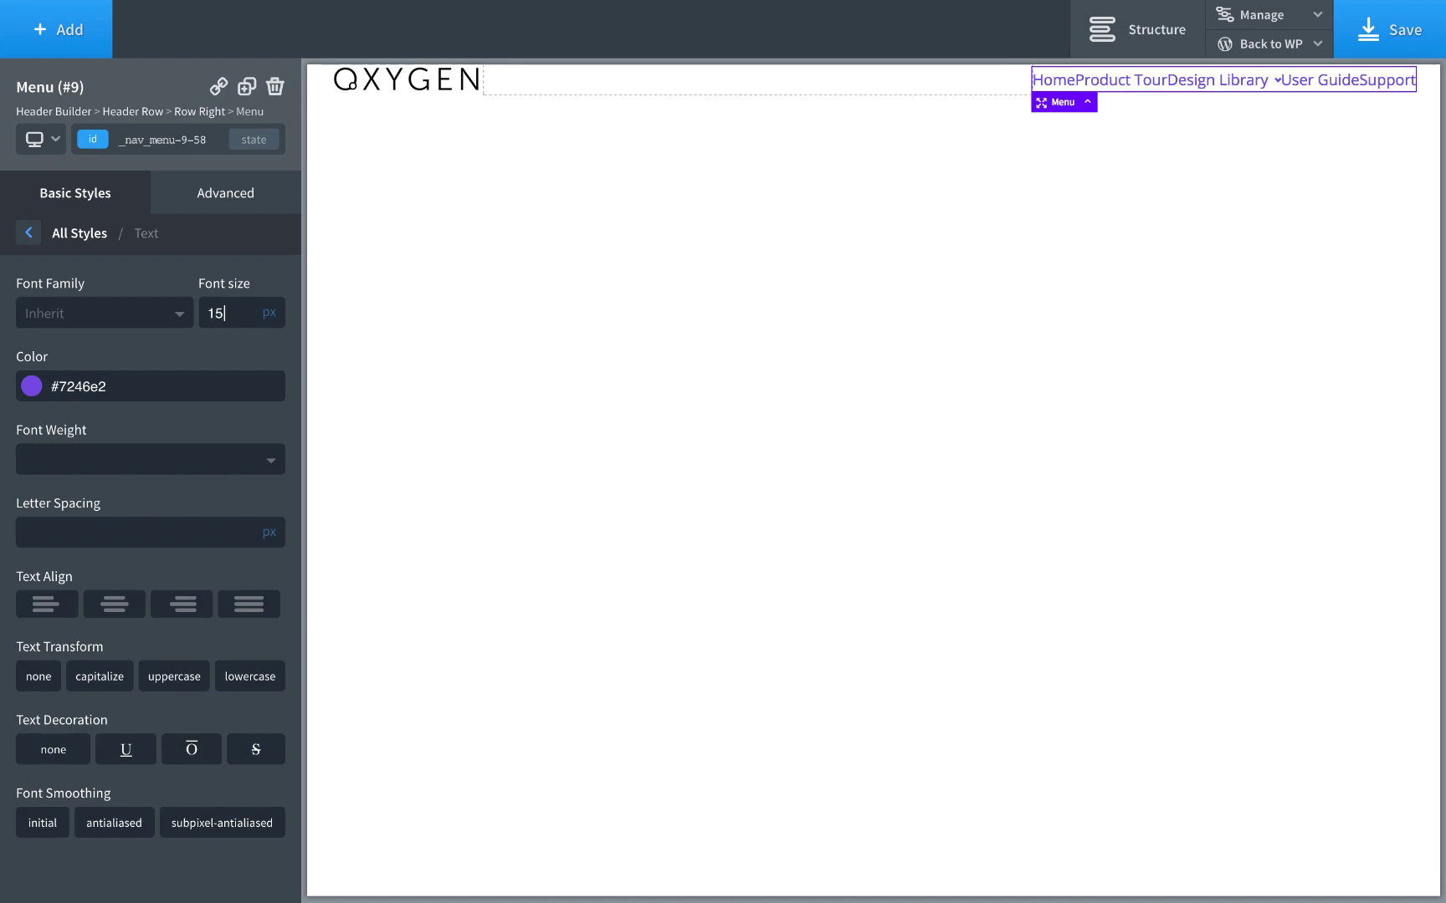
type("5")
left_click(156, 317)
left_click(124, 420)
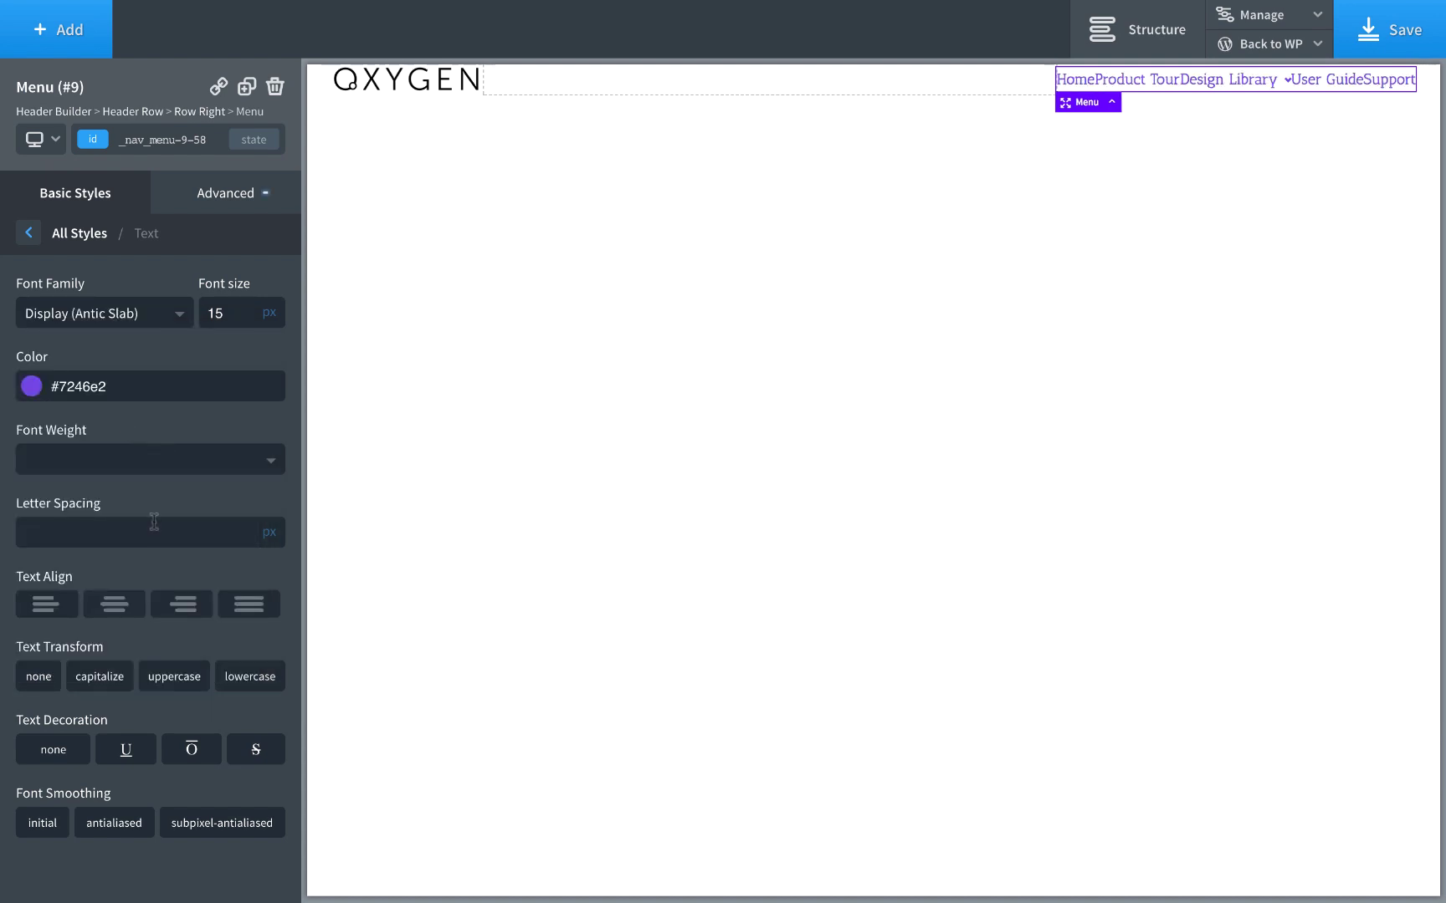
- Try letter spacing, uppercase, lowercase and underline, then keep normal case and no underline
type("1")
key("BackSpace")
left_click(164, 685)
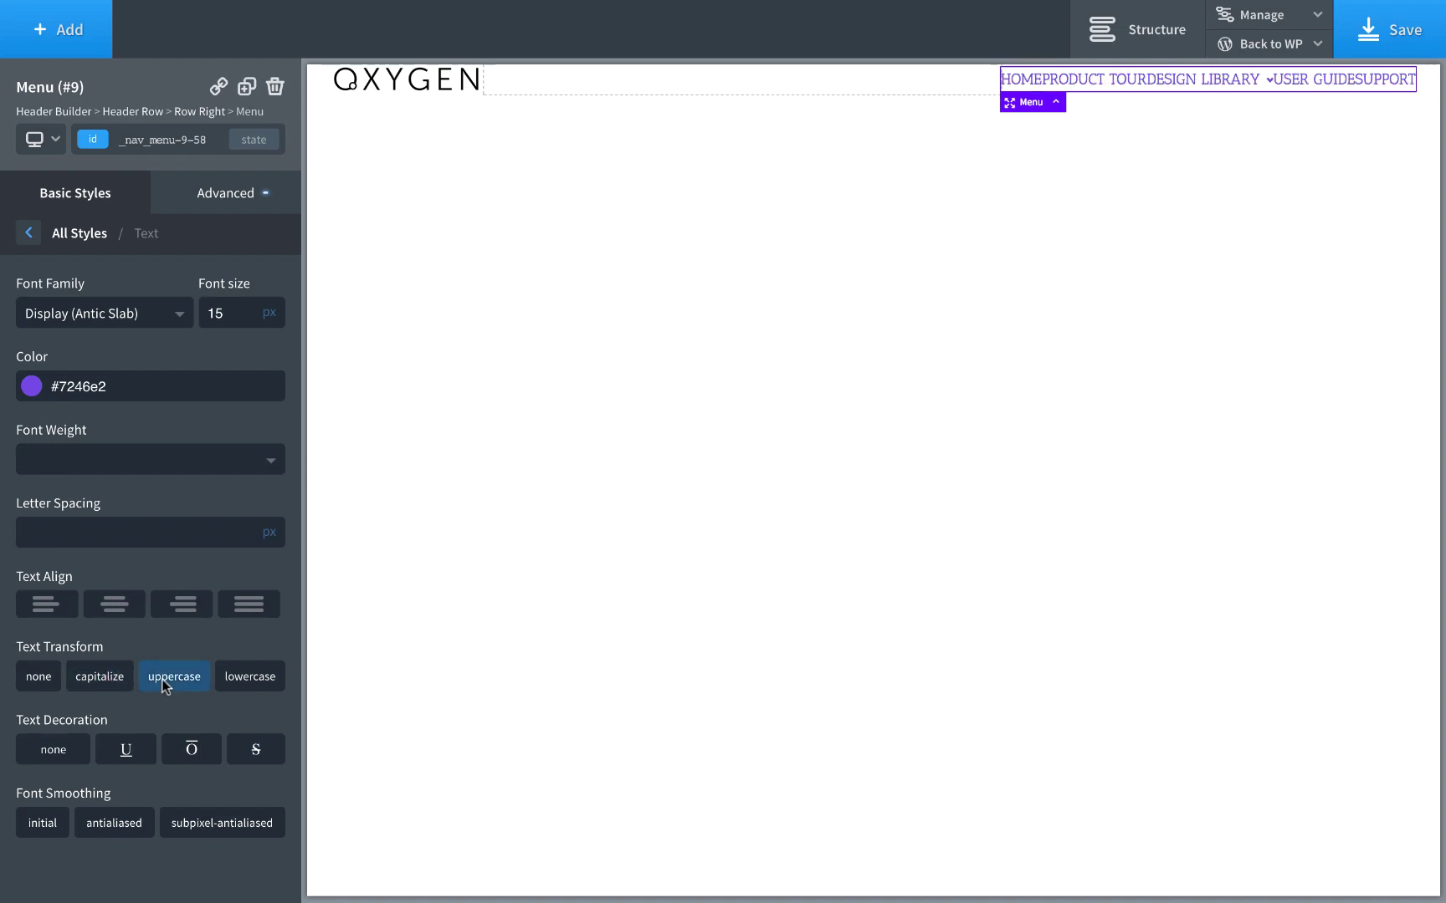
left_click(237, 679)
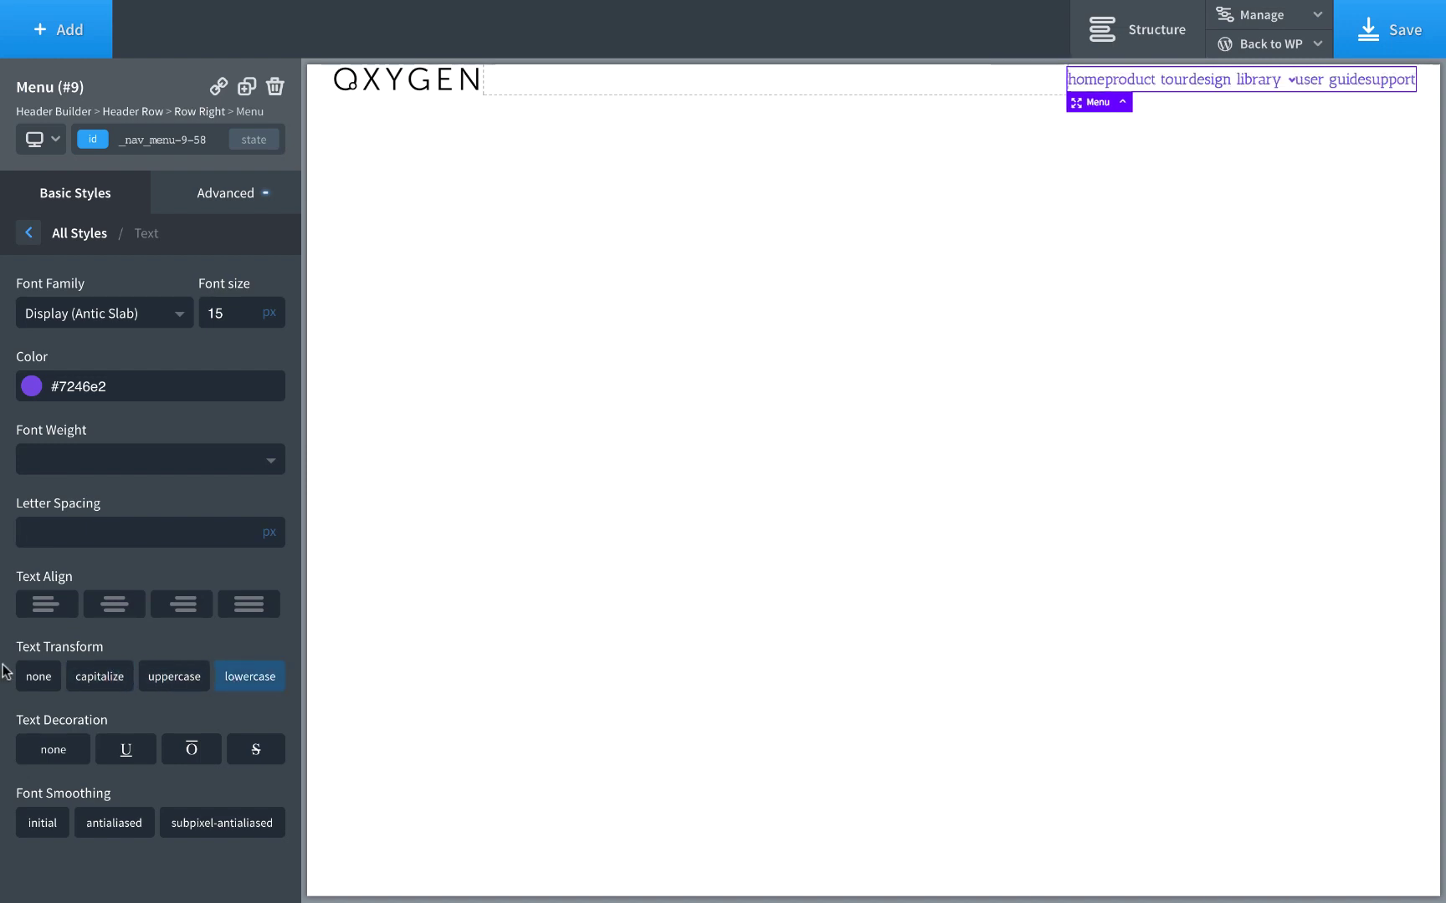
left_click(33, 681)
left_click(126, 753)
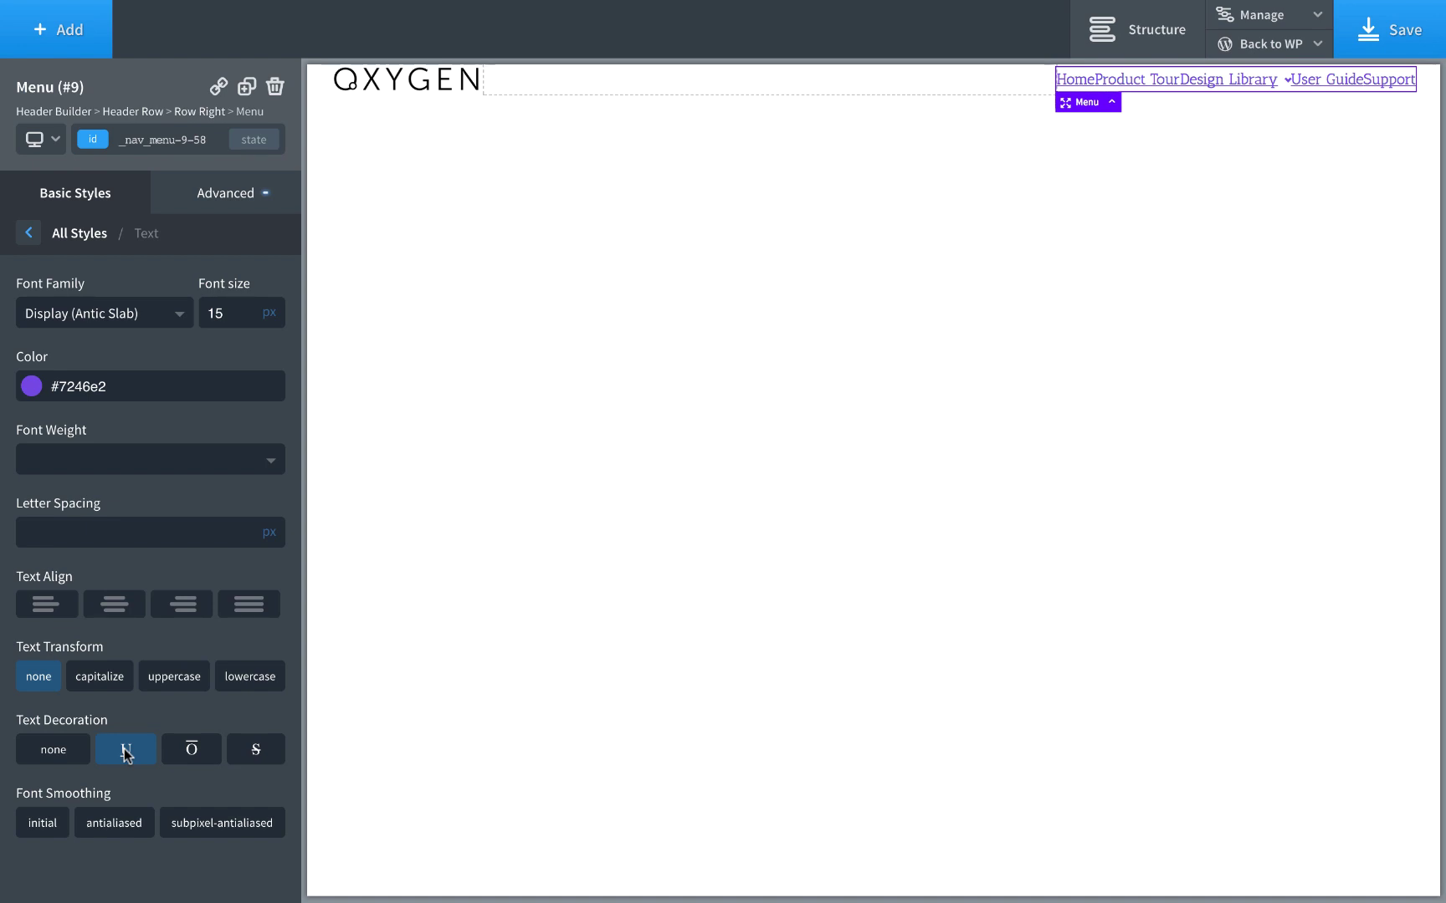
left_click(126, 753)
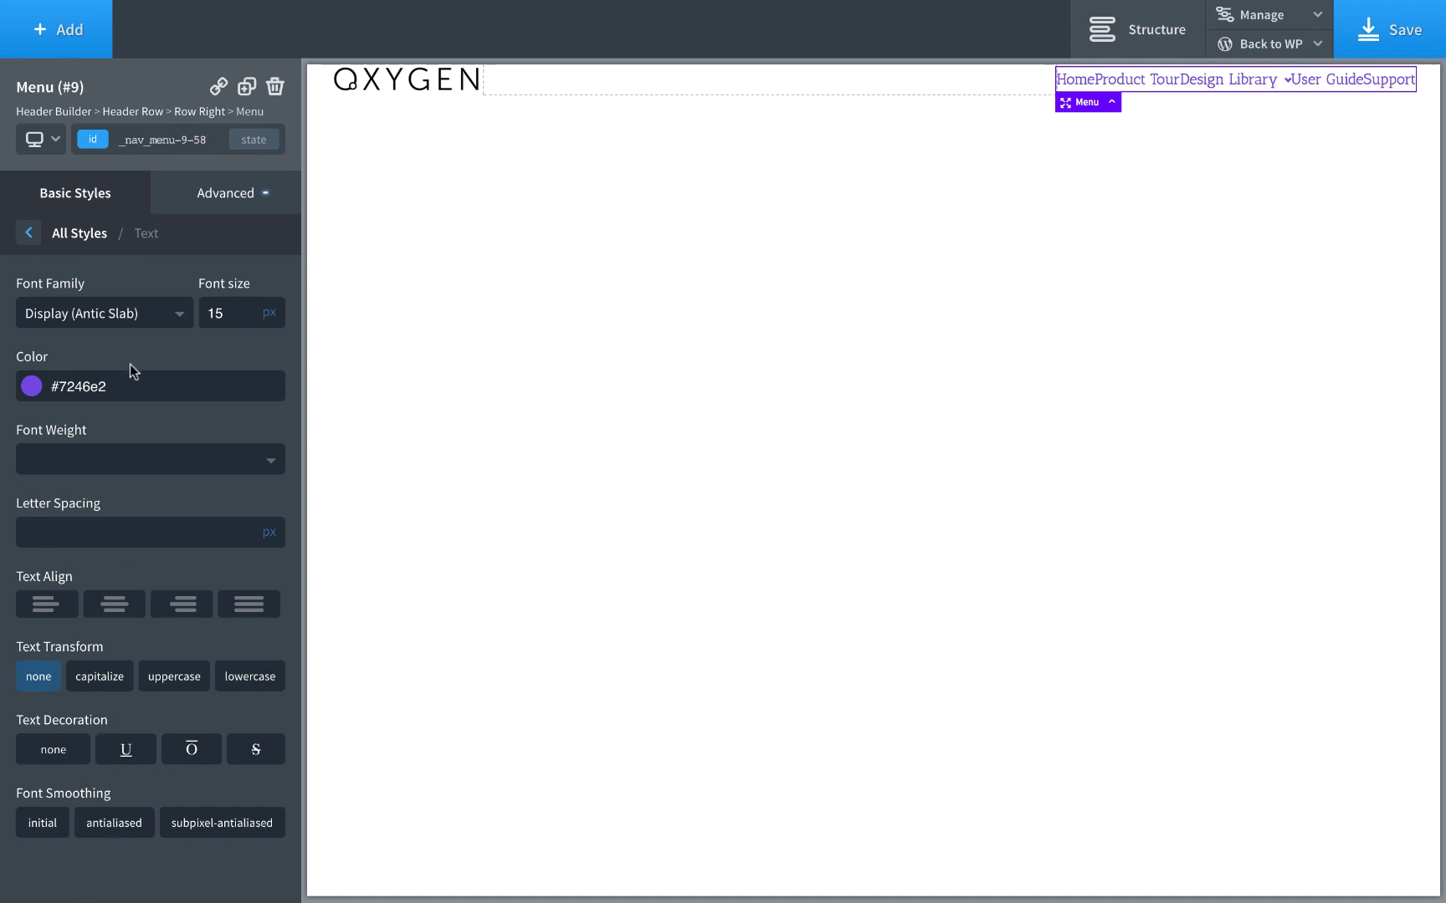
- Give the header menu 20px padding on every side
left_click(92, 233)
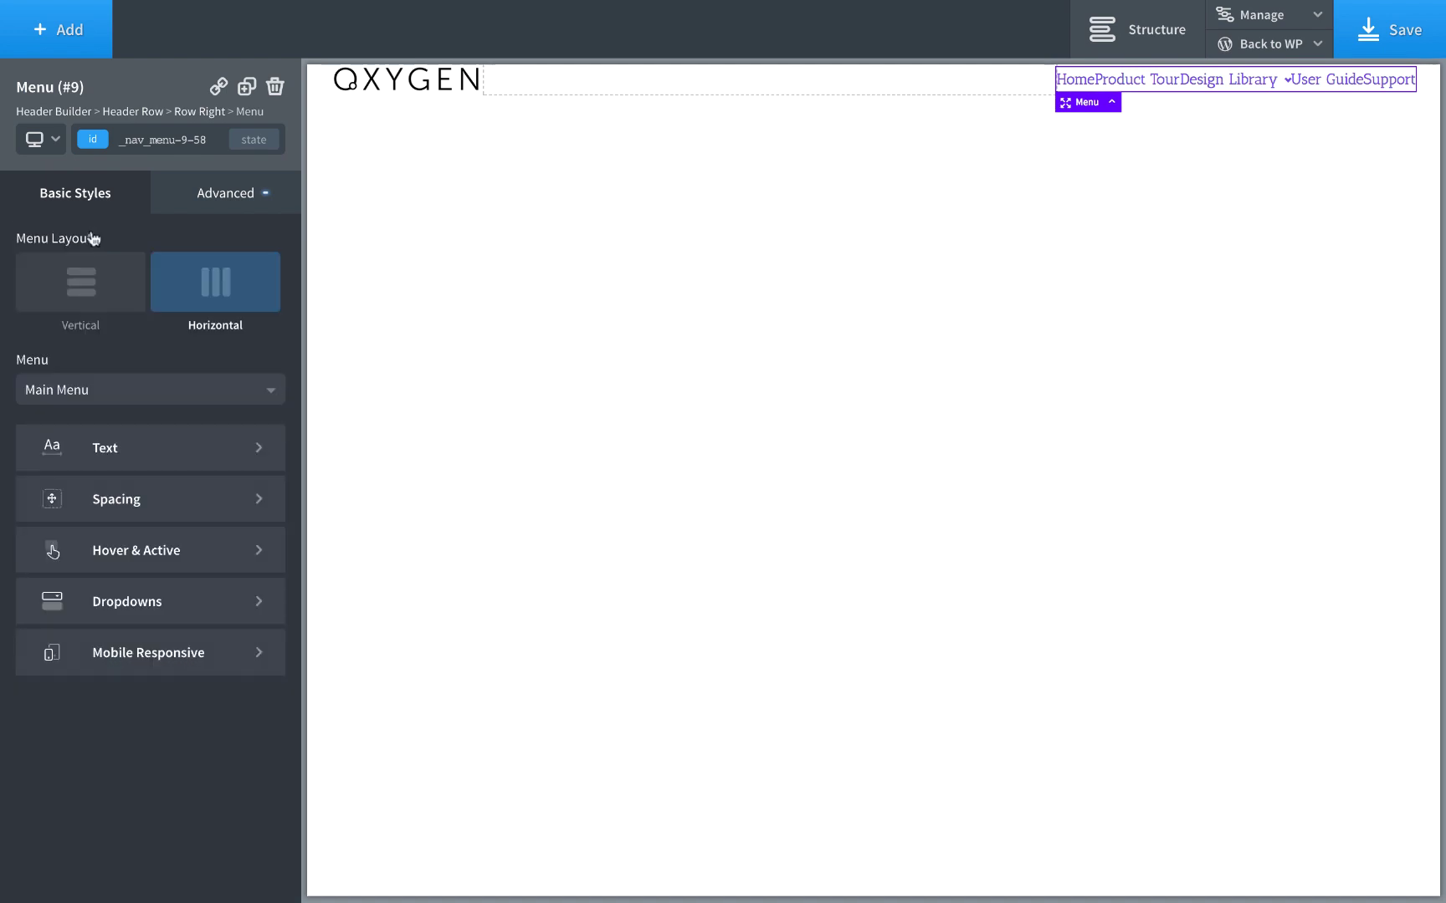
left_click(188, 425)
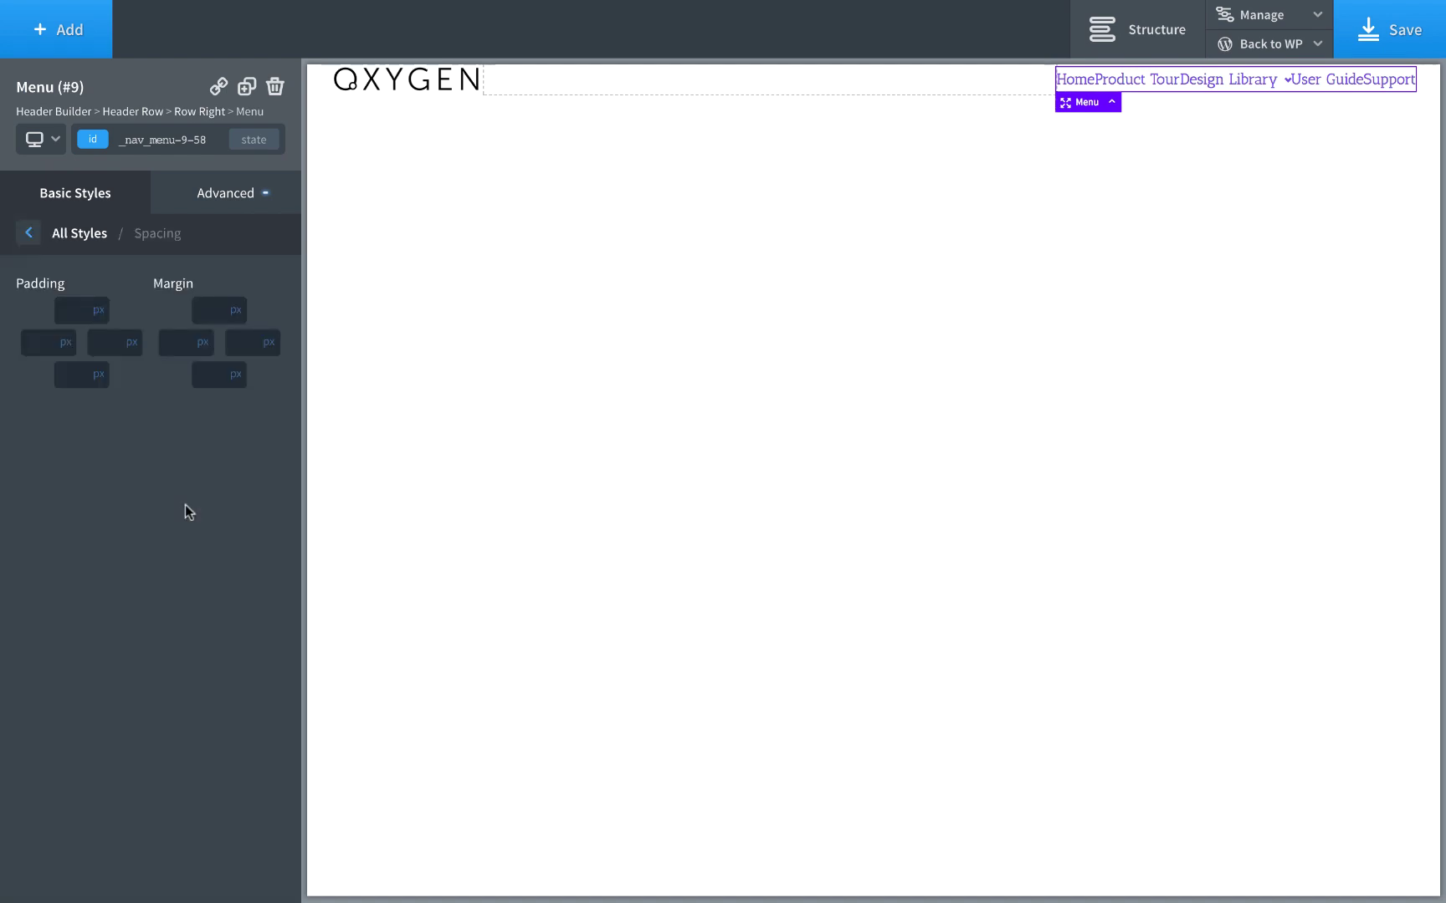
left_click(76, 310)
type("20")
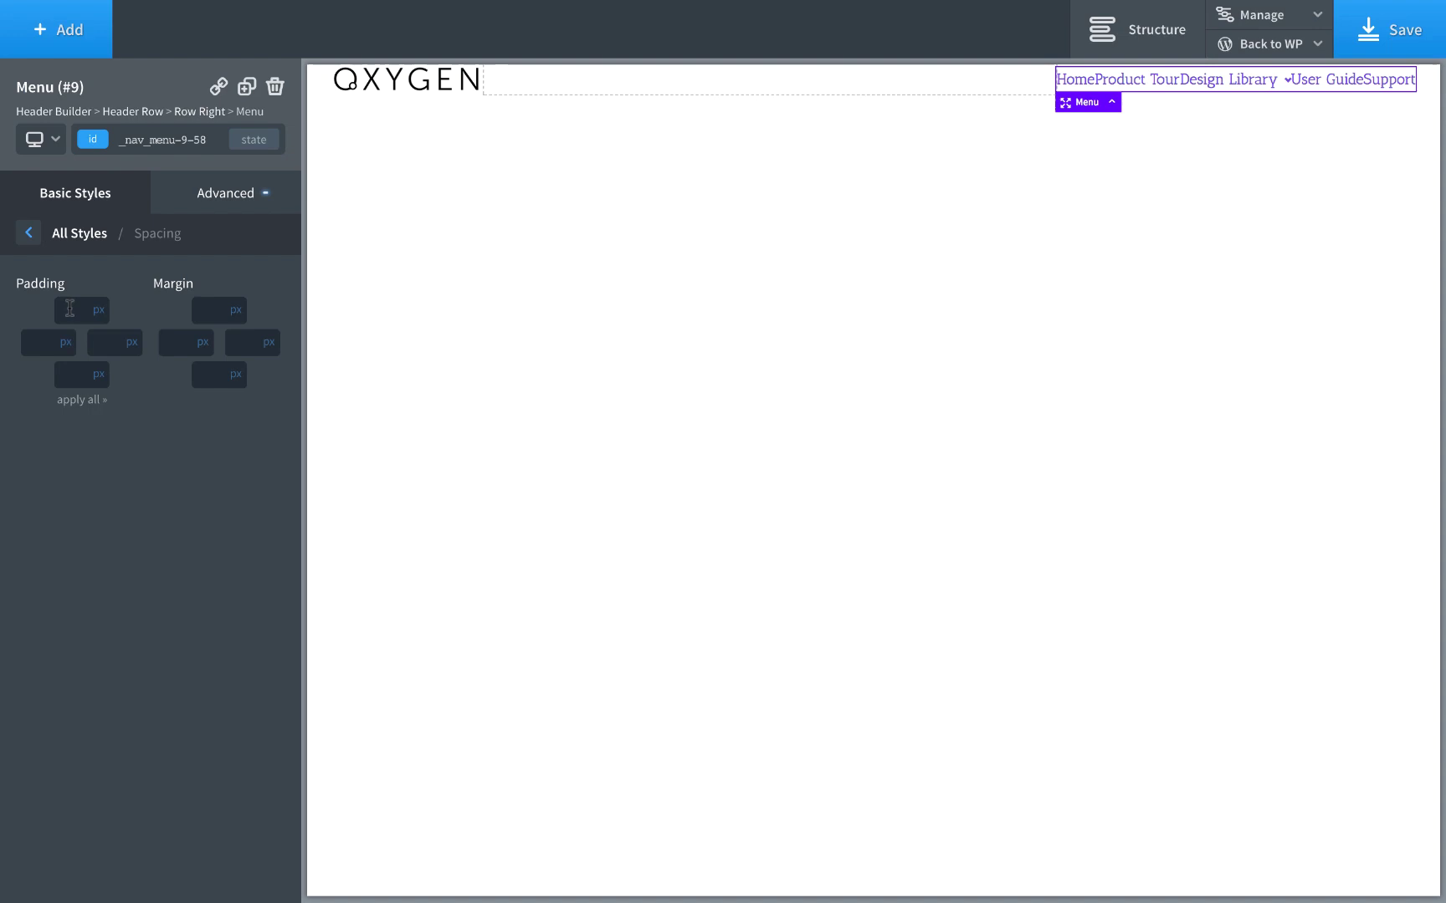
left_click(82, 400)
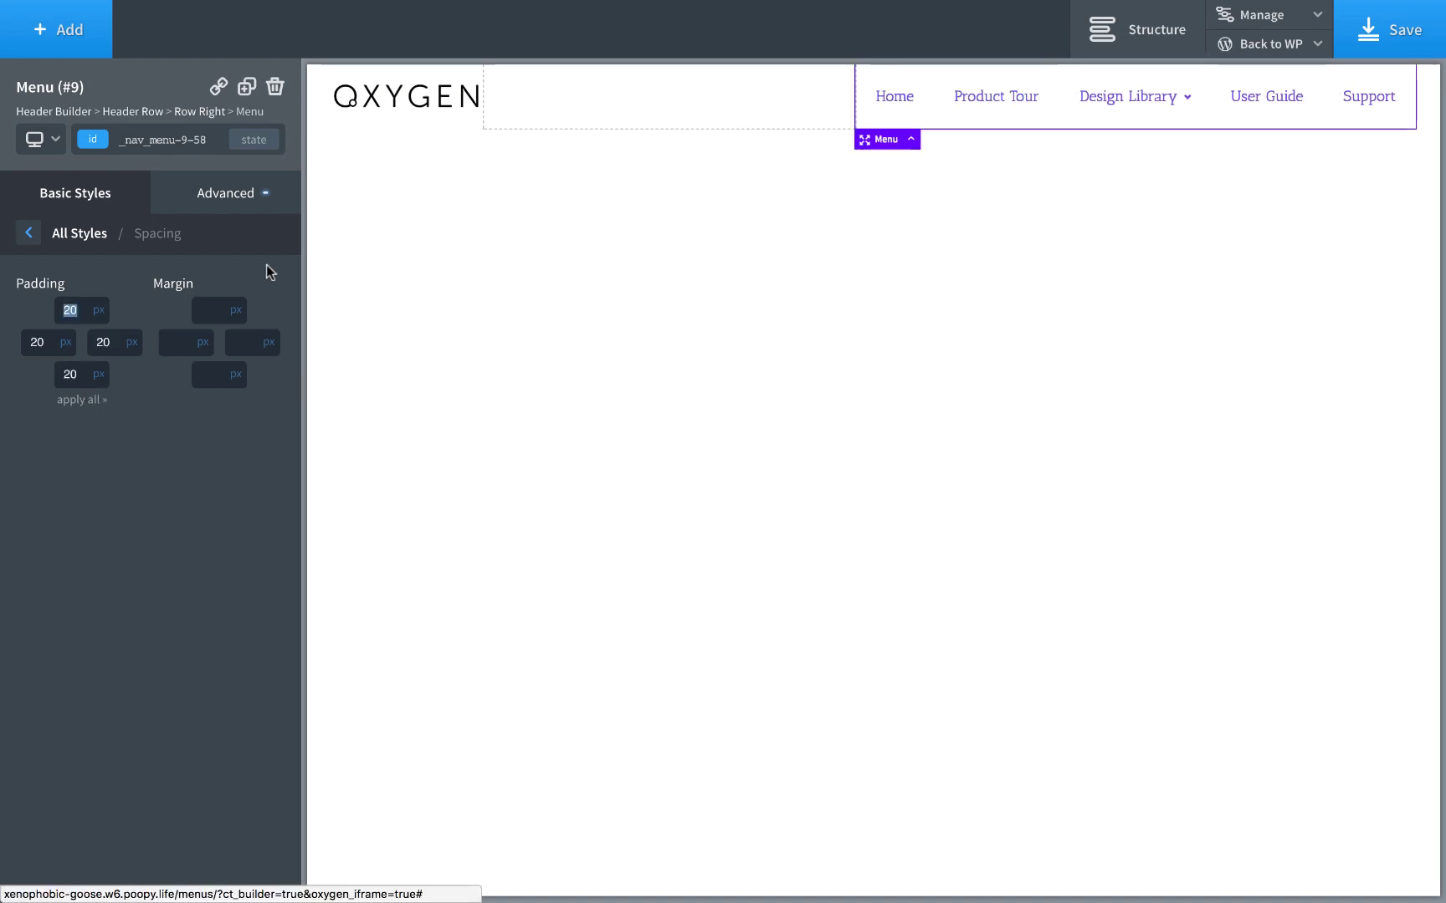
- Try a 40px left margin on the menu, then clear it
left_click(171, 341)
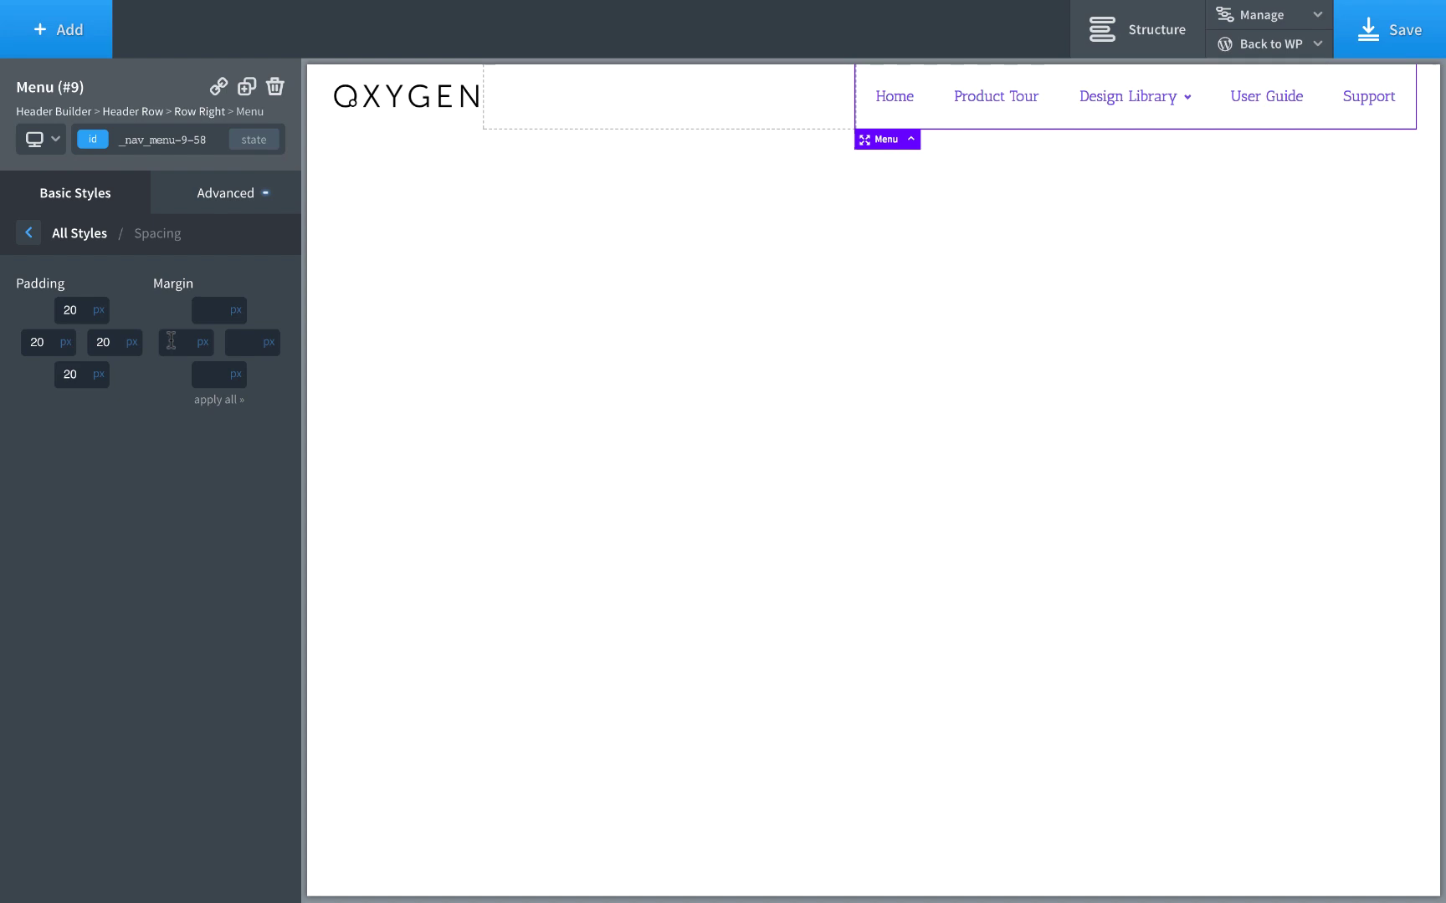
type("40")
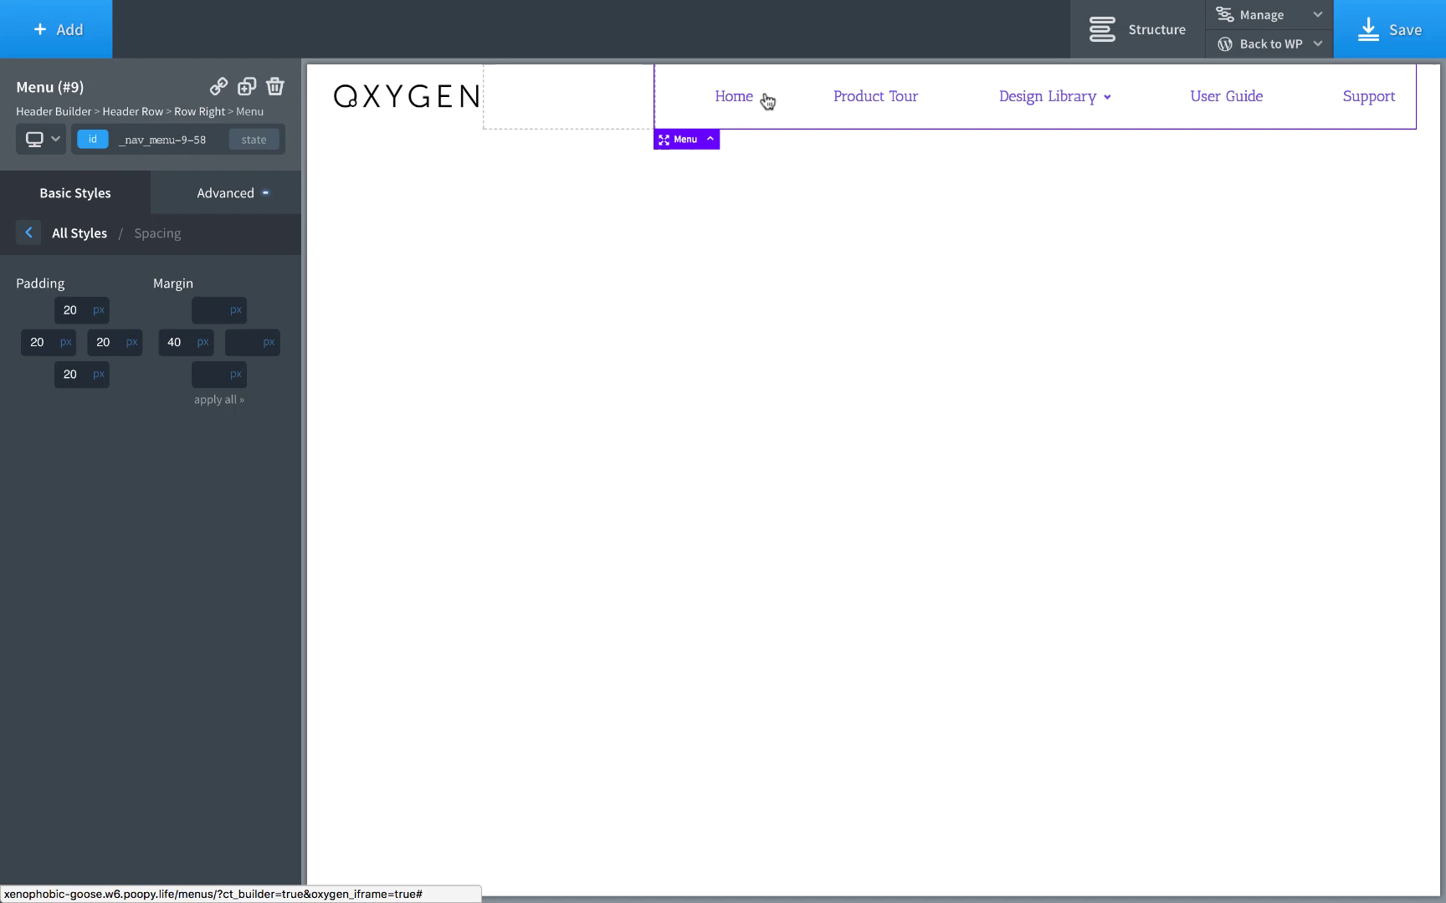
mouse_move(1039, 87)
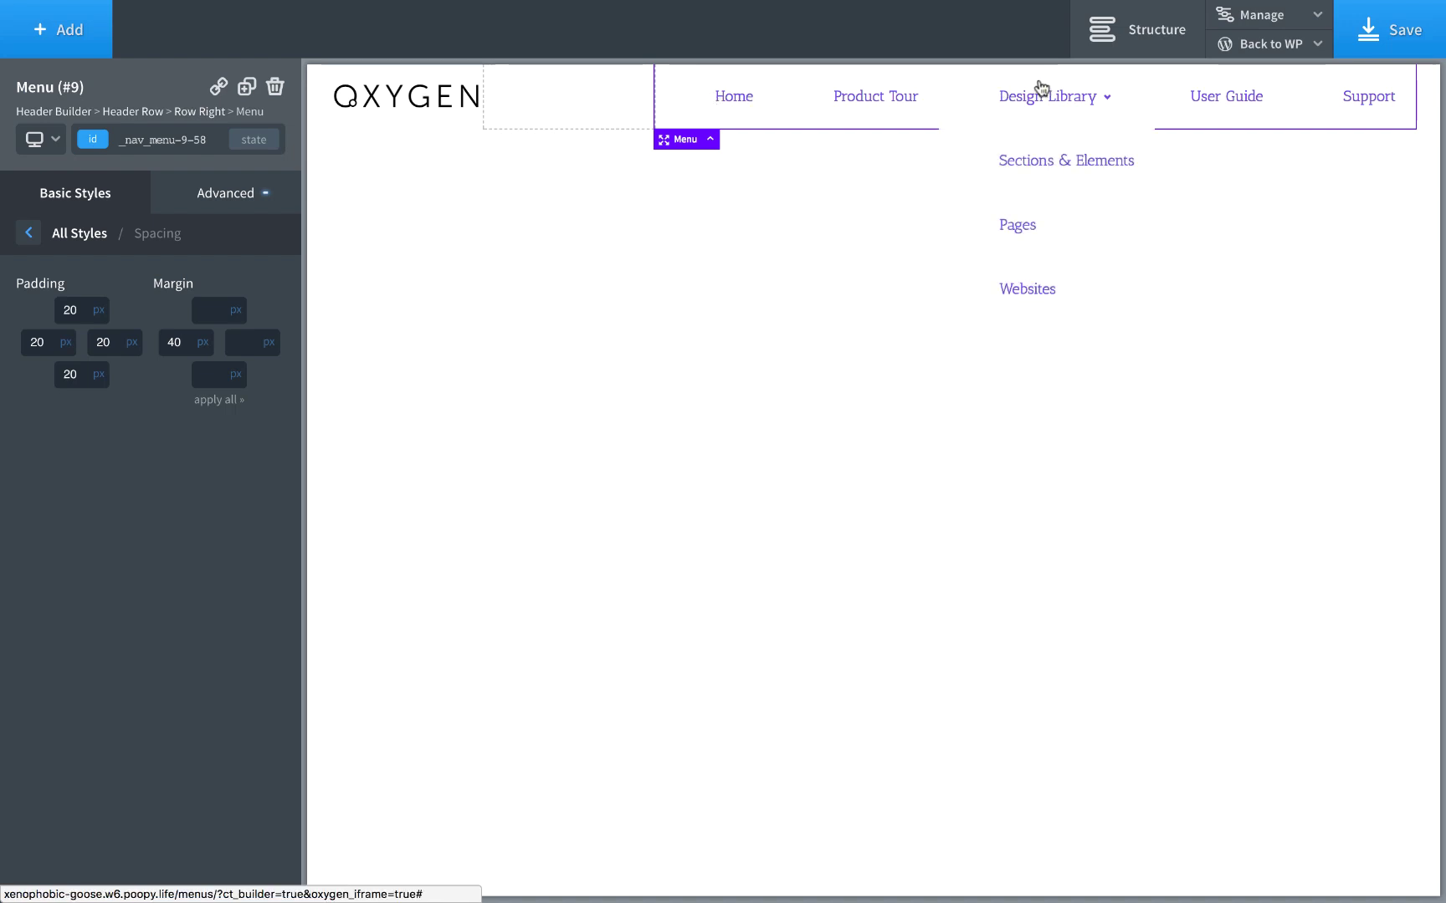
double_click(174, 342)
key("BackSpace")
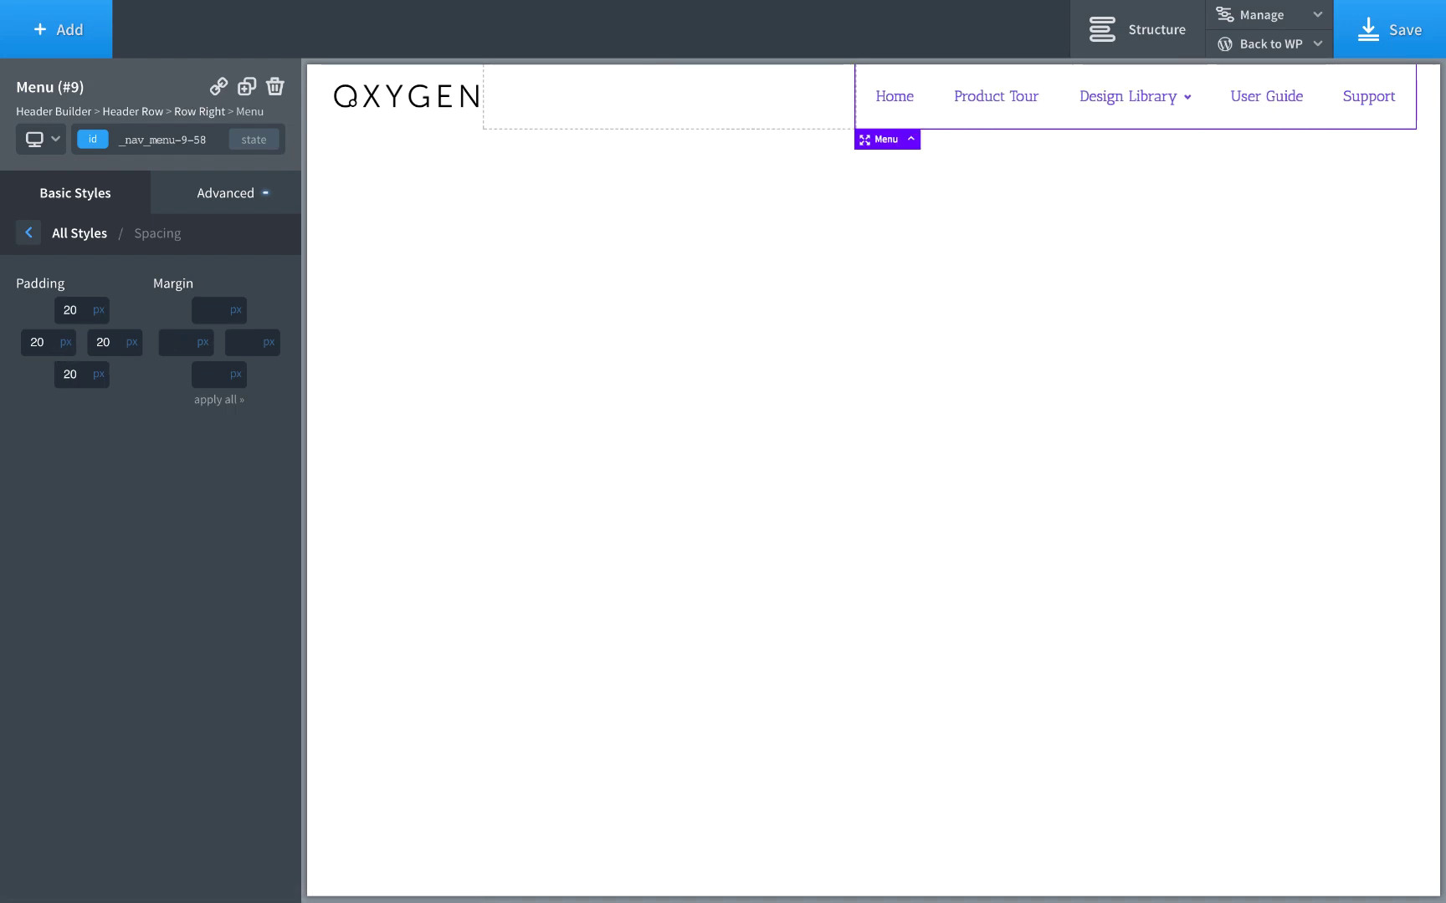
- Raise the menu padding to 25px on all four sides
double_click(71, 310)
type("25")
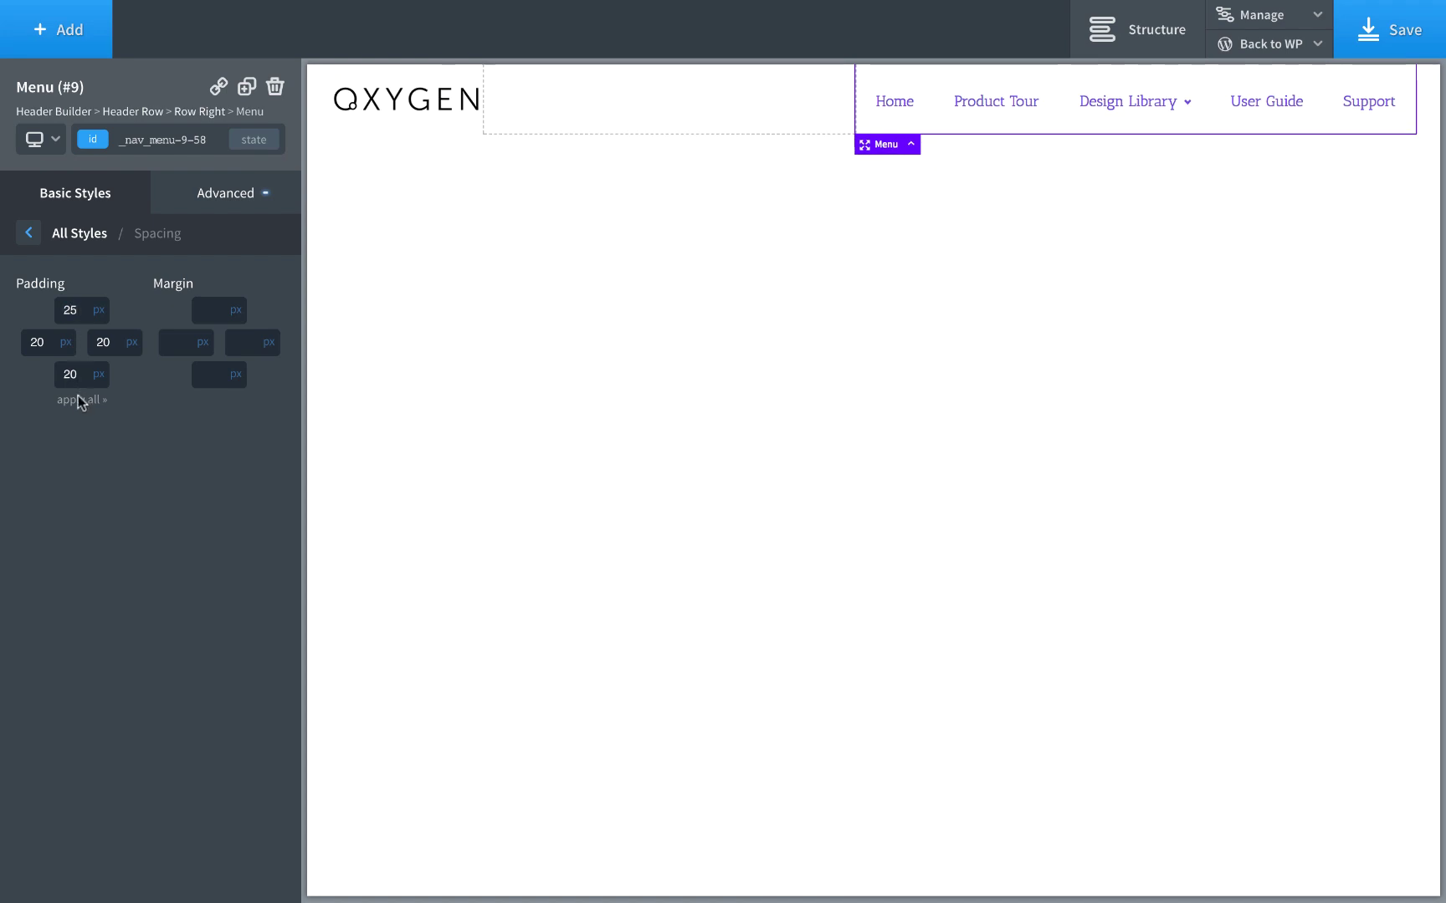
left_click(77, 401)
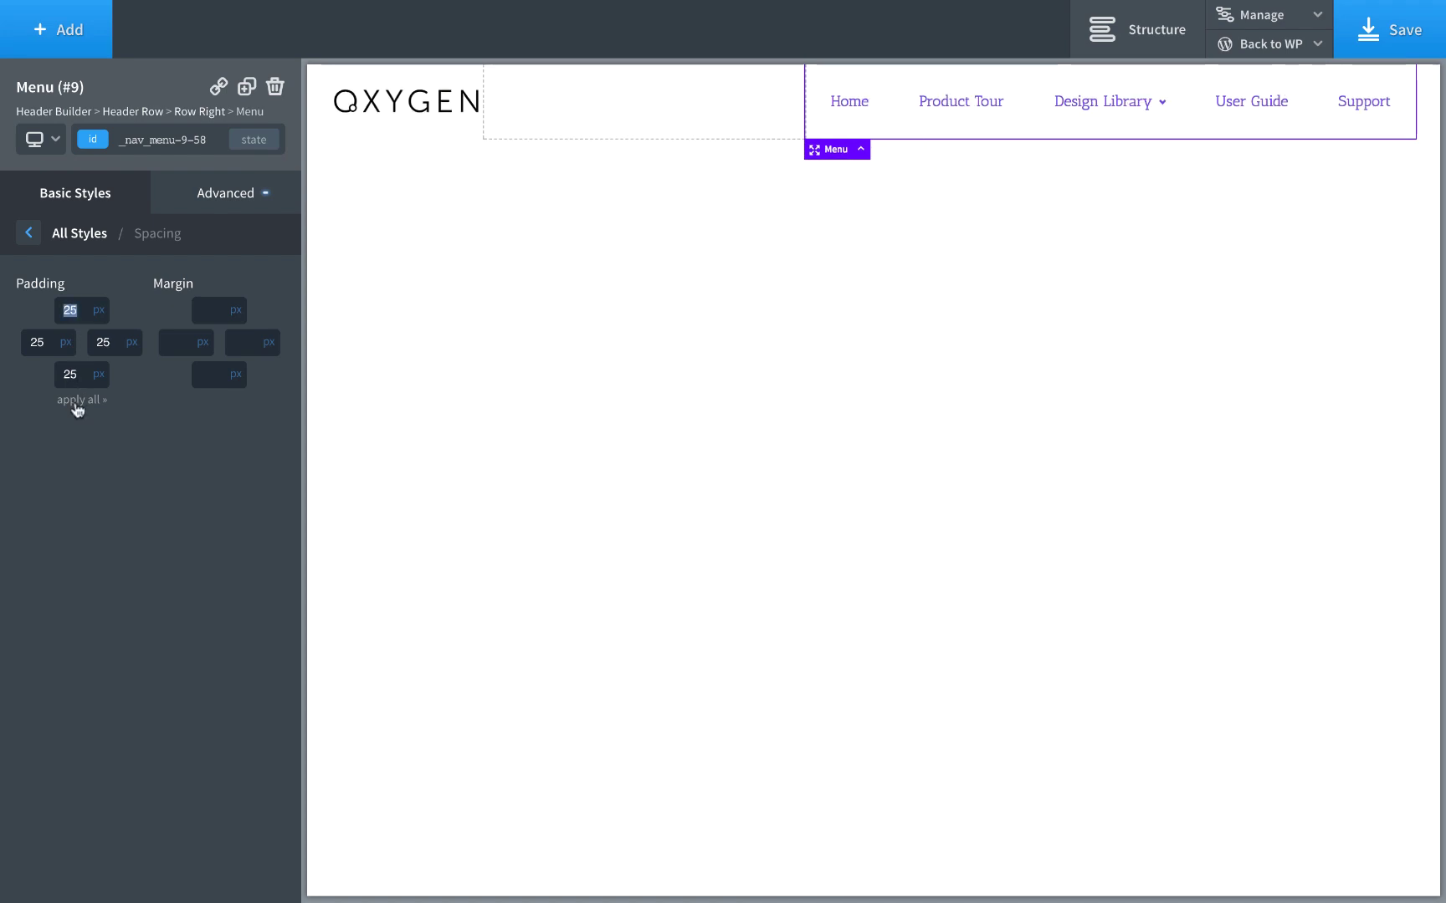
- Set the menu's hover text colour to lighter purple #9f72f9
left_click(70, 233)
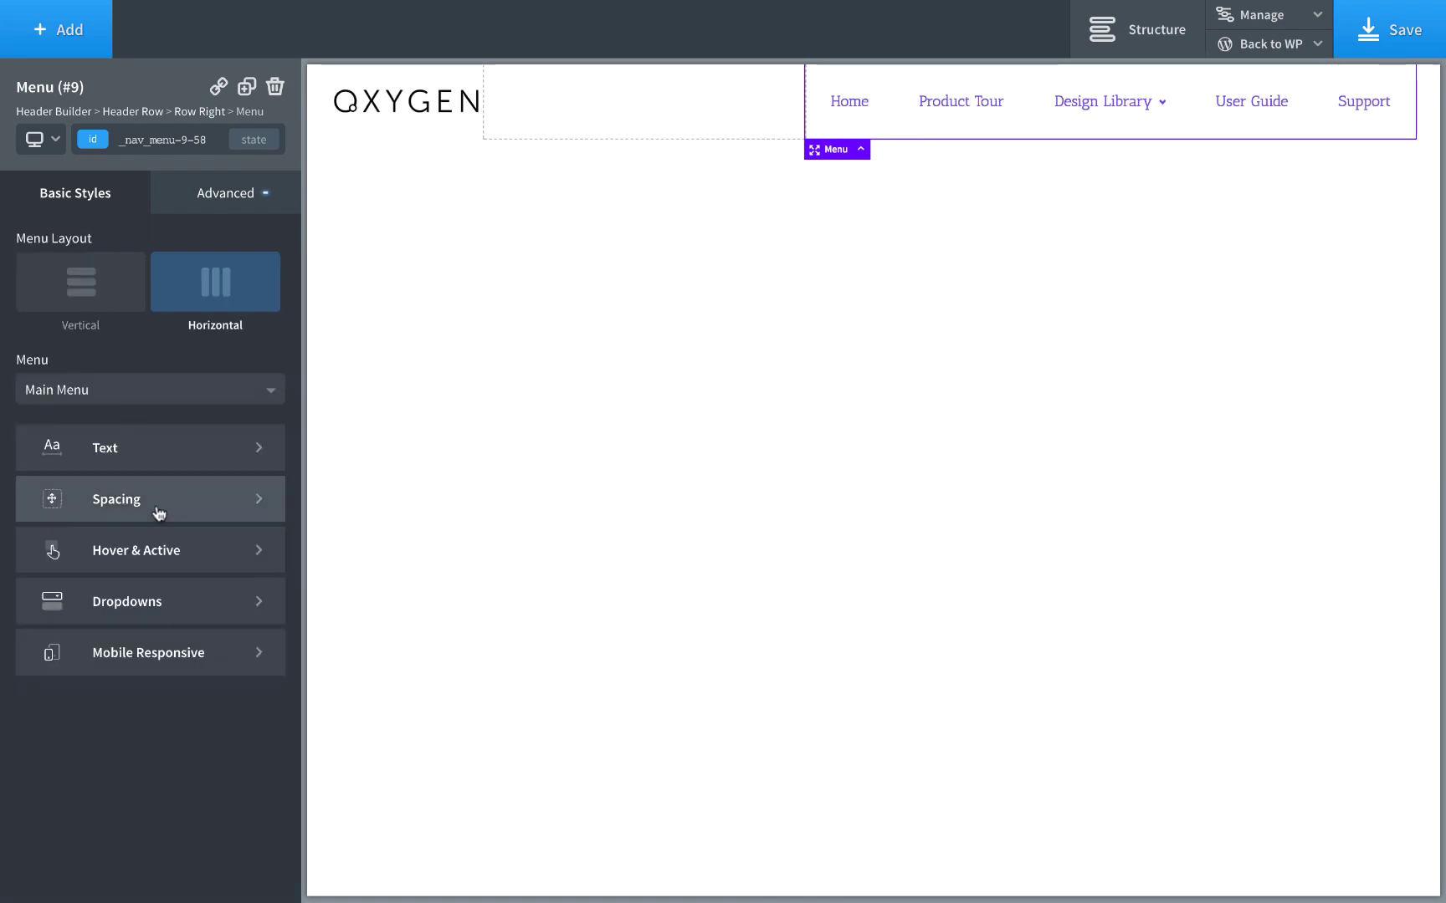
left_click(151, 550)
left_click(99, 312)
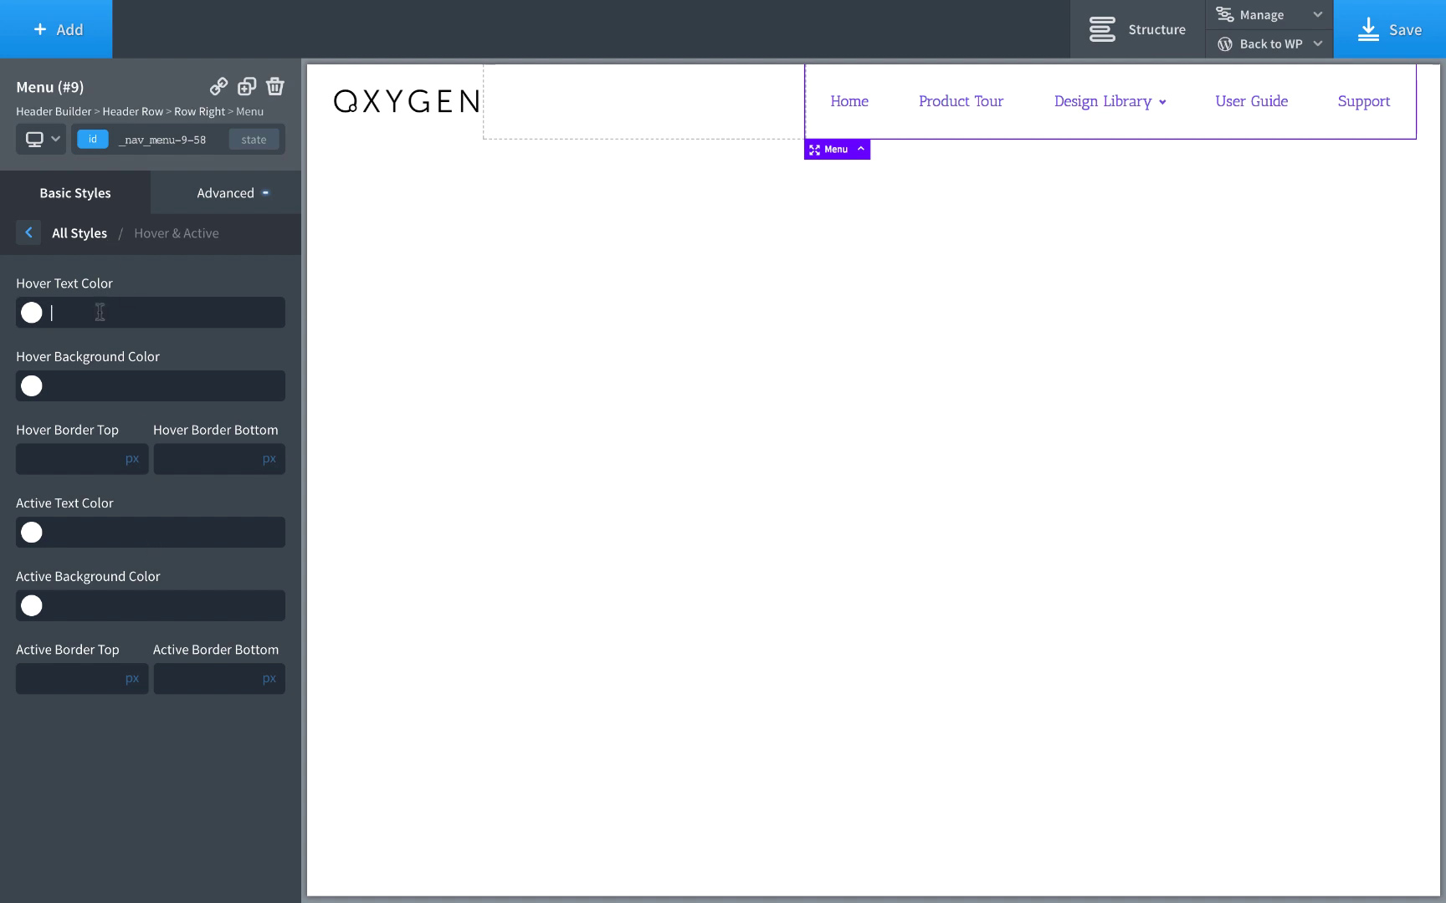
type("#7246e2")
left_click(32, 313)
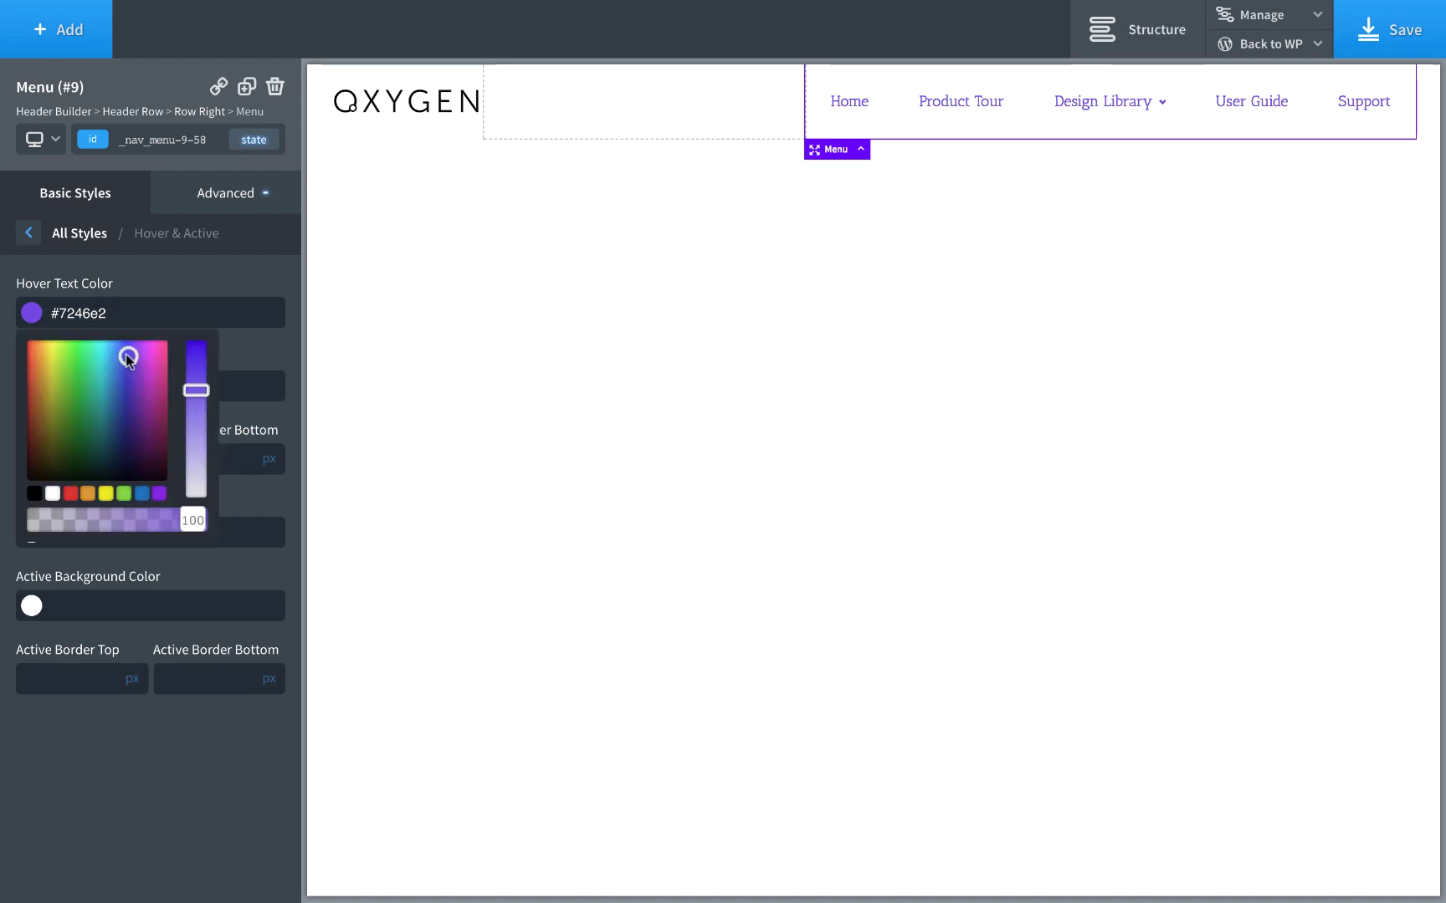
left_click_drag(193, 389, 196, 414)
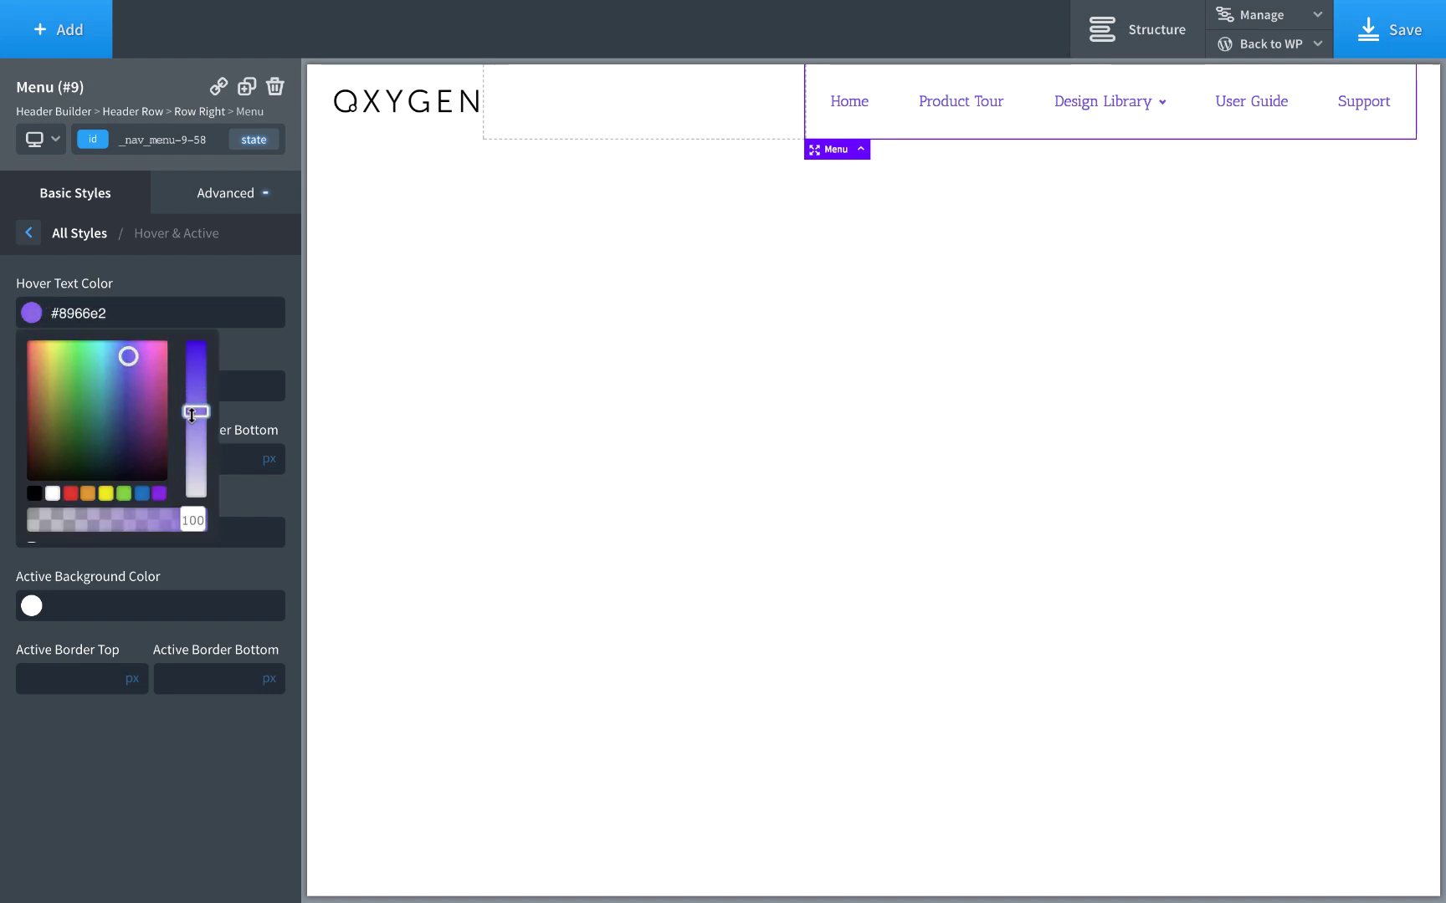
left_click(129, 349)
left_click_drag(128, 349, 128, 345)
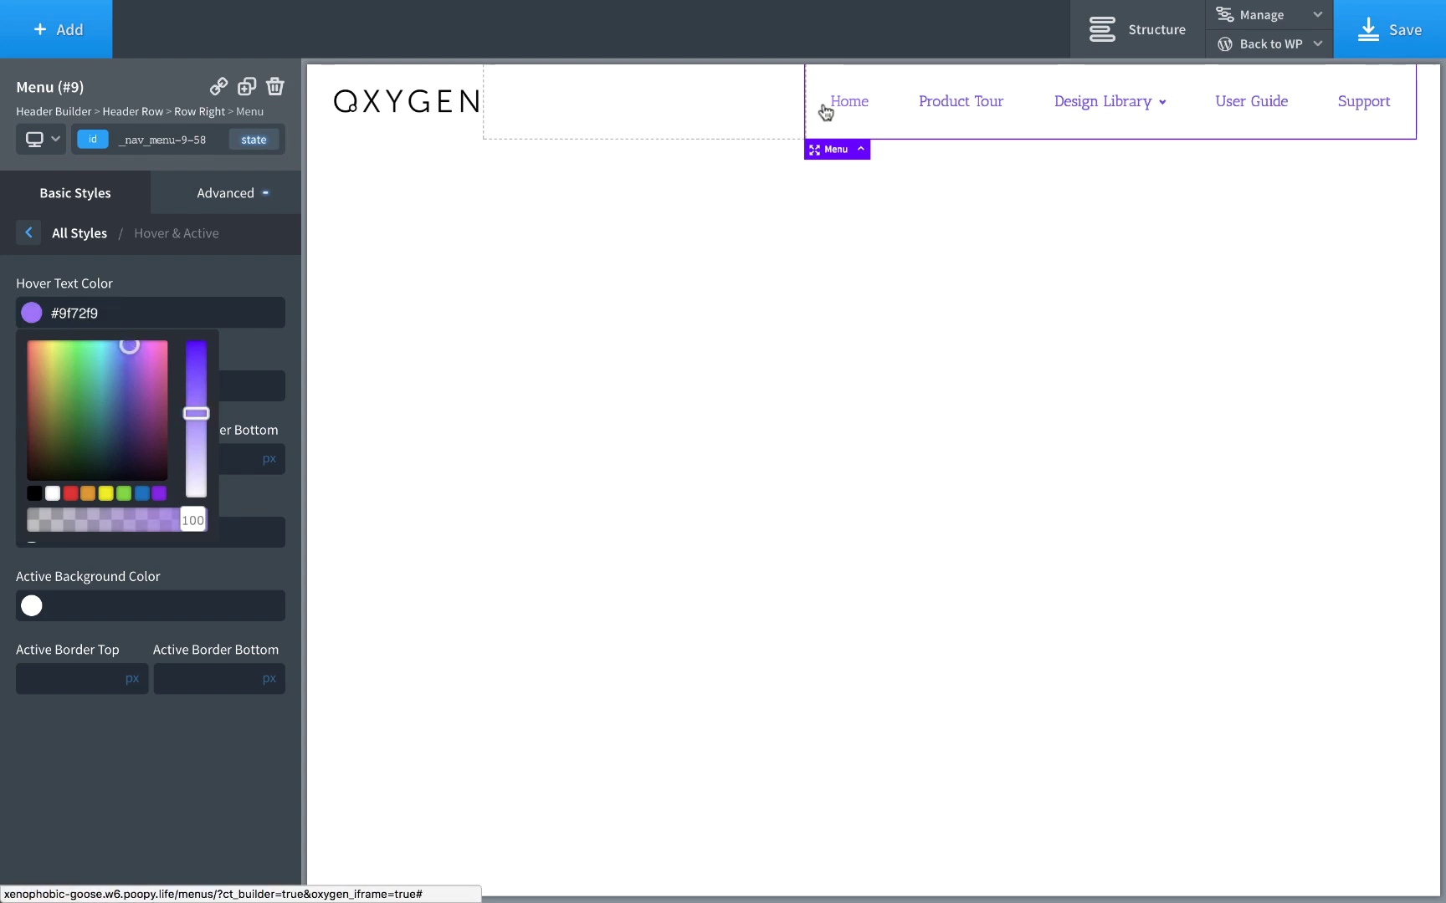
left_click(172, 281)
- Try a grey #c1c1c1 hover background, then remove it
left_click(118, 389)
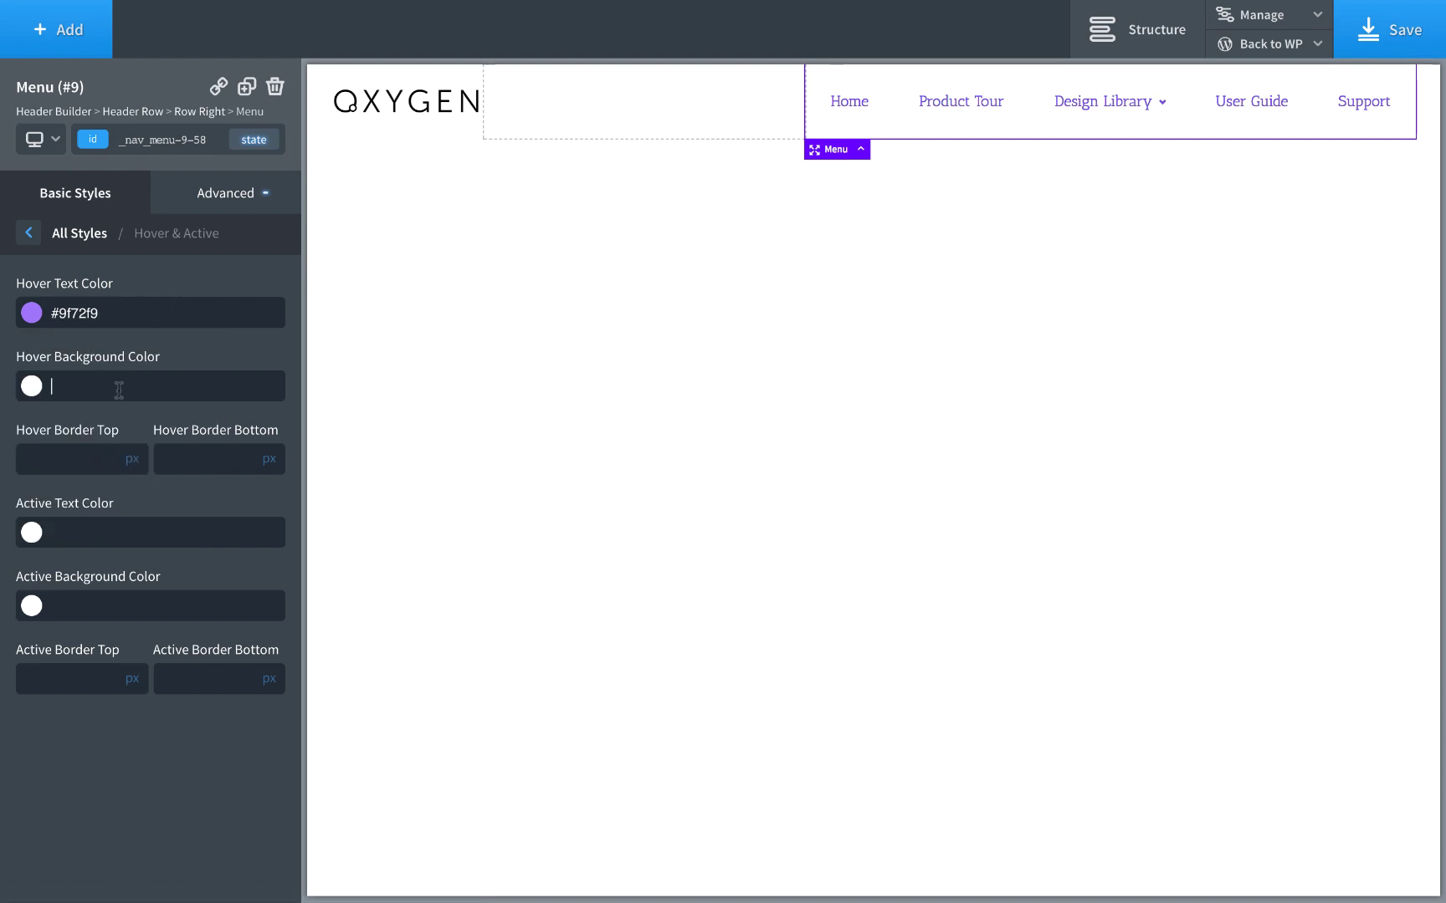
left_click(33, 391)
left_click(65, 439)
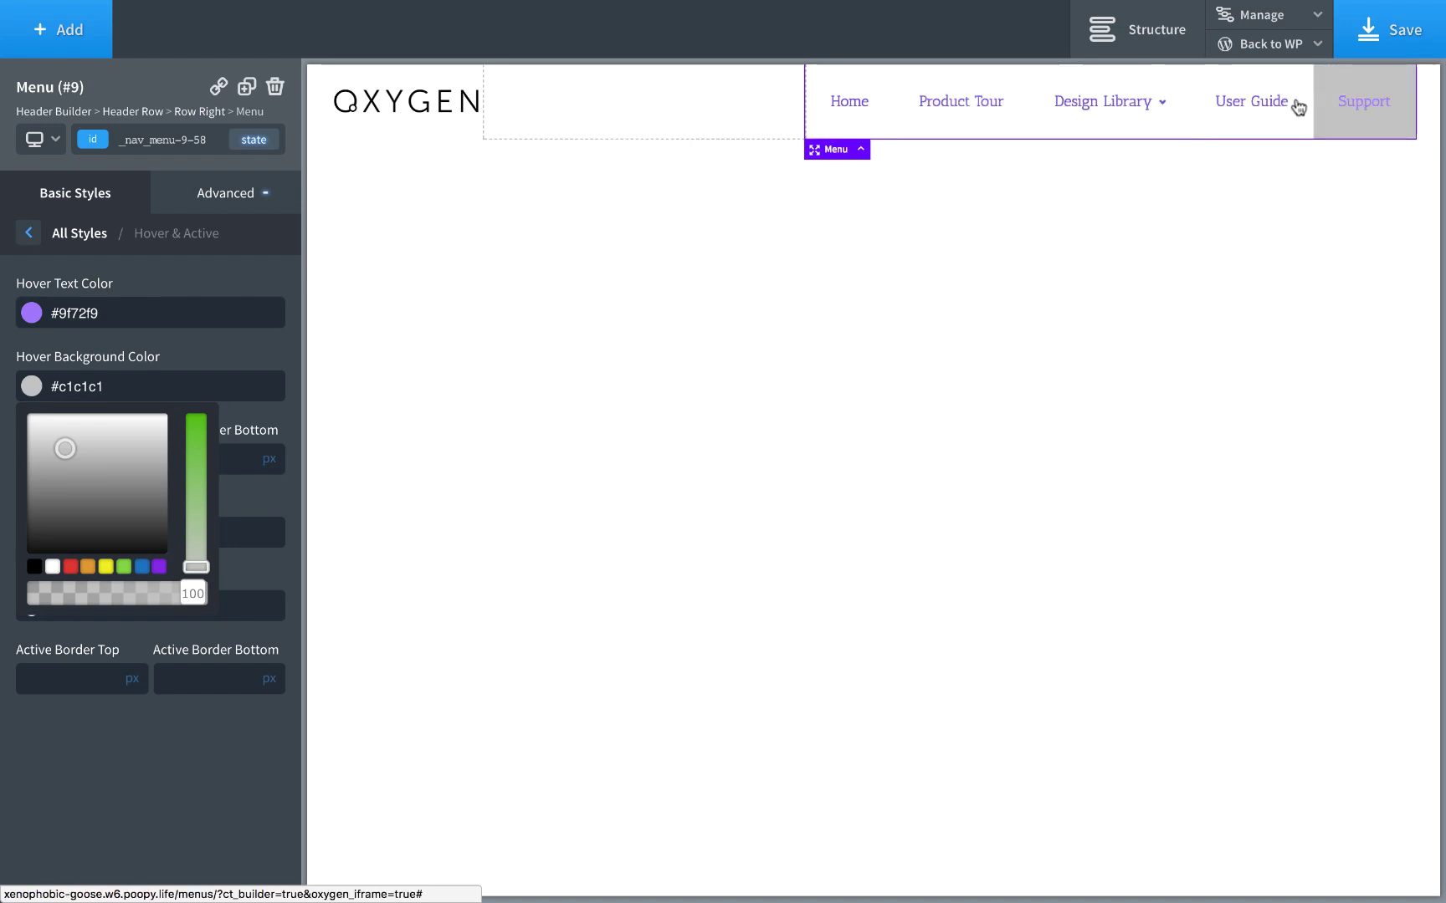
triple_click(103, 376)
key("BackSpace")
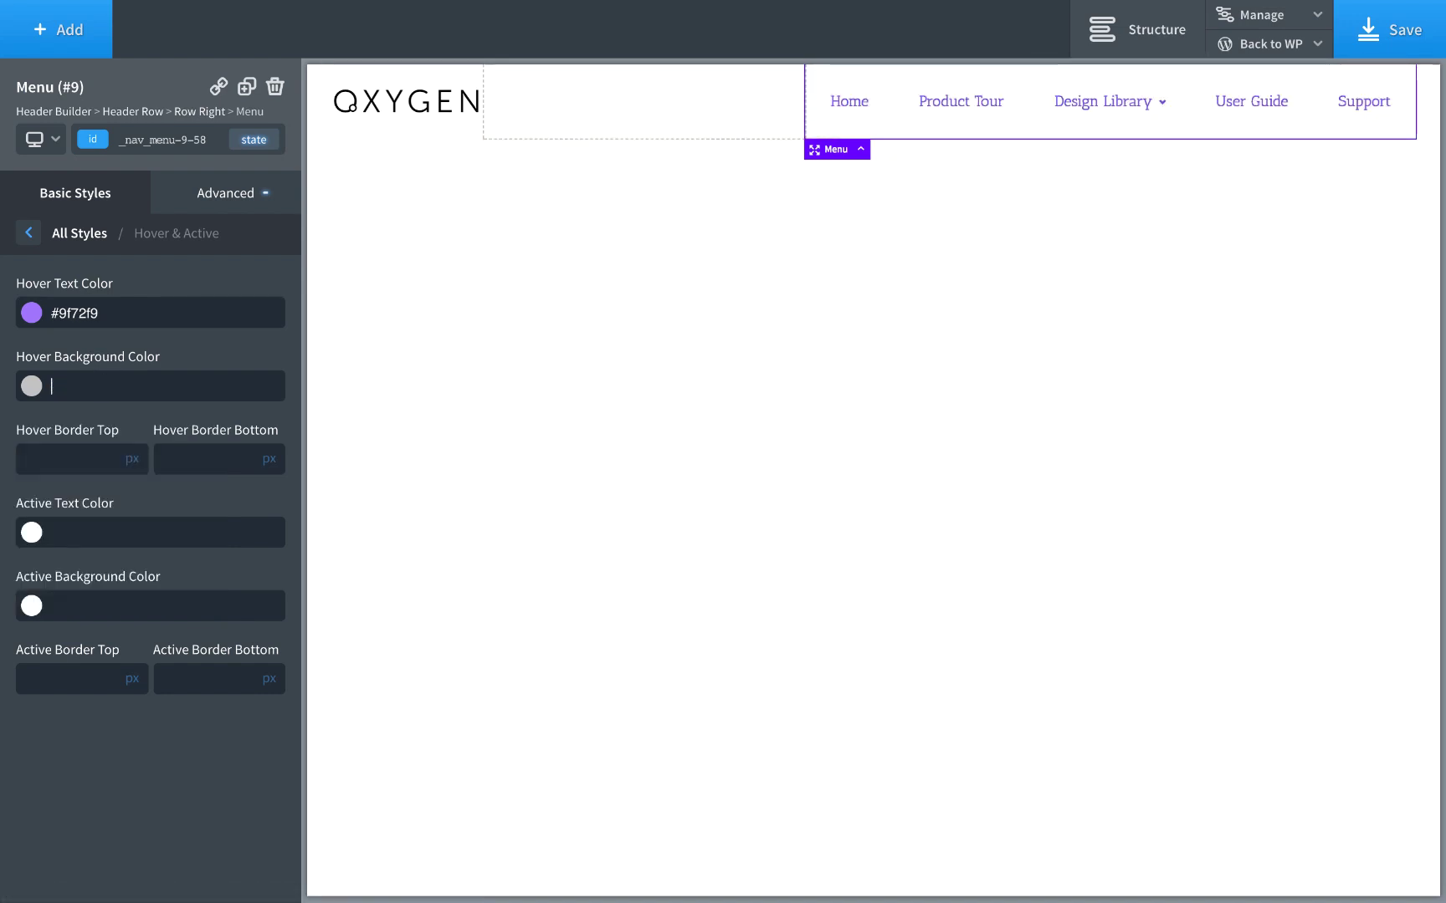
- Give hovered links a 3px top border and clear the trial bottom border and active colour
left_click(88, 456)
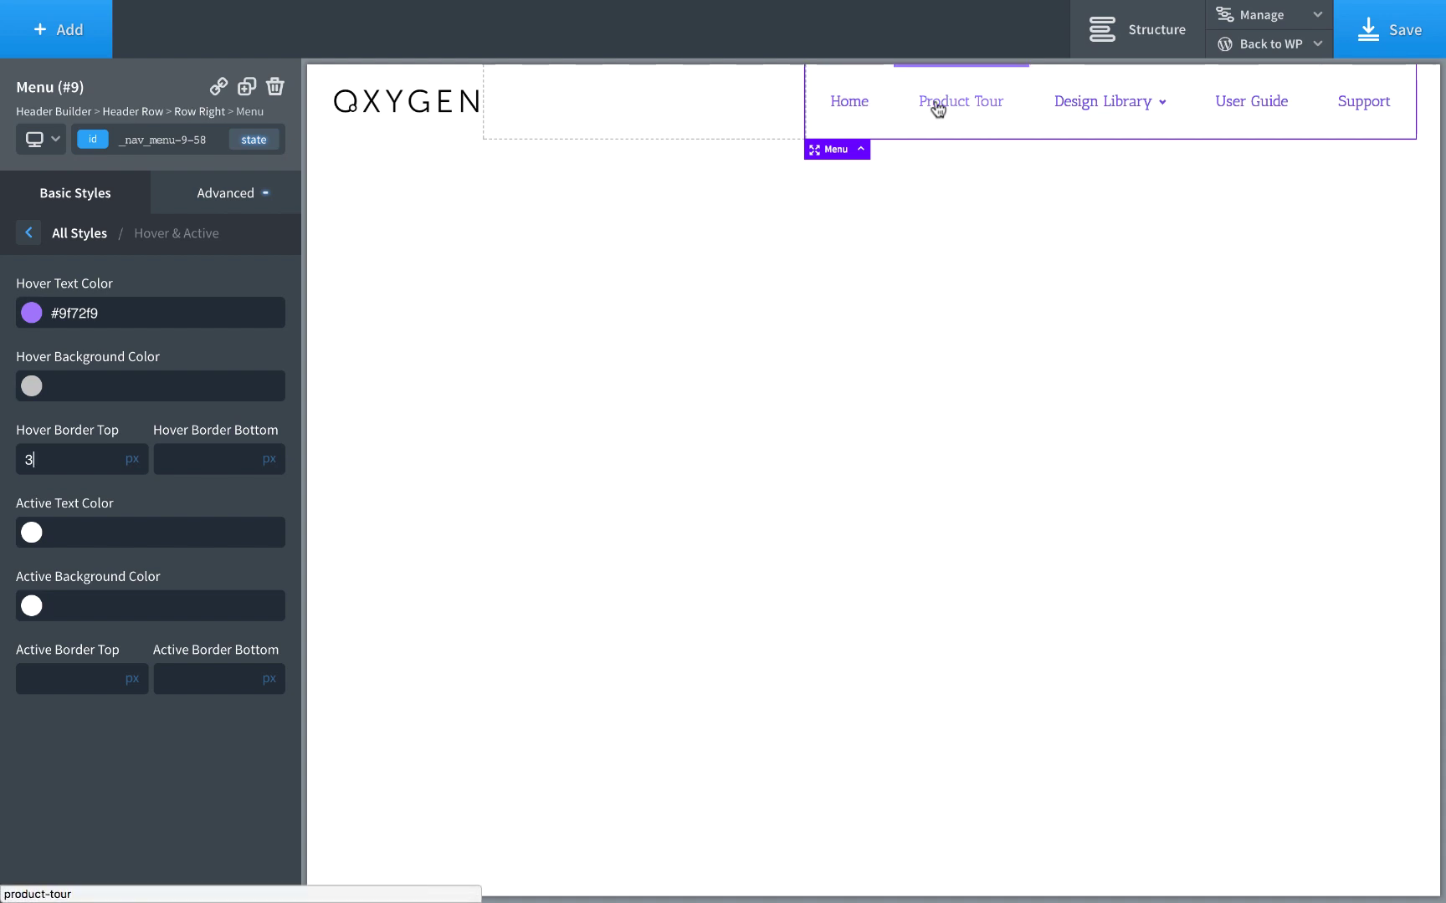
mouse_move(1082, 105)
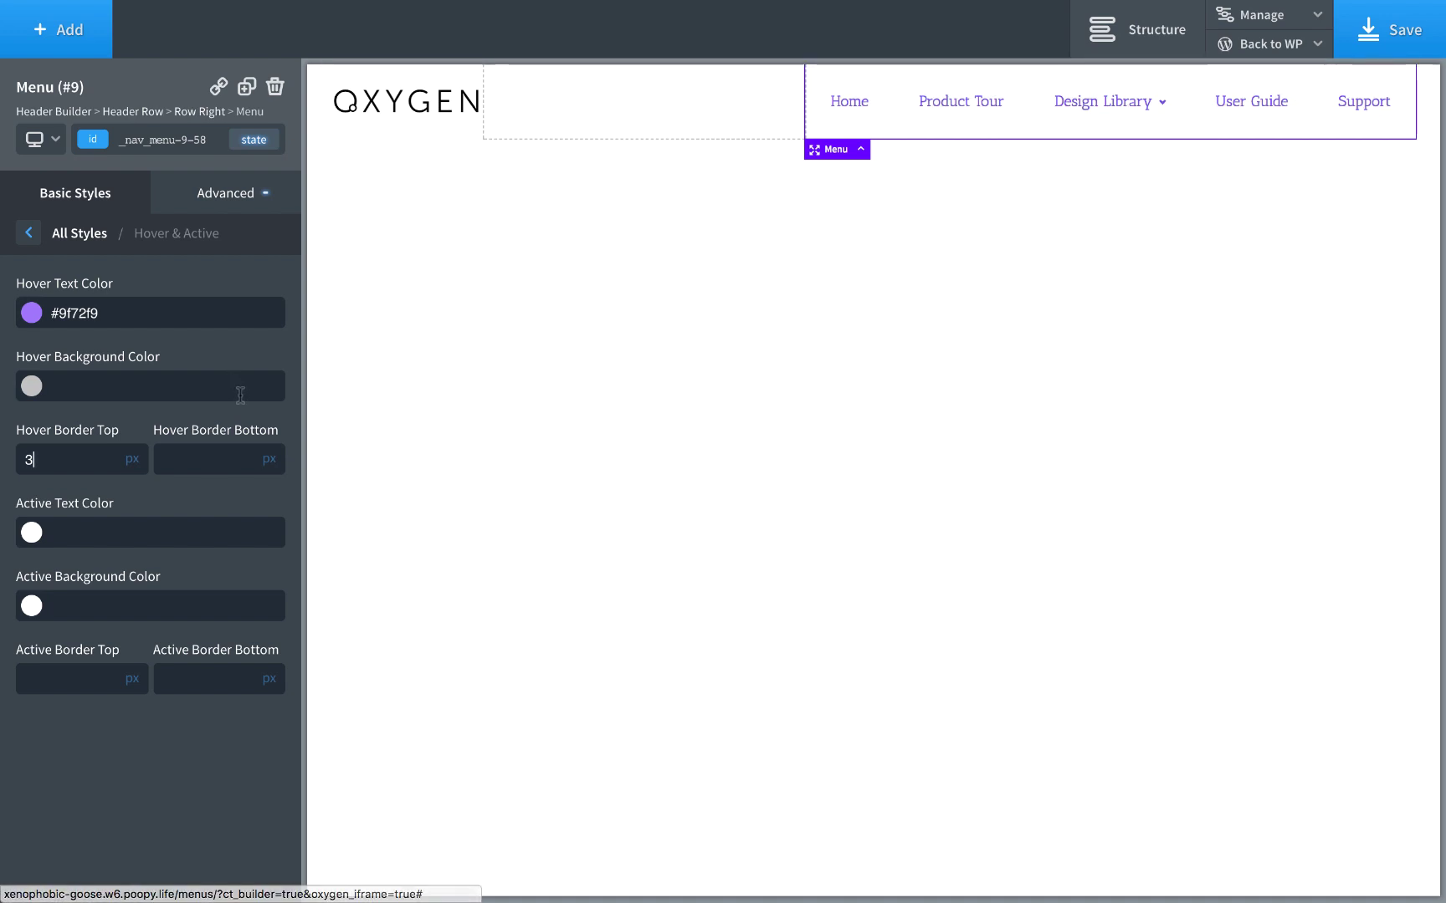
left_click(197, 455)
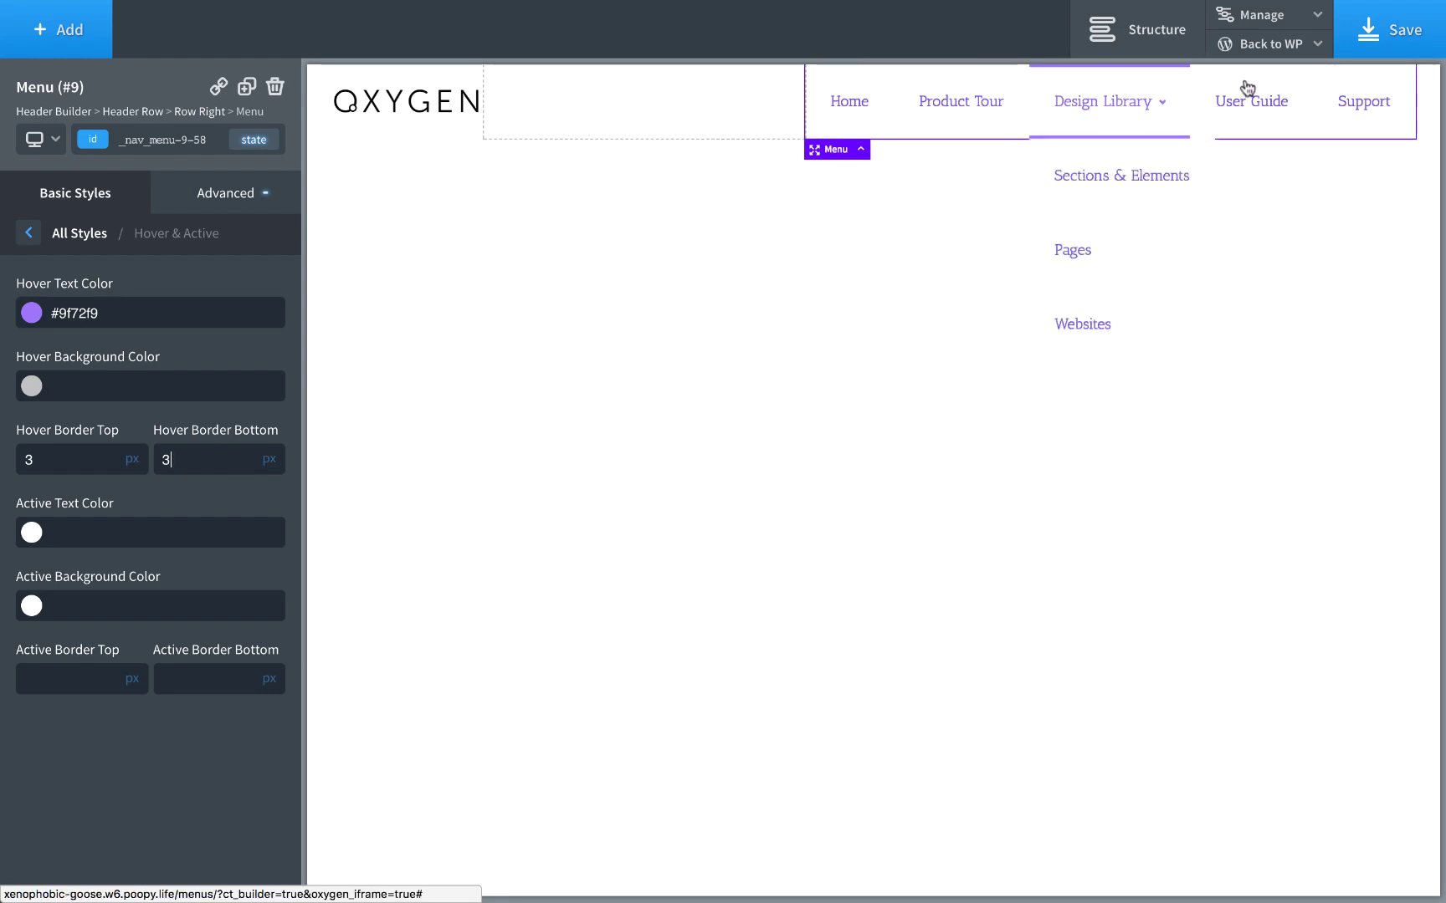
double_click(167, 459)
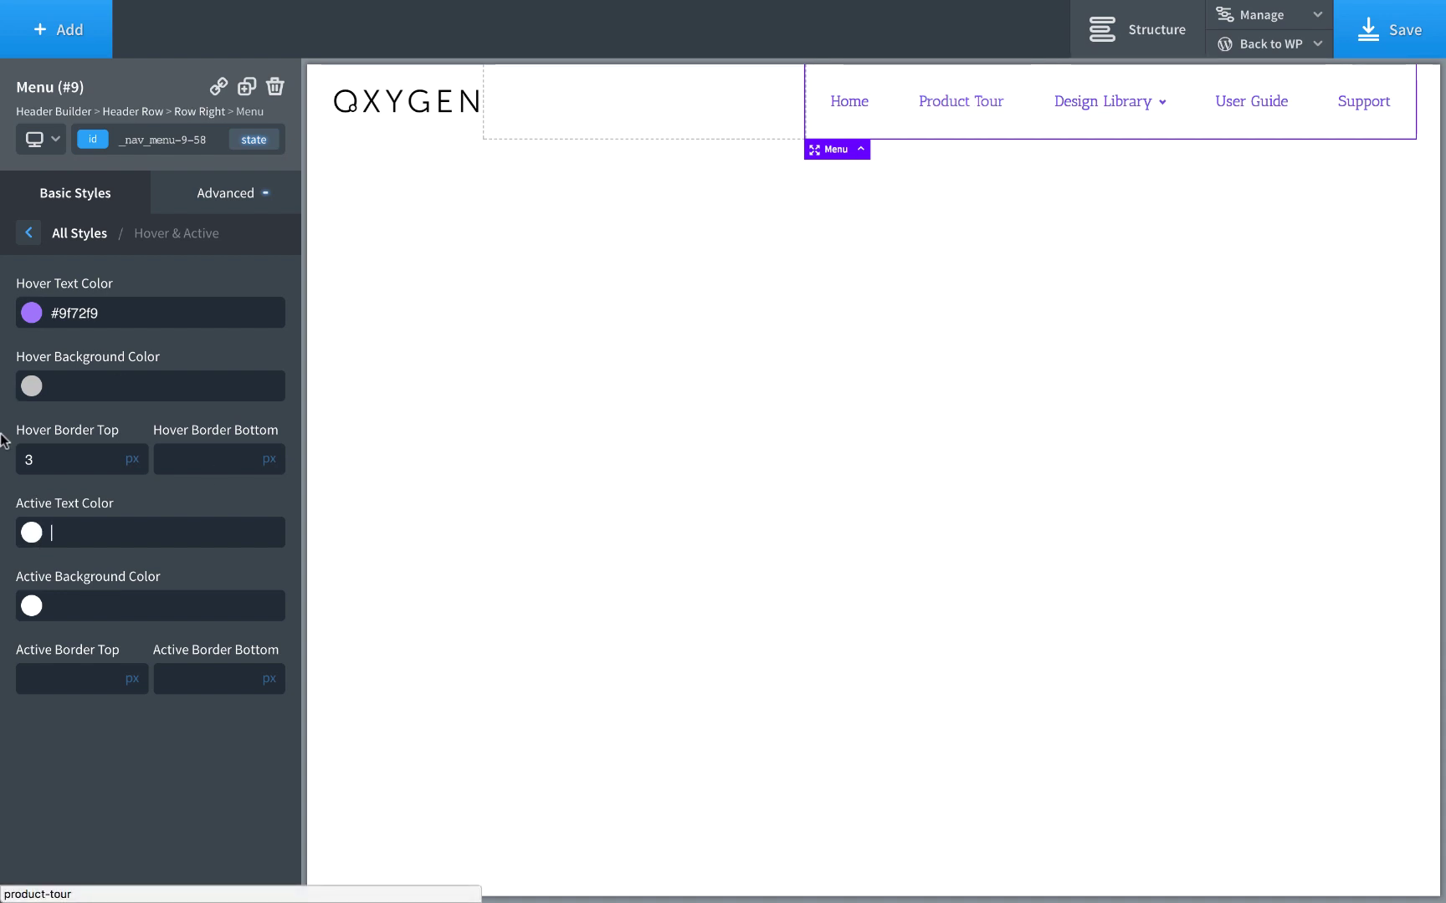
type("ue")
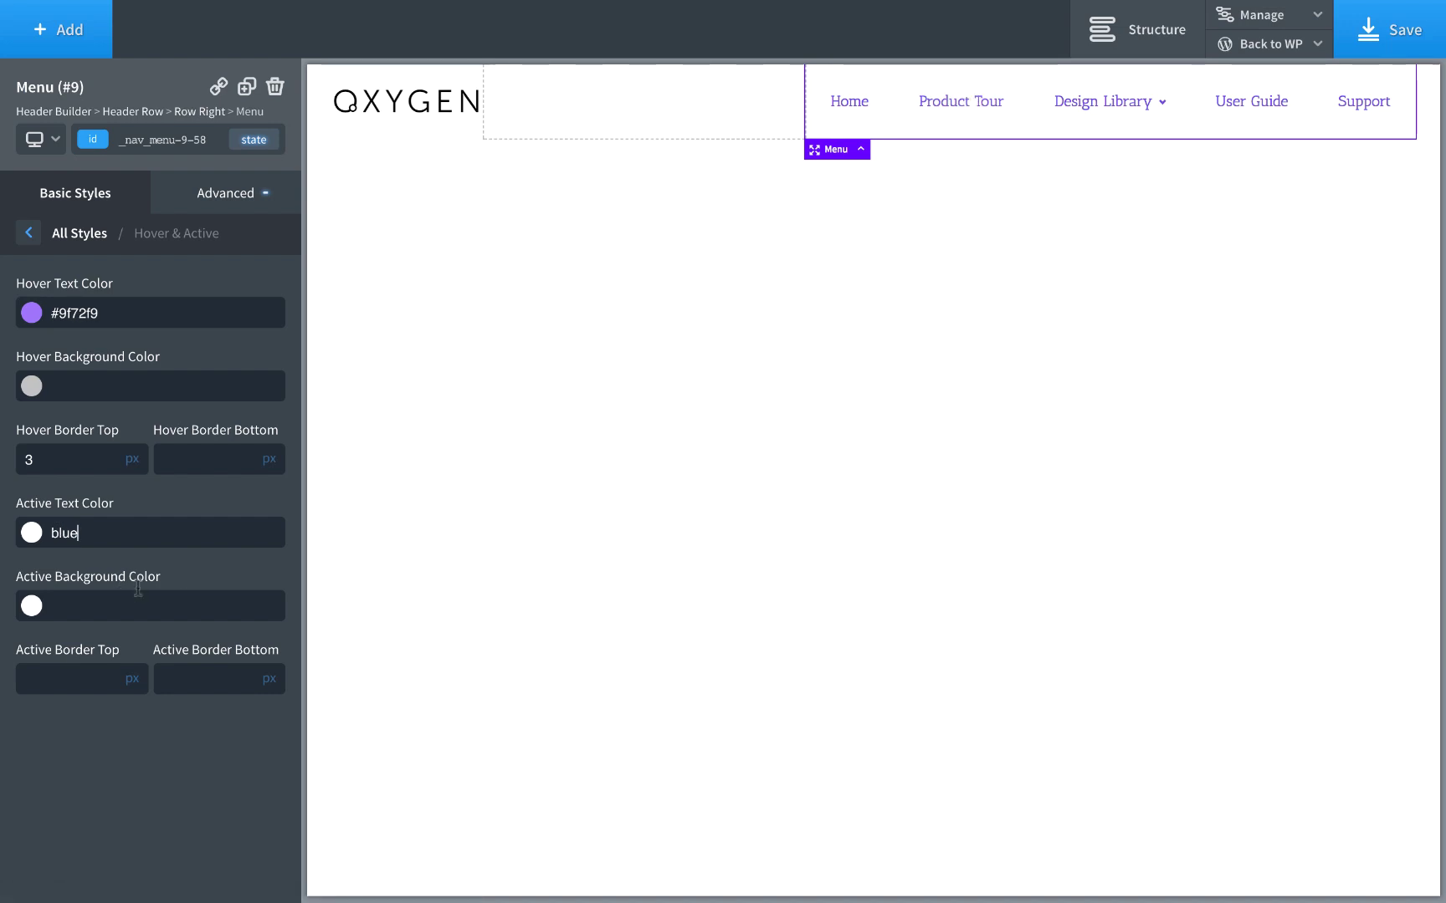
key("BackSpace")
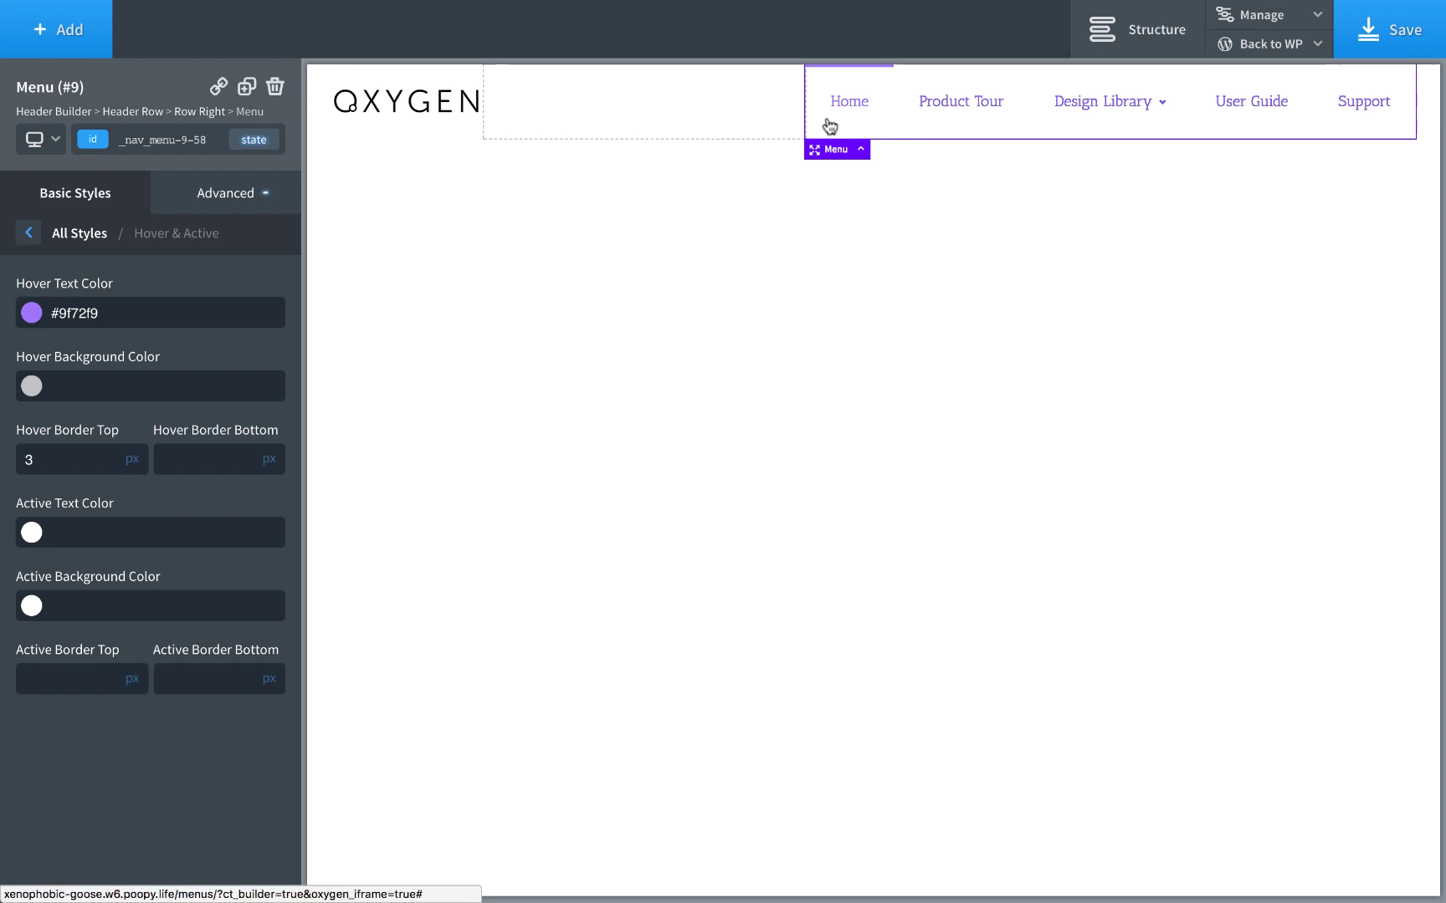
left_click(100, 236)
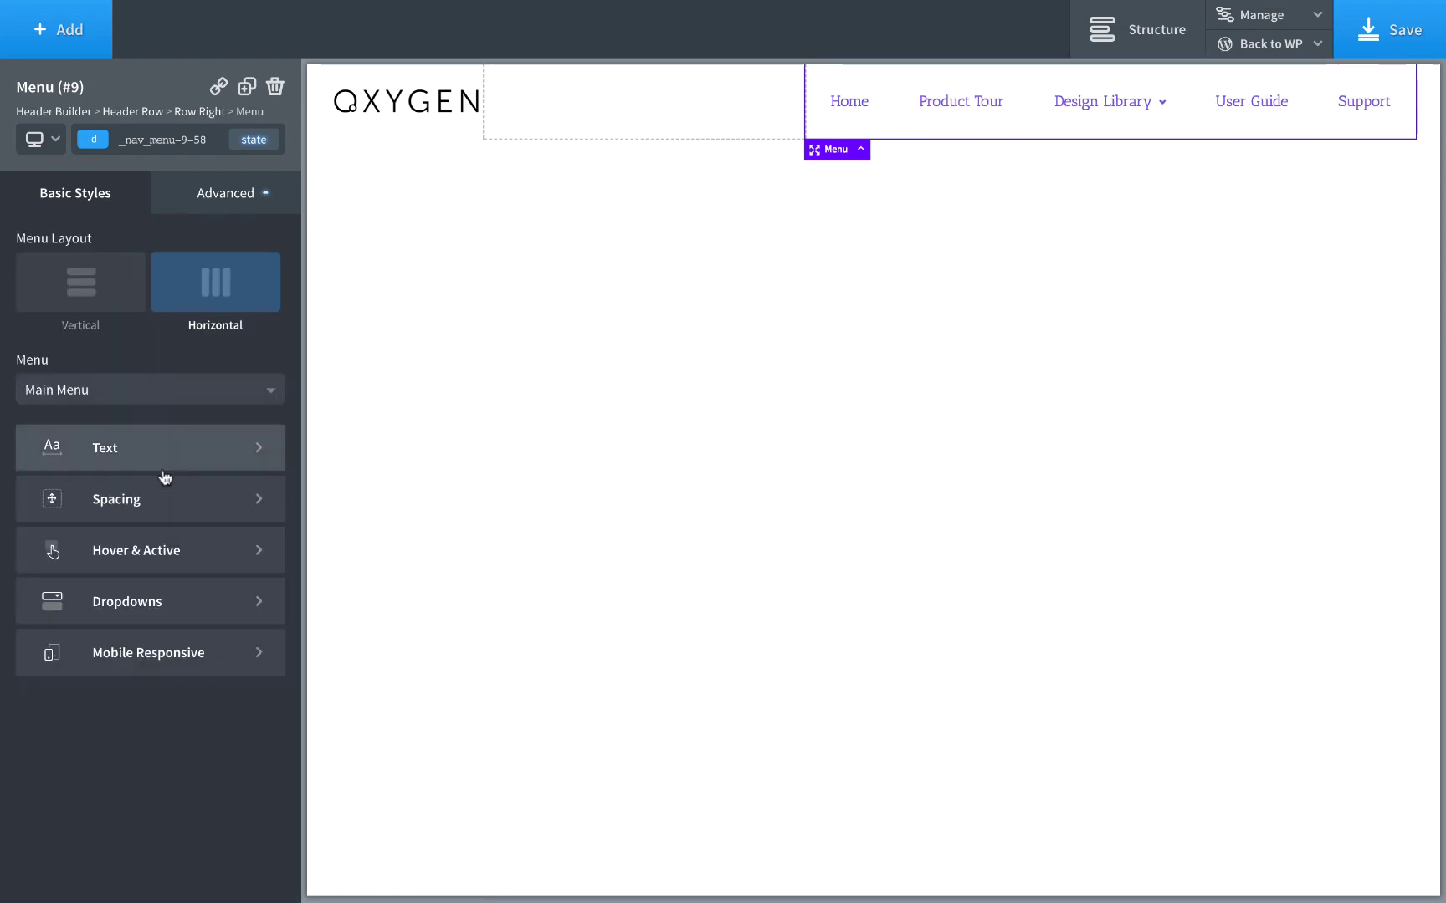
- Open the menu's Dropdowns settings and check the Main Menu structure in WordPress
left_click(165, 606)
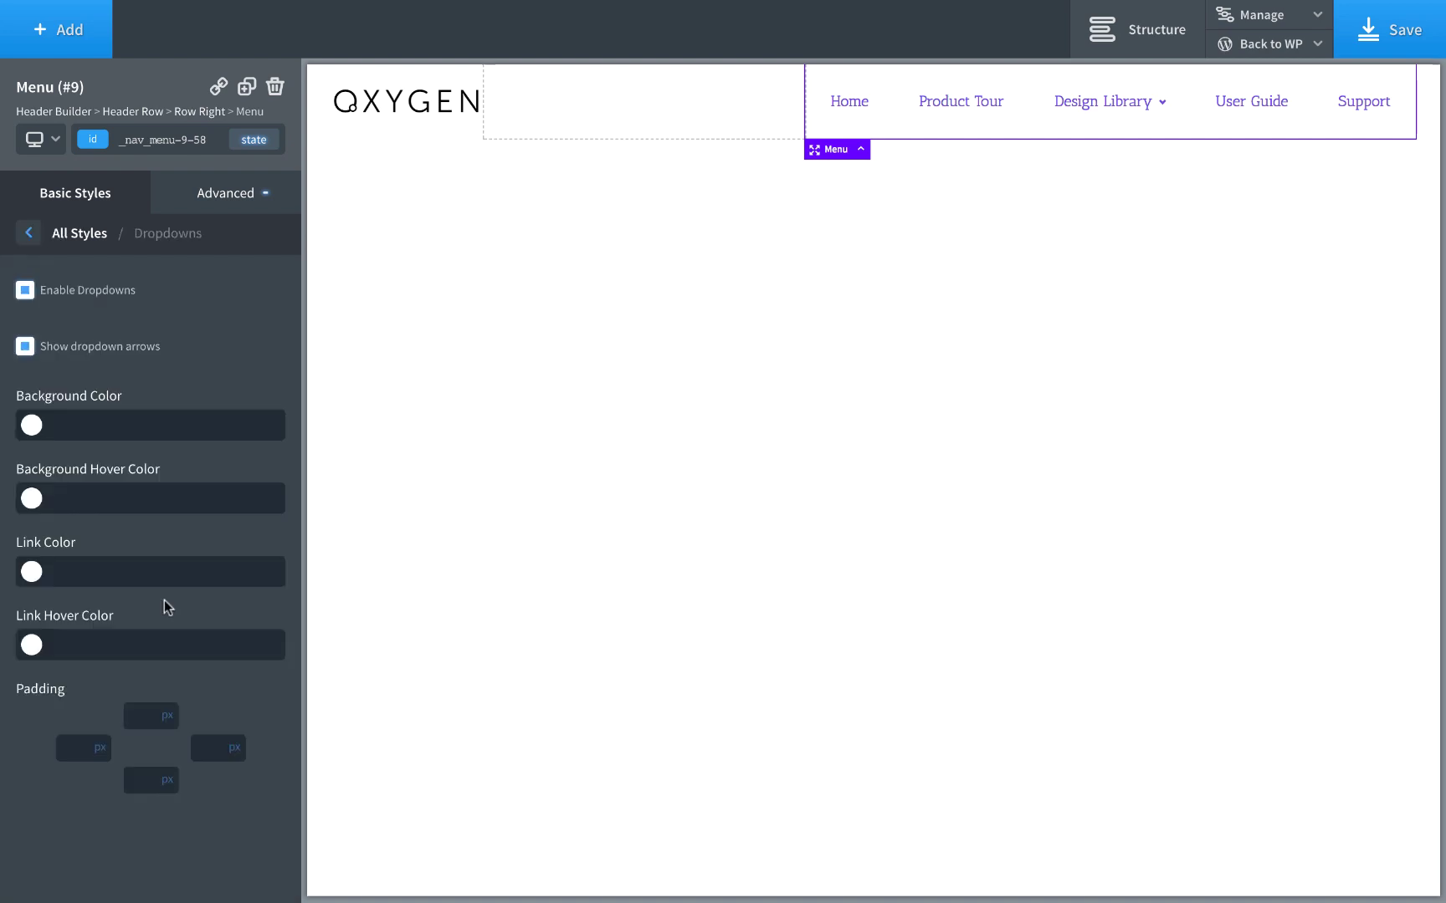
mouse_move(1094, 134)
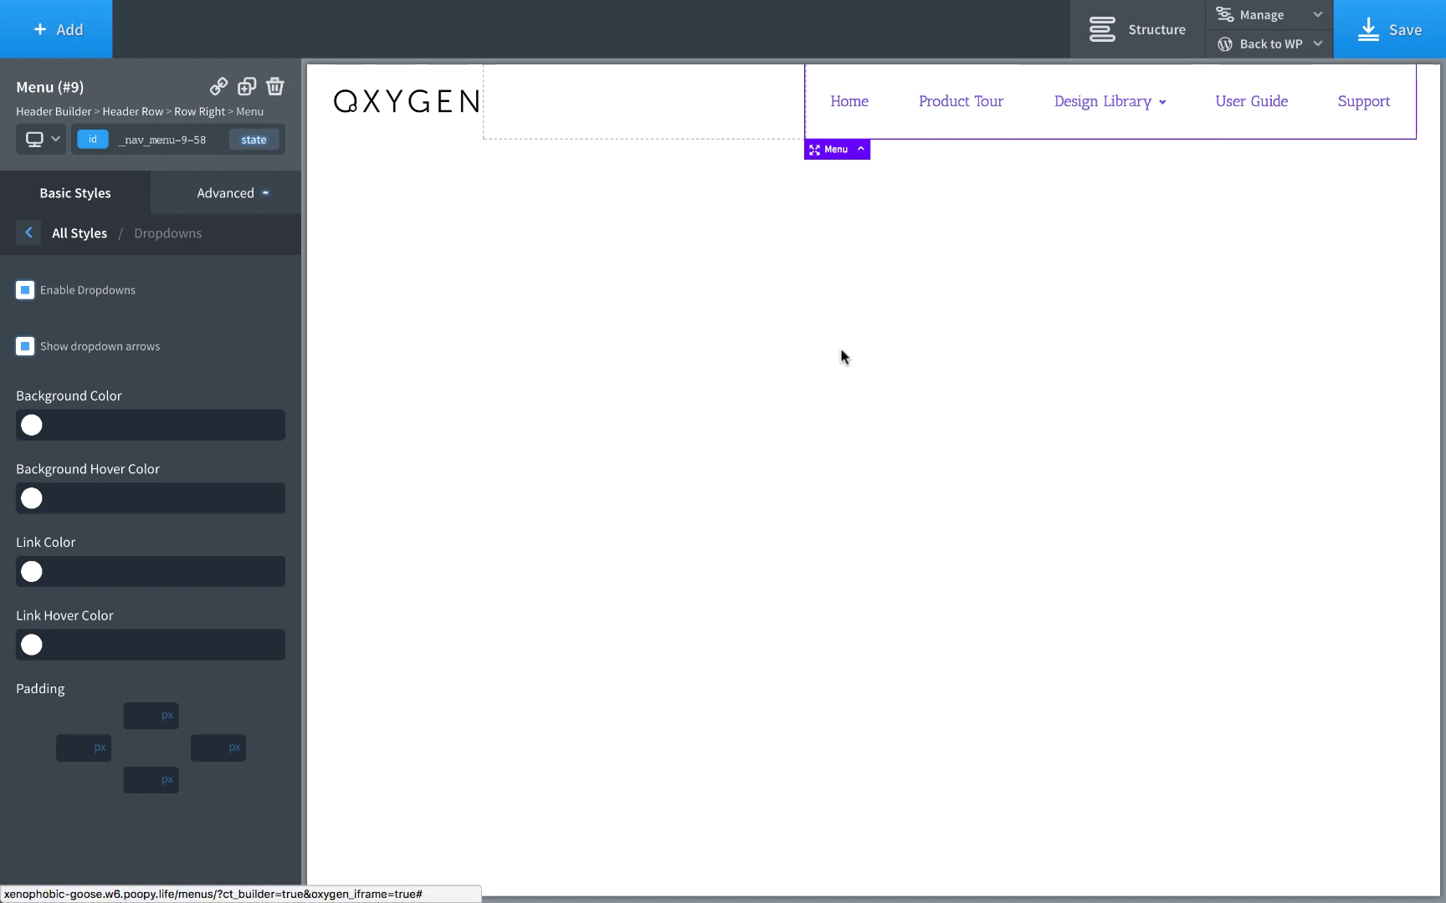
left_click(366, 52)
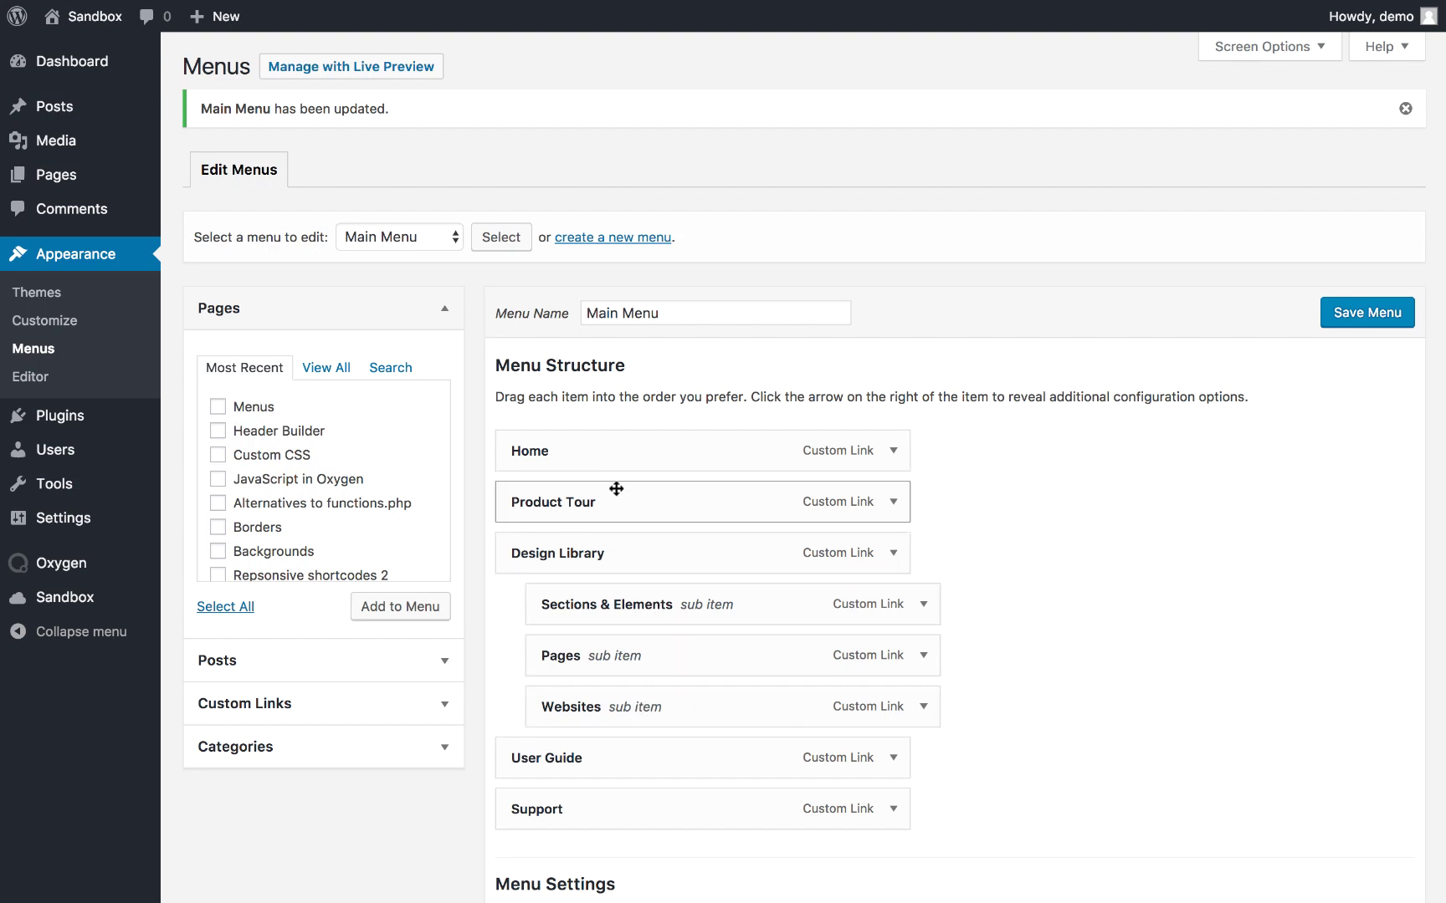
left_click(172, 41)
mouse_move(1097, 109)
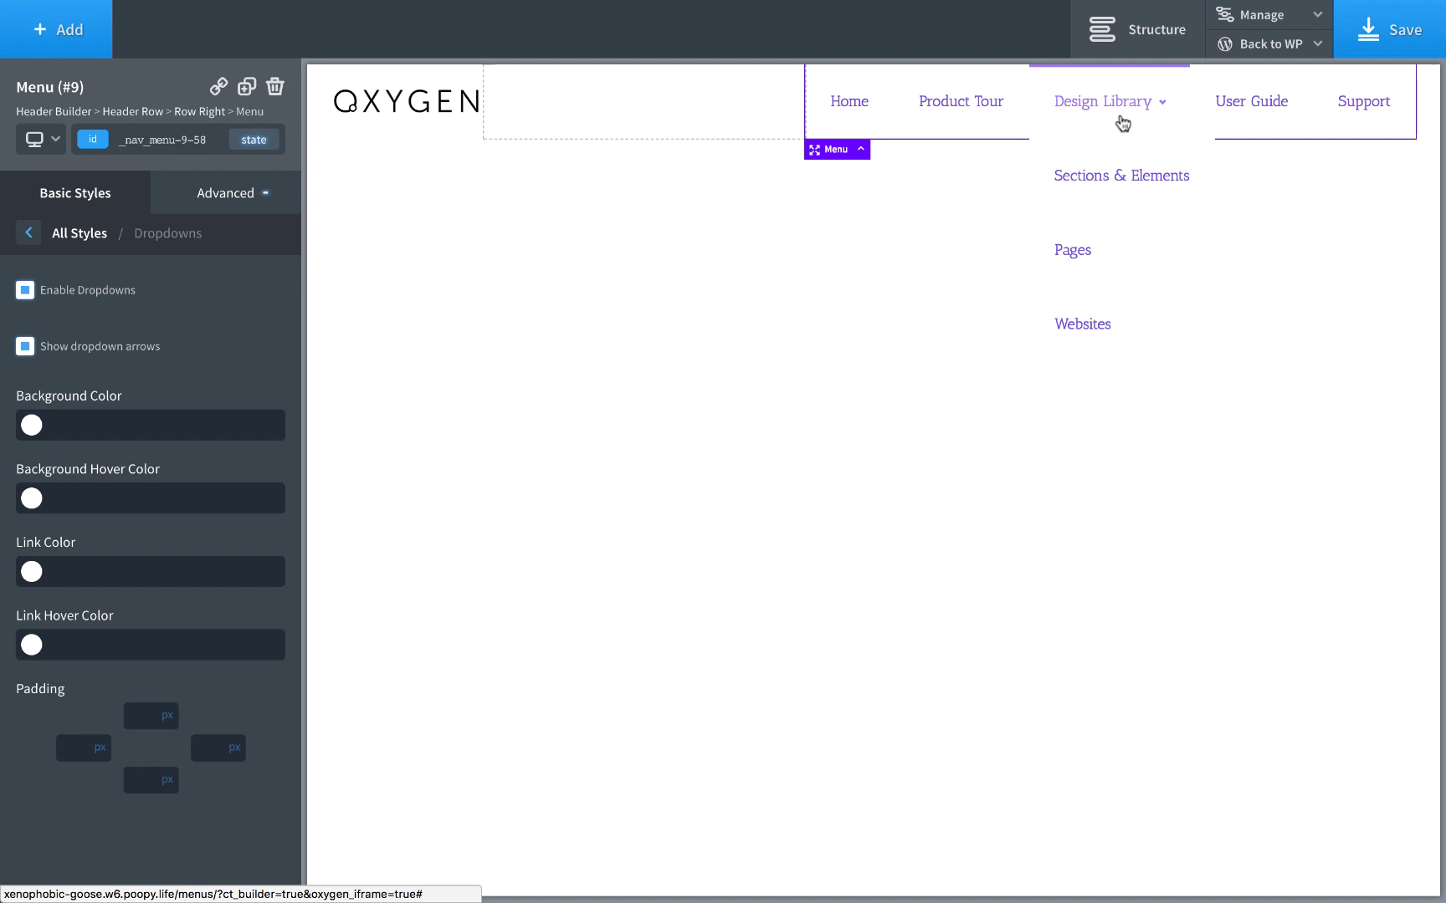
- Keep dropdown submenus and dropdown arrows enabled, then revisit the Hover & Active styles
left_click(81, 292)
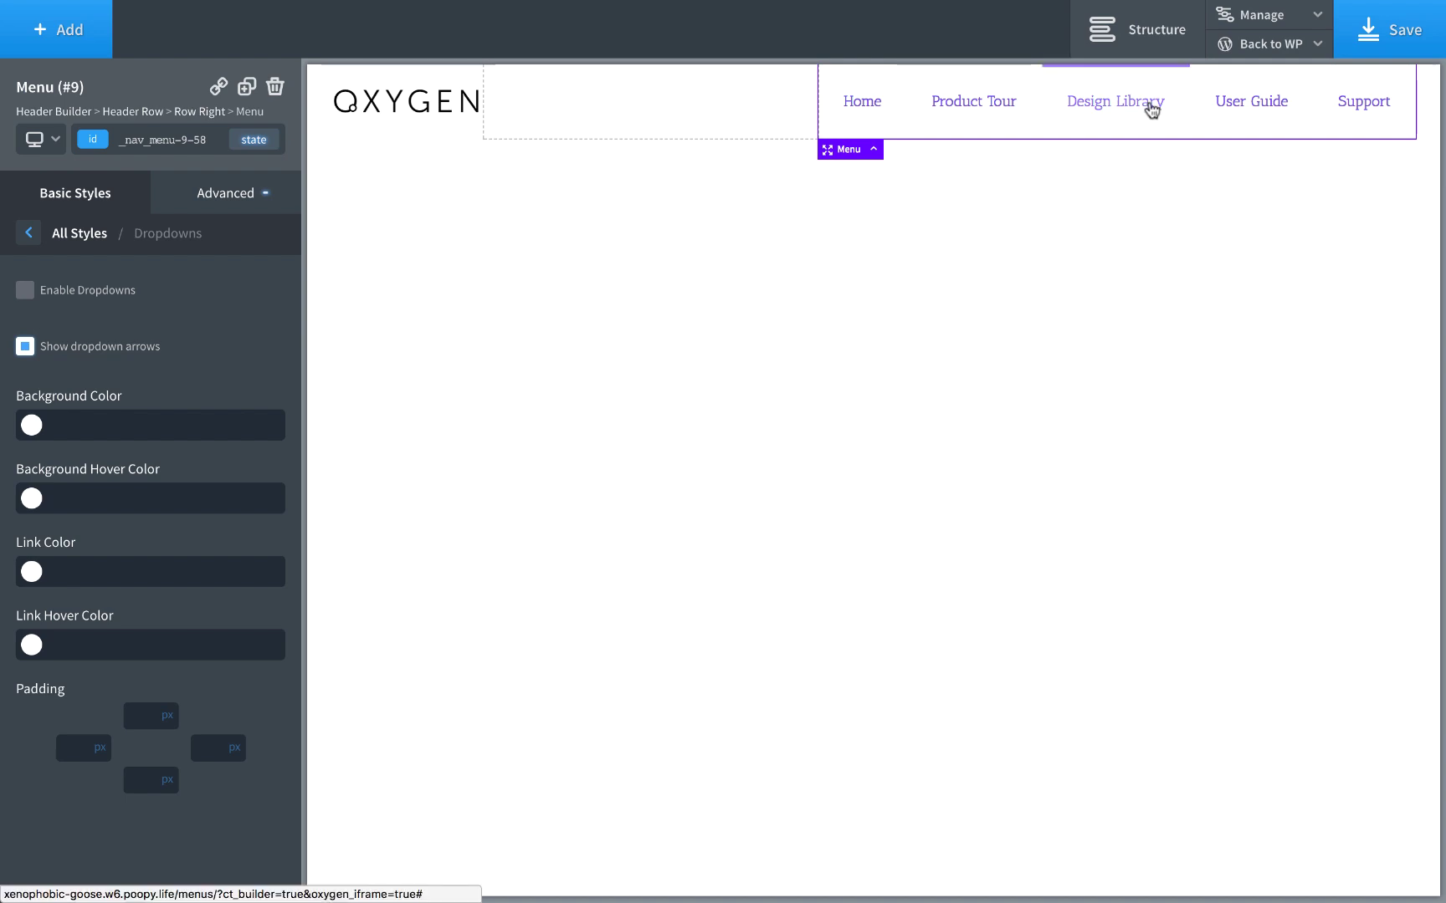
left_click(114, 293)
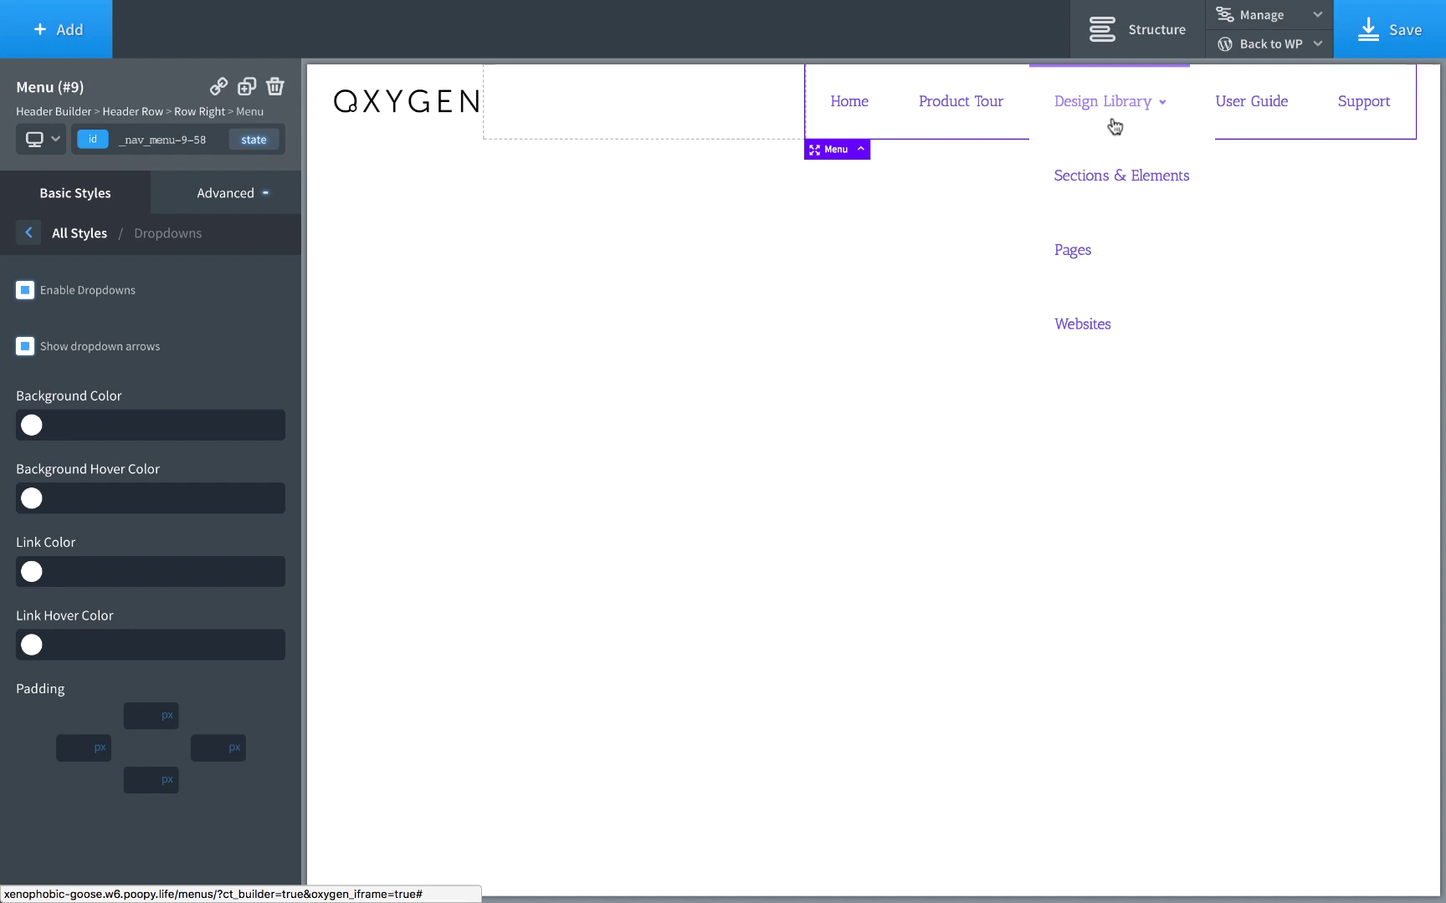
left_click(134, 347)
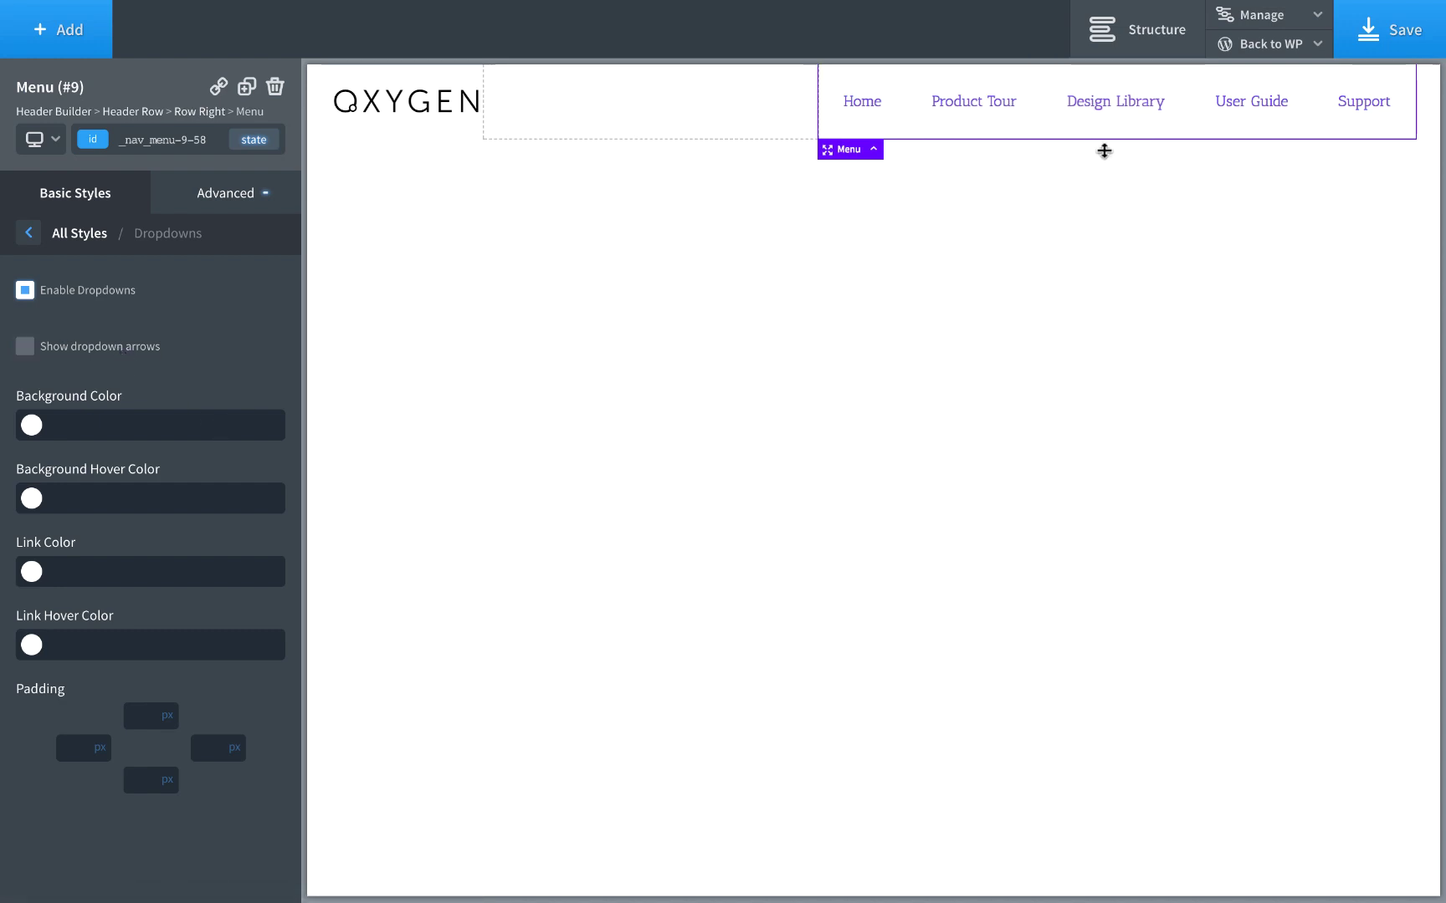
left_click(85, 350)
left_click(84, 428)
mouse_move(1075, 138)
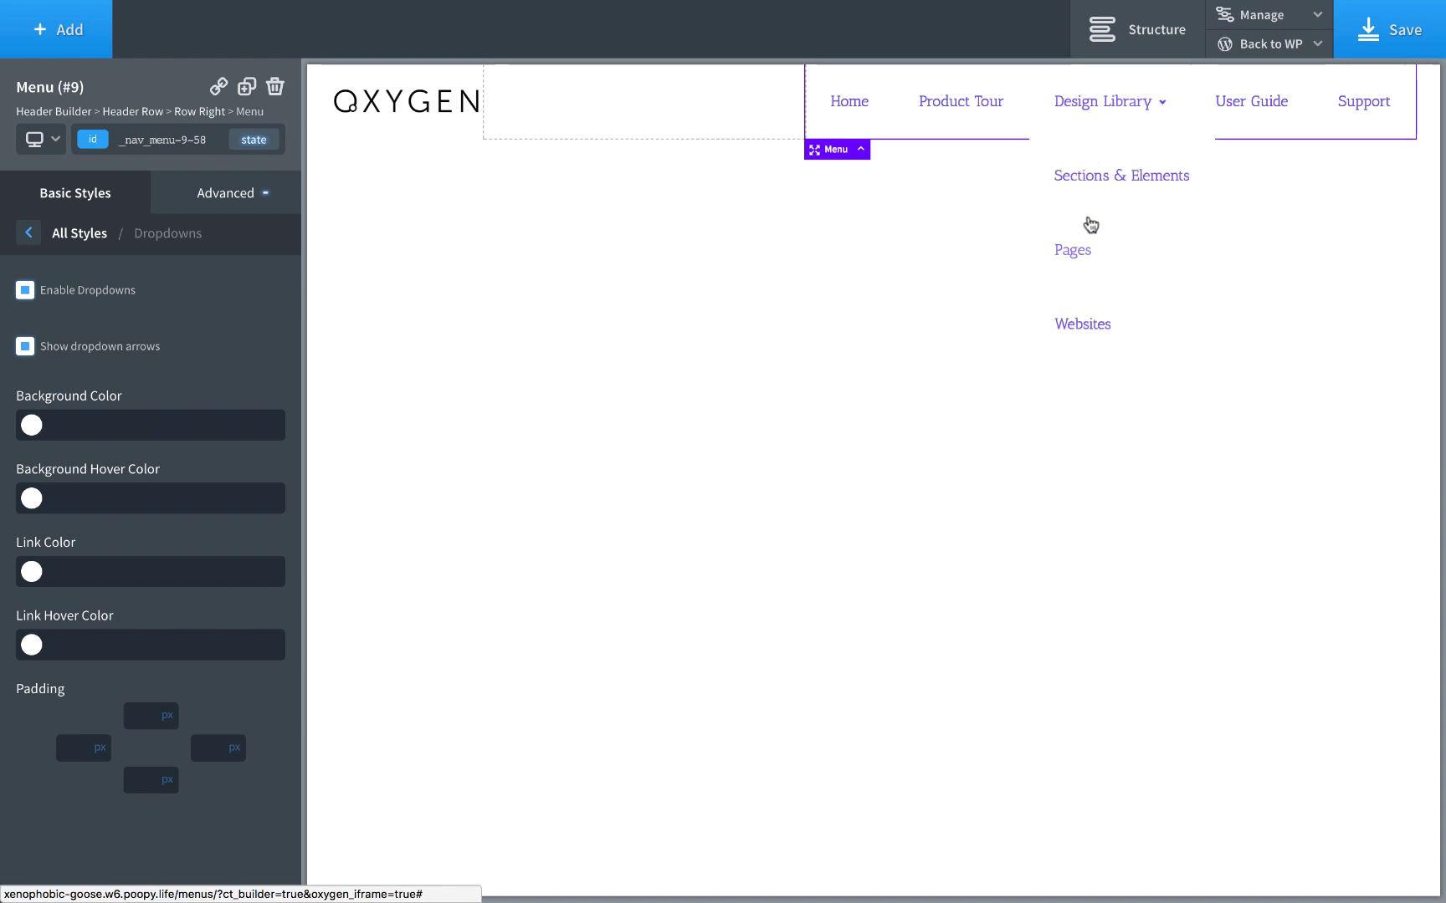
left_click(73, 238)
left_click(131, 548)
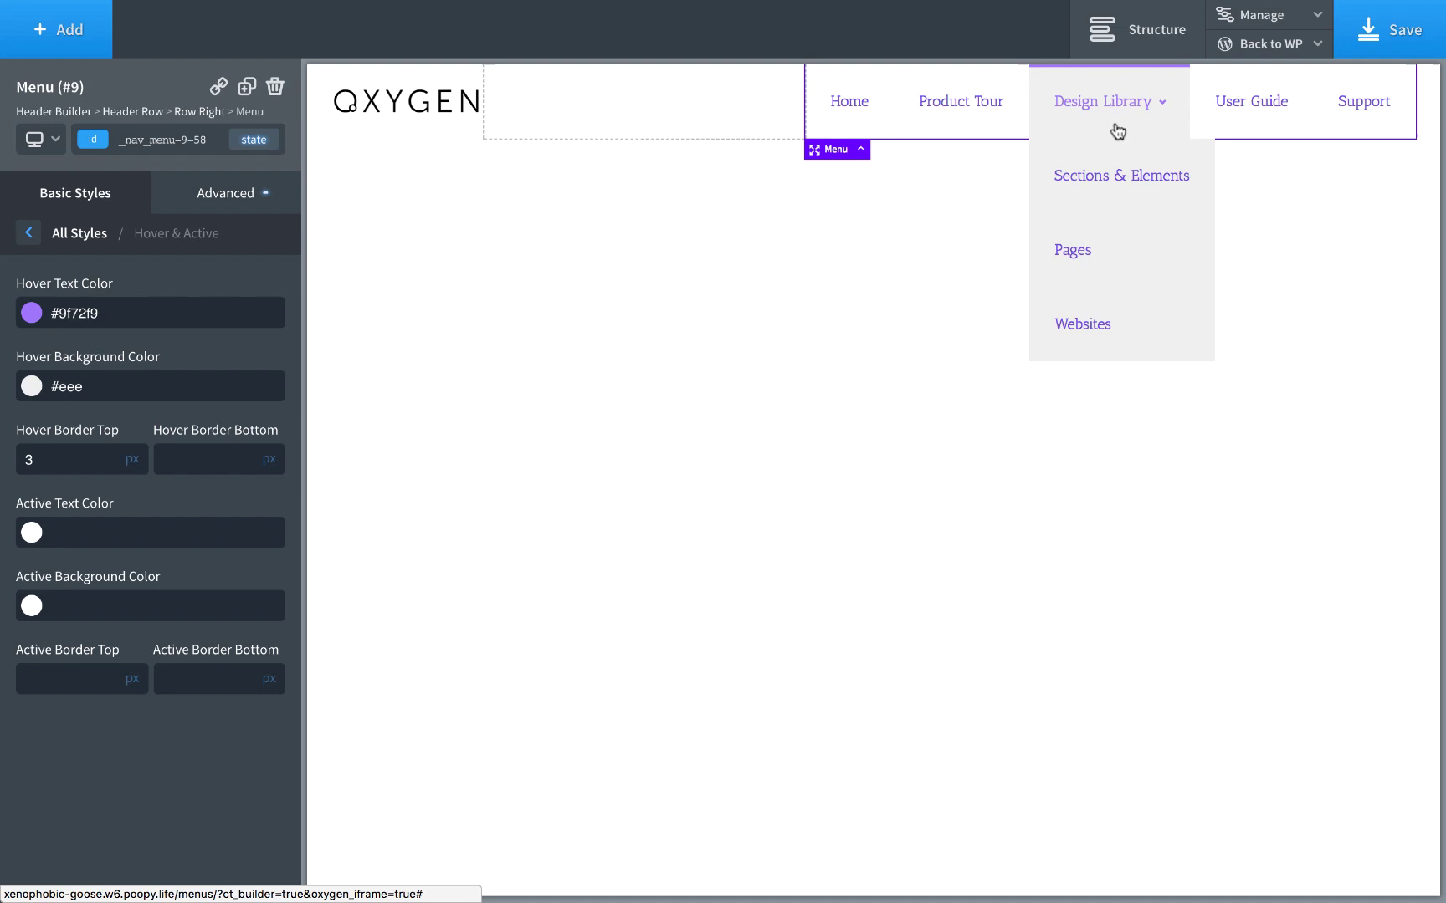
mouse_move(1098, 86)
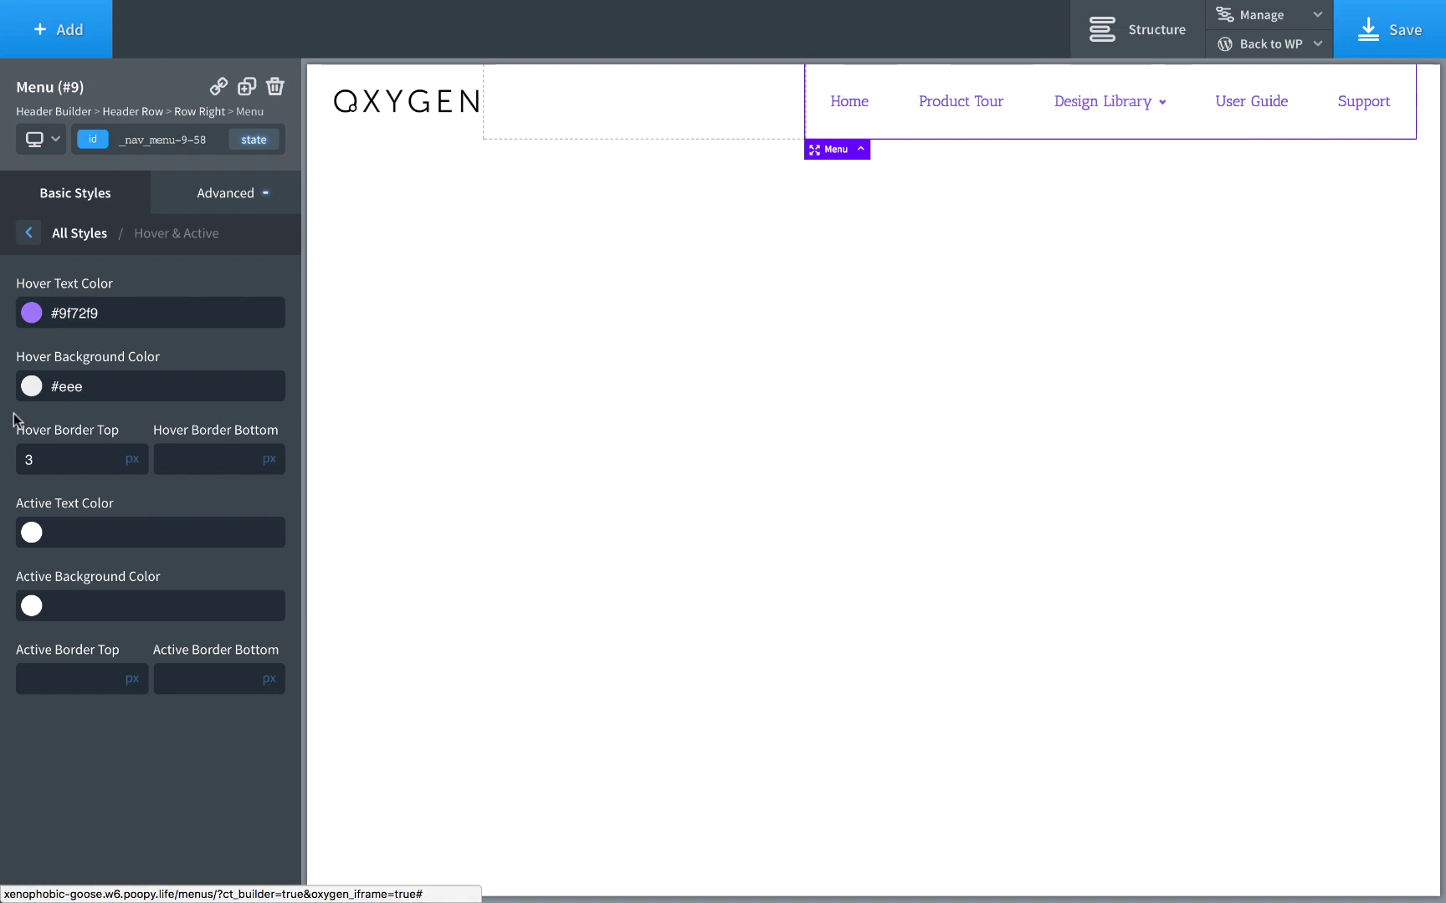
- Set the dropdown background colour to black #000000
left_click(95, 238)
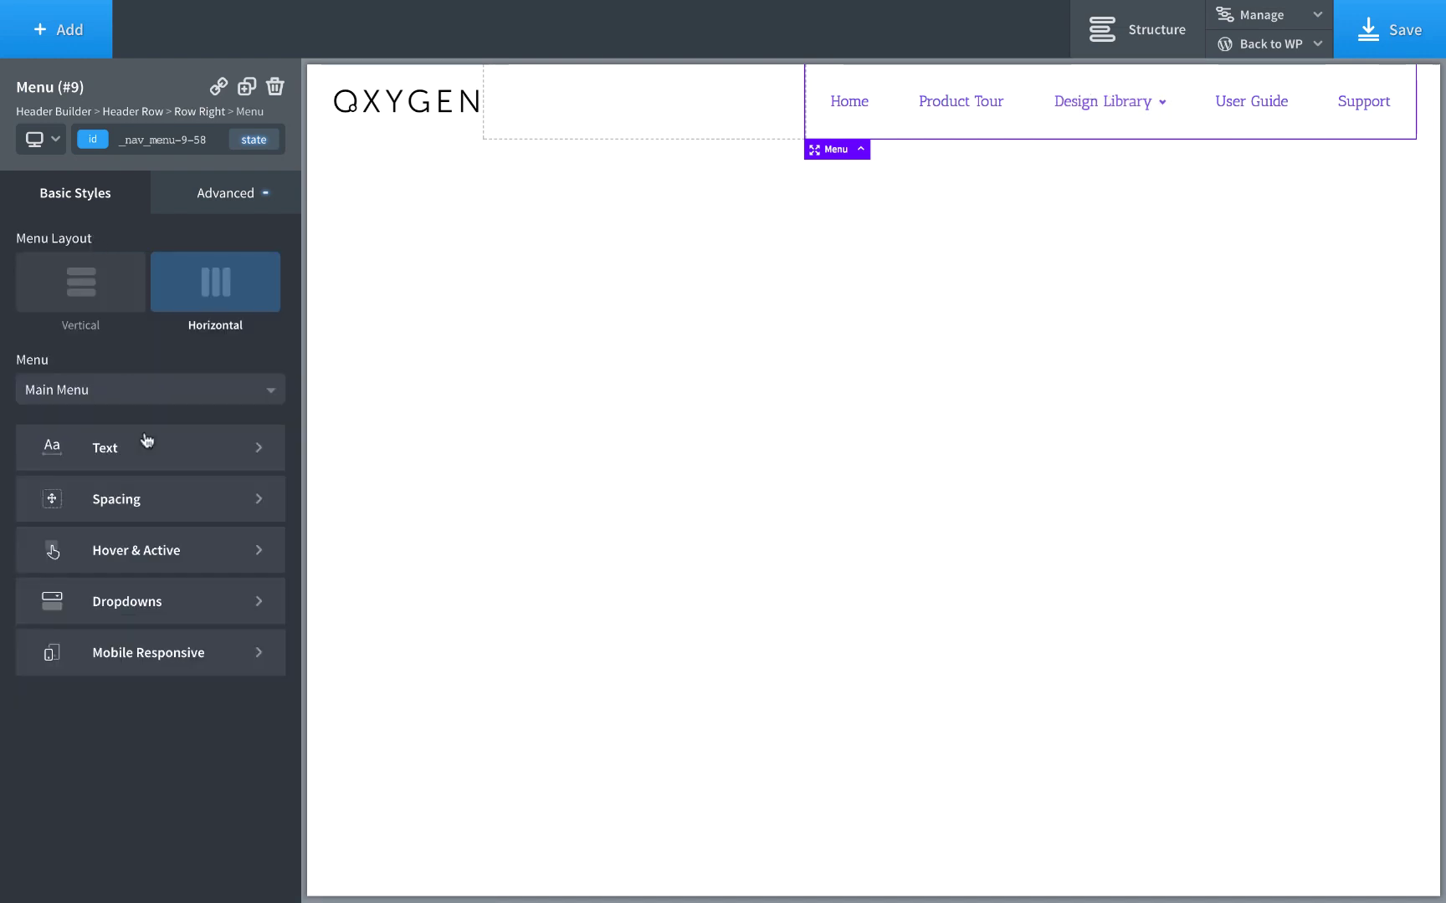
left_click(132, 602)
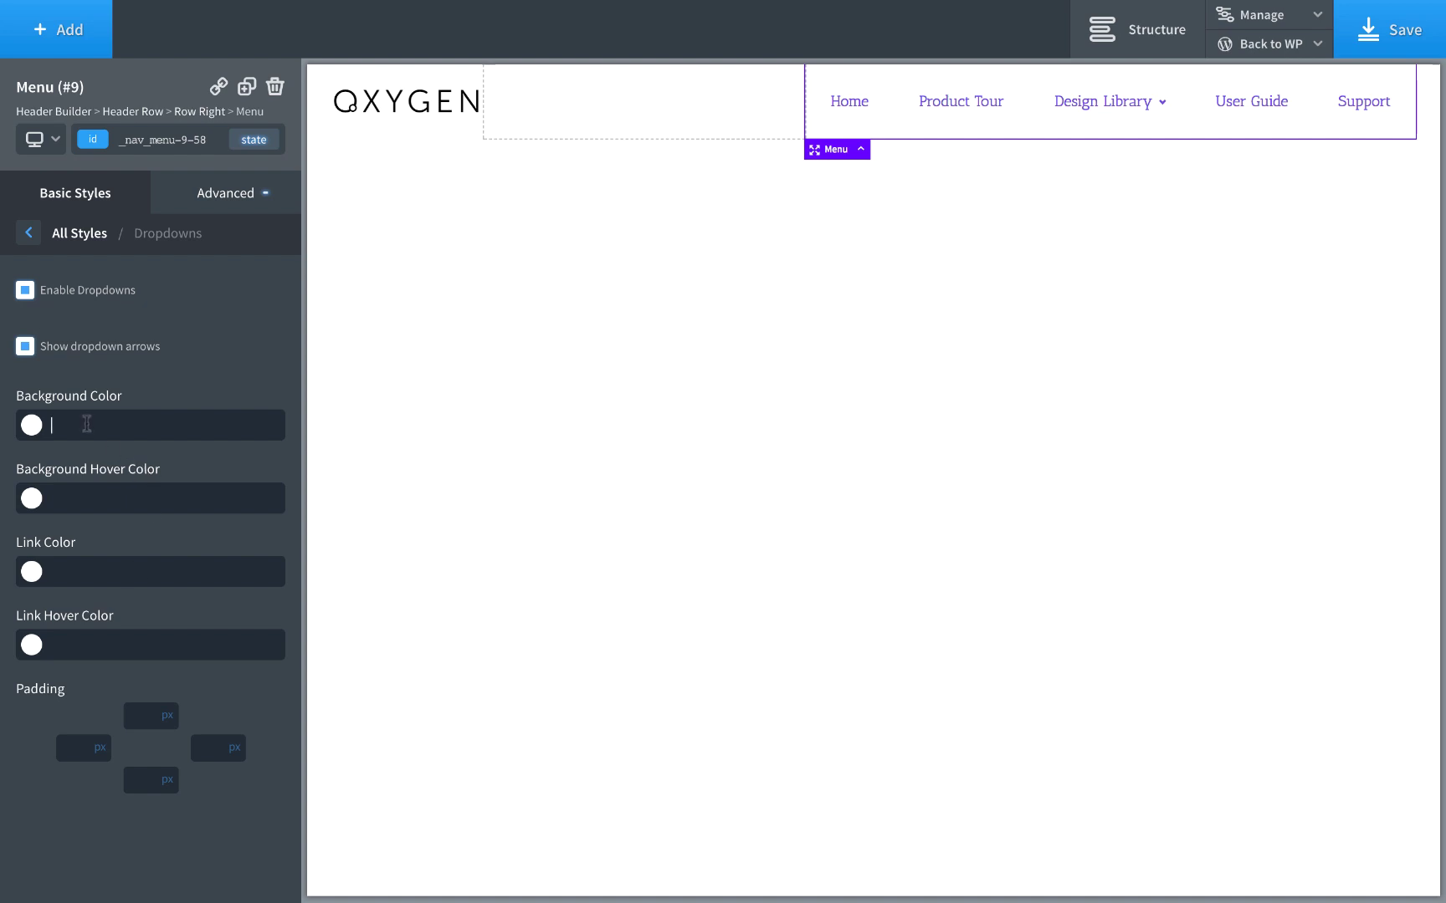
left_click(31, 427)
left_click(90, 467)
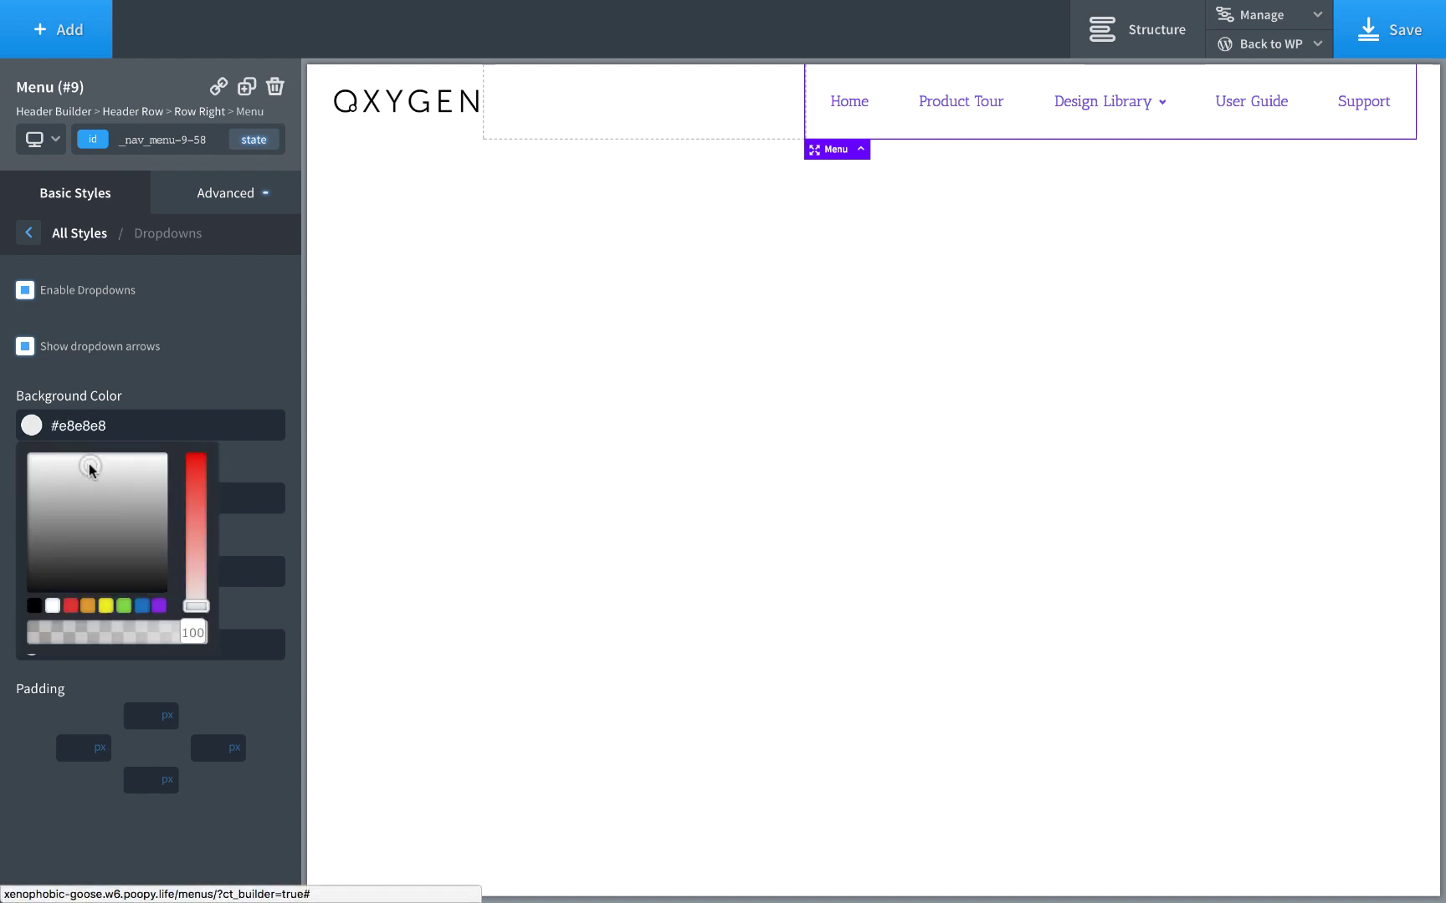
left_click_drag(89, 469, 273, 652)
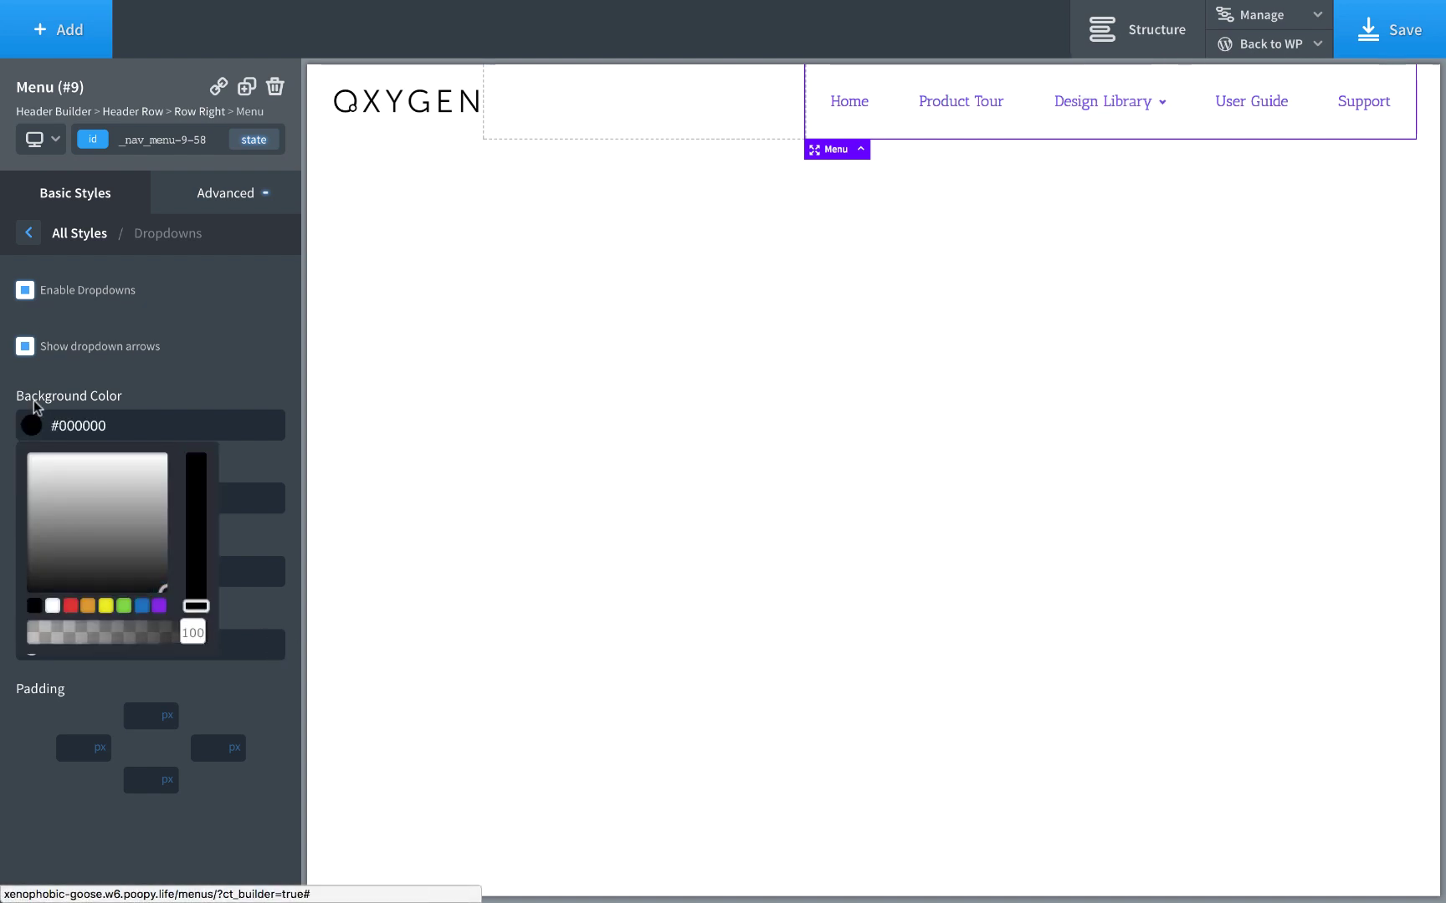
left_click(190, 384)
- Make dropdown links white #ffffff with a #cccccc hover colour
left_click(31, 571)
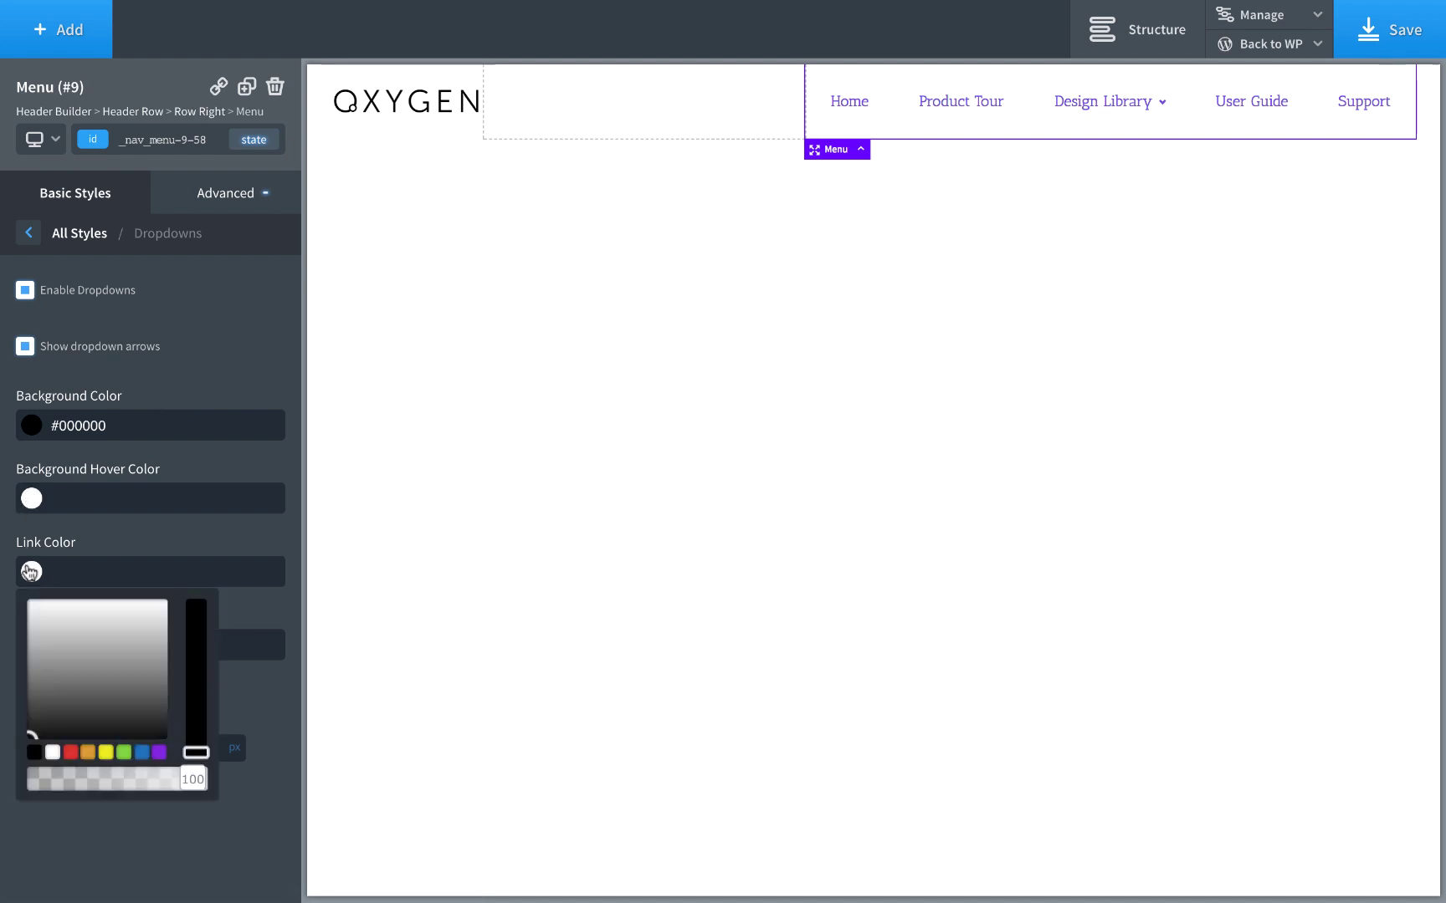
left_click(153, 552)
mouse_move(1097, 98)
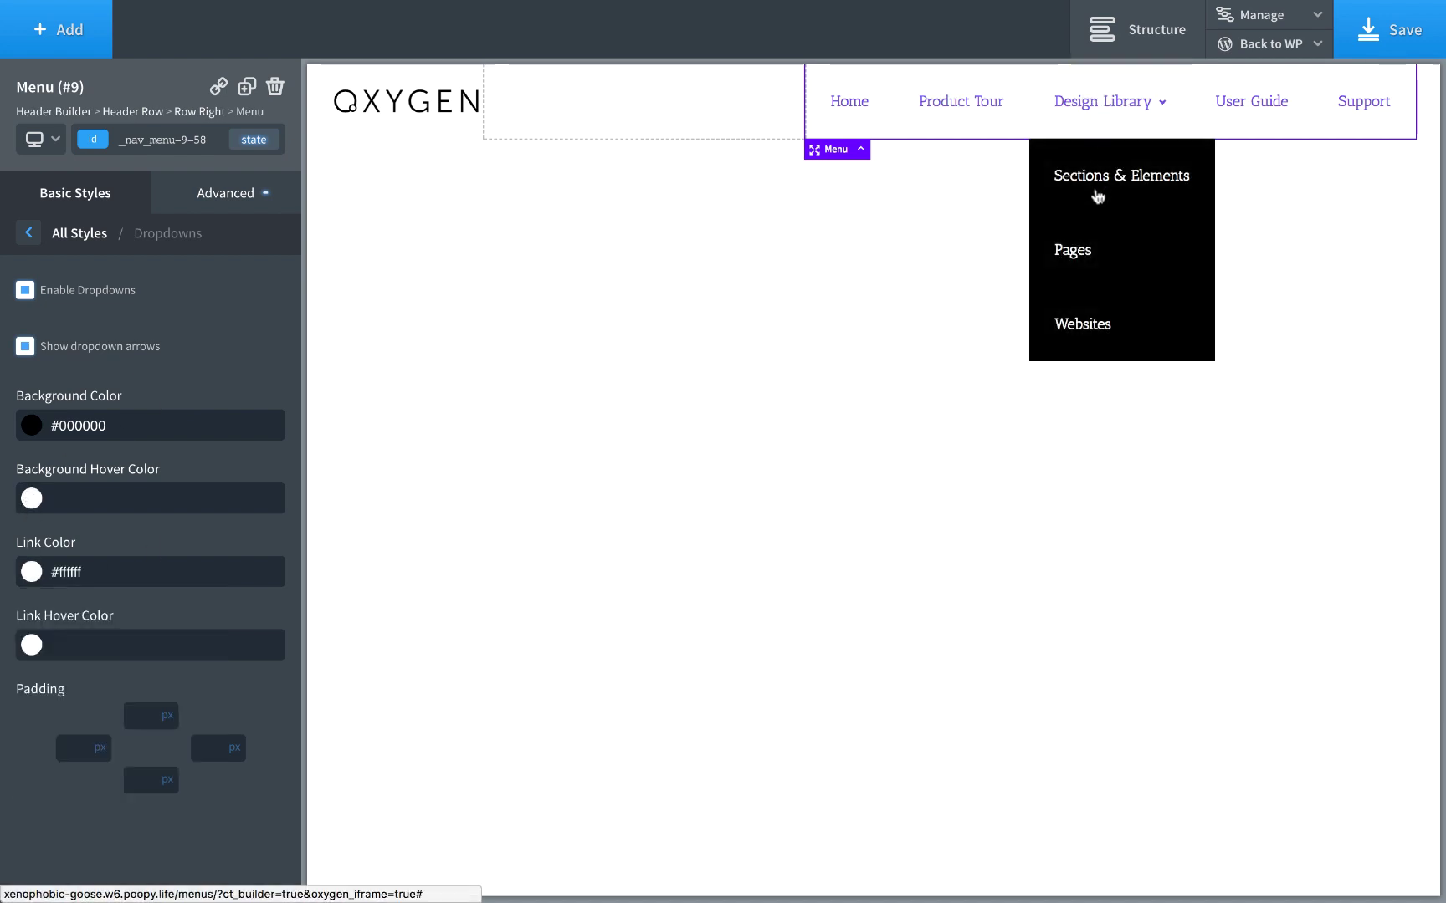
left_click(126, 632)
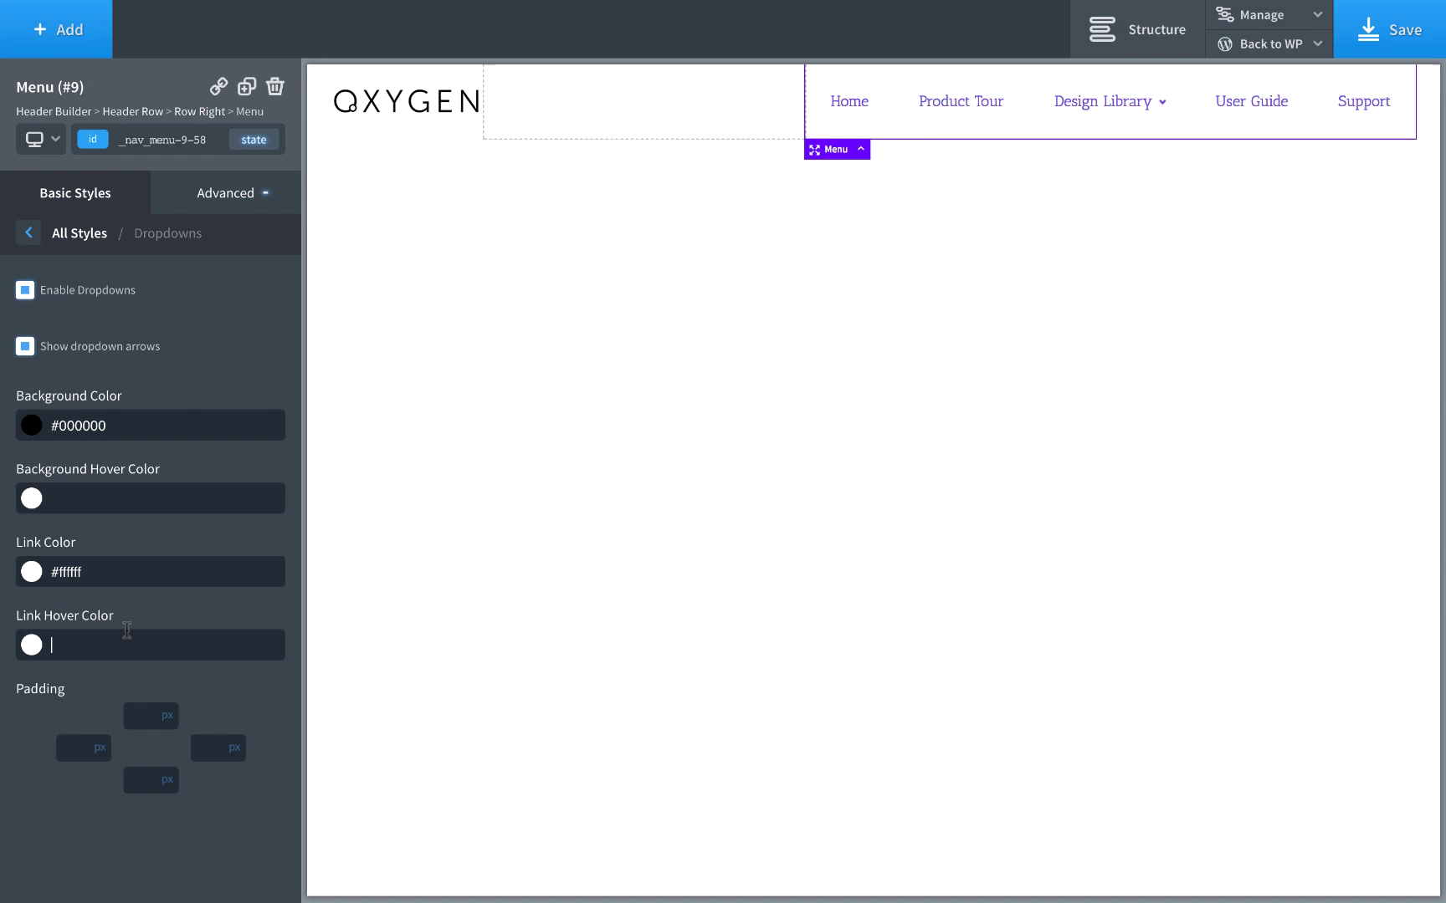
left_click(26, 648)
left_click(100, 703)
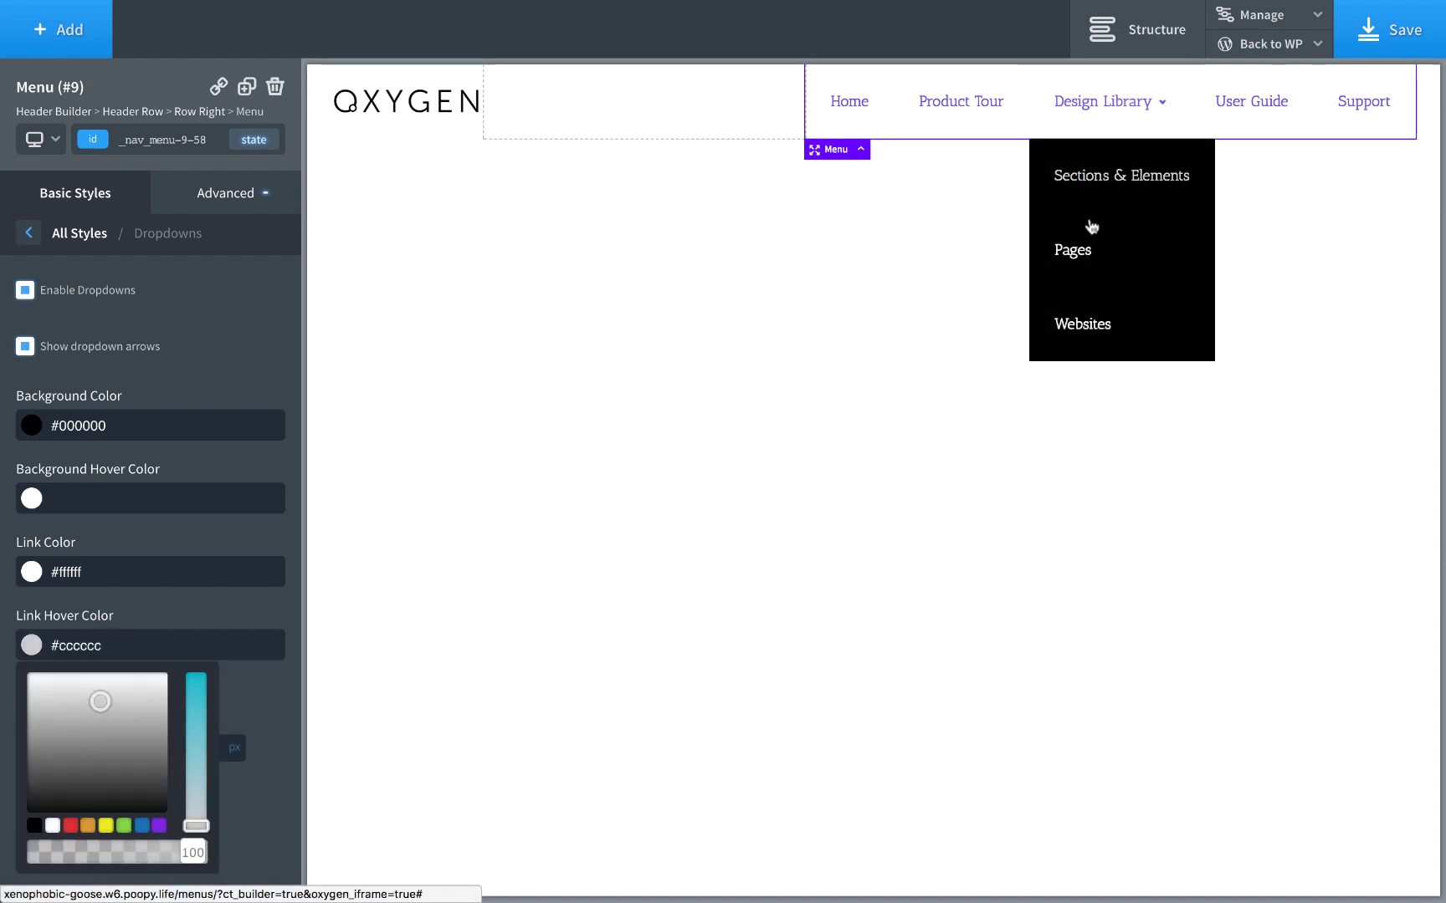
- Set the dropdown padding to 10px on all sides
left_click(219, 611)
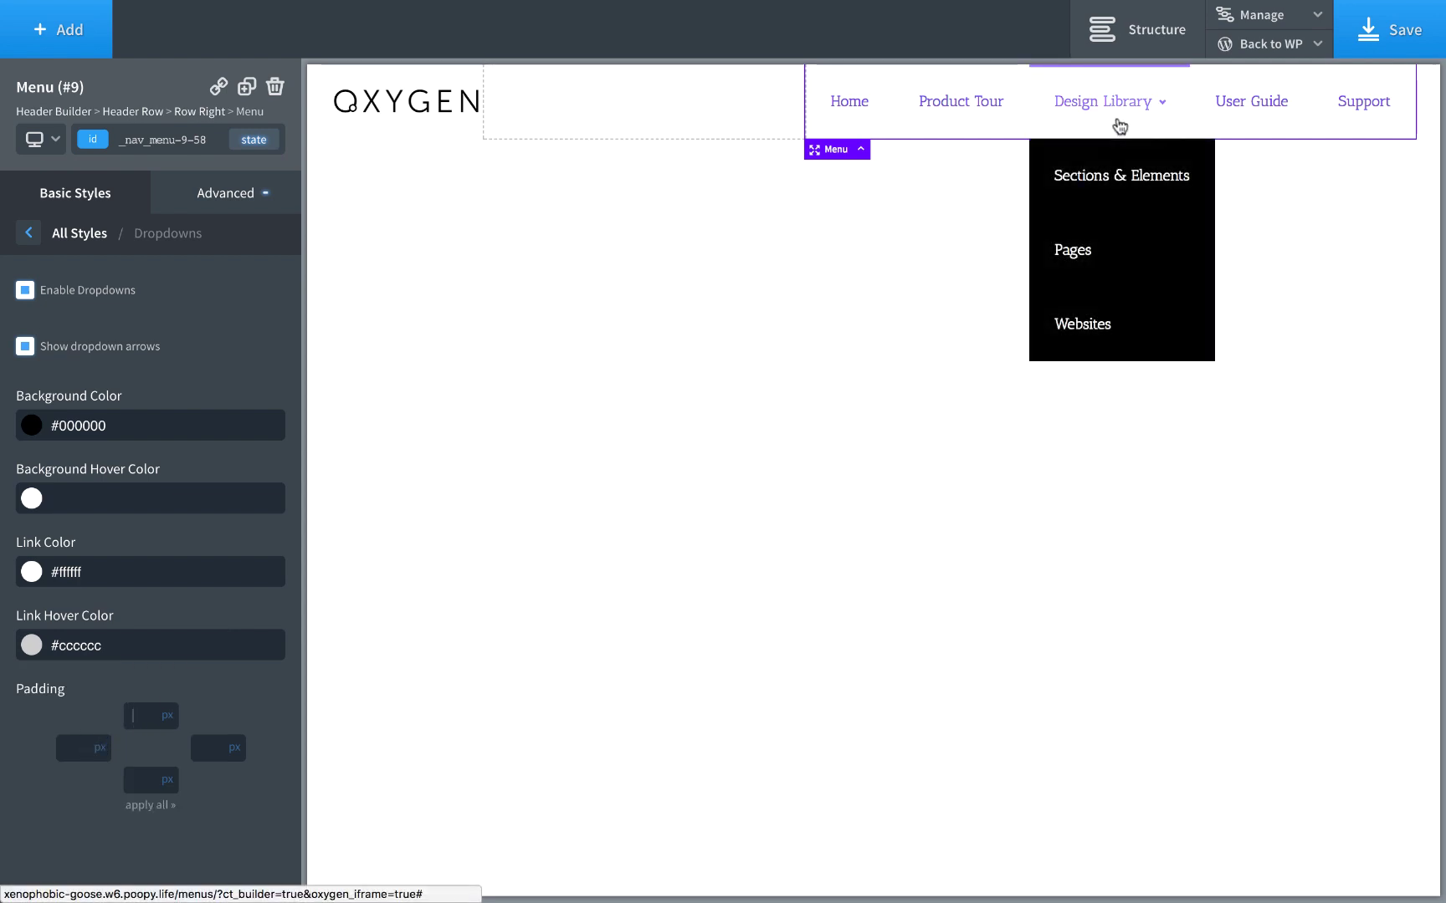
left_click(149, 805)
mouse_move(1103, 102)
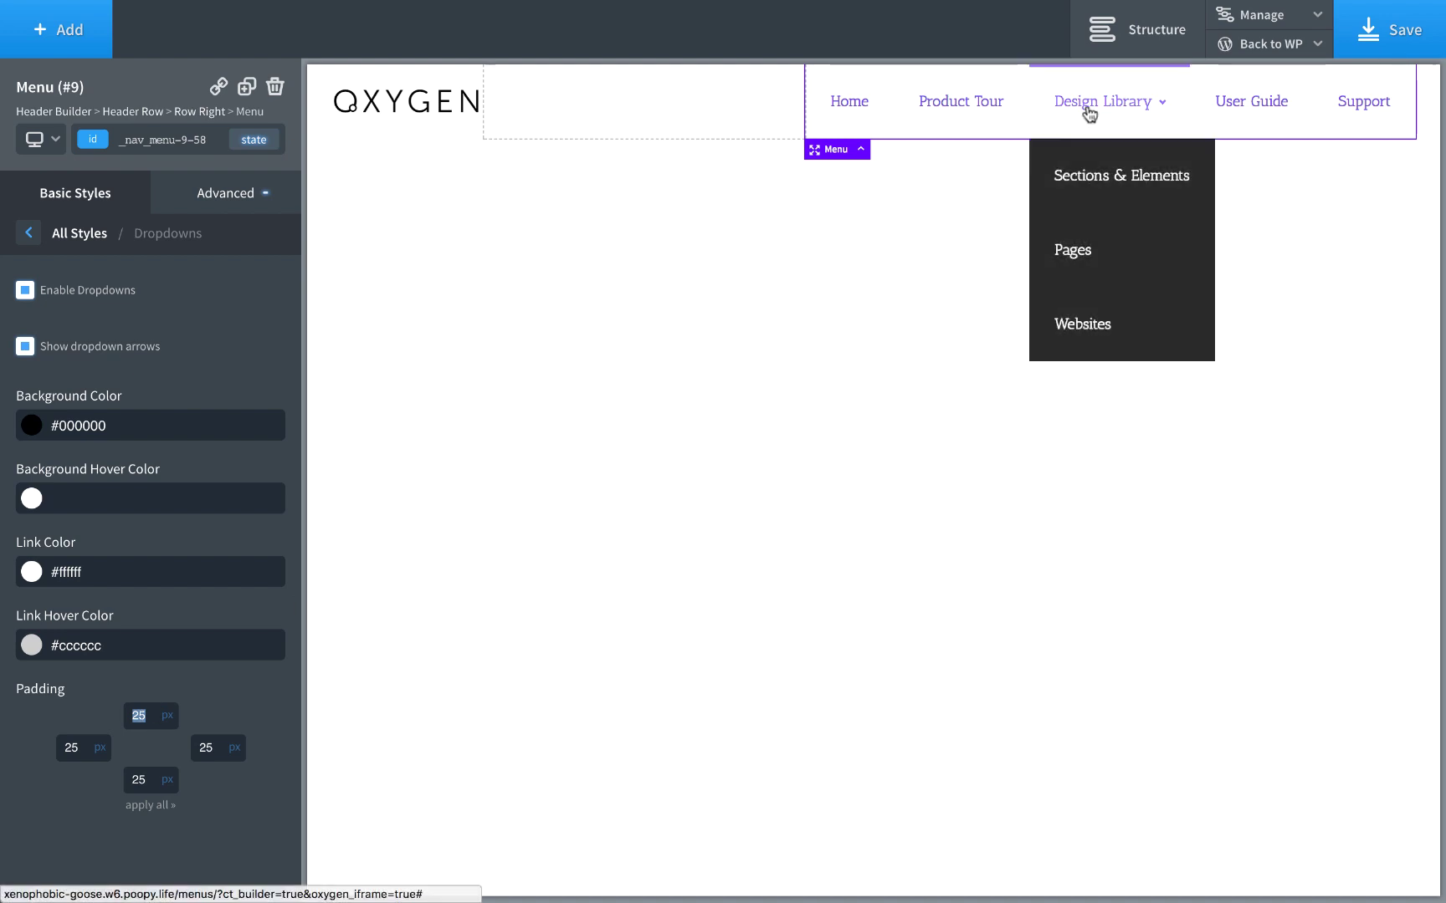
type("10")
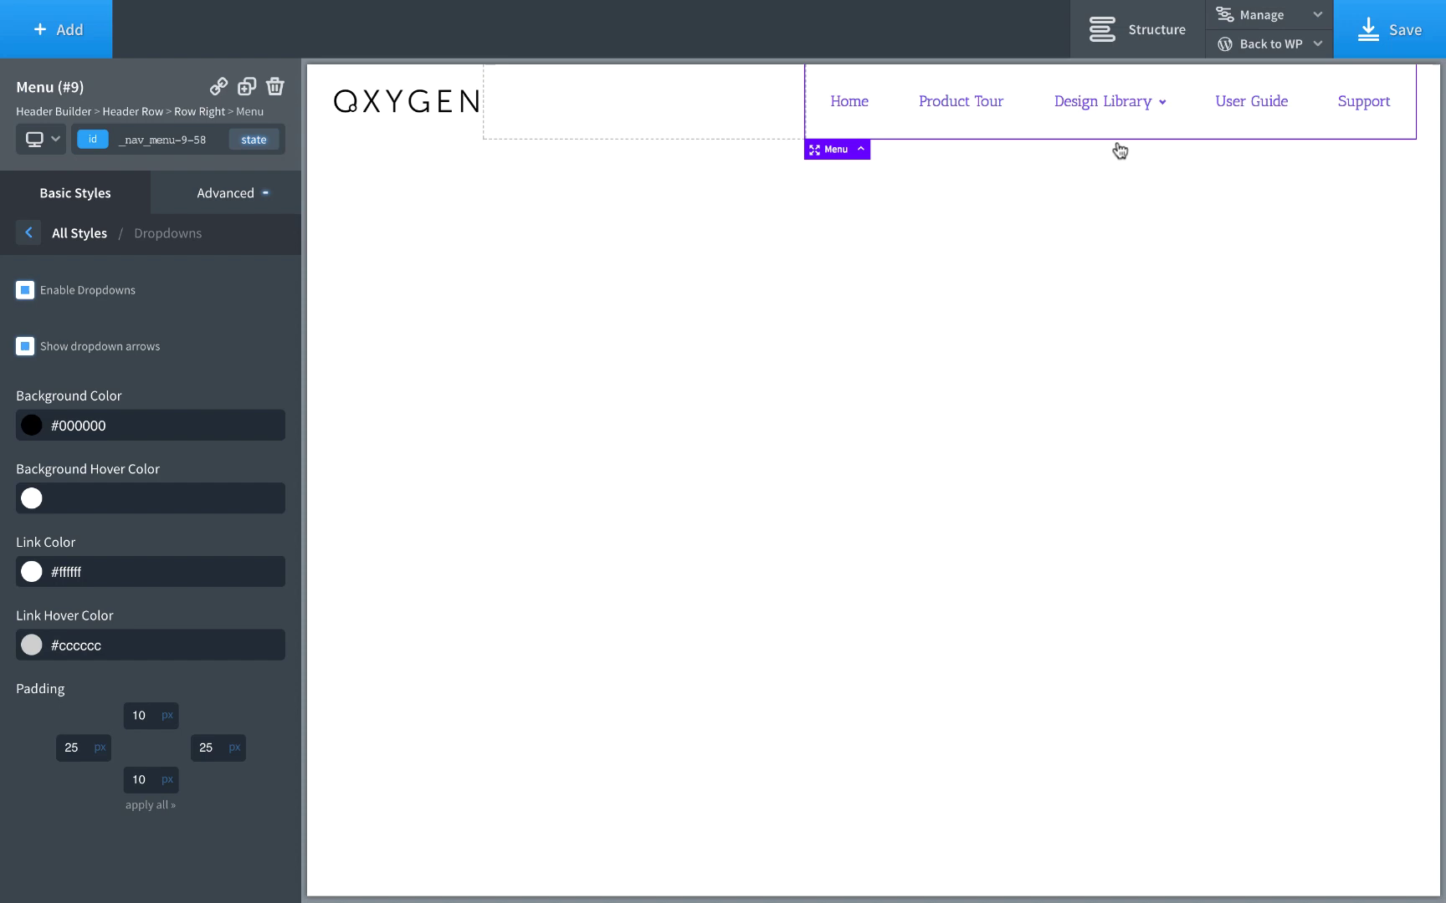
mouse_move(1034, 124)
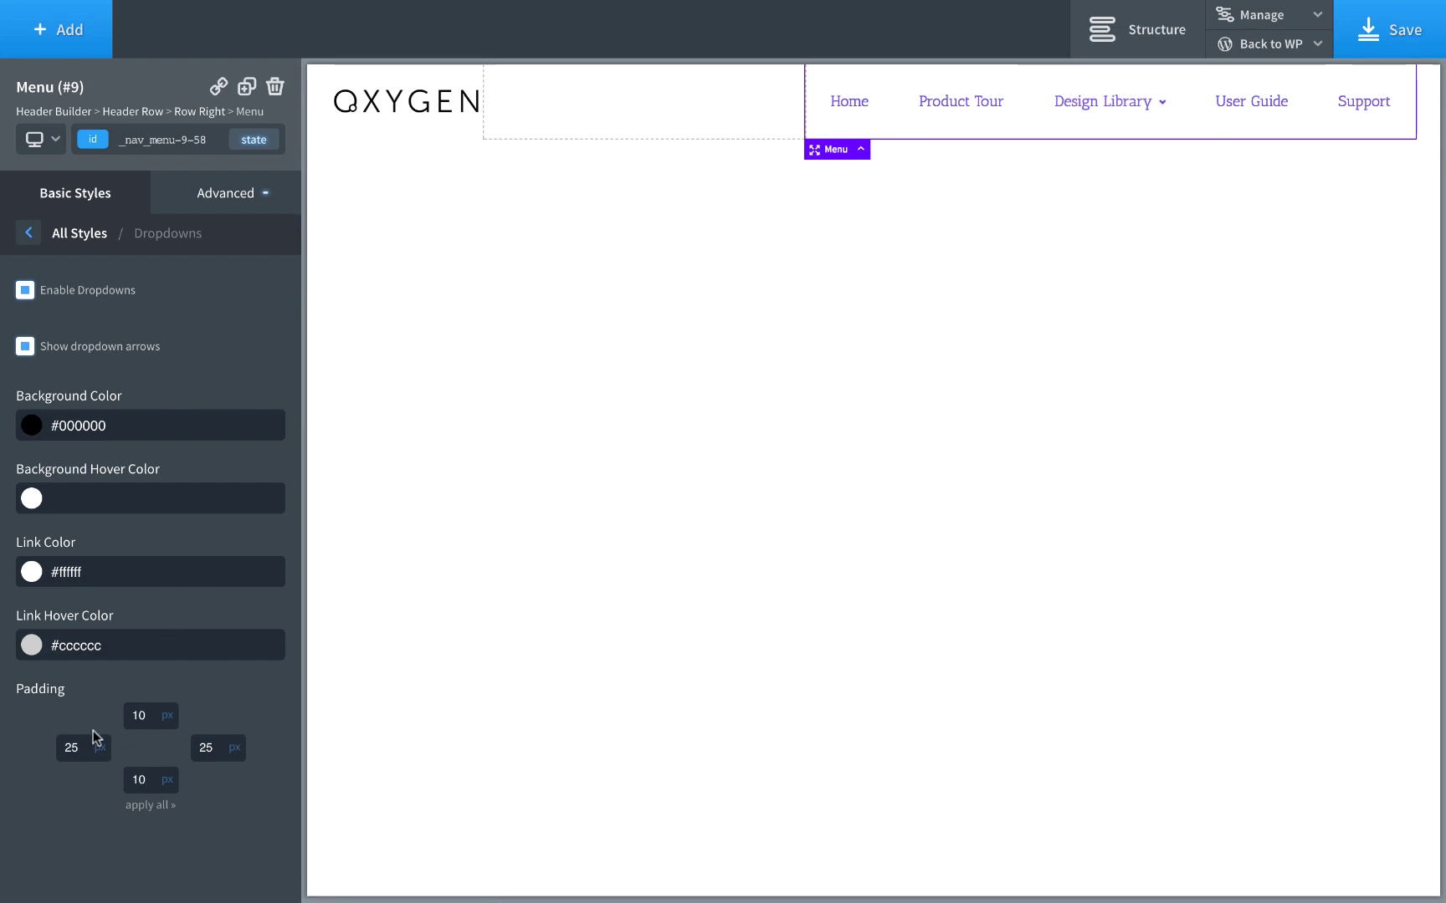
double_click(202, 749)
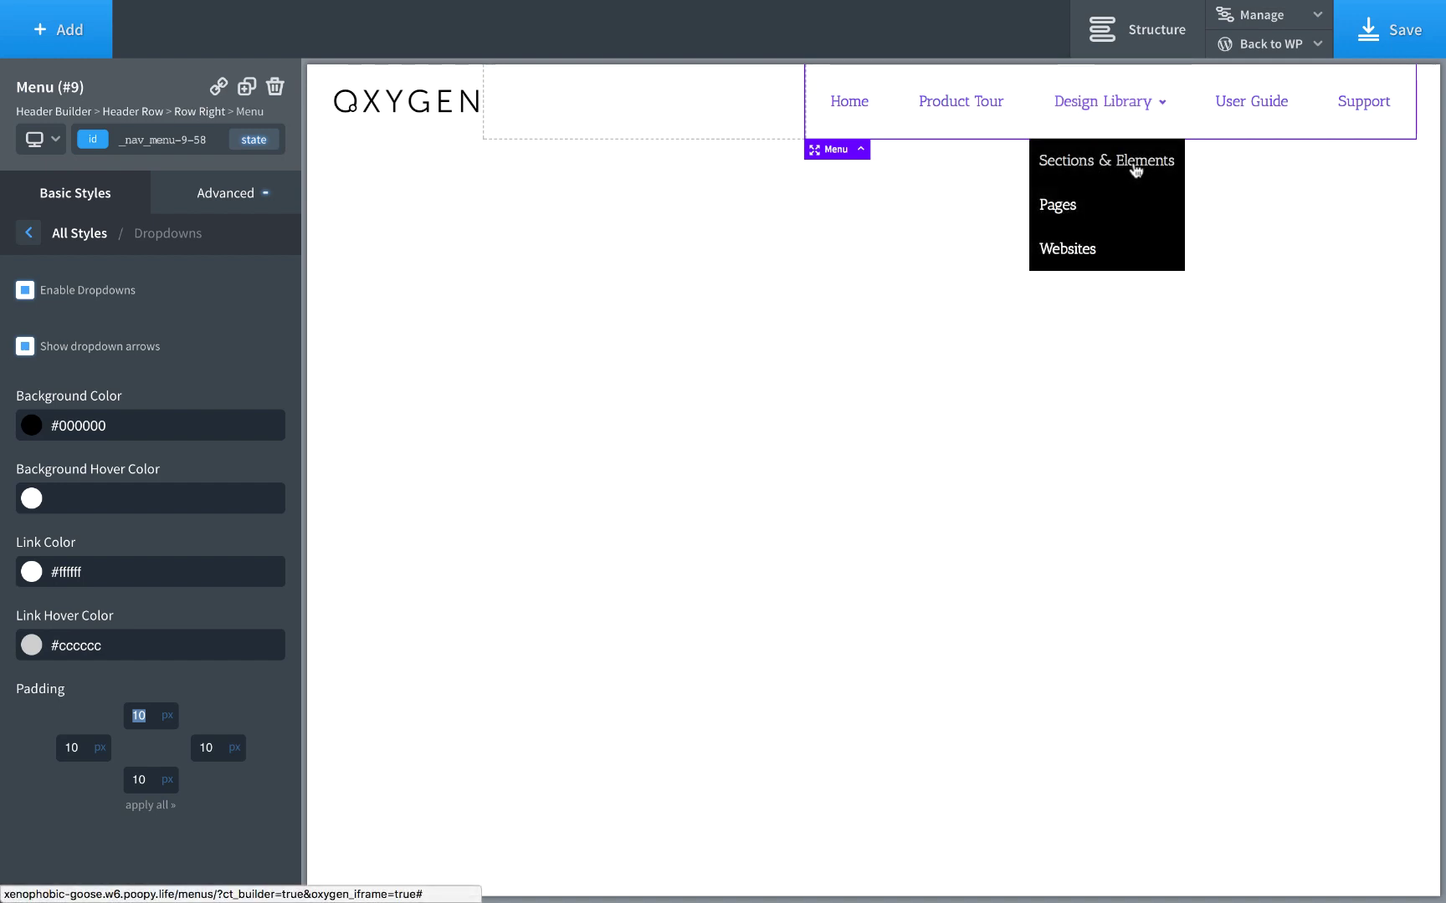
- In Appearance > Menus, move Design Library under Home and Product Tour under Sections & Elements, then save
left_click(419, 38)
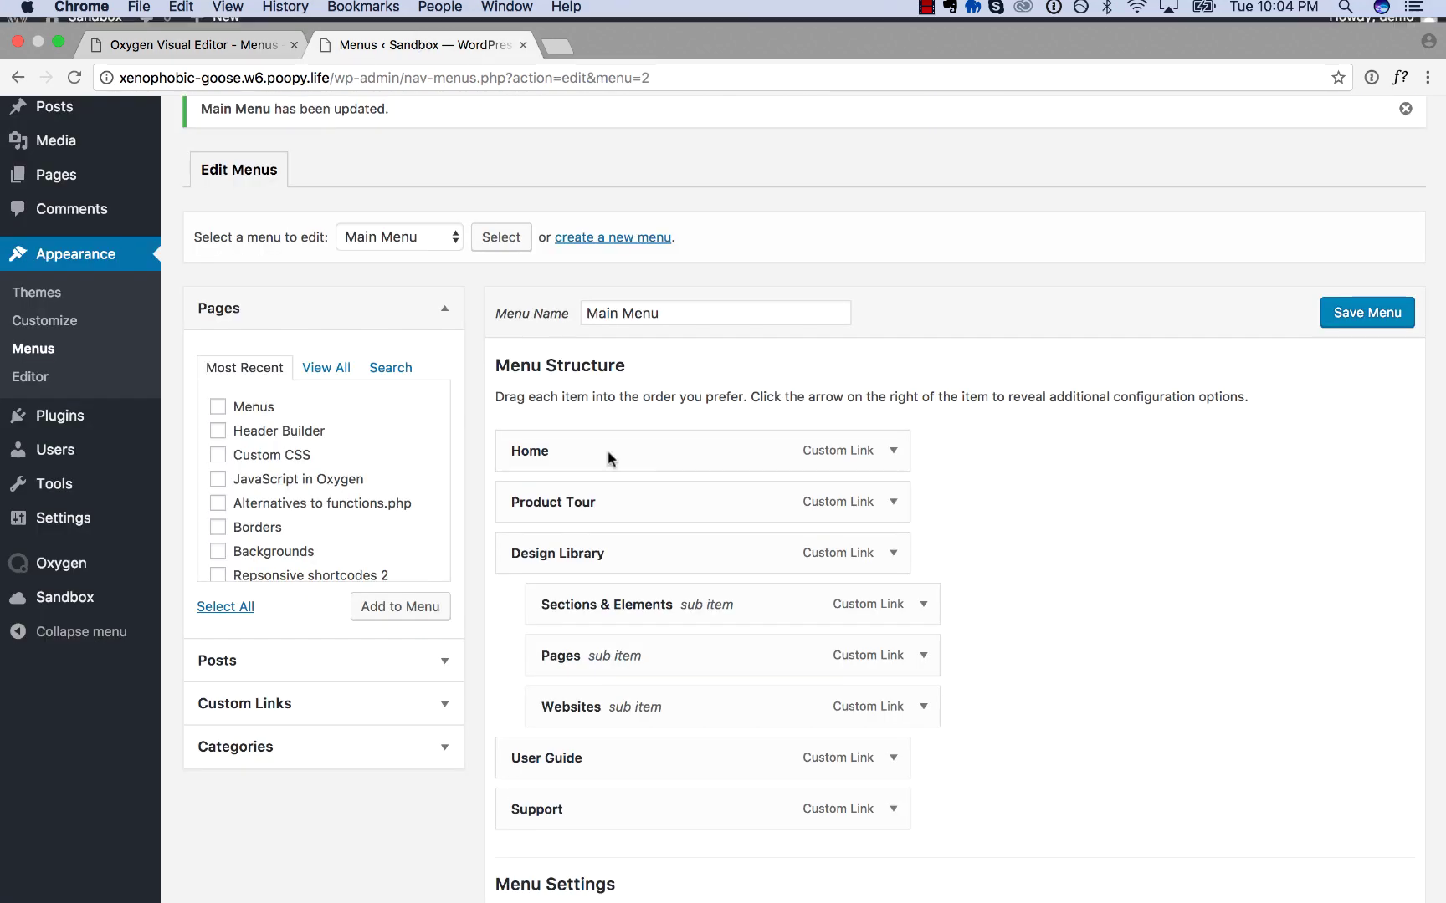
left_click_drag(565, 555, 645, 502)
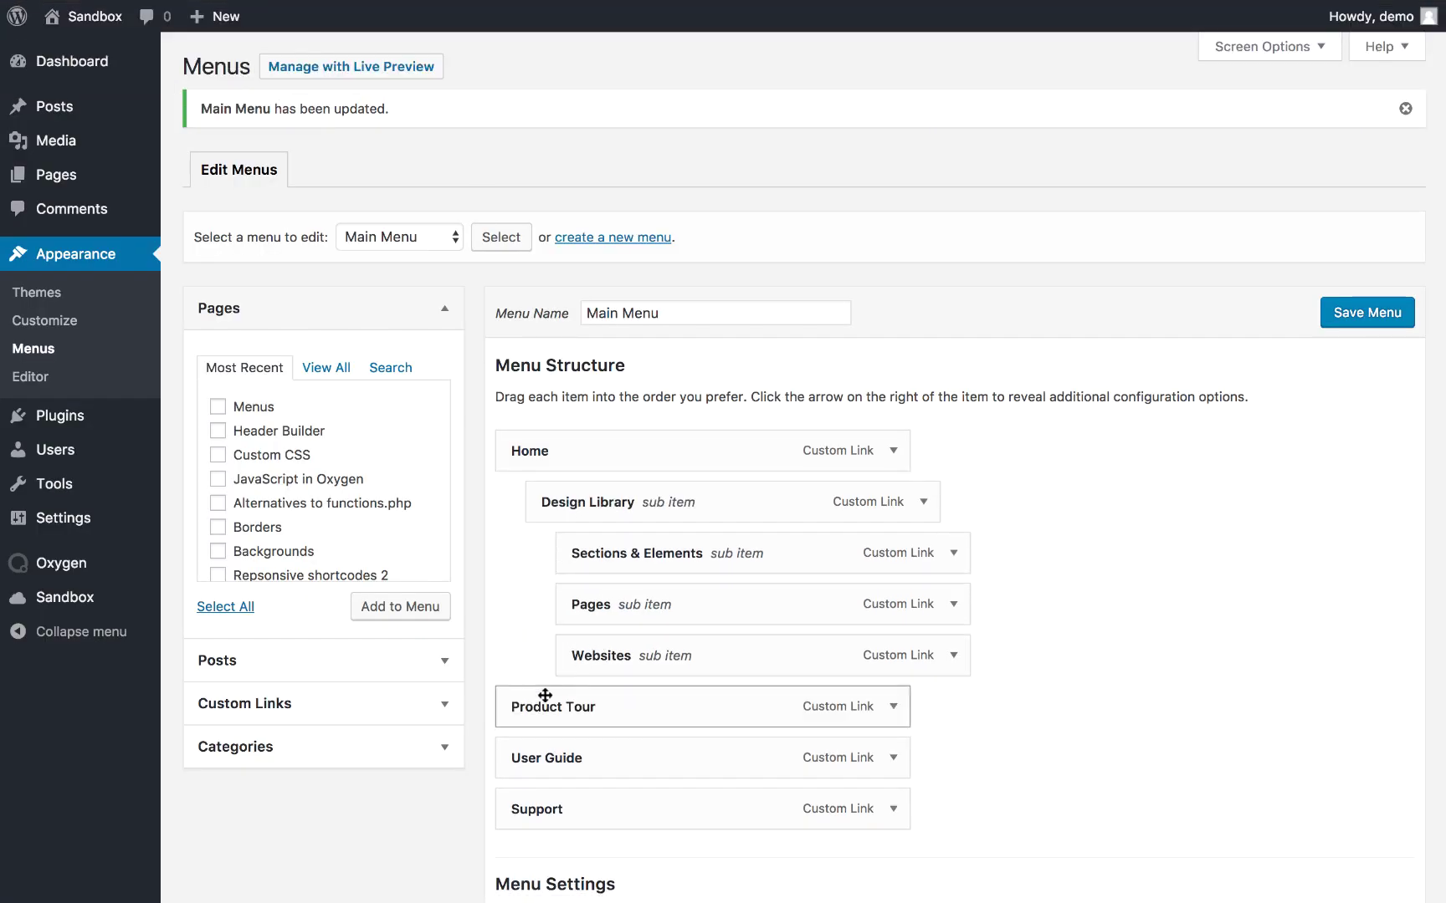
left_click_drag(544, 696, 668, 599)
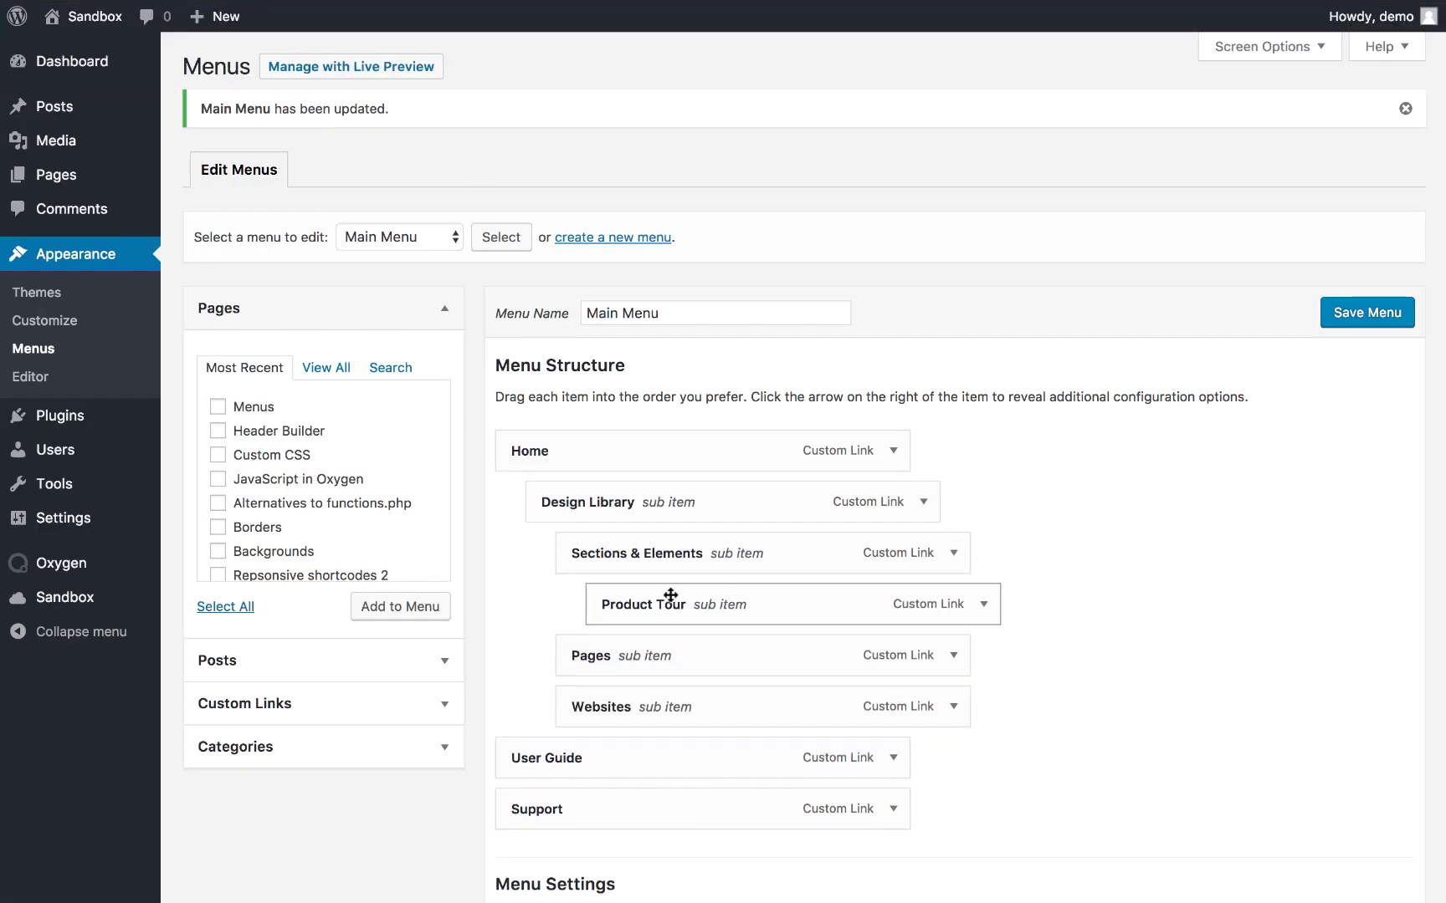
left_click(1364, 318)
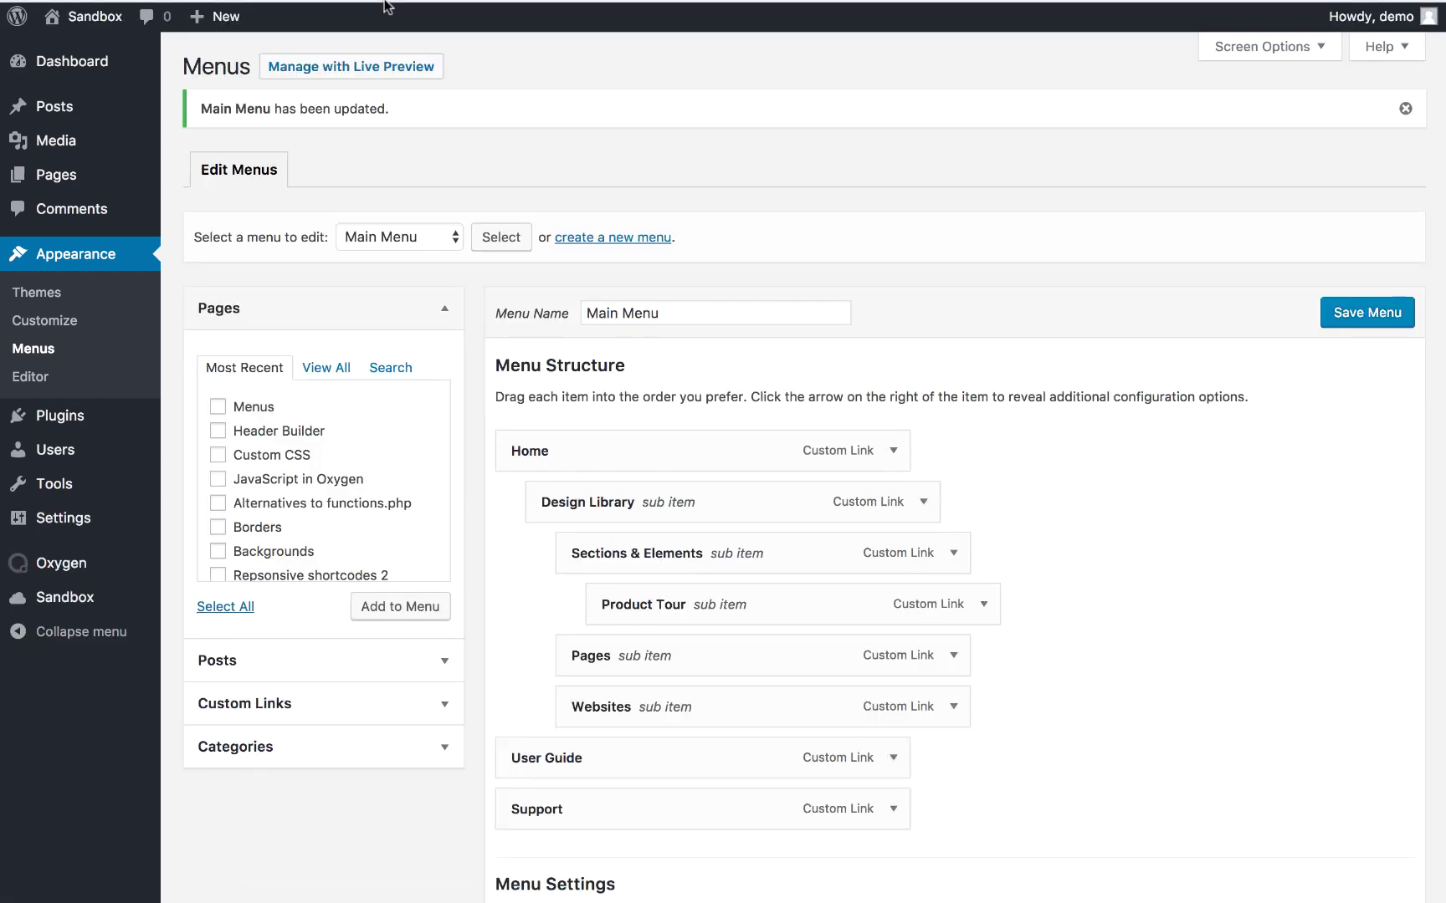
left_click(205, 46)
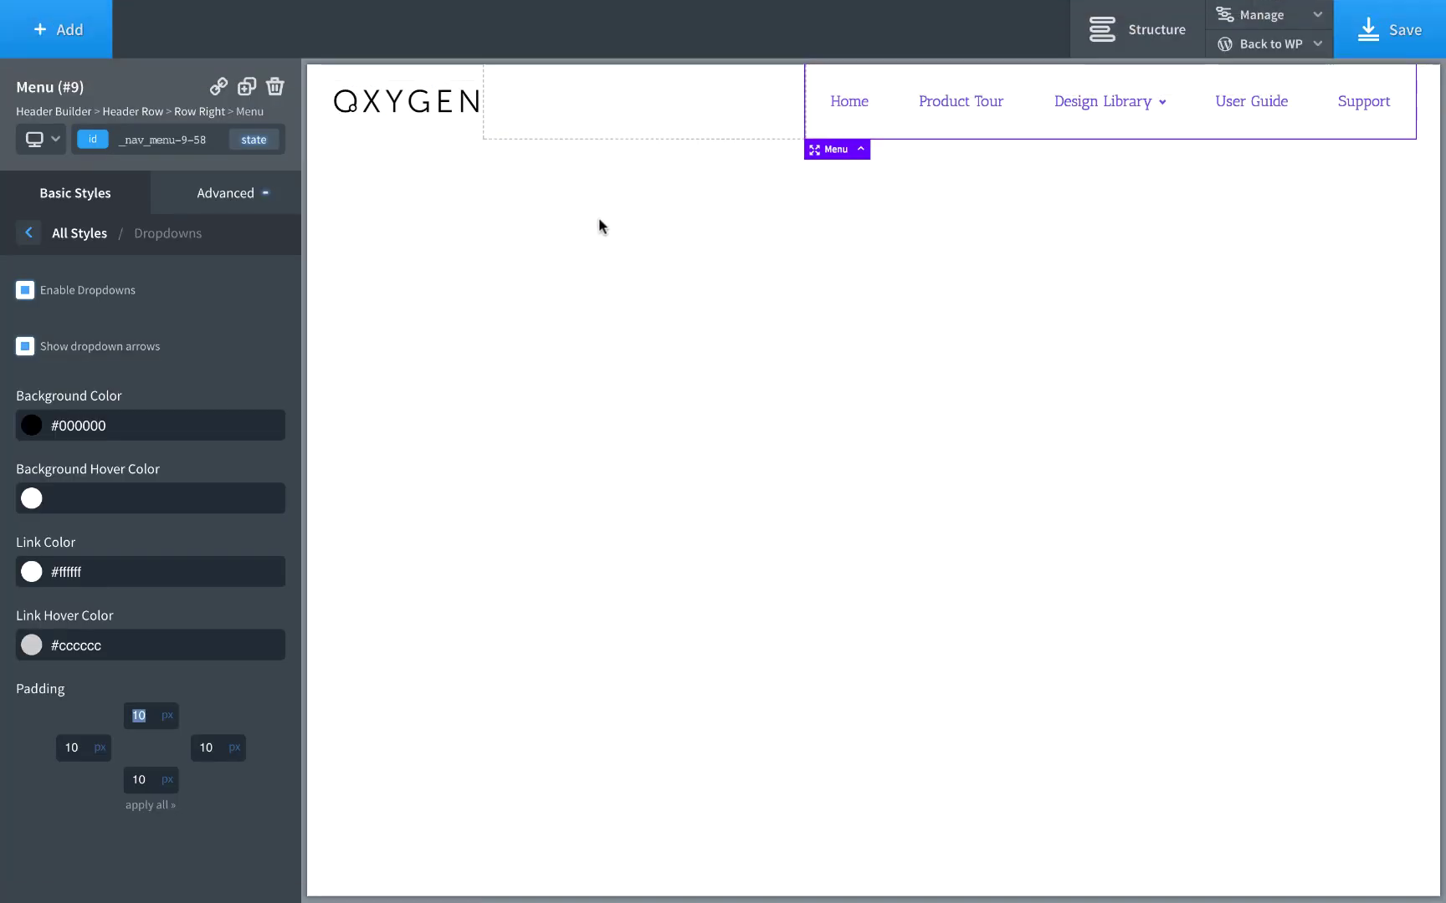
- Switch the header menu to Footer Menu #1 and back to Main Menu
left_click(96, 239)
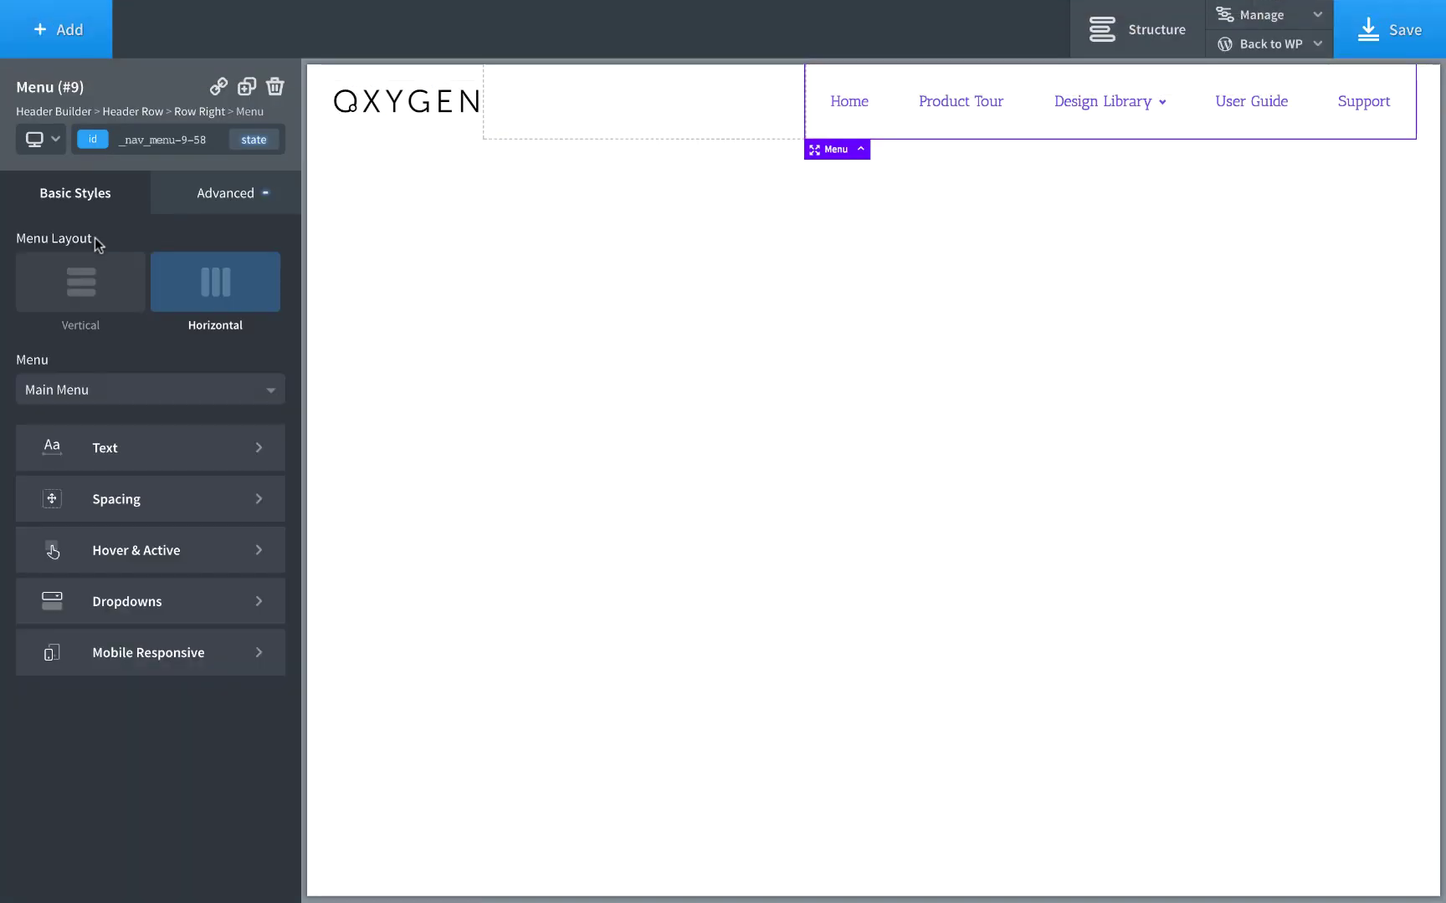
left_click(84, 389)
left_click(90, 421)
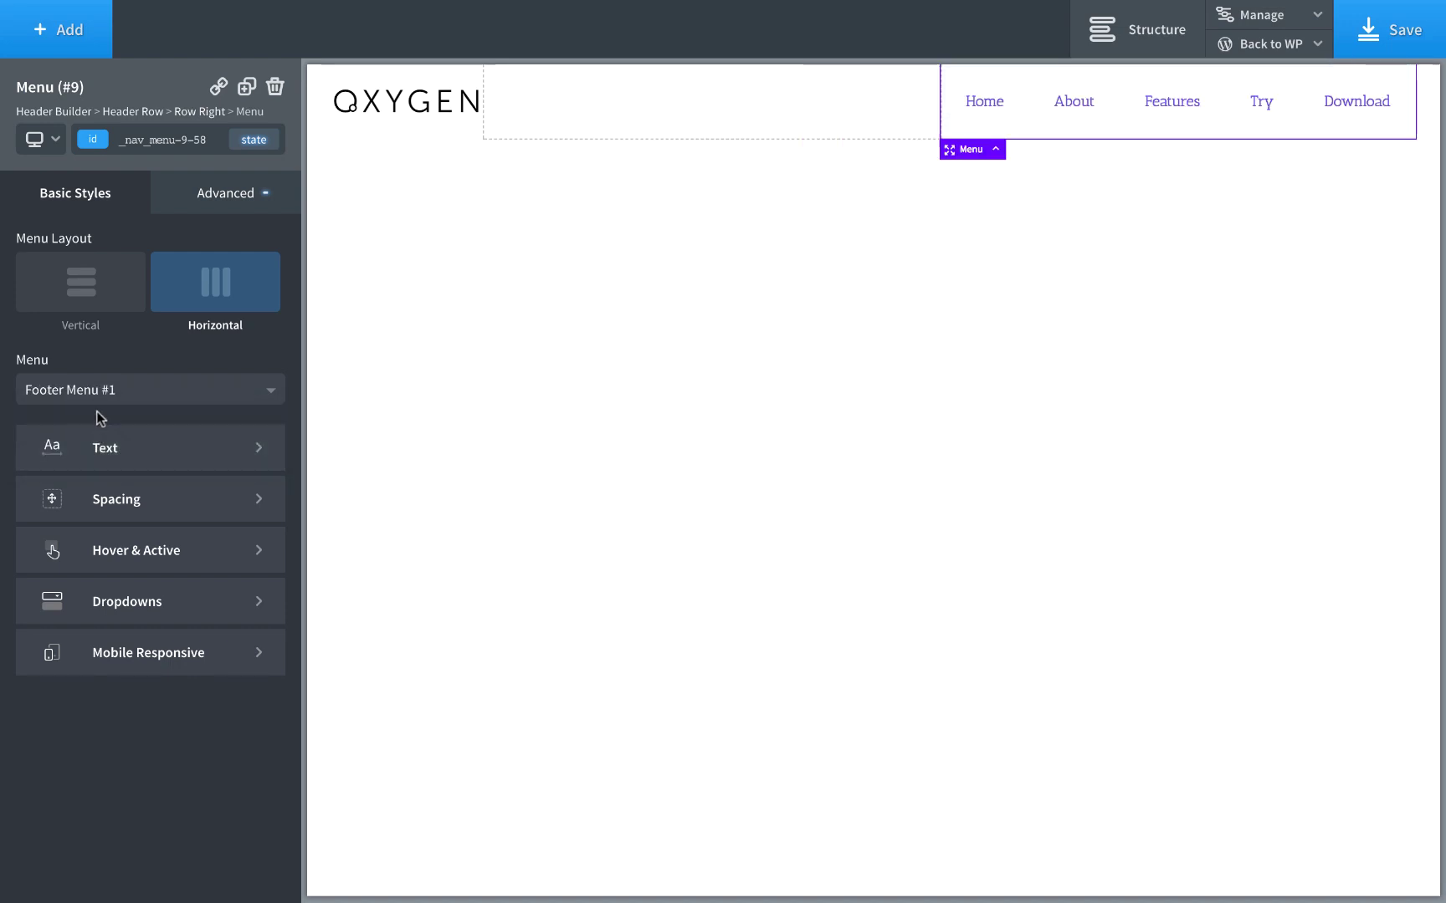
left_click(109, 391)
left_click(105, 449)
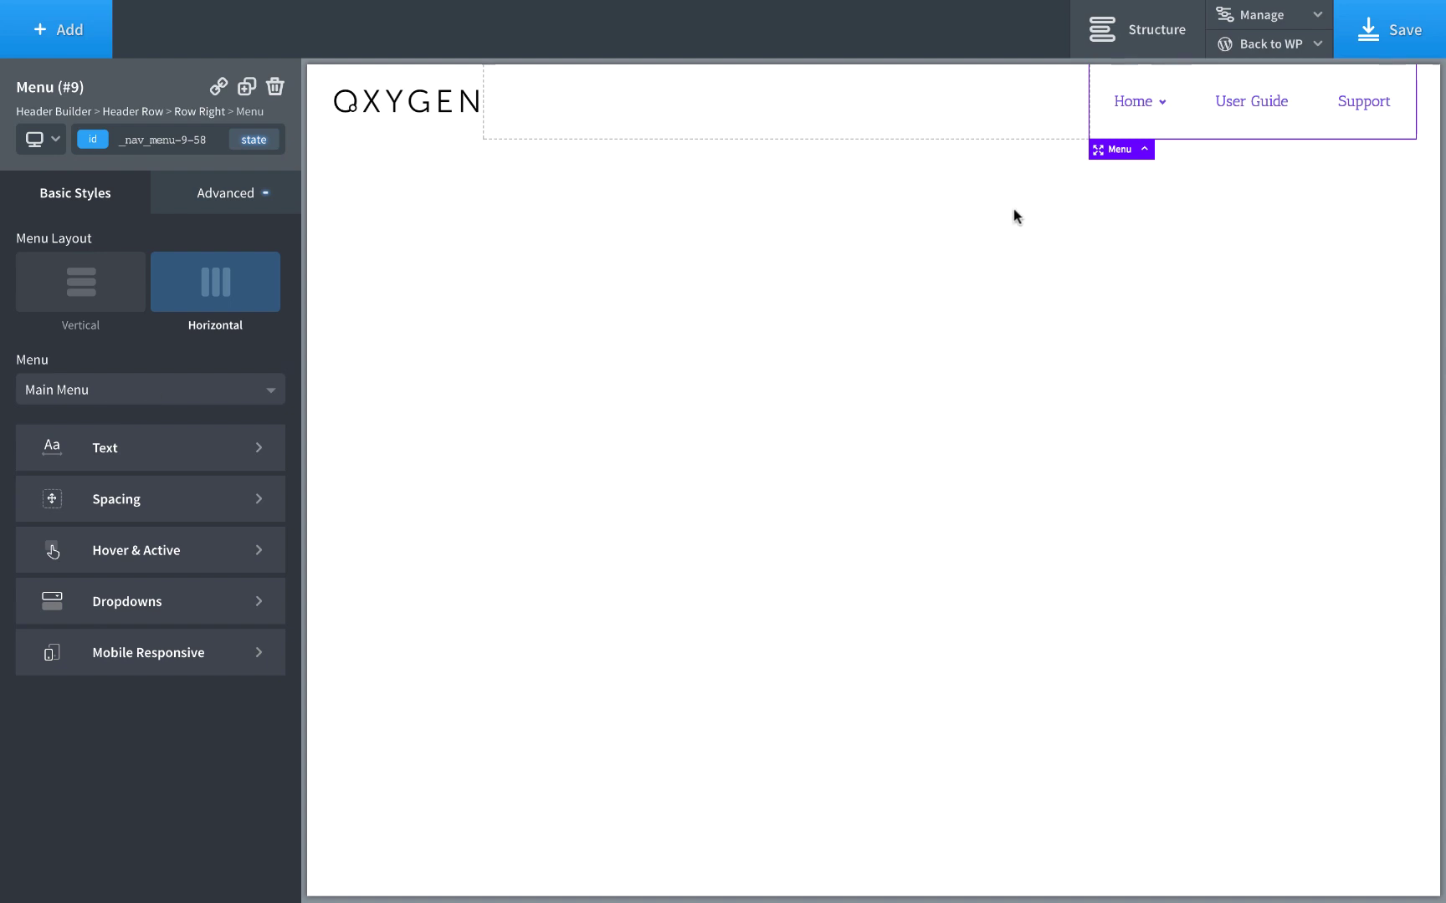
- Make Design Library a top-level item again and save the Main Menu
left_click(440, 41)
left_click_drag(586, 502, 523, 502)
left_click(1365, 312)
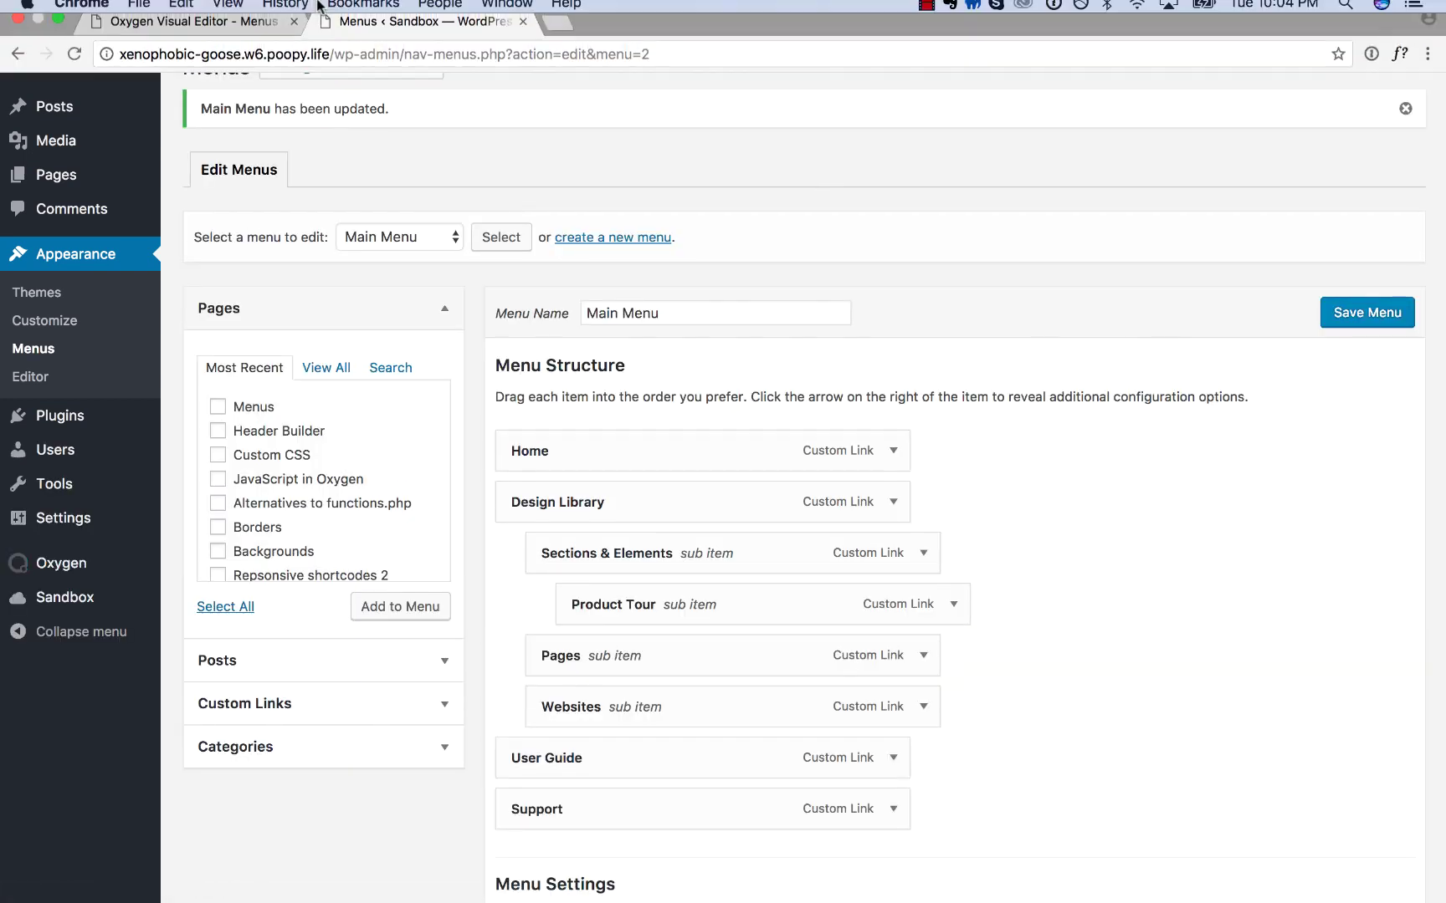
left_click(251, 22)
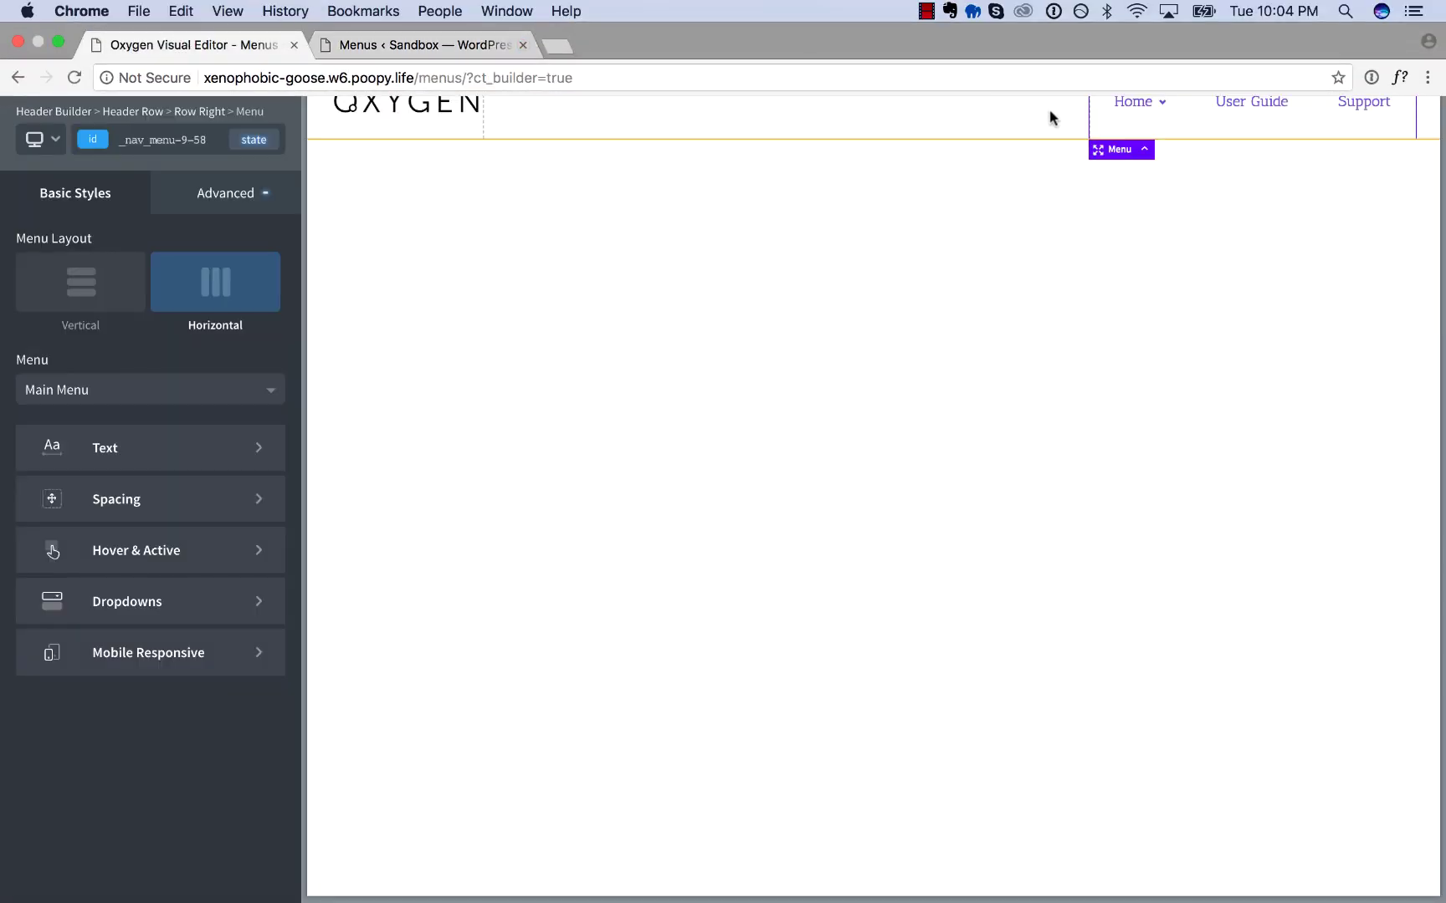
- Refresh the header by toggling its menu to Footer Menu #1 and back to Main Menu
left_click(155, 403)
left_click(128, 425)
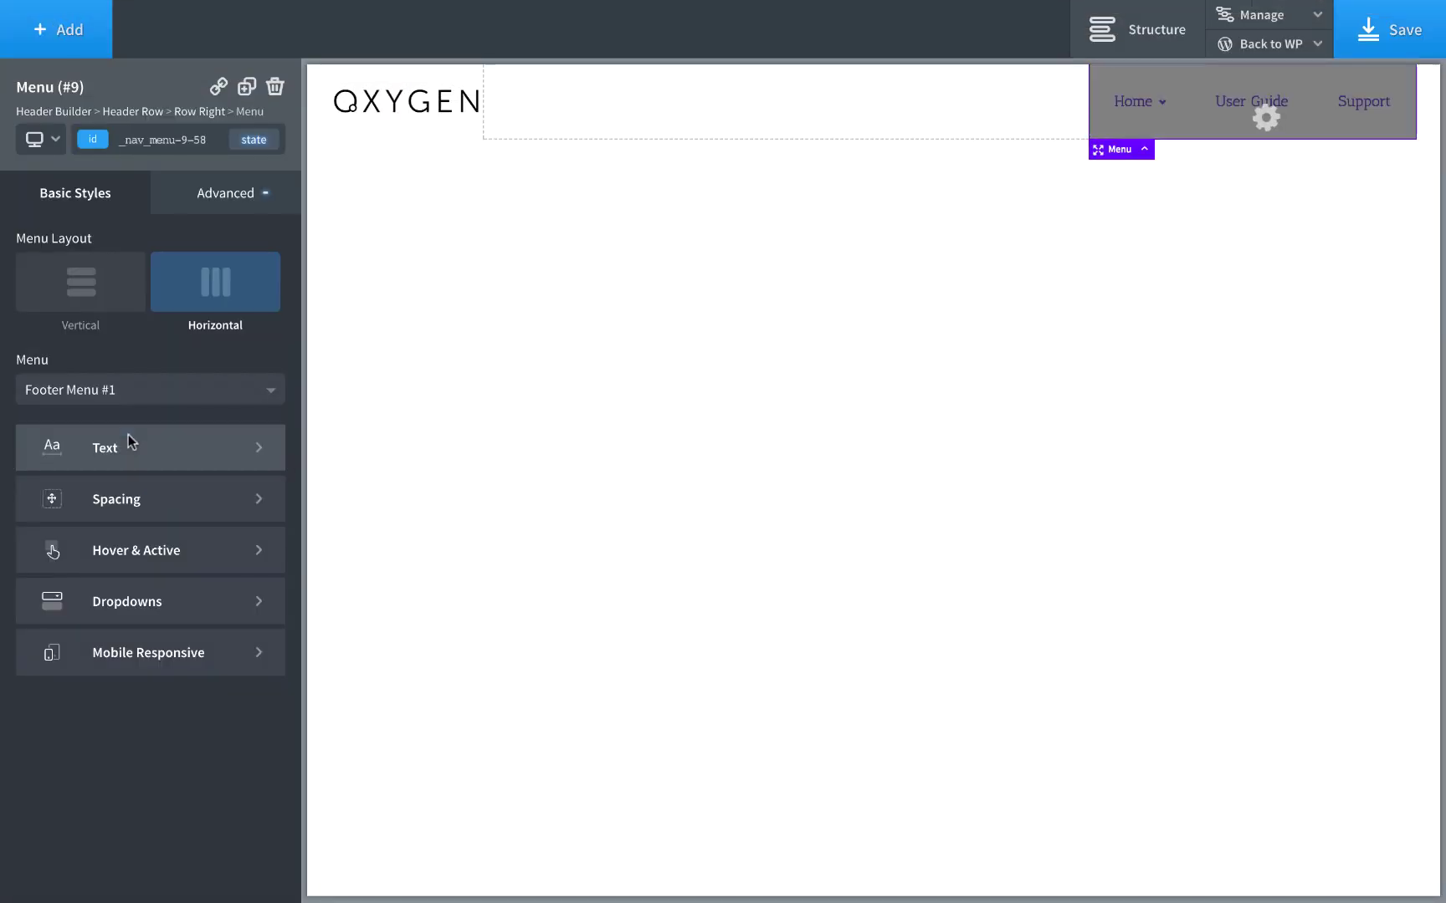
left_click(162, 390)
left_click(151, 444)
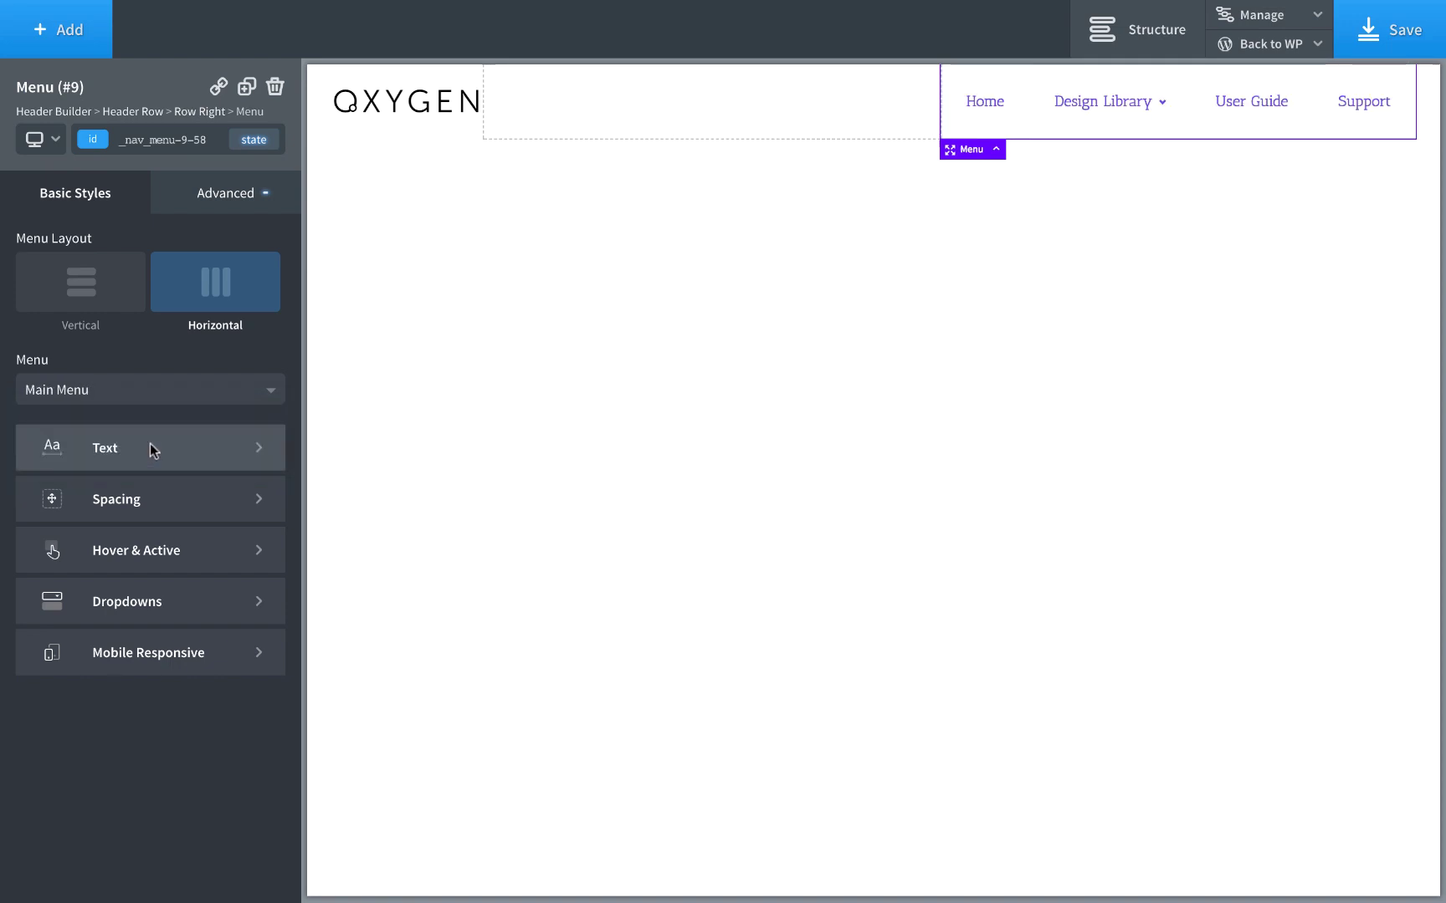
- Move Product Tour to top level right after Home and save the Main Menu
mouse_move(1092, 162)
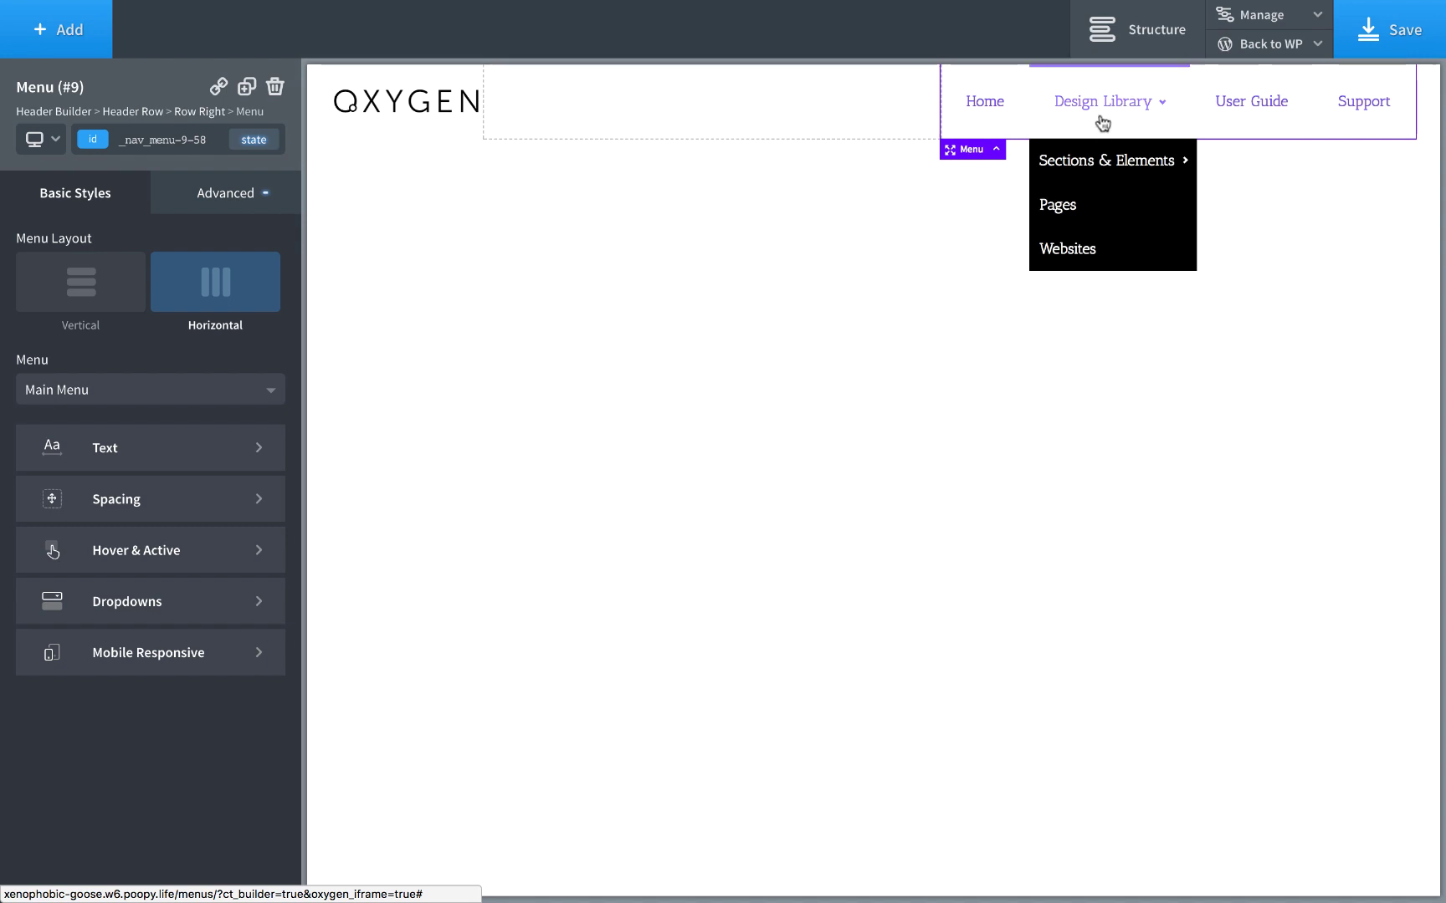
left_click(440, 42)
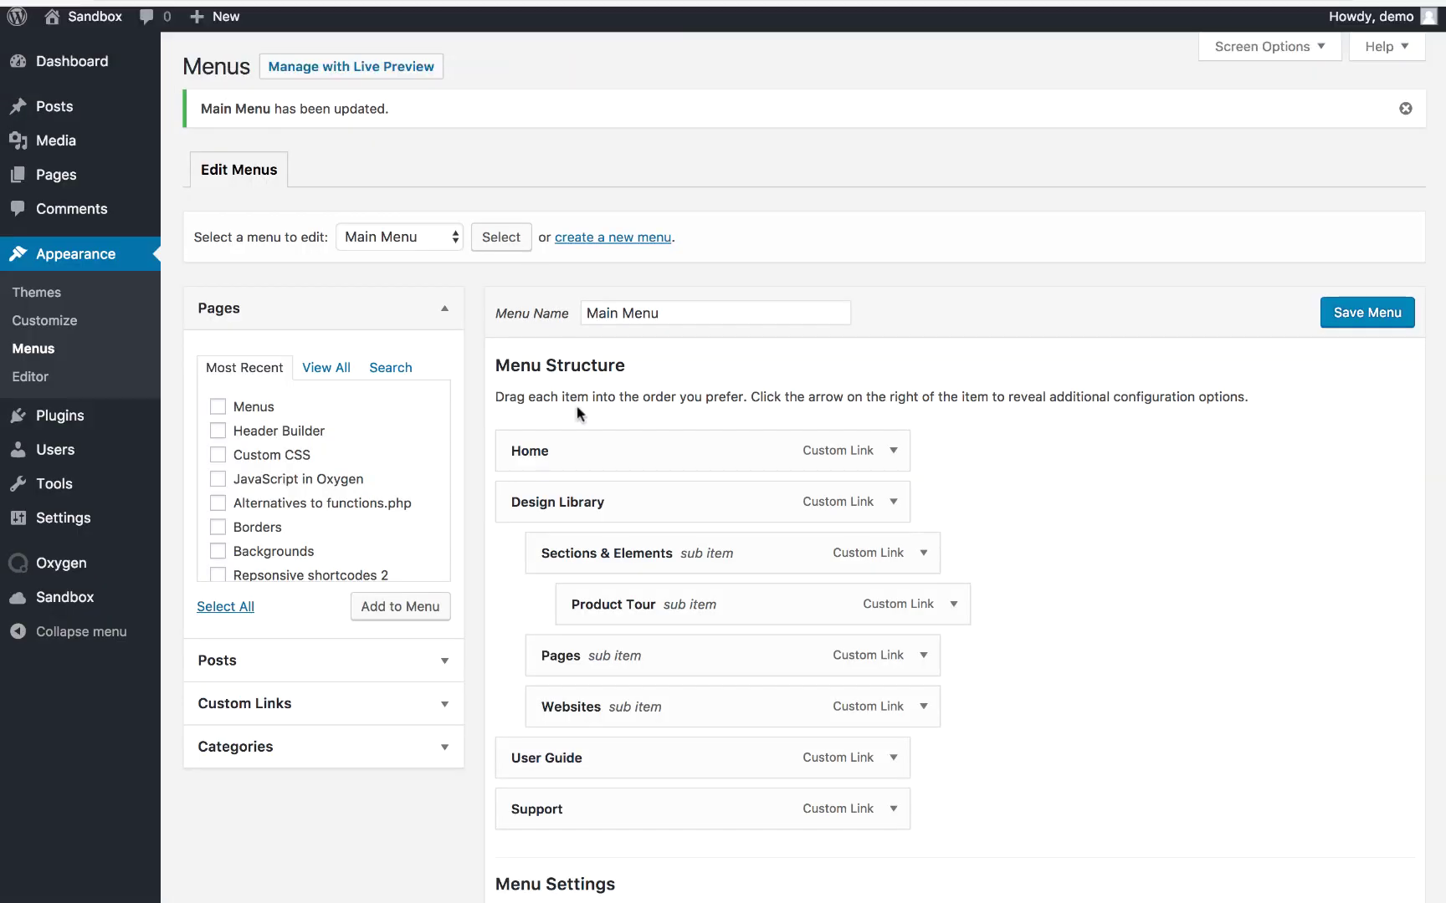
left_click_drag(574, 599, 573, 414)
left_click(1344, 322)
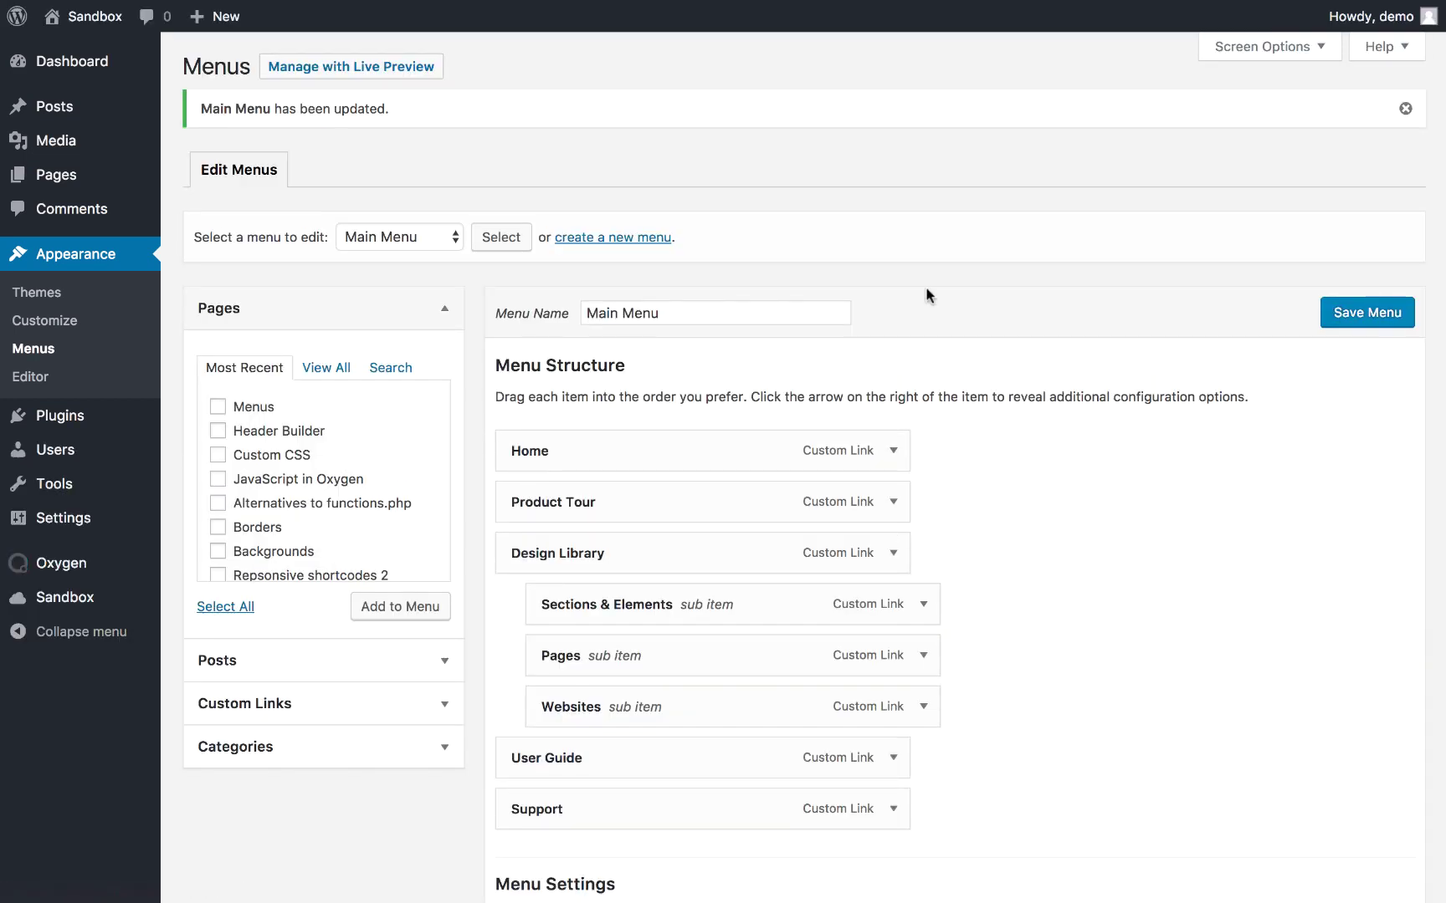
- In the Oxygen editor, try Footer Menu #1 in the header menu, then switch back to Main Menu
mouse_move(211, 6)
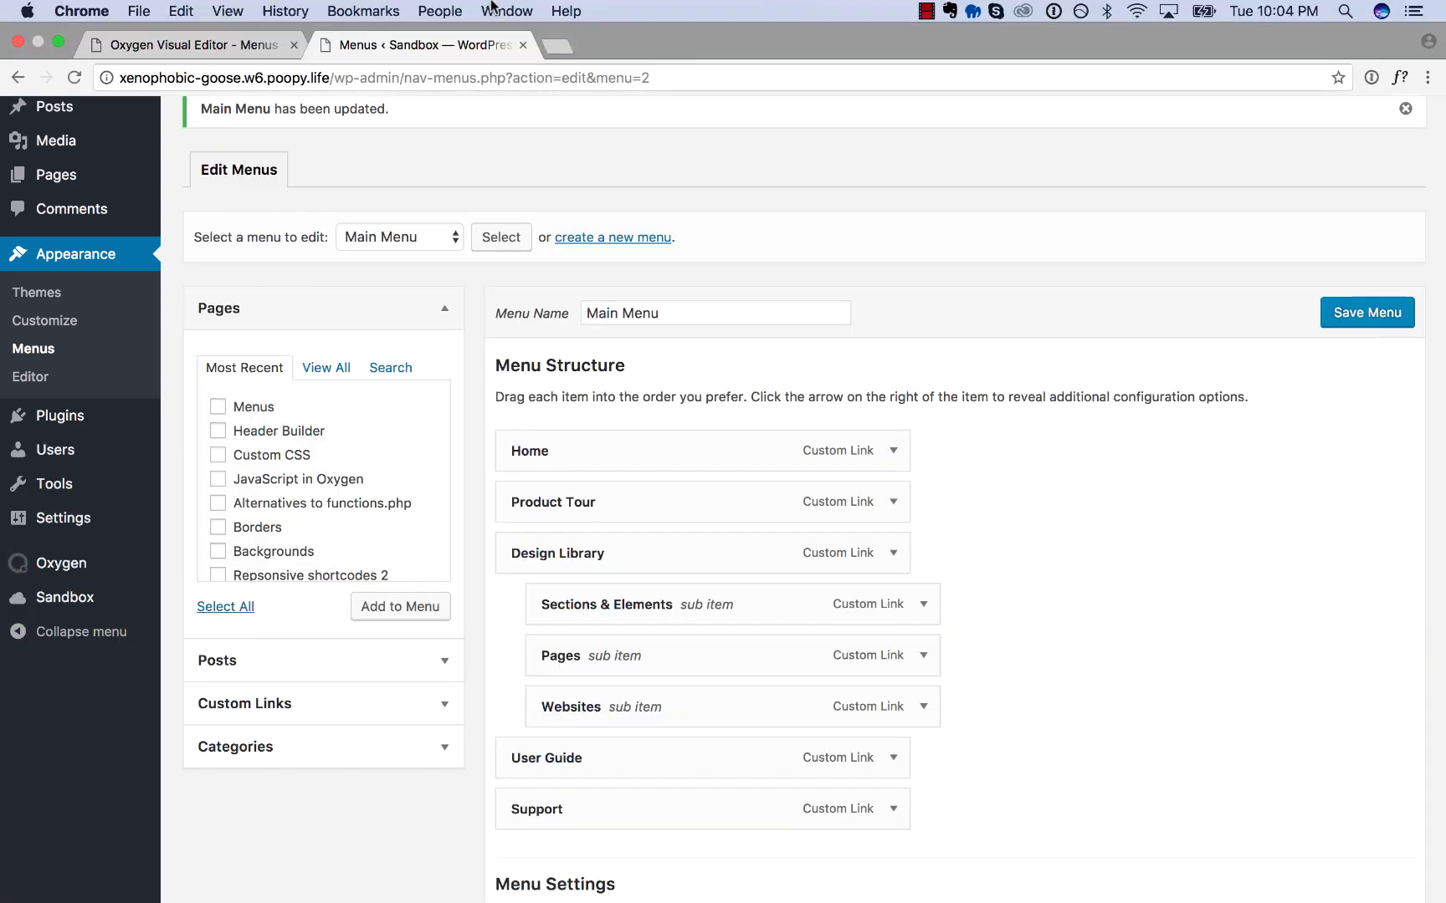
left_click(209, 52)
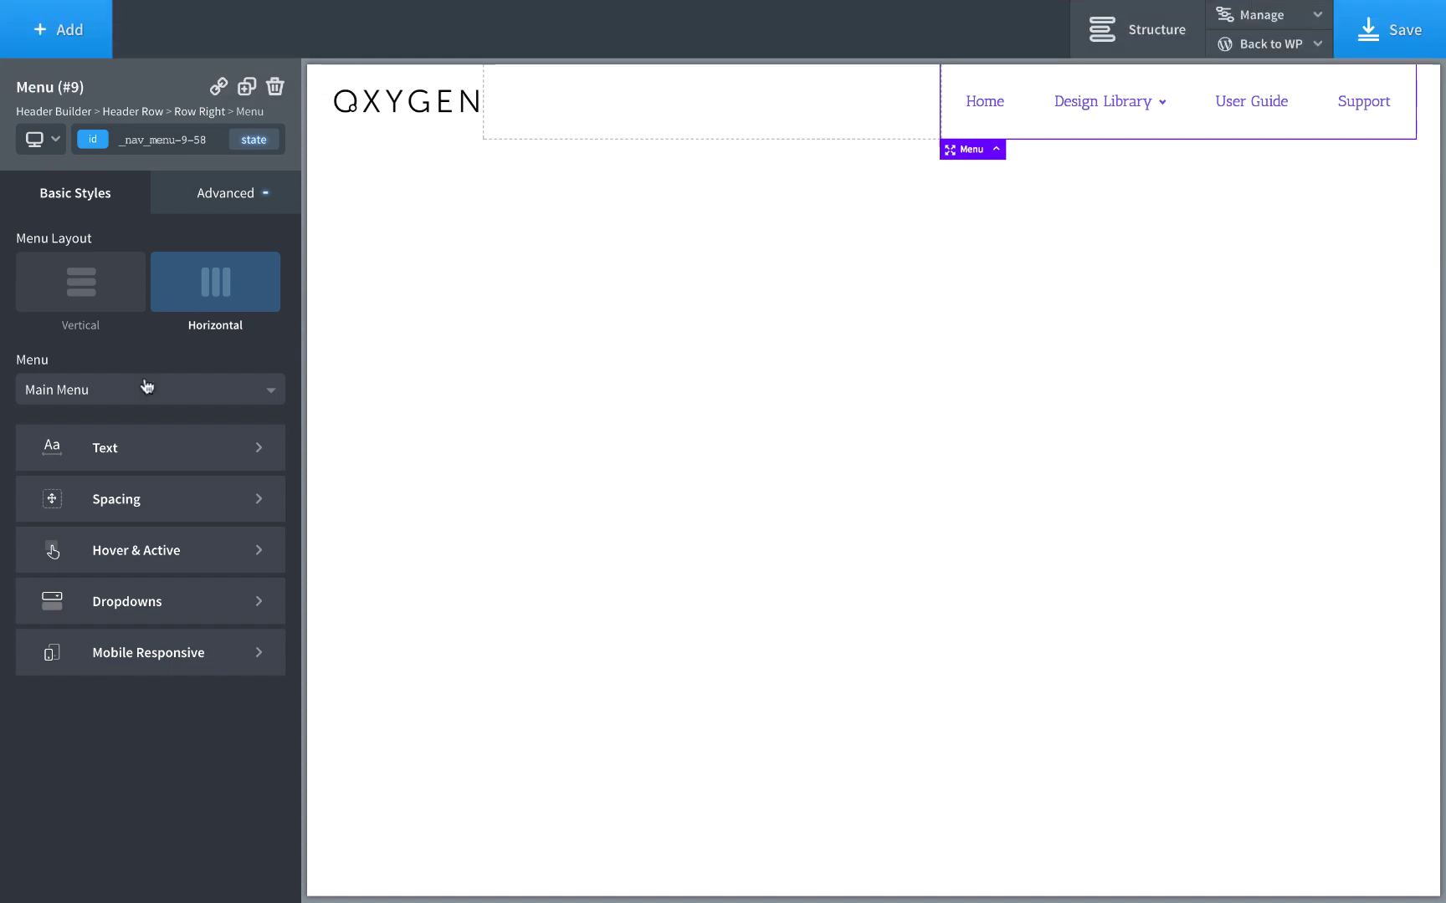
left_click(147, 387)
left_click(146, 421)
left_click(173, 401)
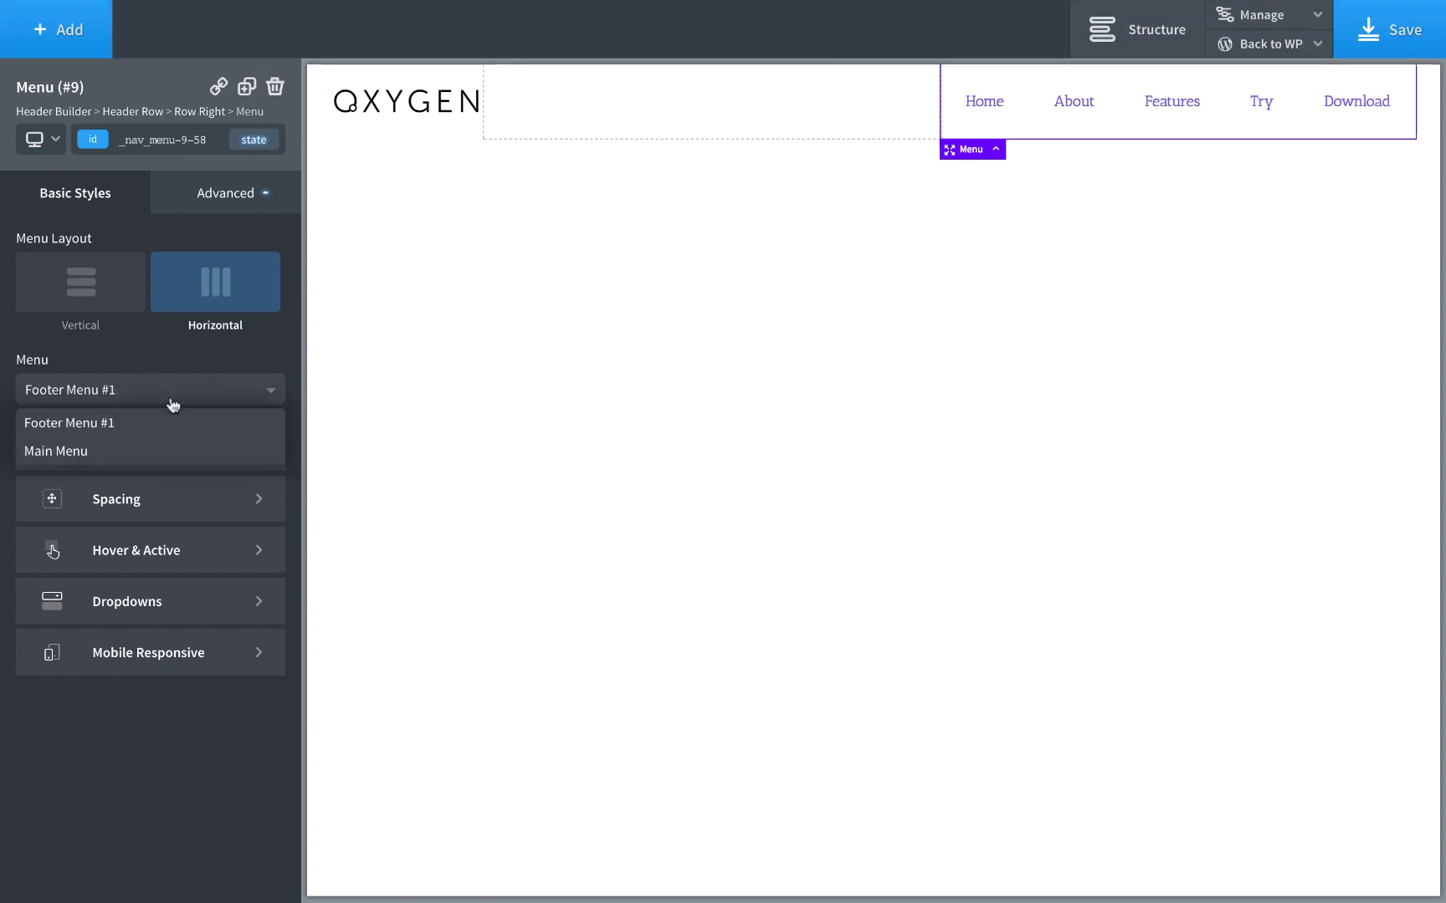
left_click(154, 450)
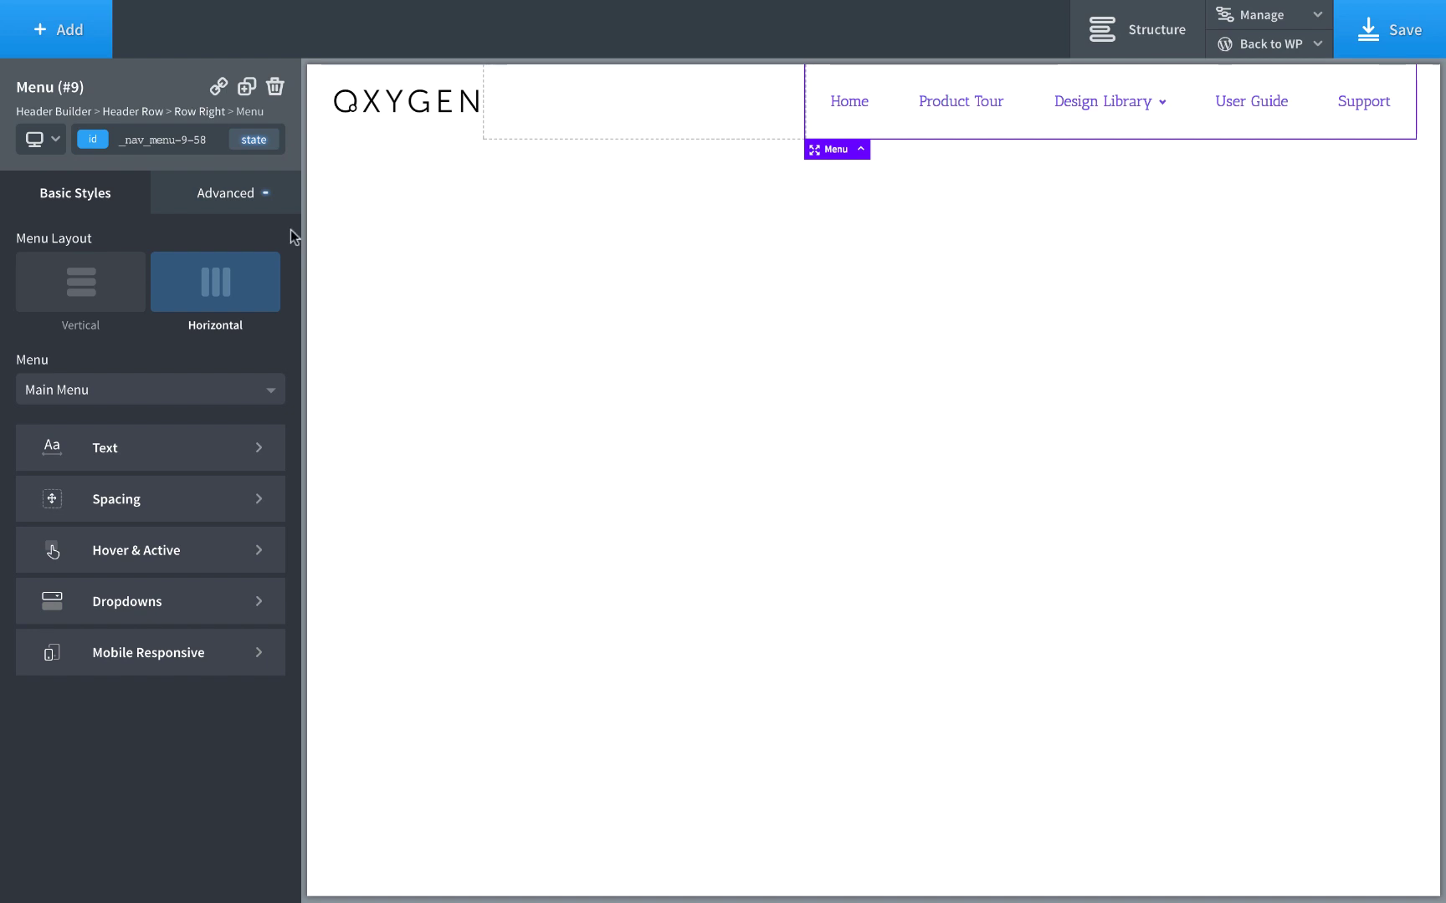
- Preview the header at 1120px and below, opening and closing the hamburger menu twice
left_click(44, 140)
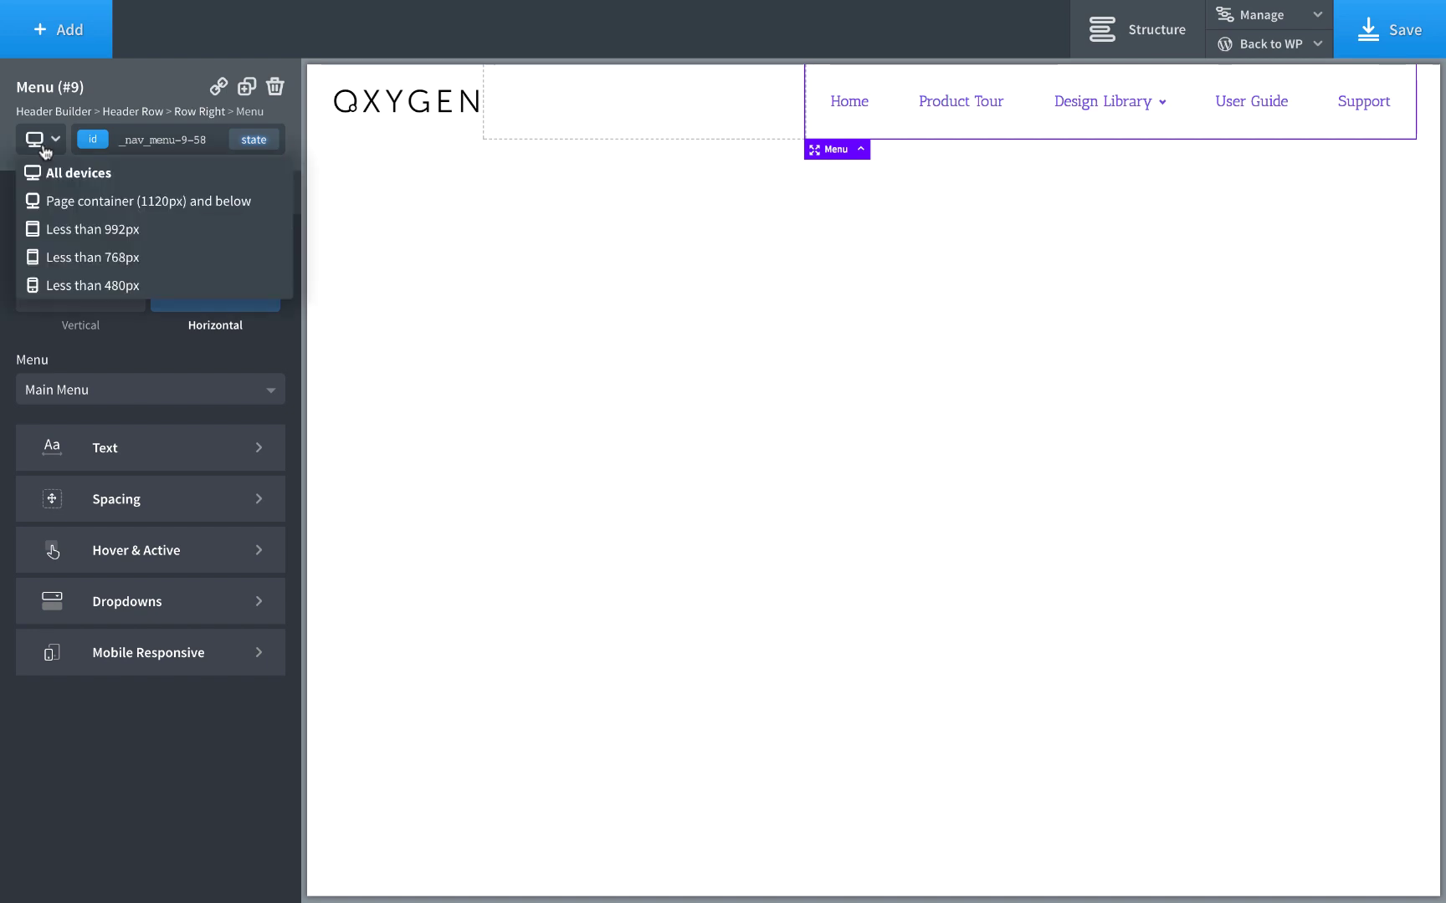
left_click(57, 201)
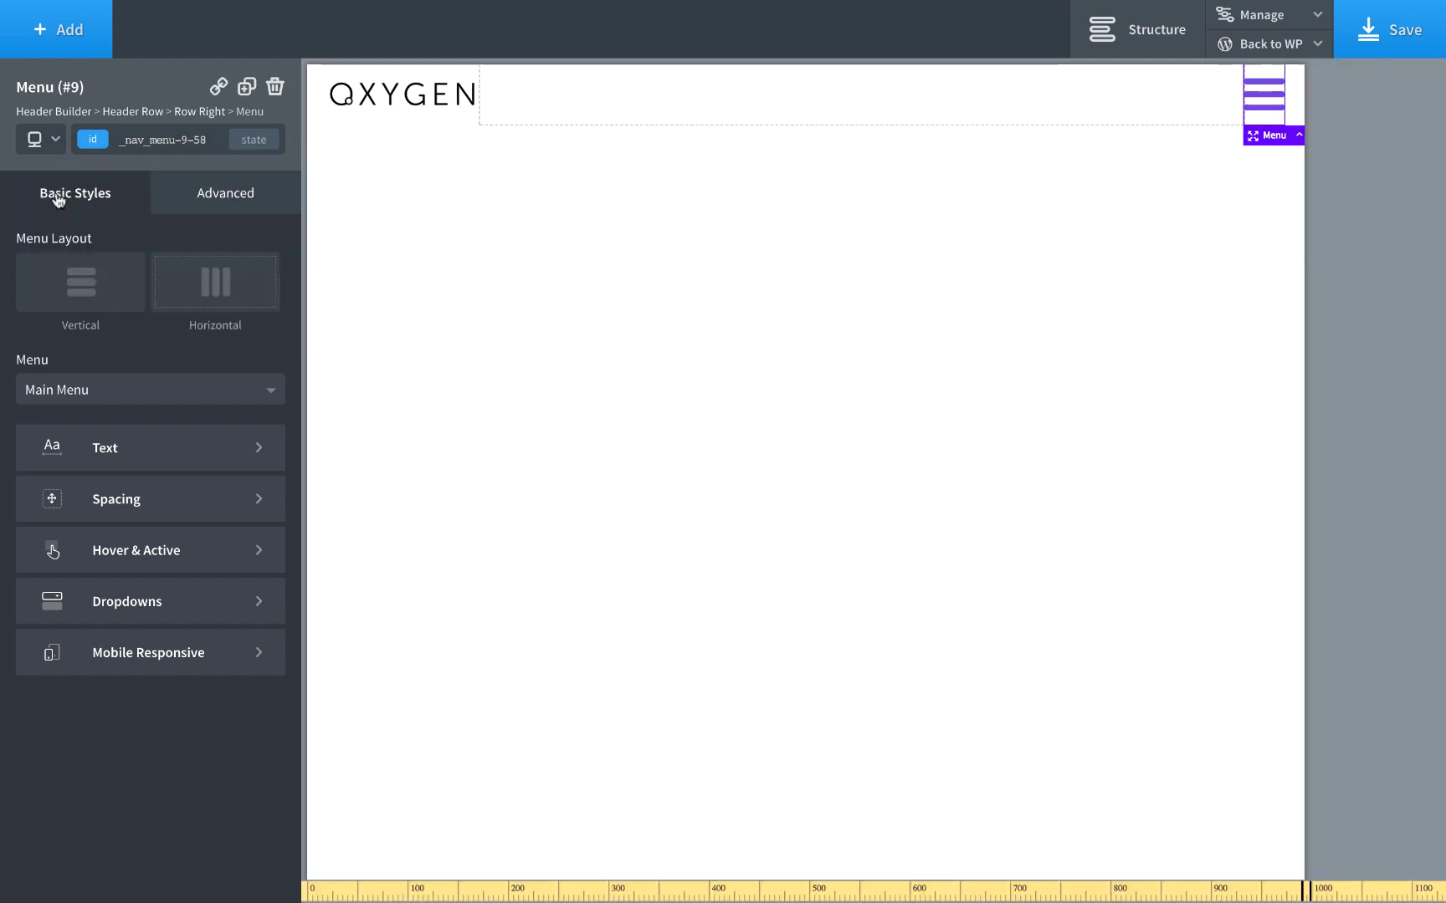
left_click(1260, 106)
left_click(1265, 122)
left_click(1269, 107)
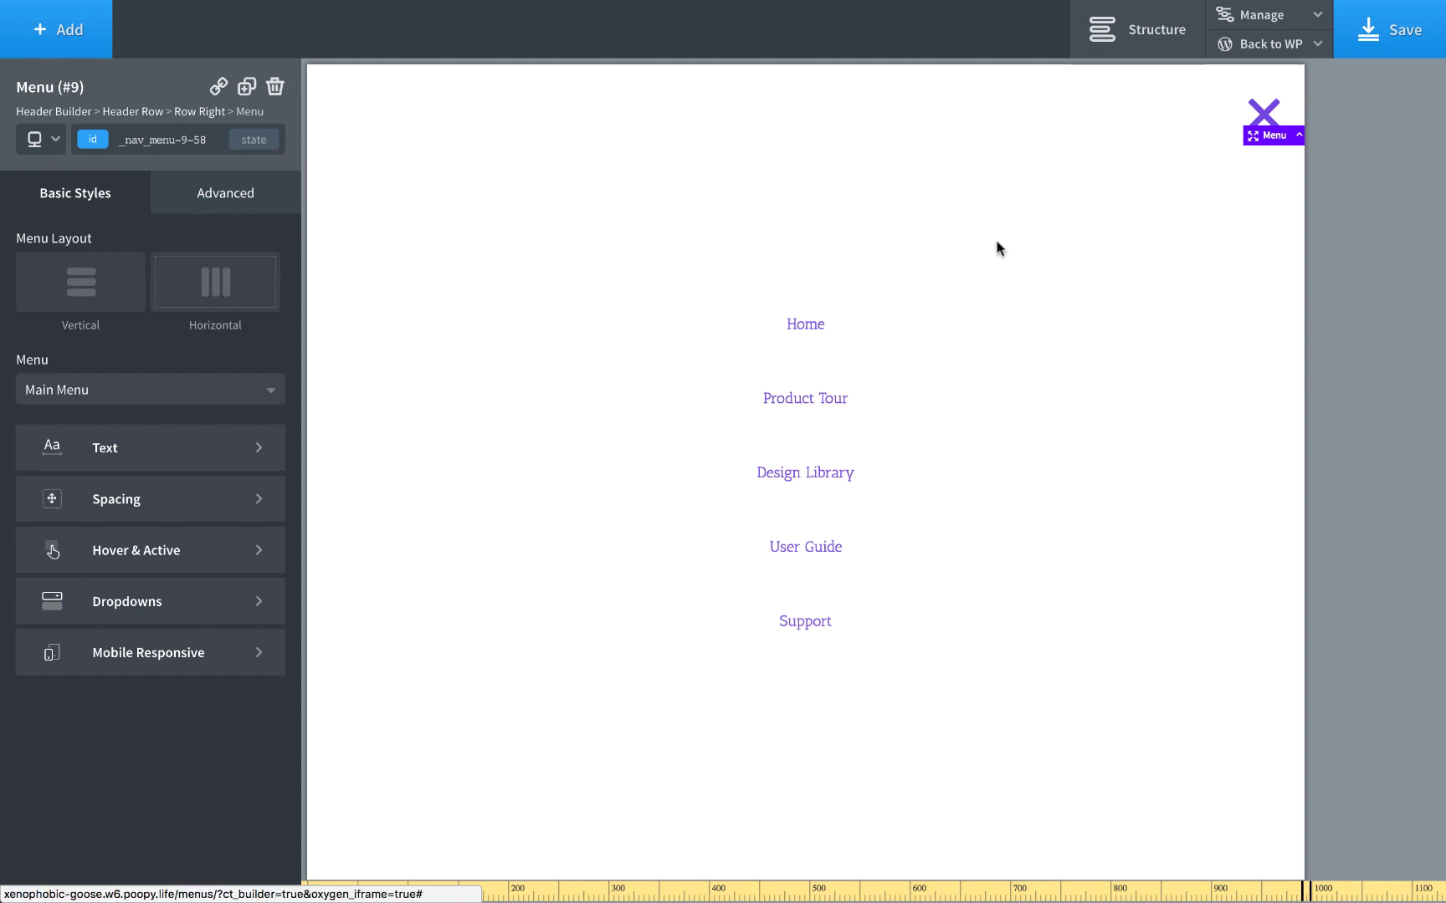
left_click(1263, 116)
- Preview the hamburger menu at phone width below 480px, then return to All devices and Mobile Responsive settings
left_click(37, 149)
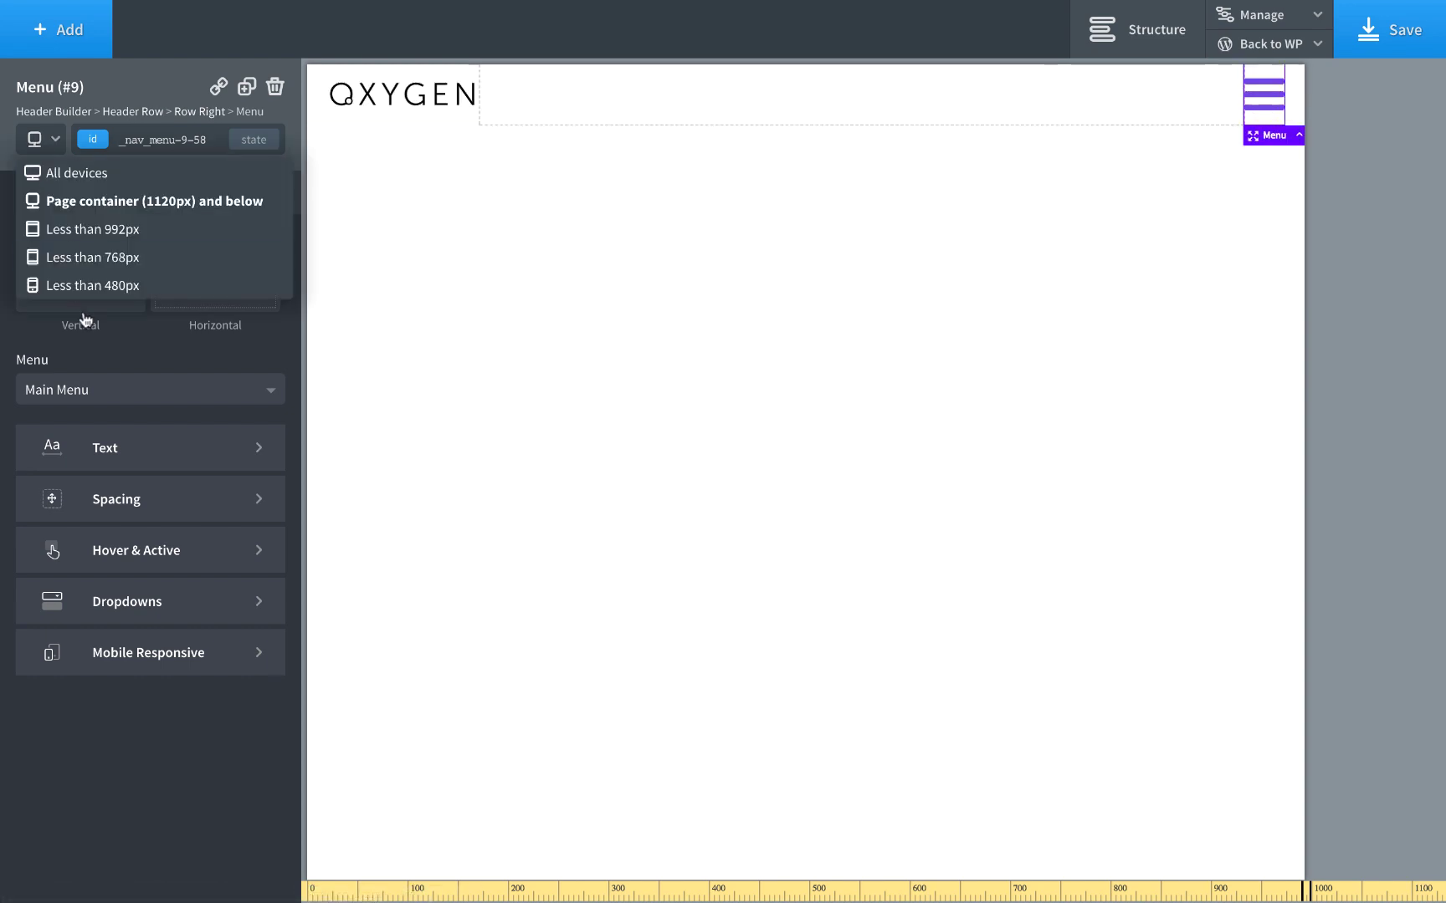
left_click(80, 298)
left_click(618, 99)
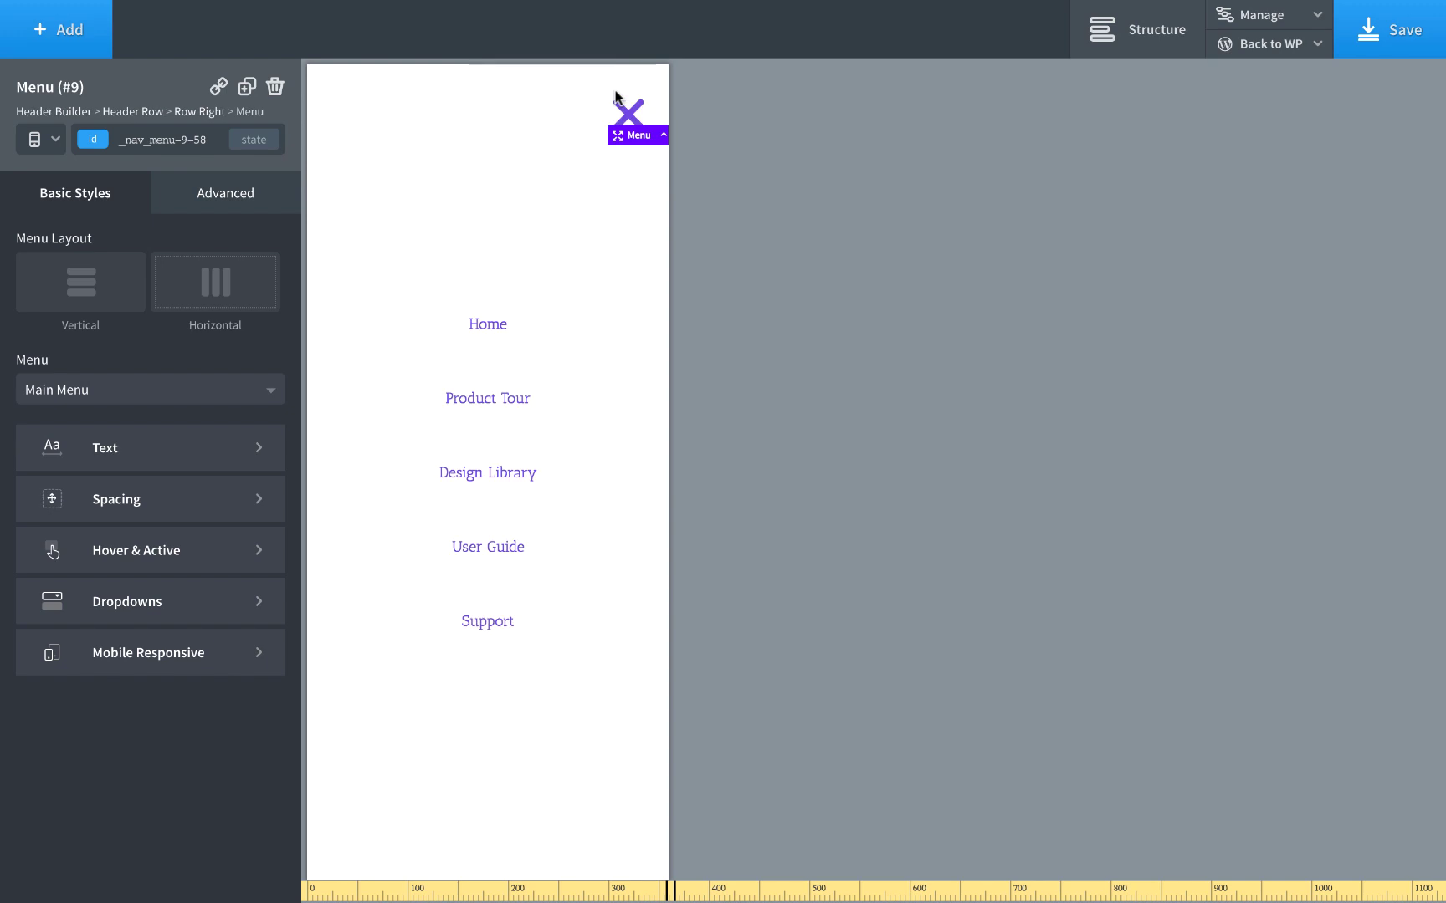
left_click(638, 118)
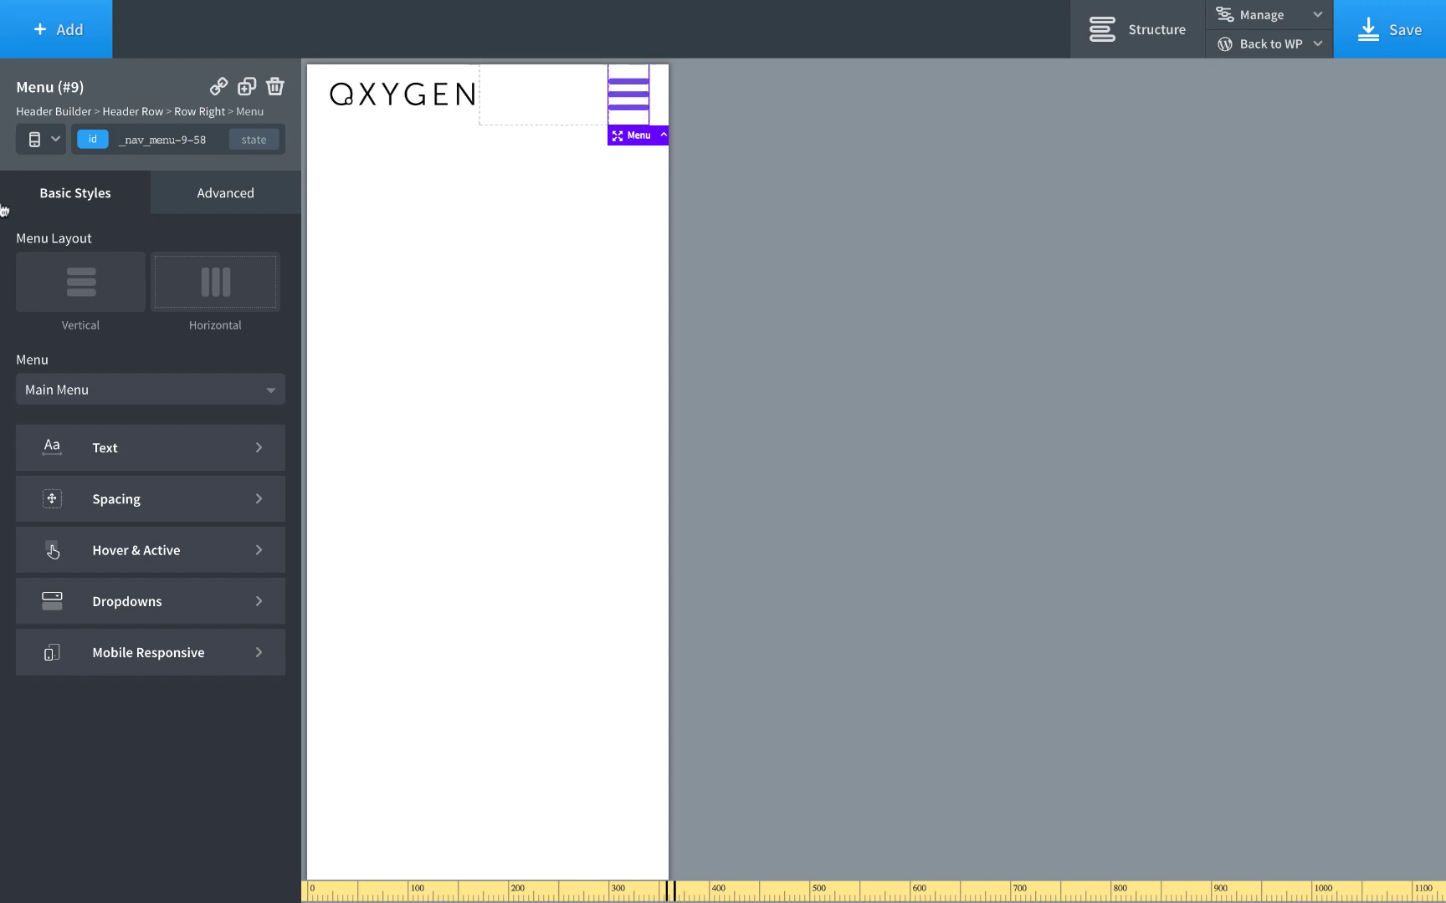
left_click(37, 140)
left_click(49, 161)
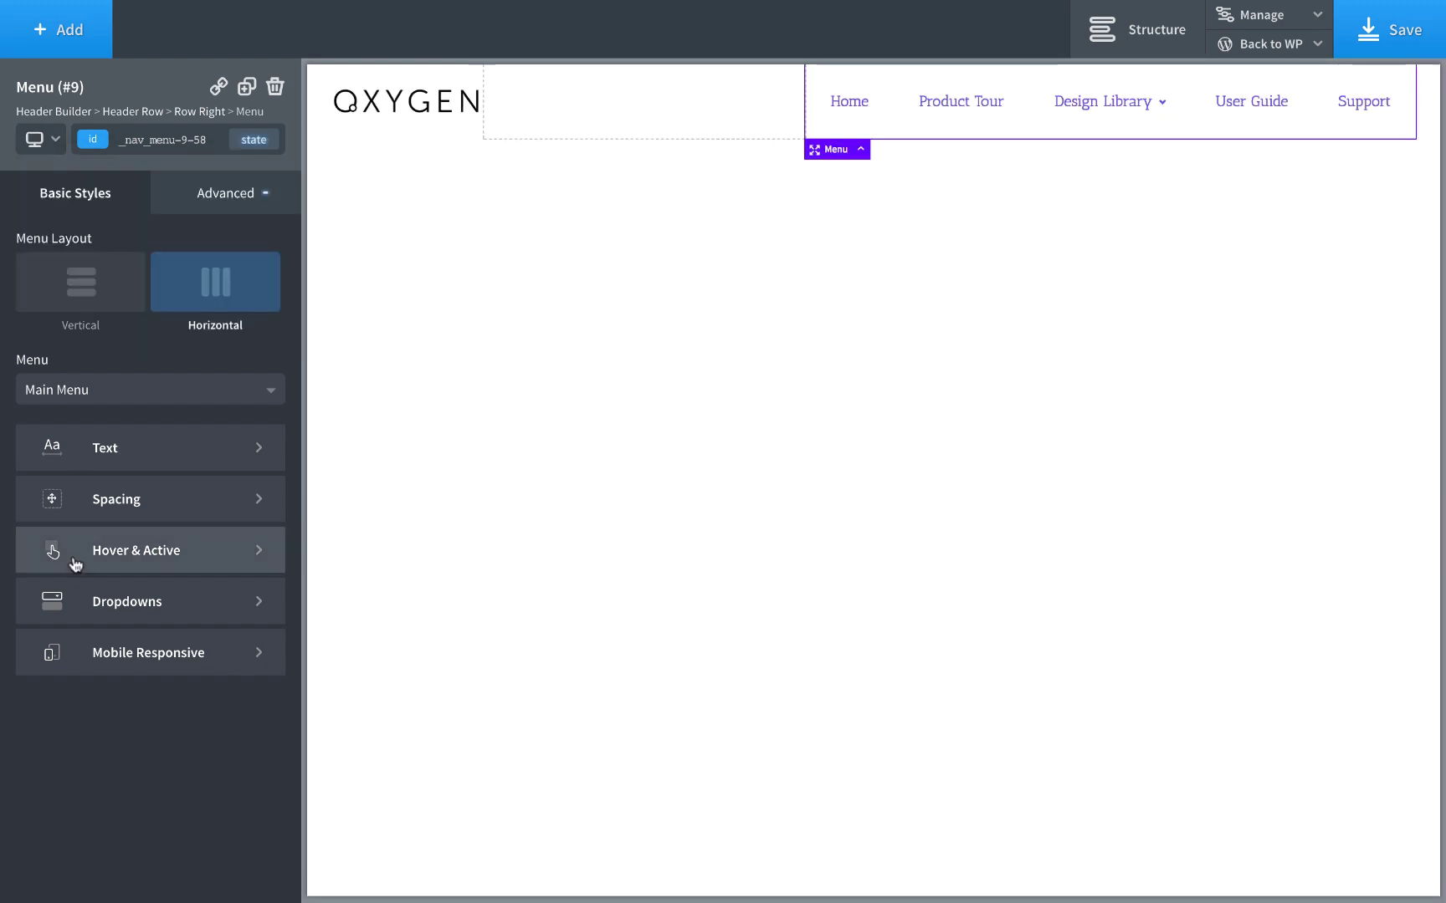
left_click(82, 653)
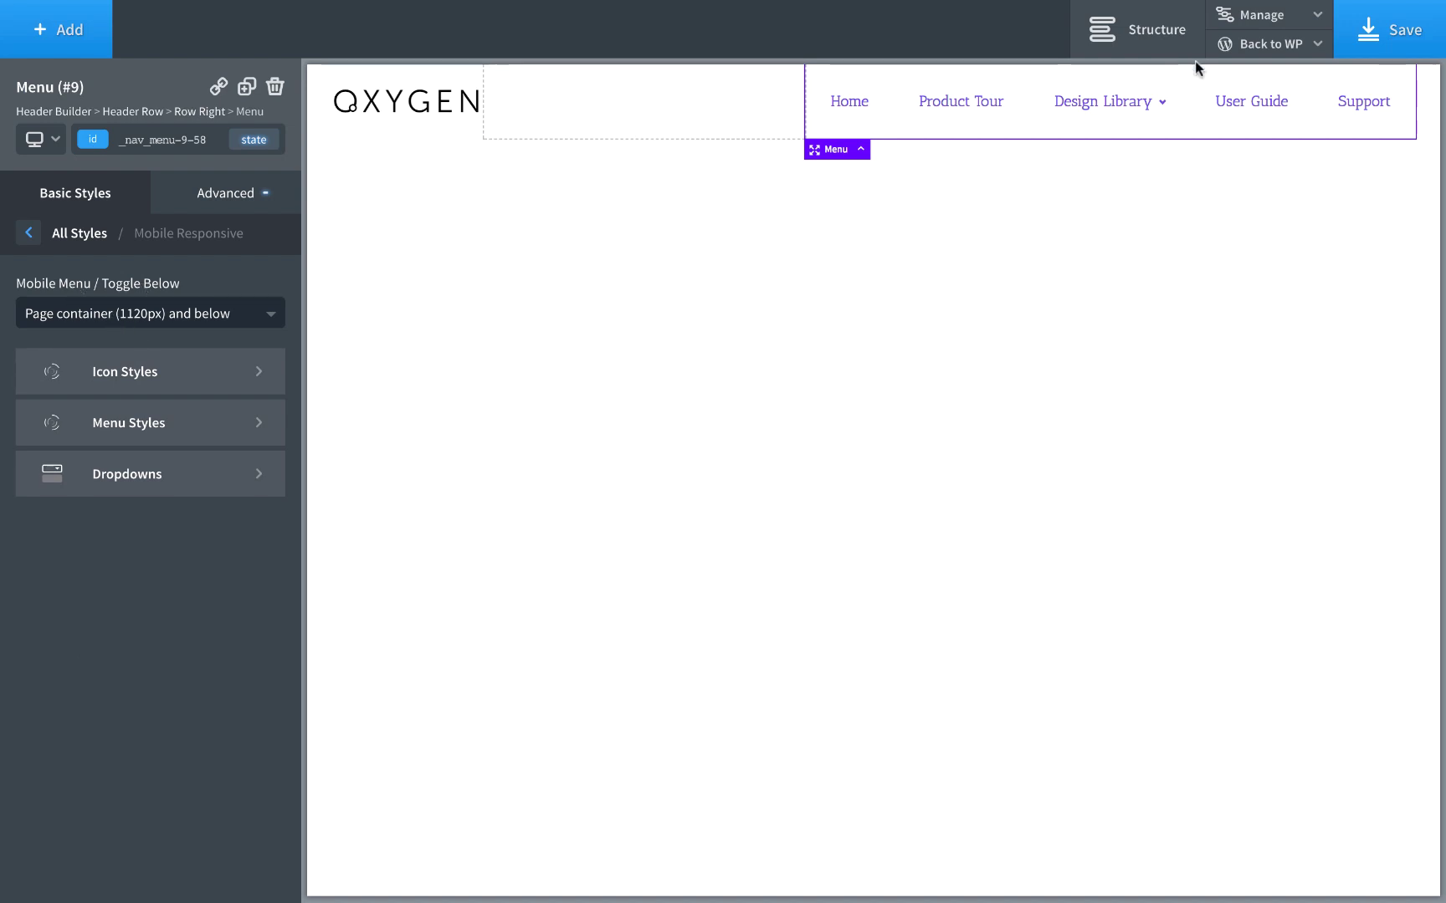
- Make the menu collapse below 768px and preview it at 1120px and below 992px
left_click(102, 313)
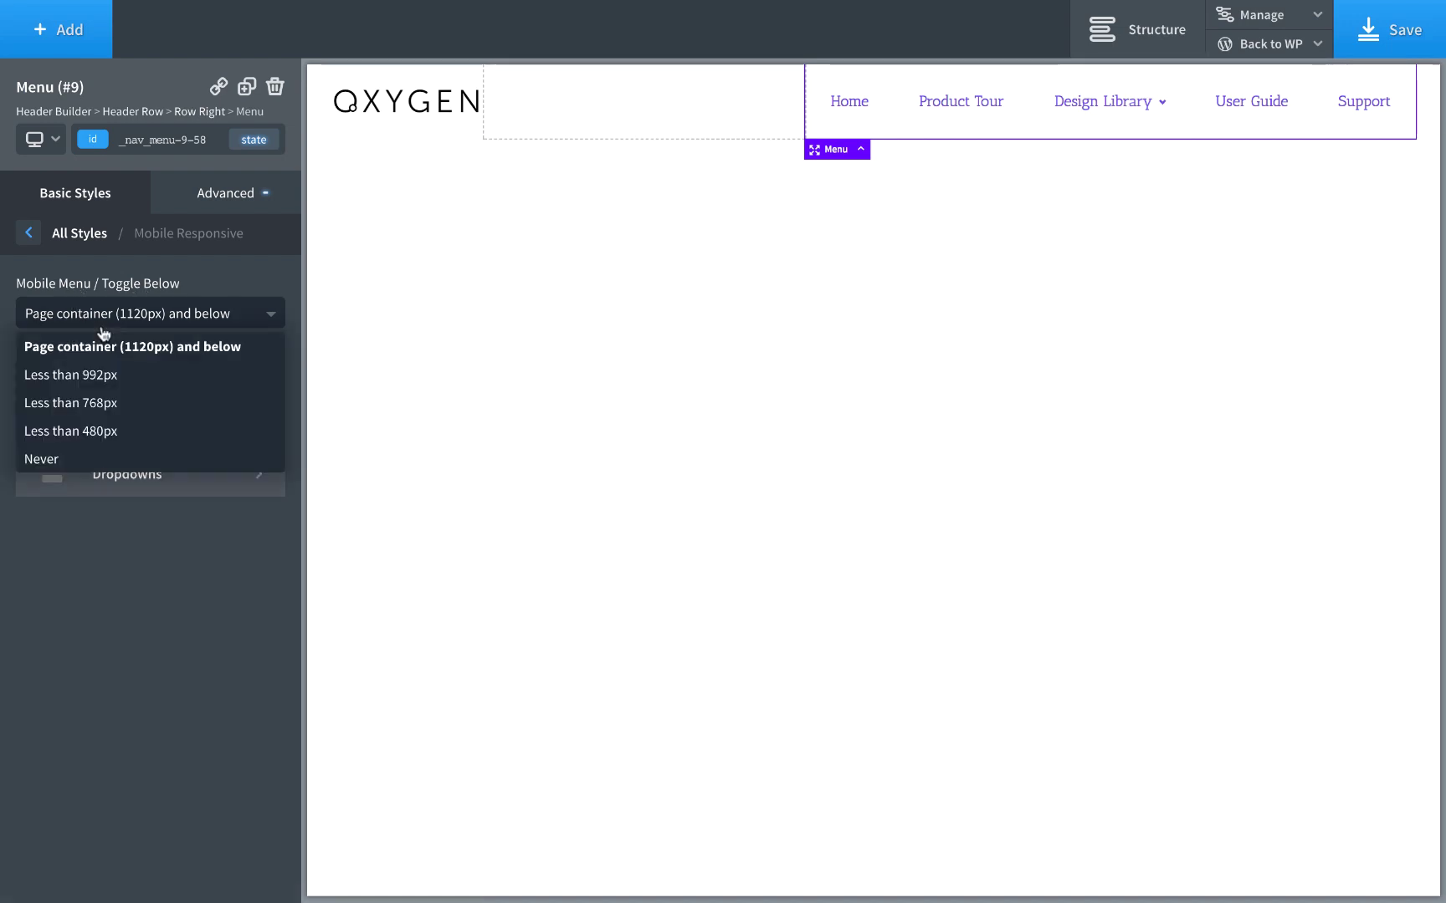
left_click(135, 407)
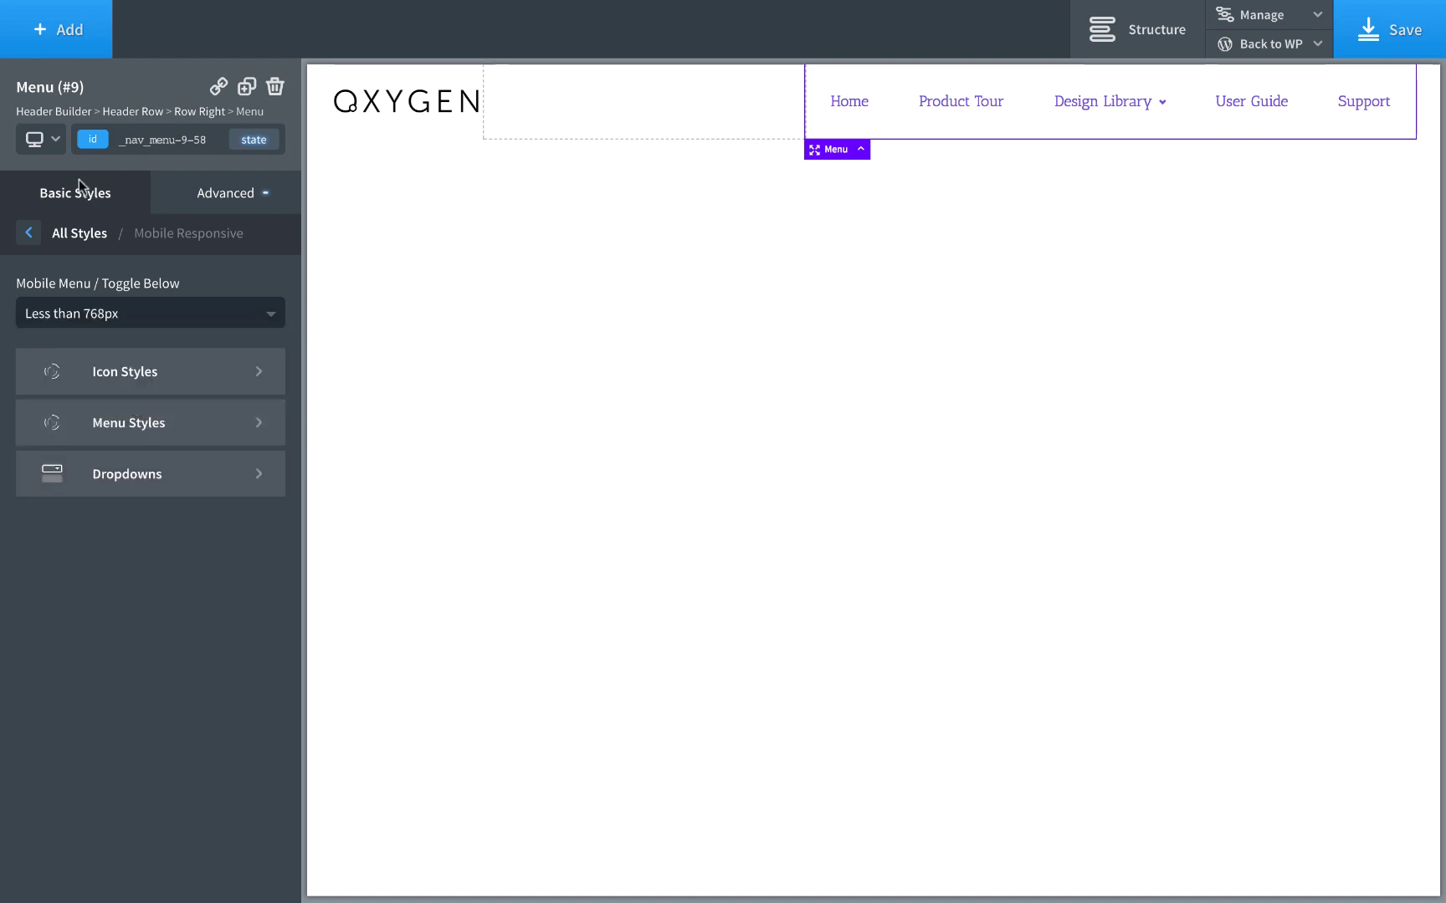
left_click(38, 139)
left_click(59, 202)
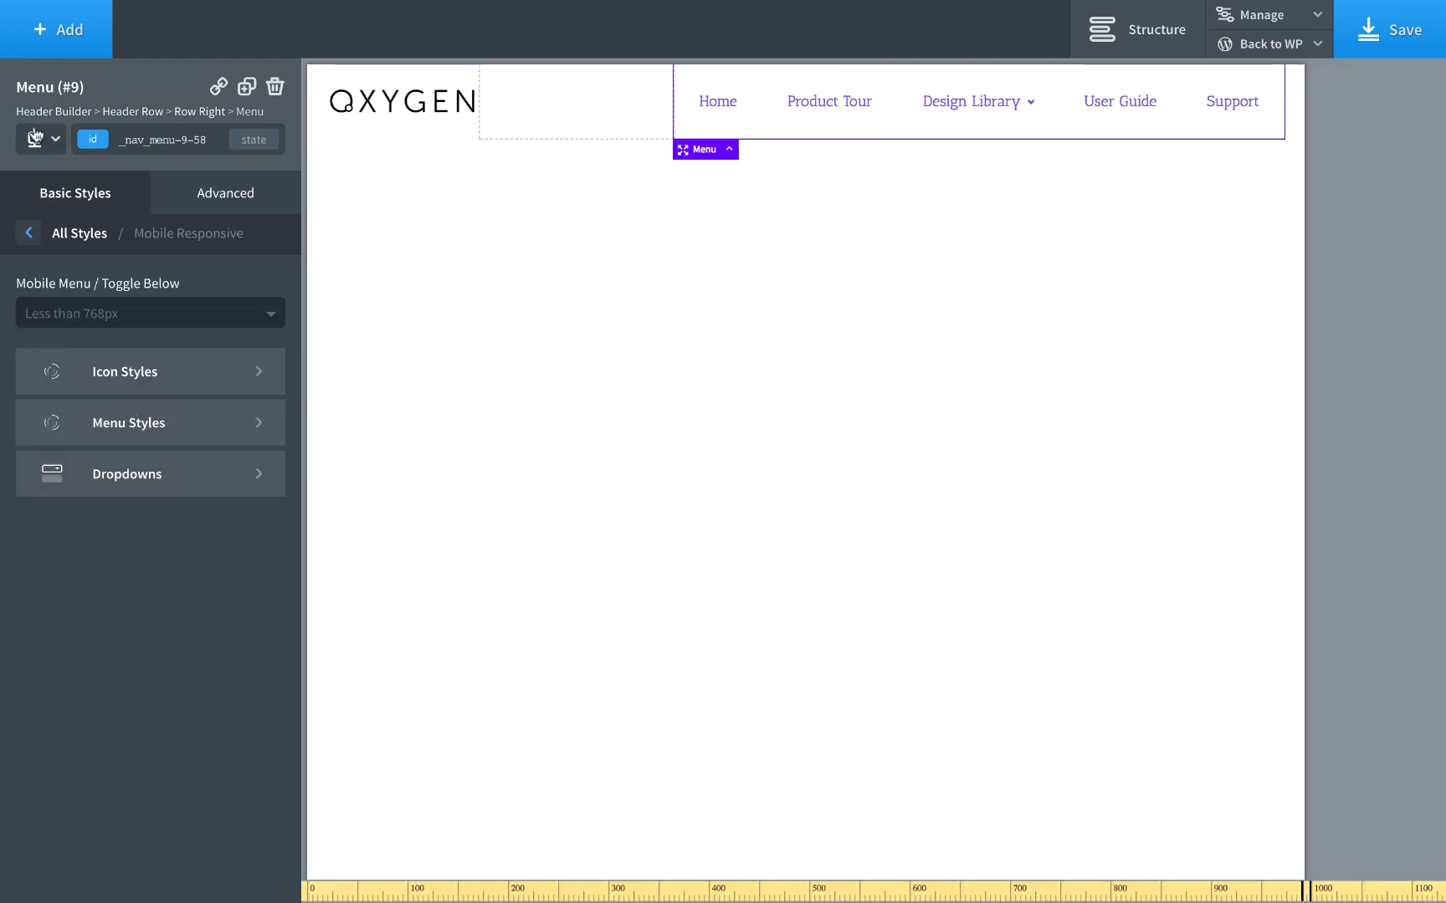
left_click(38, 139)
left_click(57, 230)
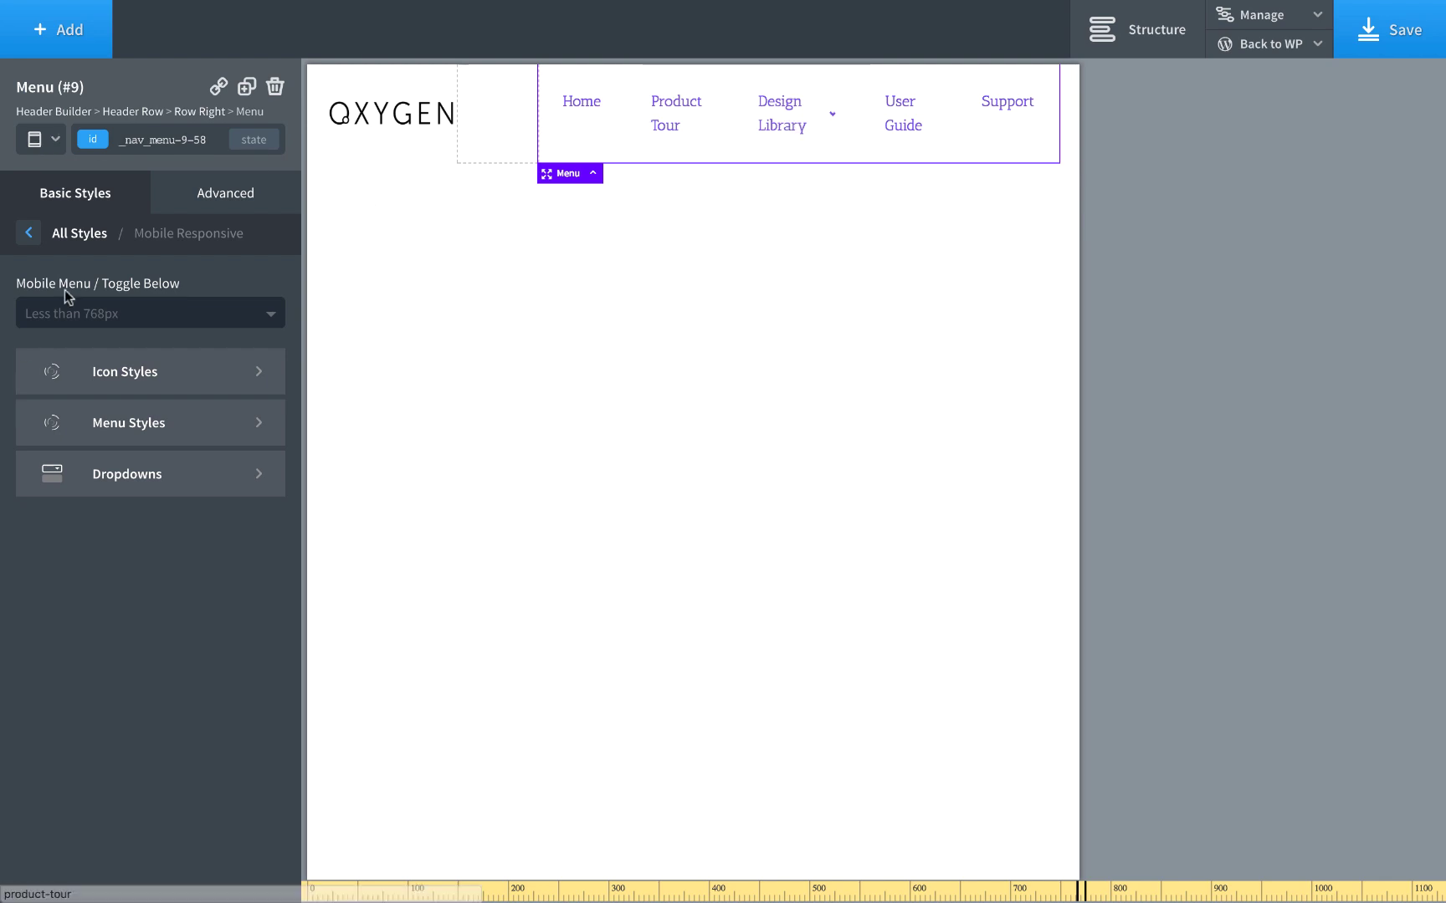
- Change the collapse point to below 992px and check the hamburger menu at 1120px and 992px
left_click(85, 327)
left_click(124, 378)
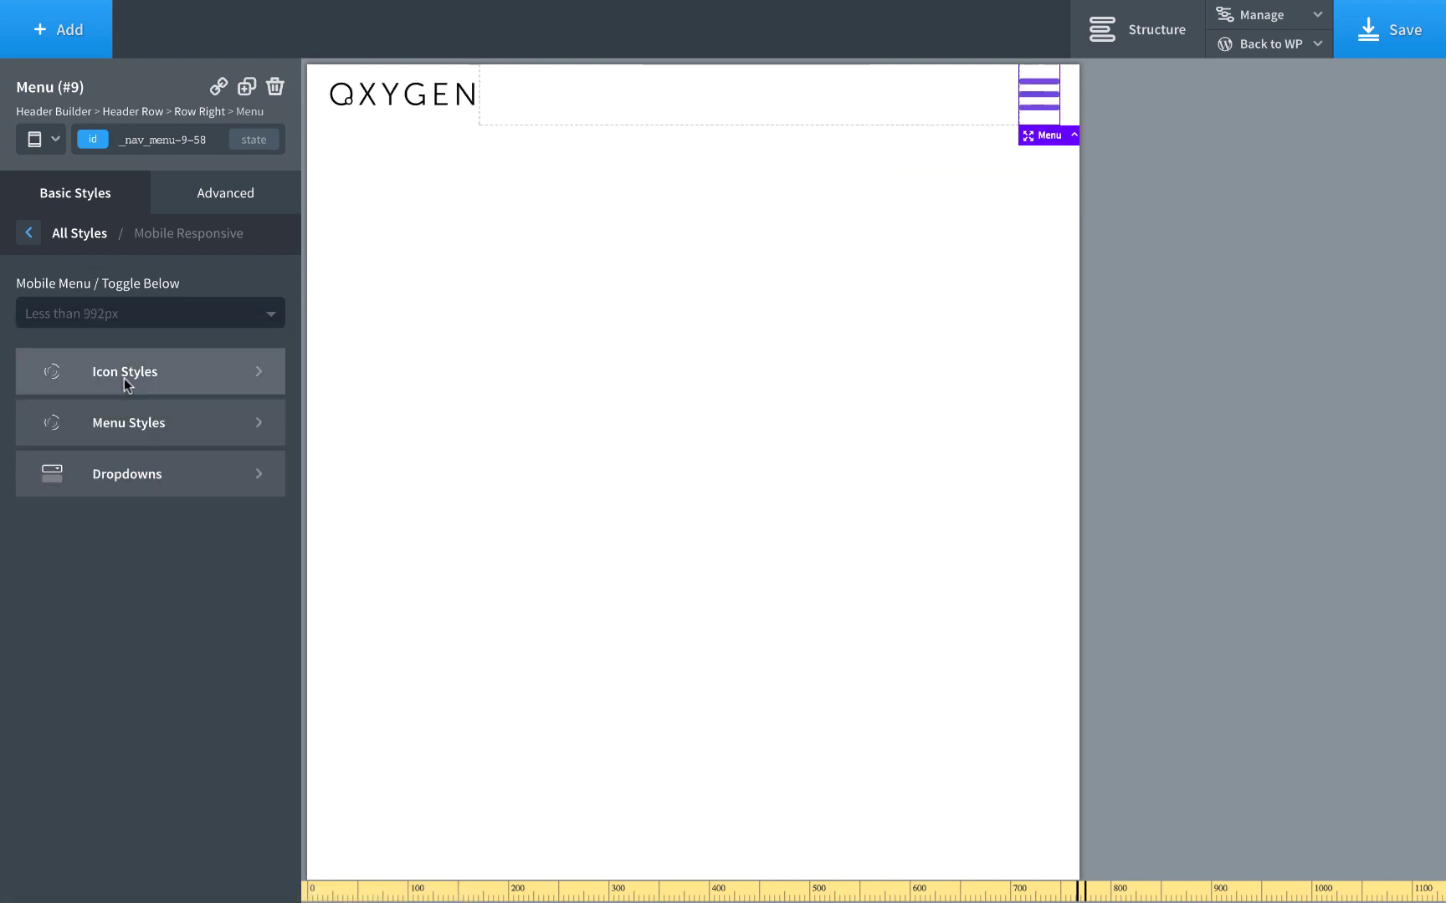
left_click(34, 139)
left_click(67, 173)
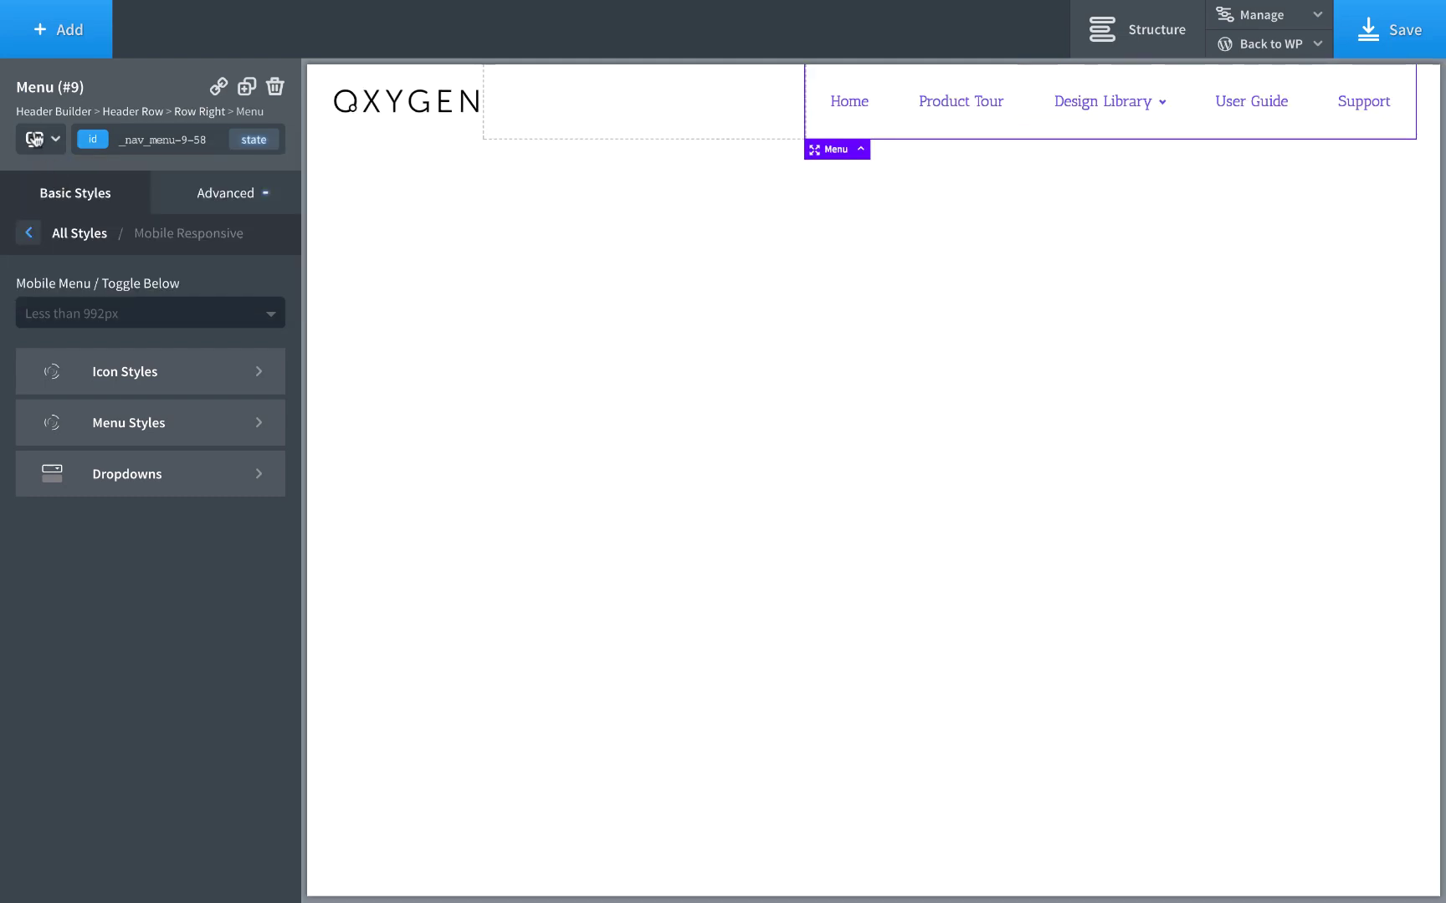
left_click(34, 137)
left_click(50, 200)
left_click(34, 139)
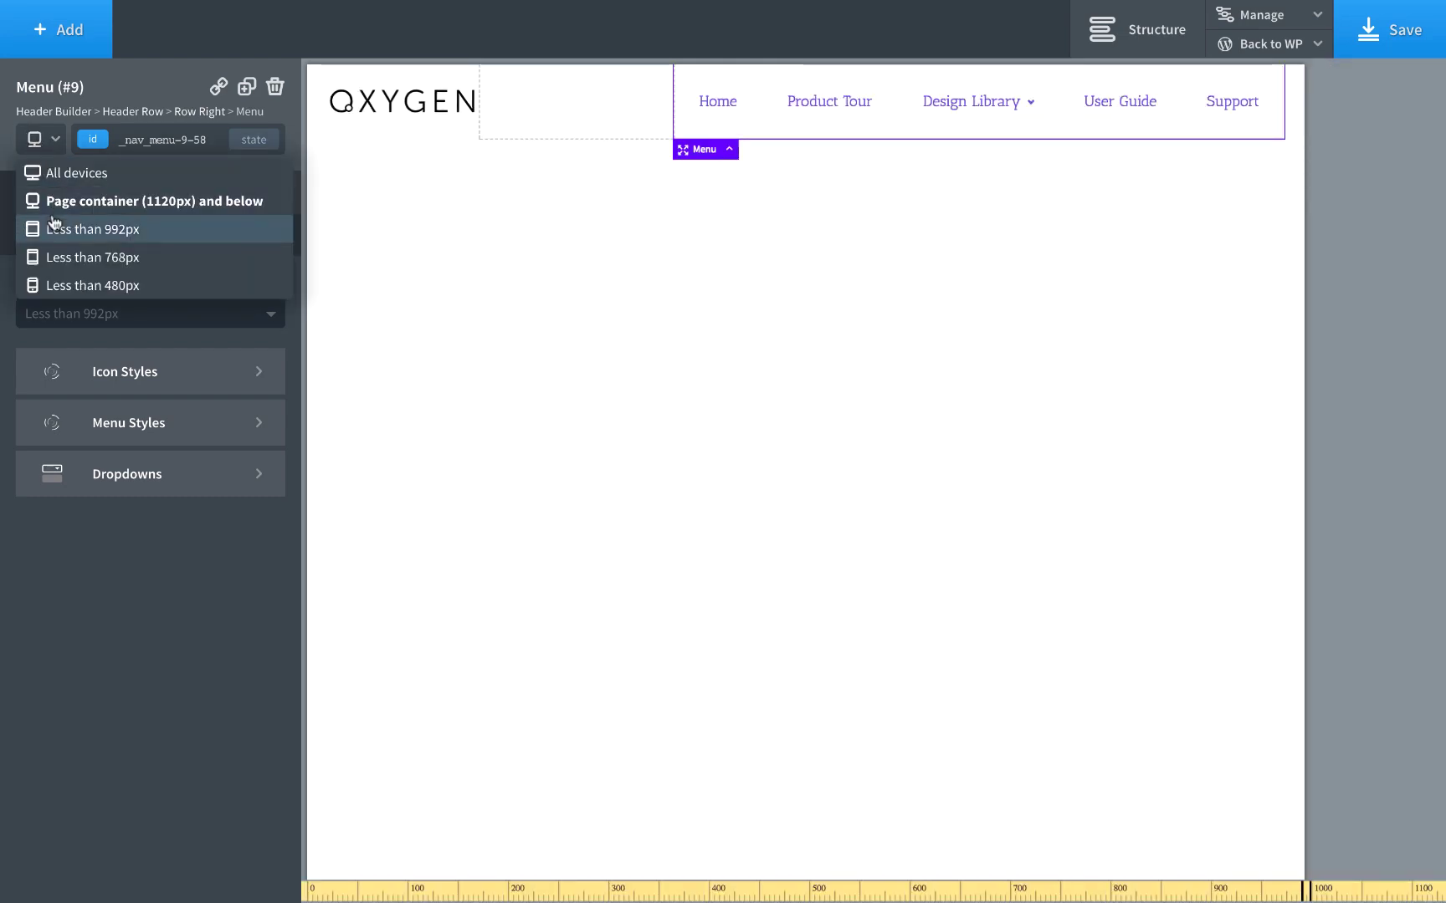
left_click(52, 228)
left_click(1039, 93)
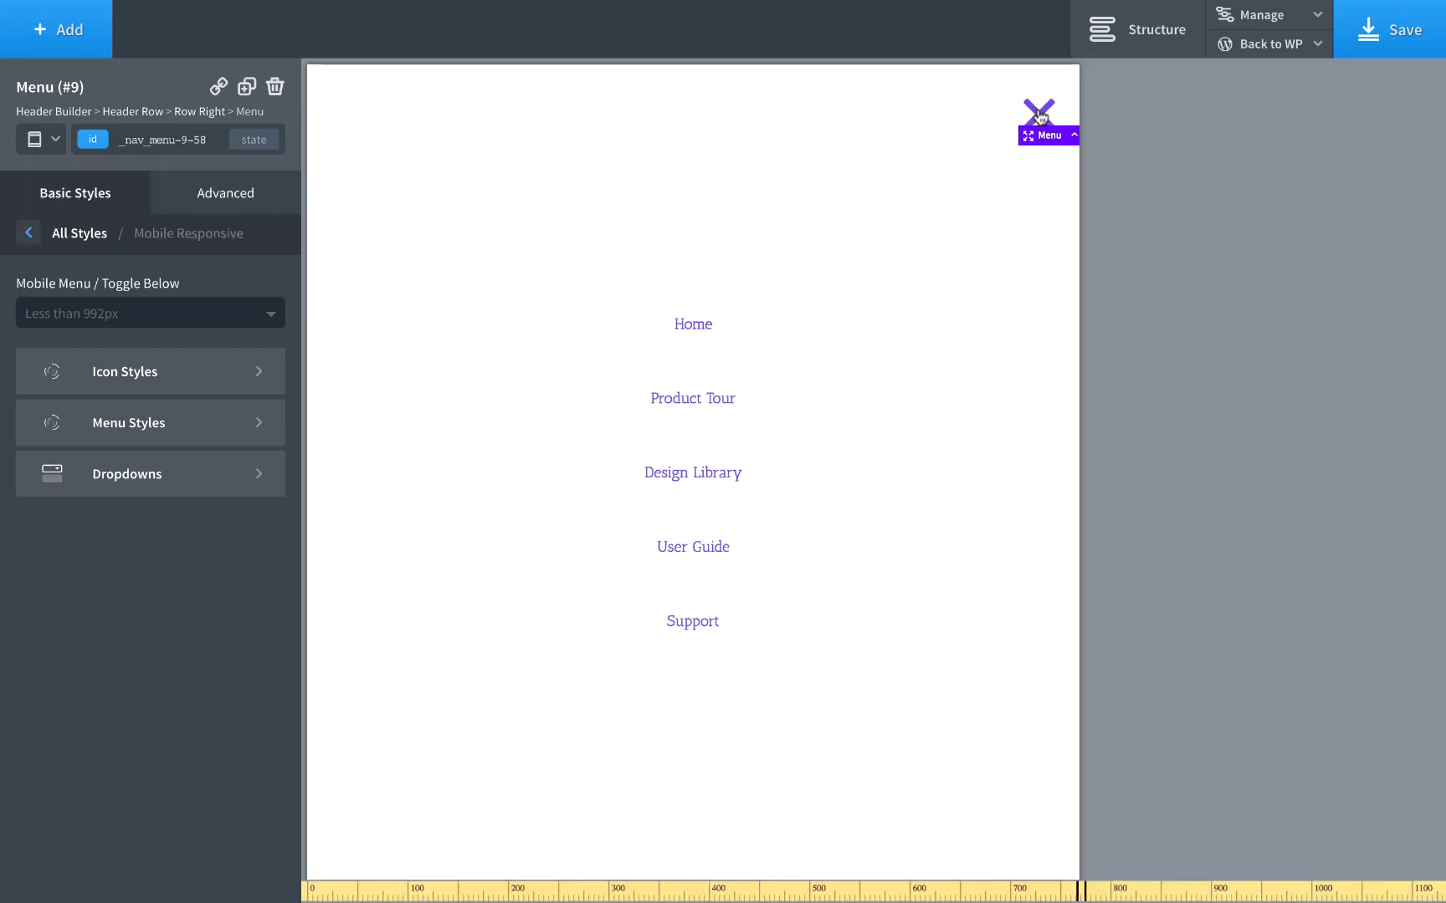
left_click(1041, 107)
- Set the hamburger icon size to 30 and adjust its top/bottom margin value
left_click(106, 388)
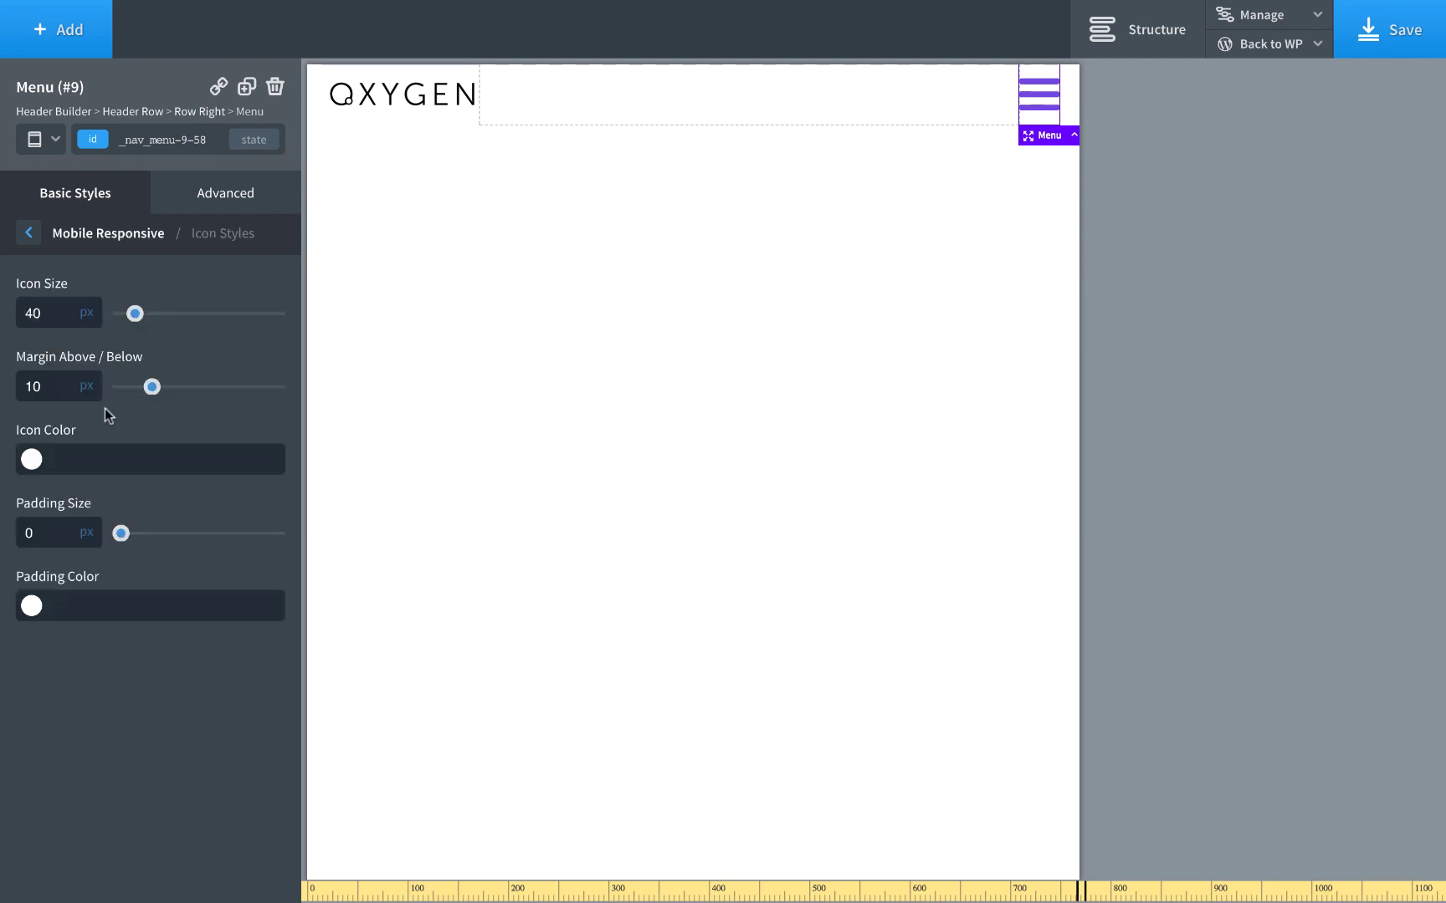
type("black")
double_click(28, 312)
type("30")
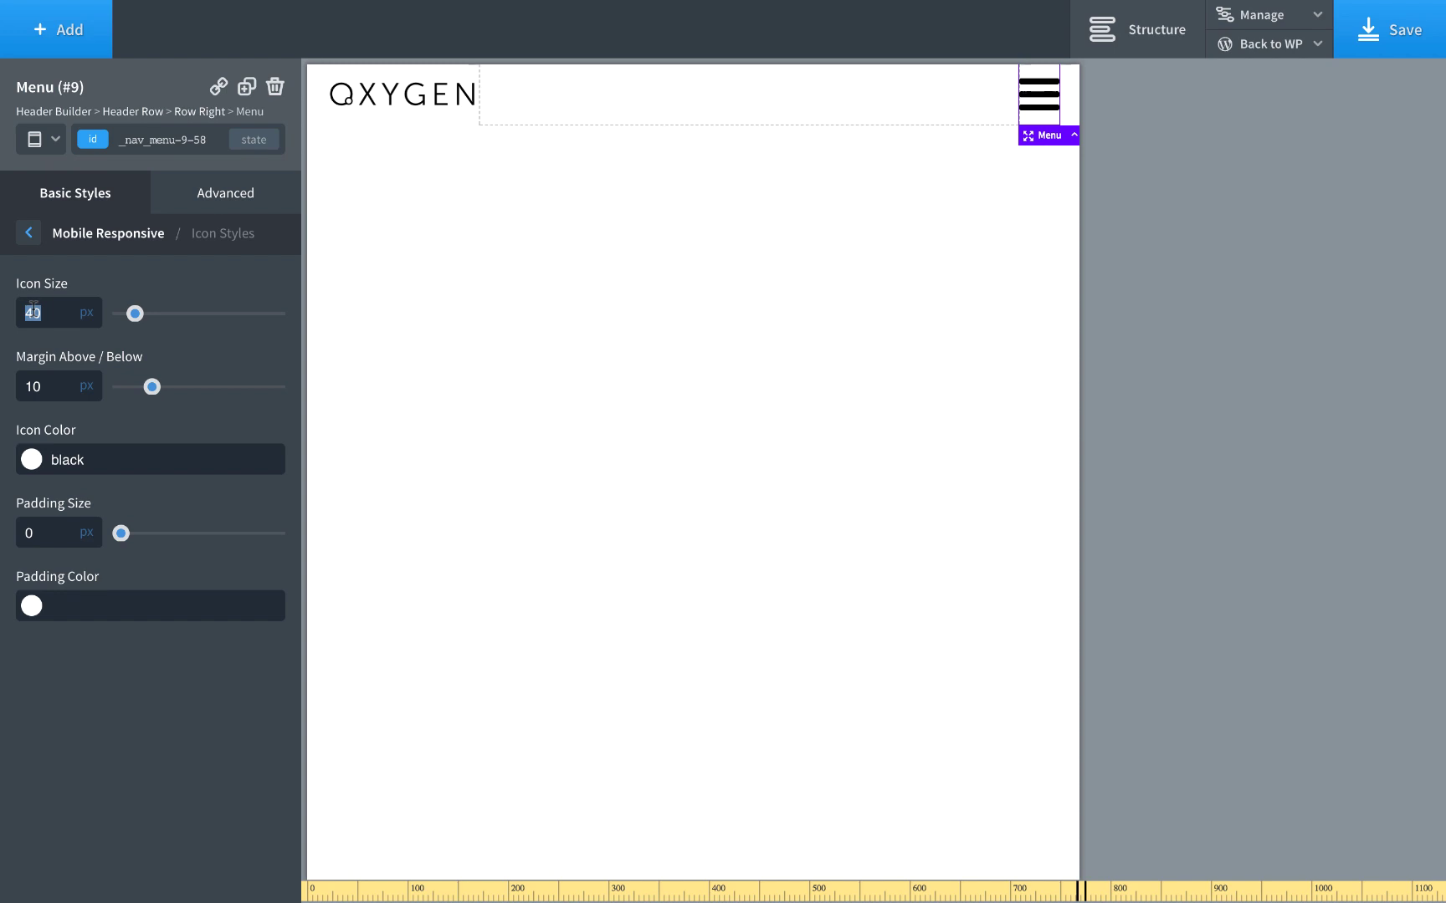
double_click(33, 386)
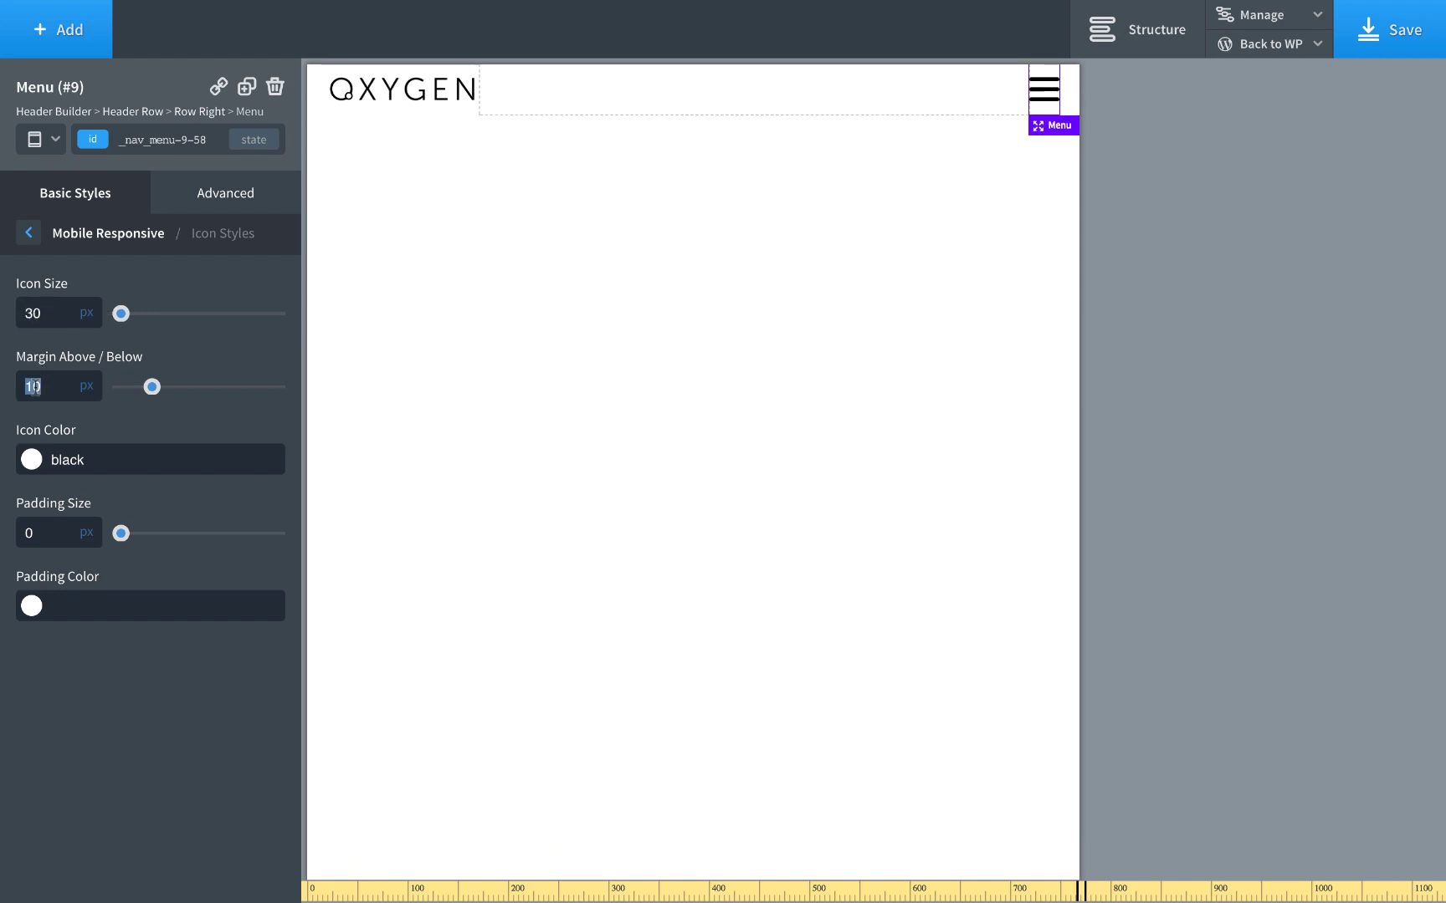
type("20")
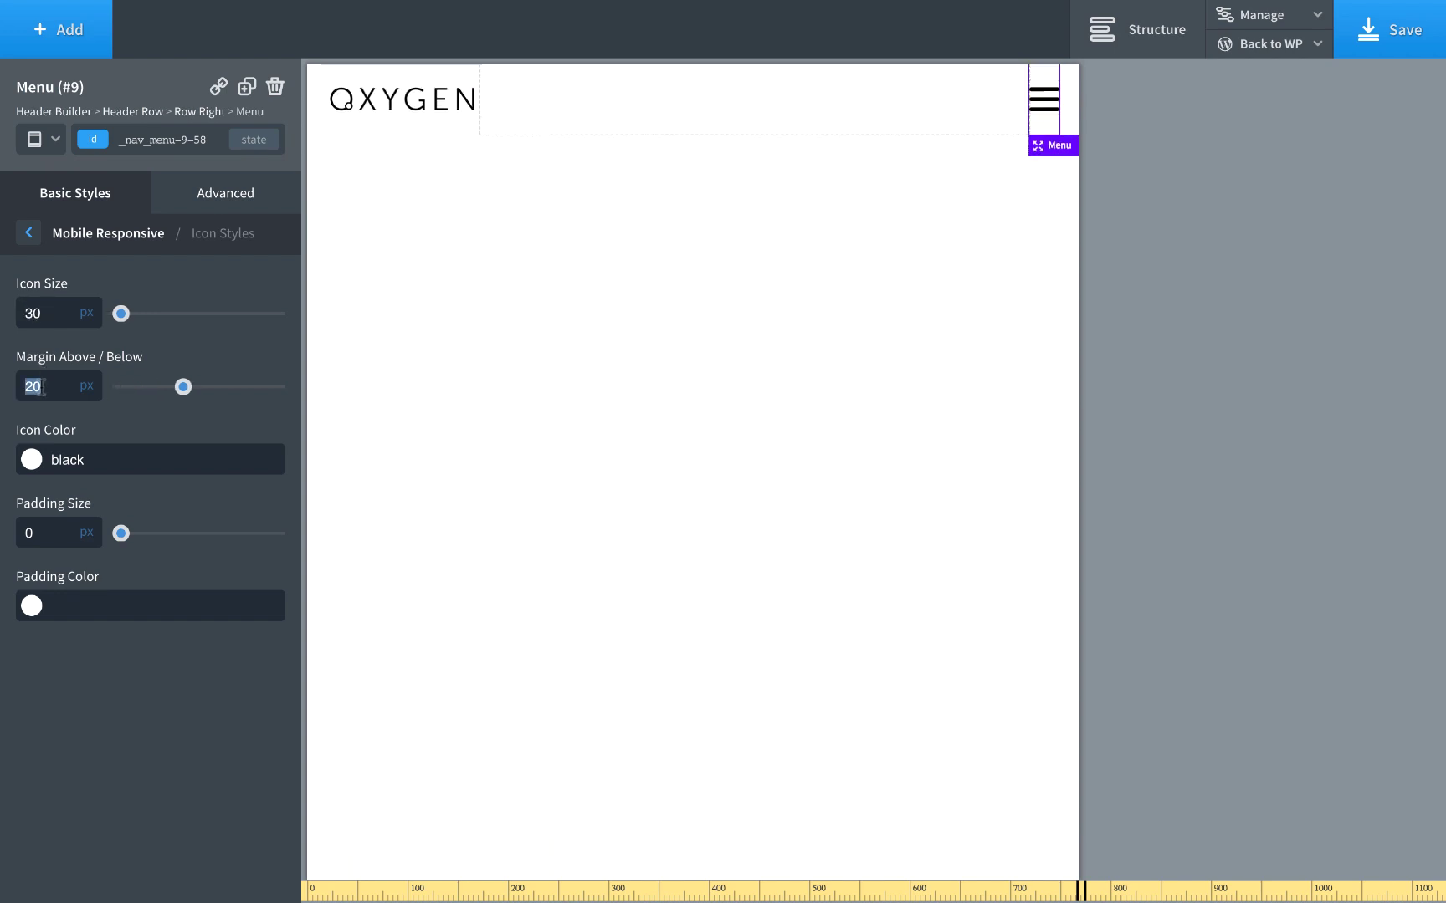
type("10")
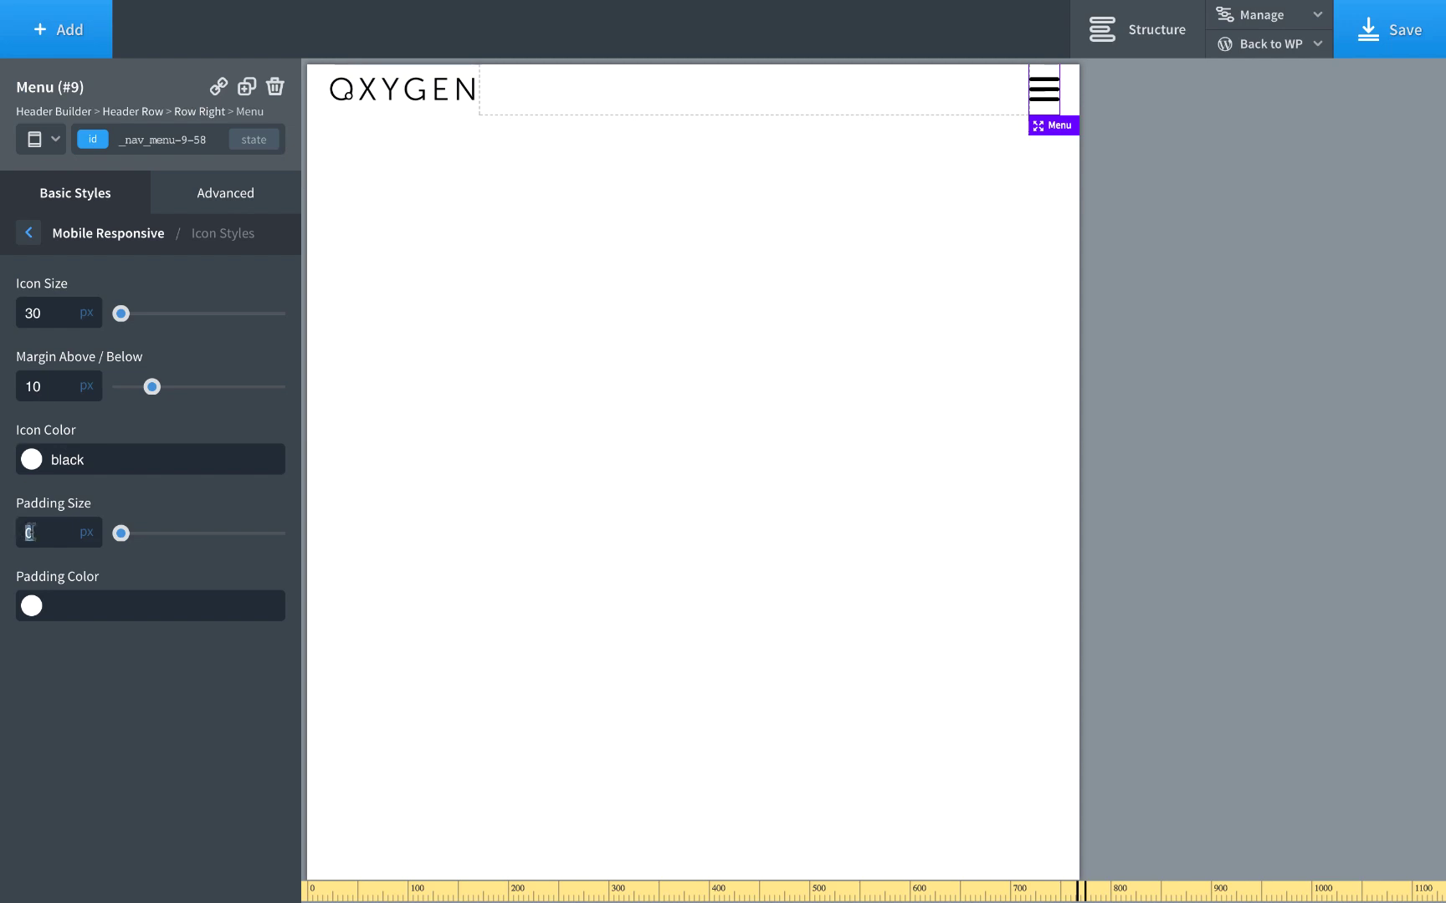
- Make the toggle icon white on a black square with 20px padding and preview it
double_click(67, 459)
type("white")
type("black")
double_click(50, 534)
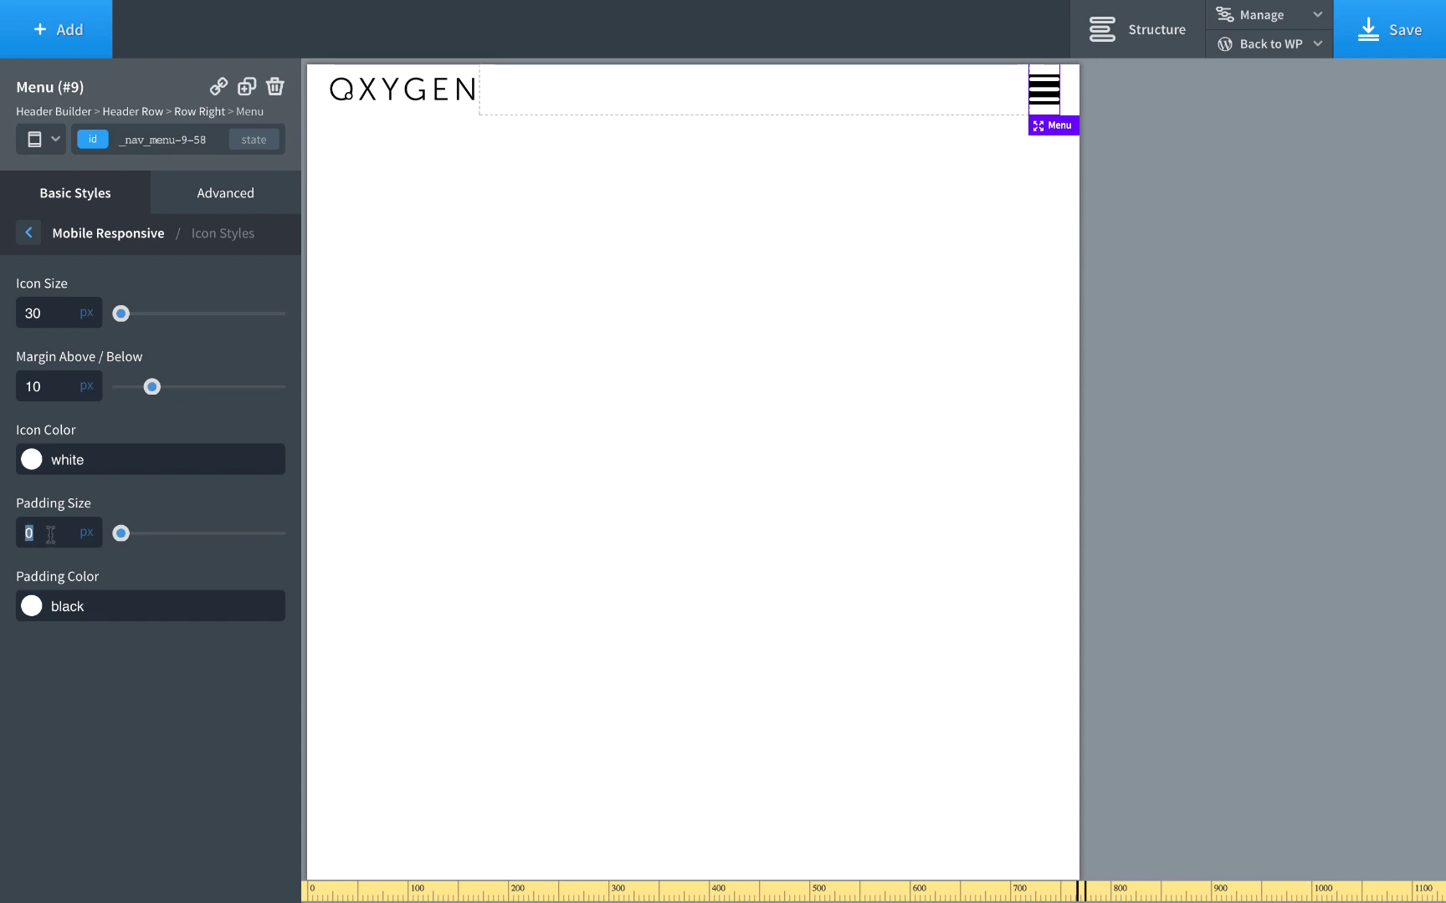
type("20")
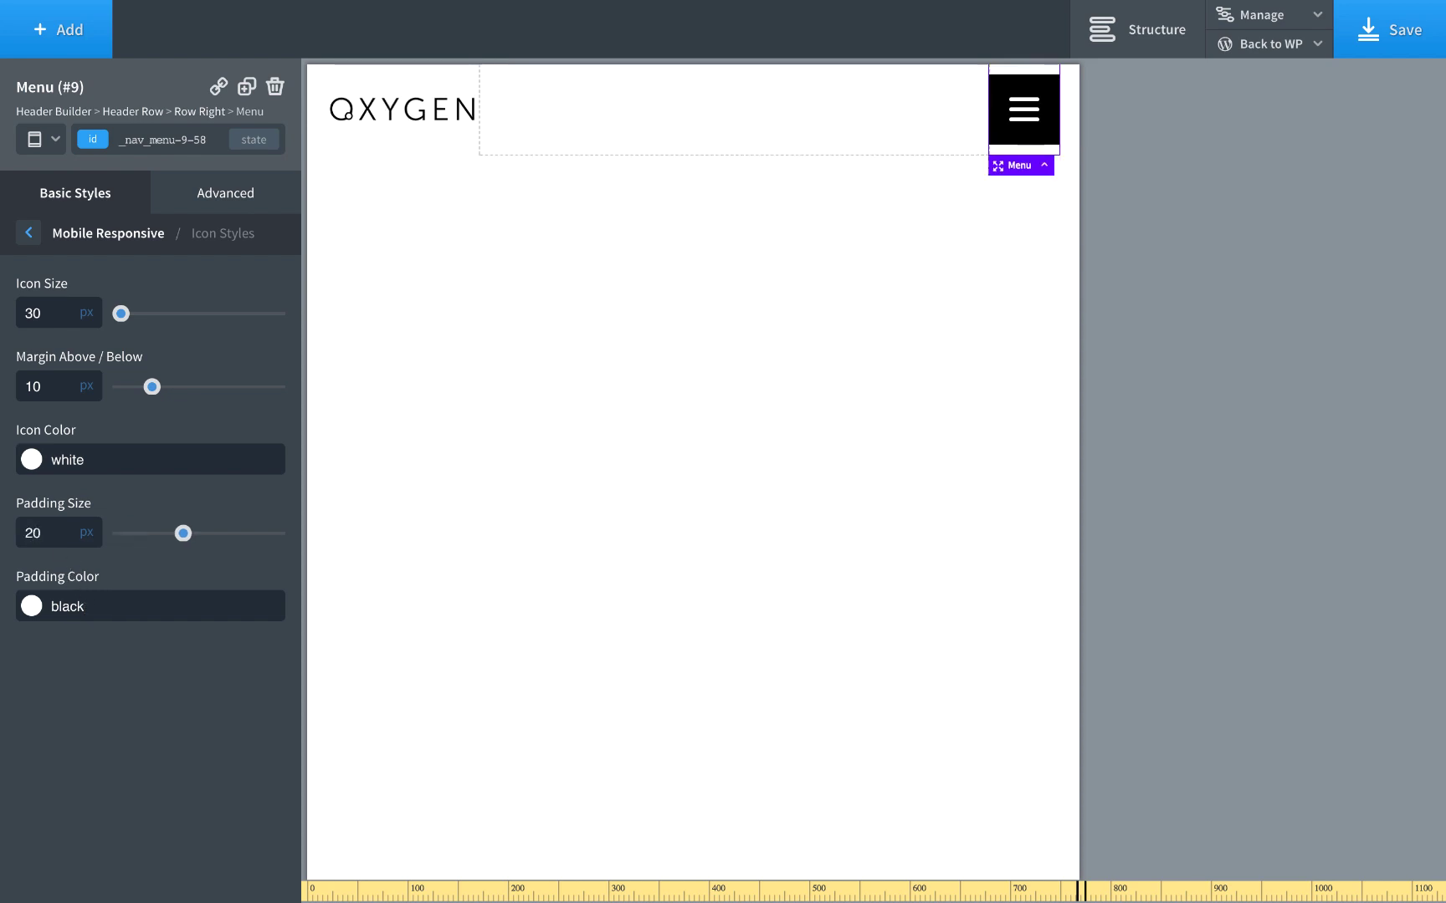
left_click(1008, 124)
left_click(1026, 136)
left_click(1026, 135)
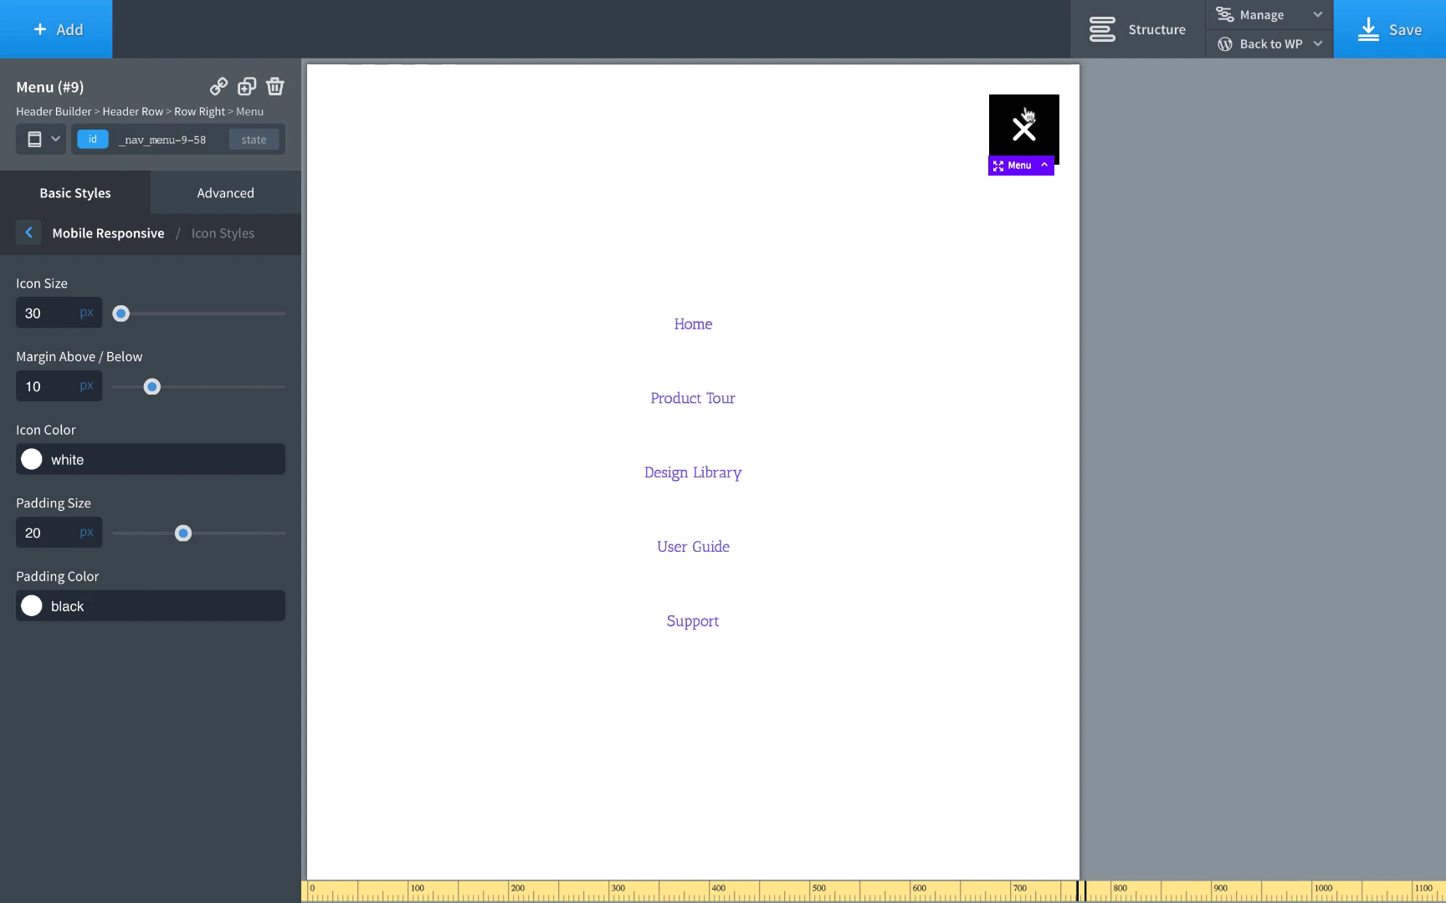
left_click(1026, 135)
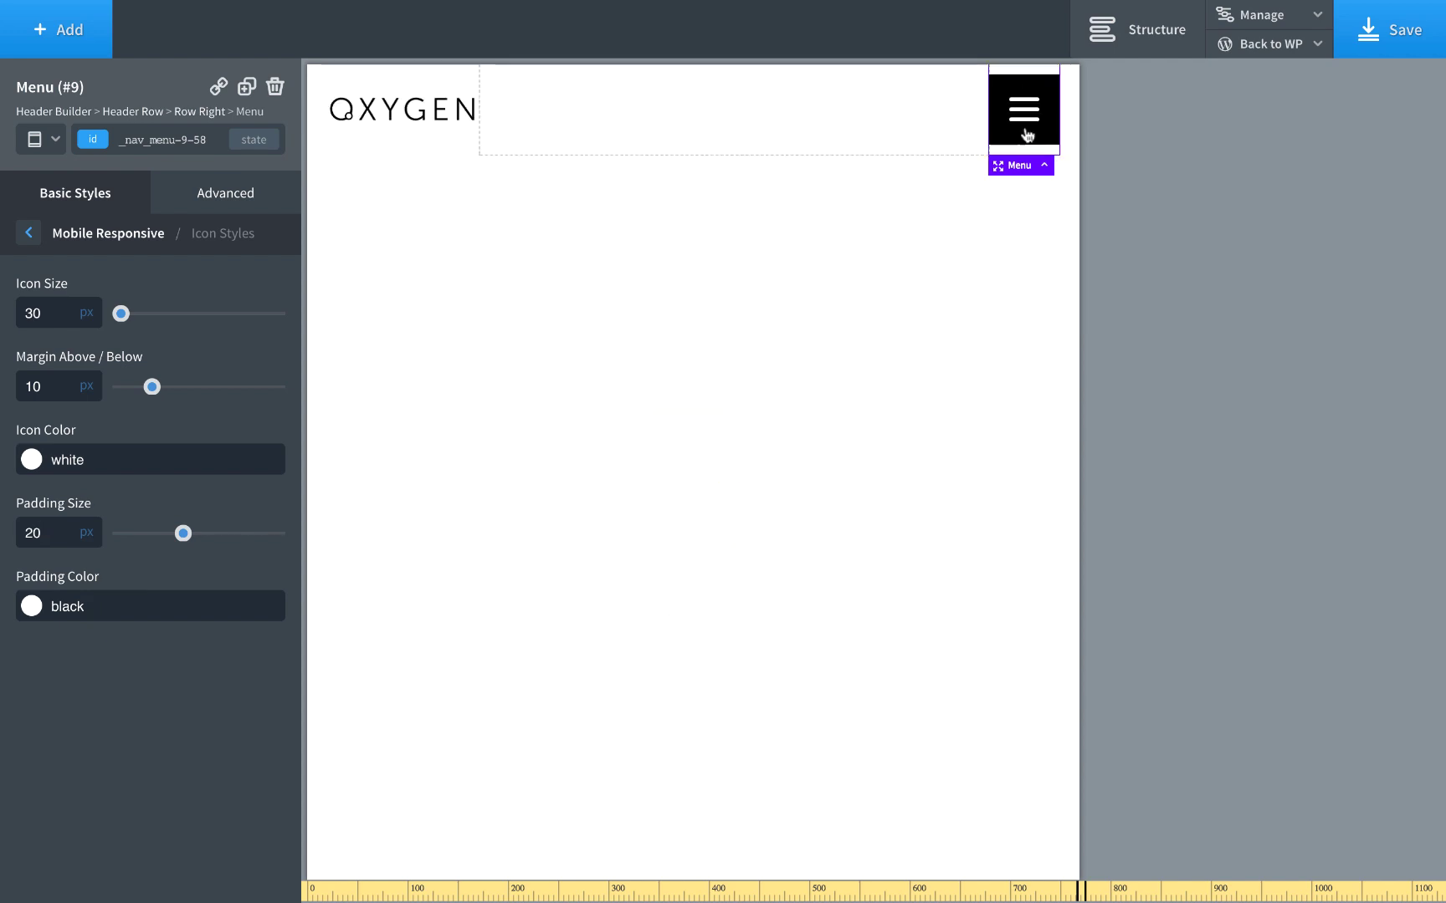
left_click(104, 235)
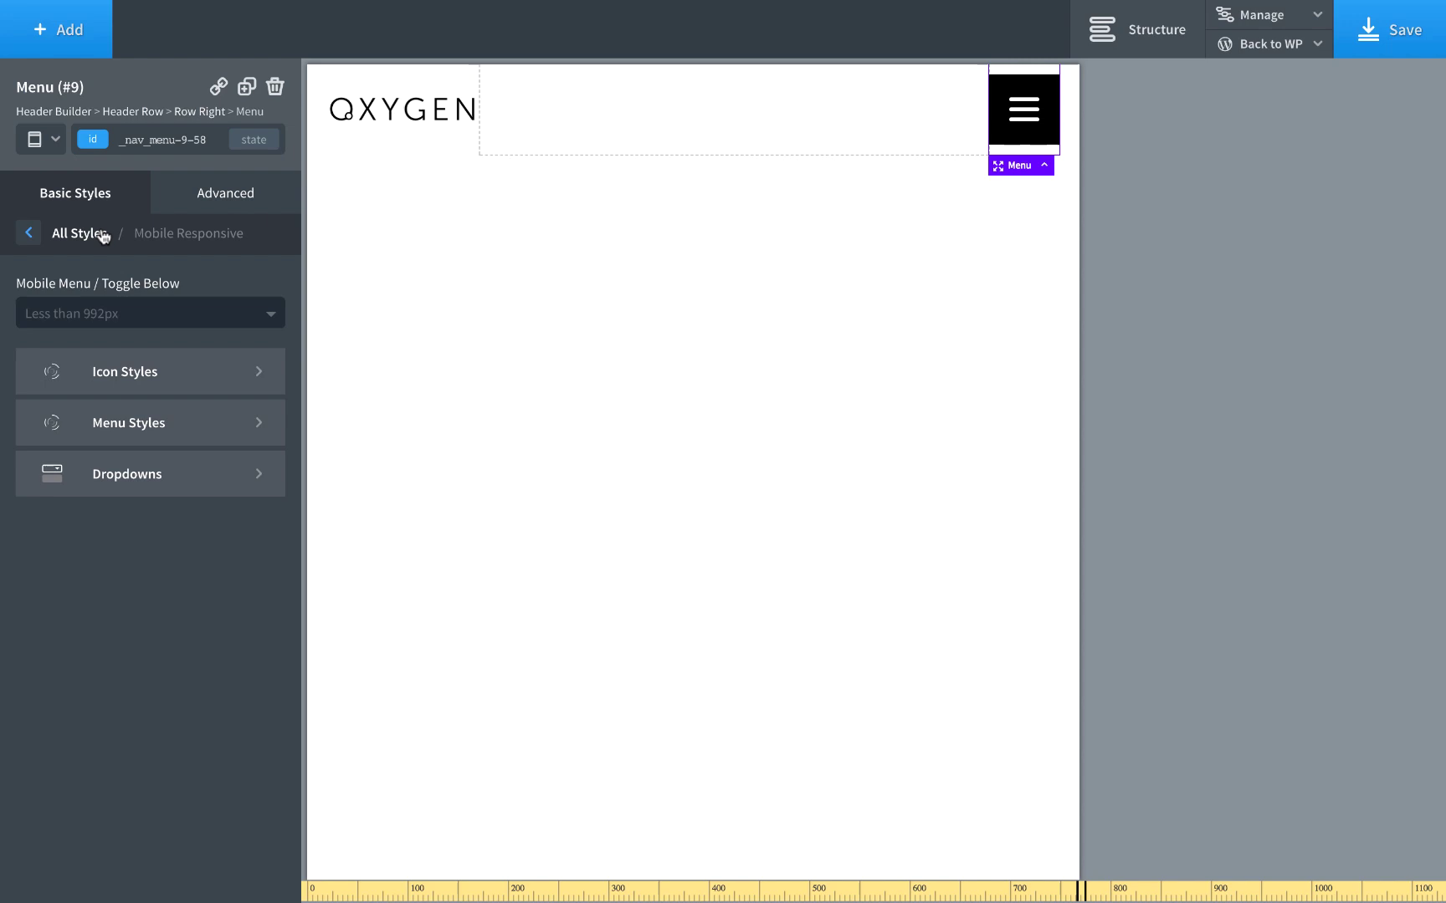
- Give the mobile menu a black background, white link text and 10px padding on all link sides
left_click(124, 425)
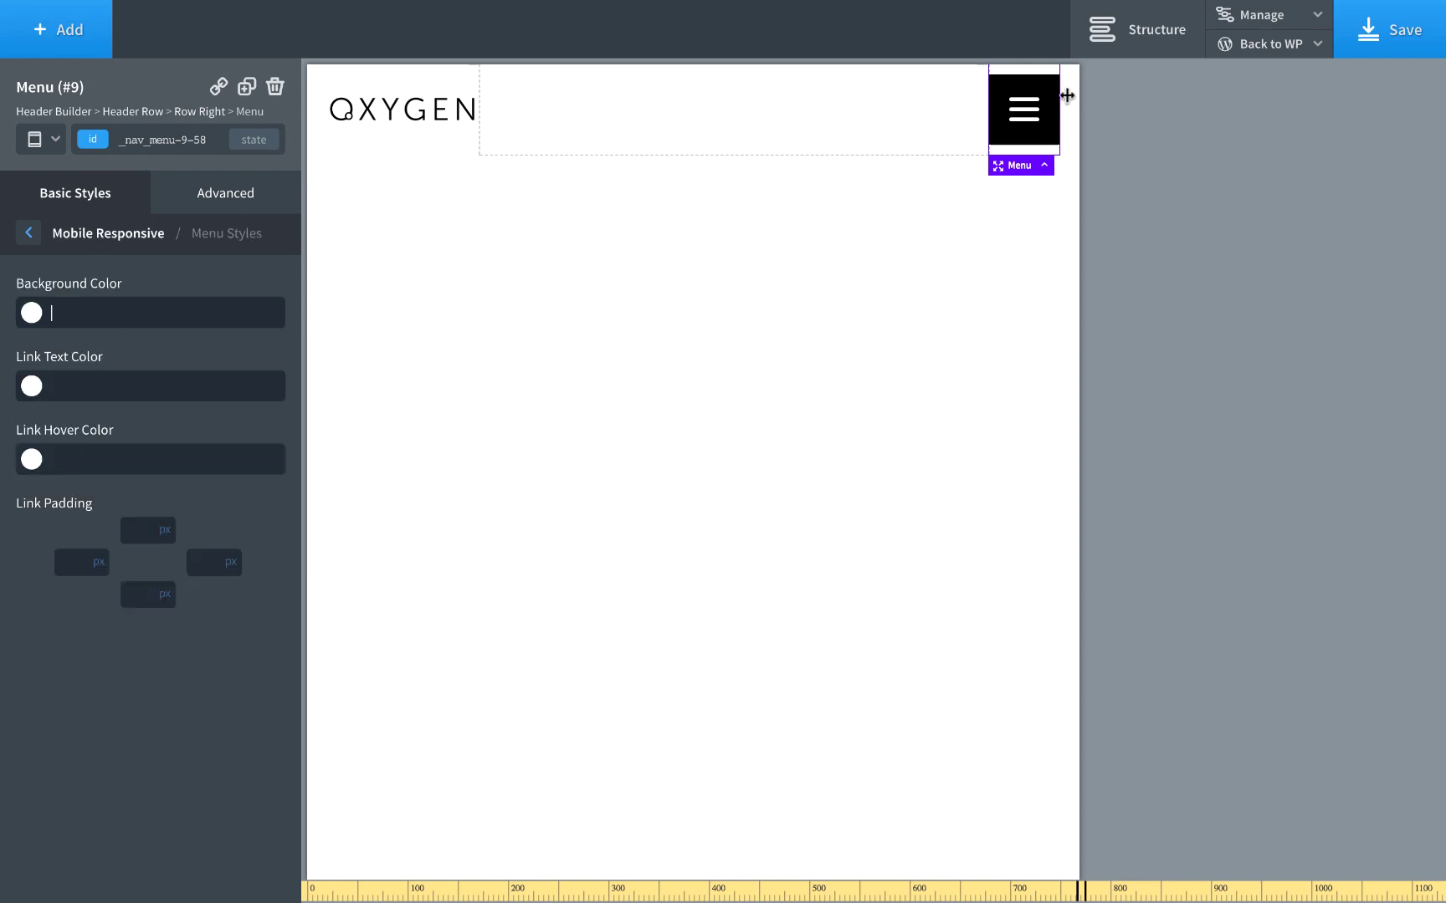
left_click(1000, 122)
left_click(1022, 126)
left_click(128, 316)
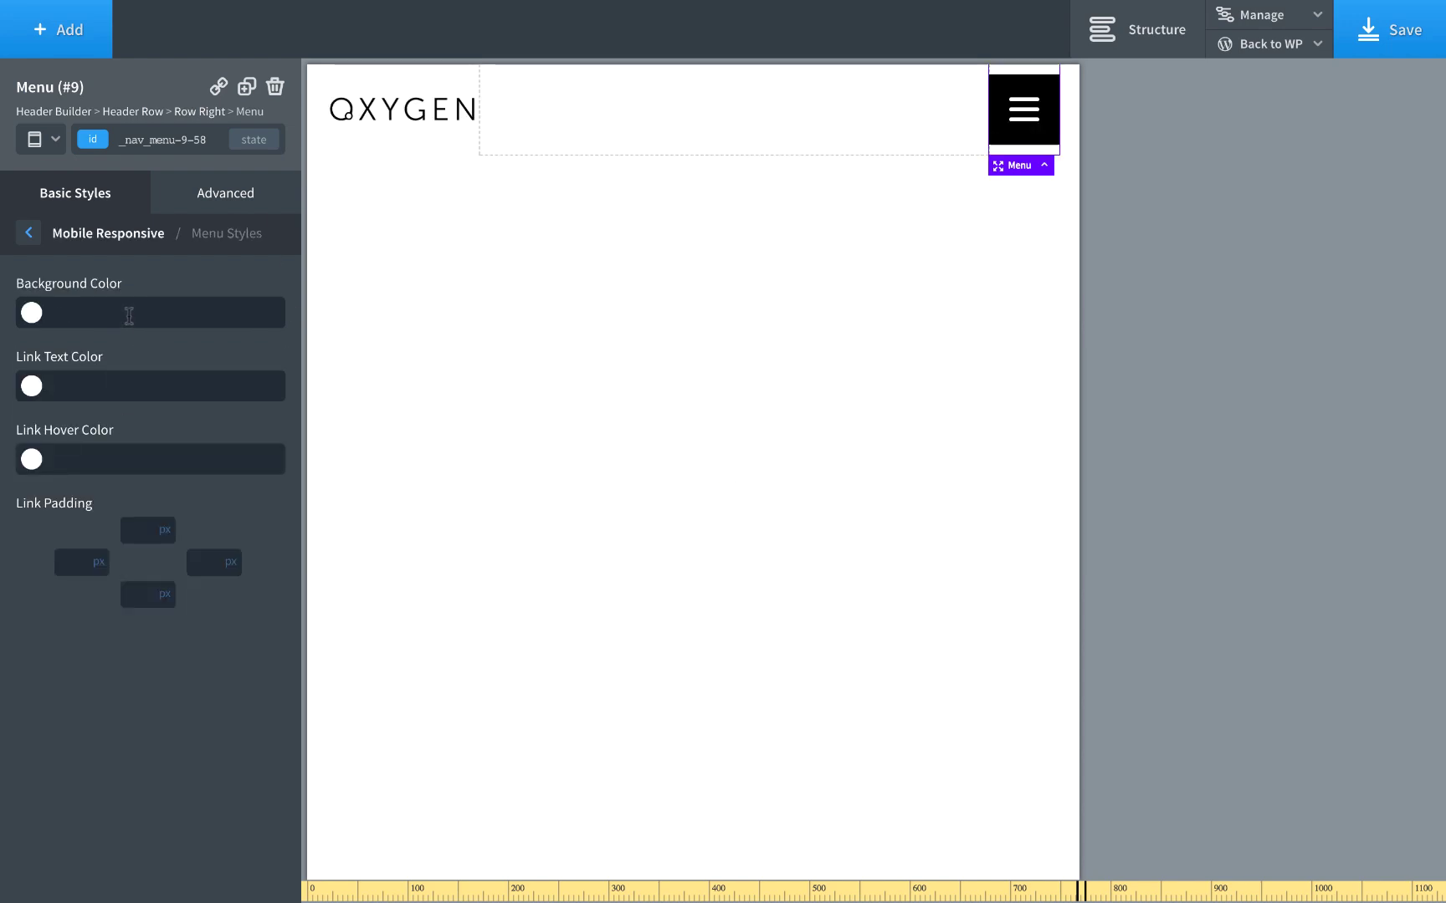
type("black")
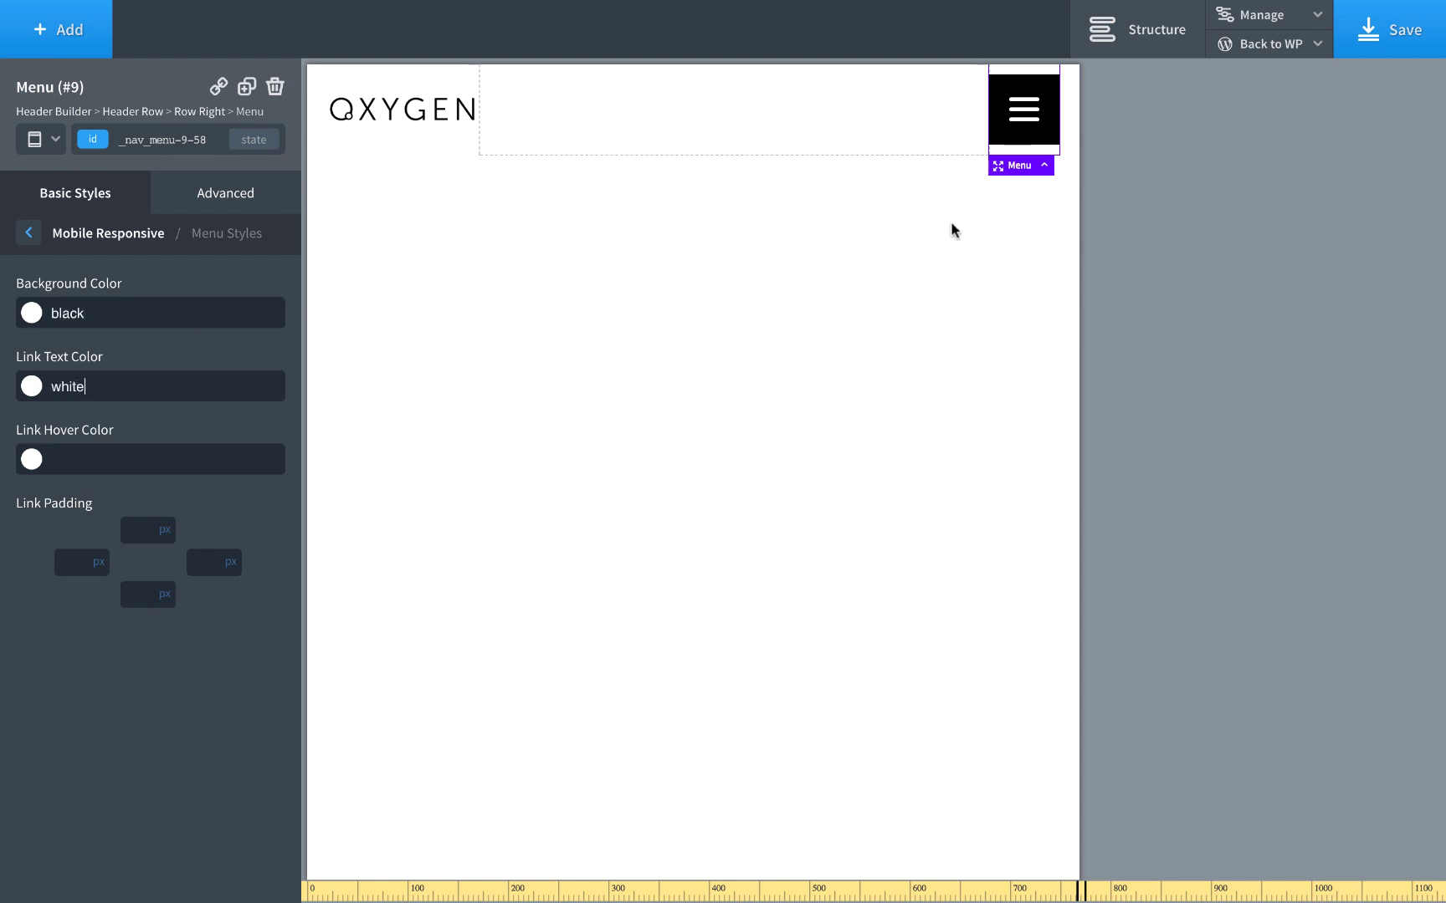
left_click(1007, 120)
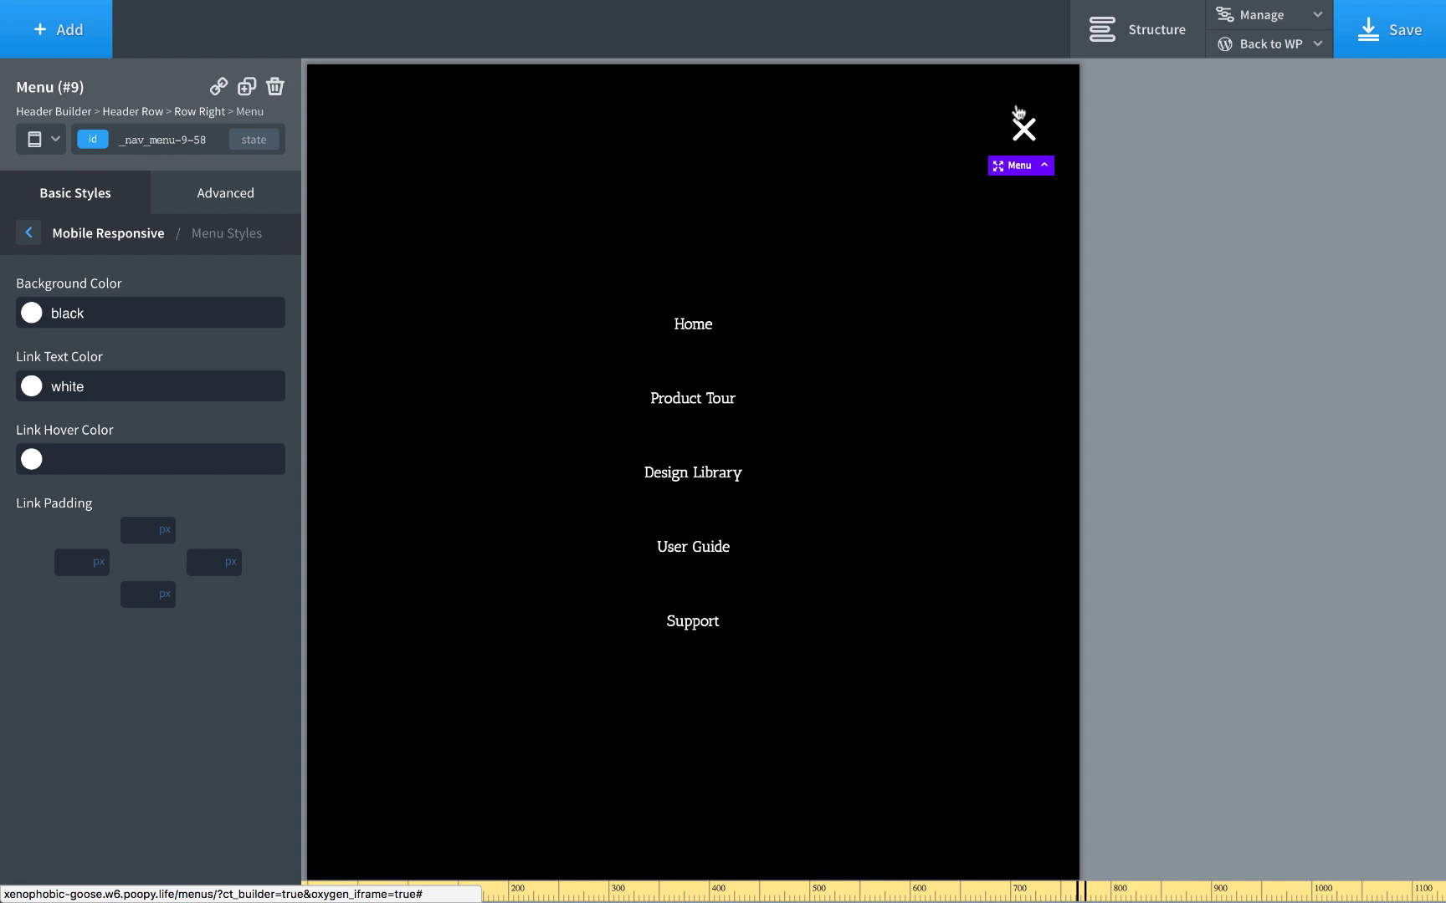
left_click(1020, 118)
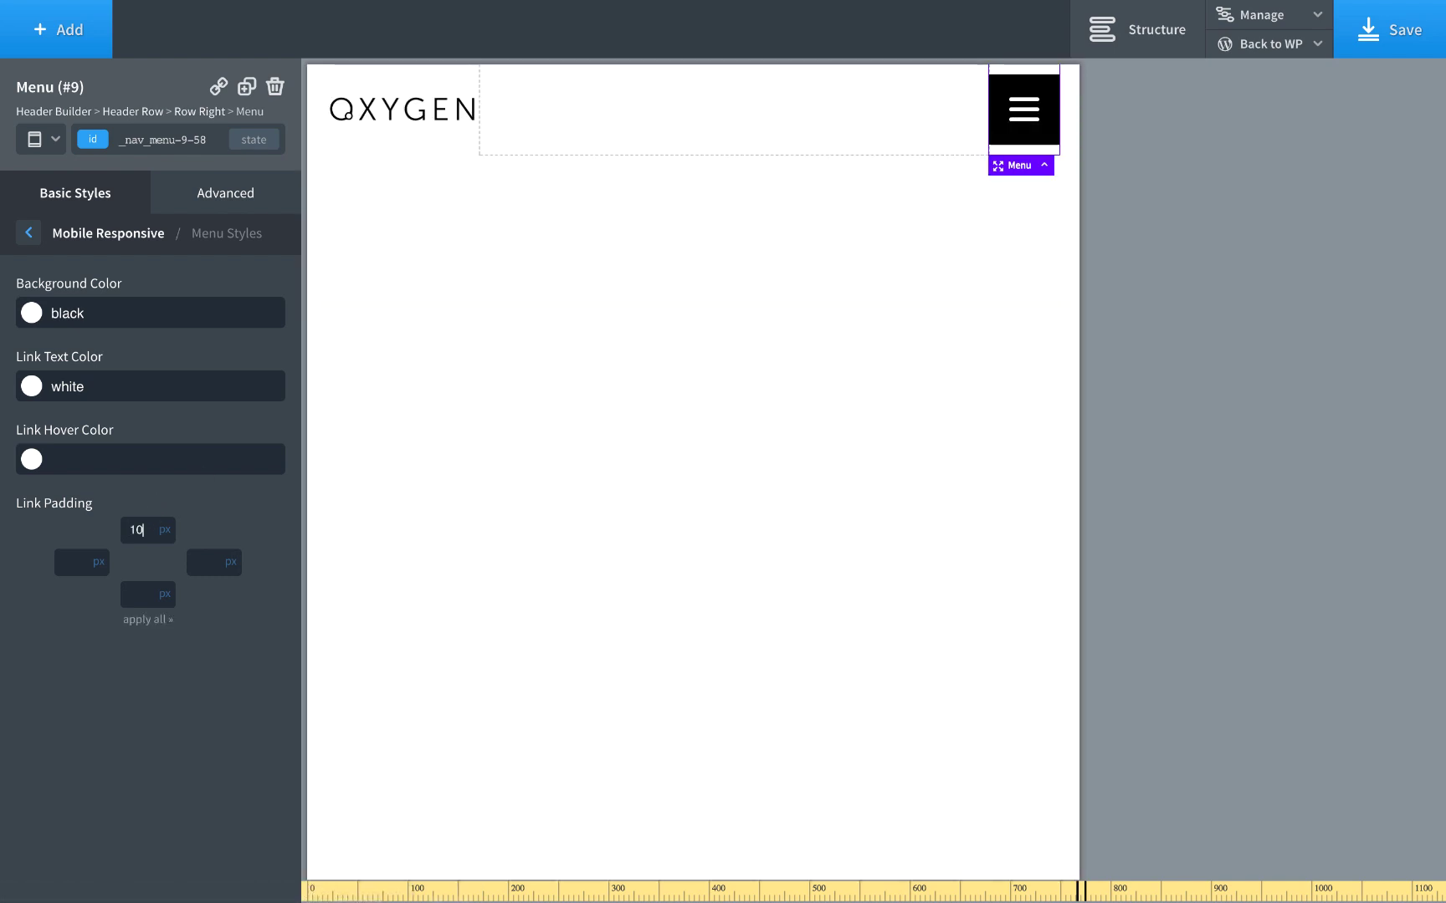
left_click(154, 625)
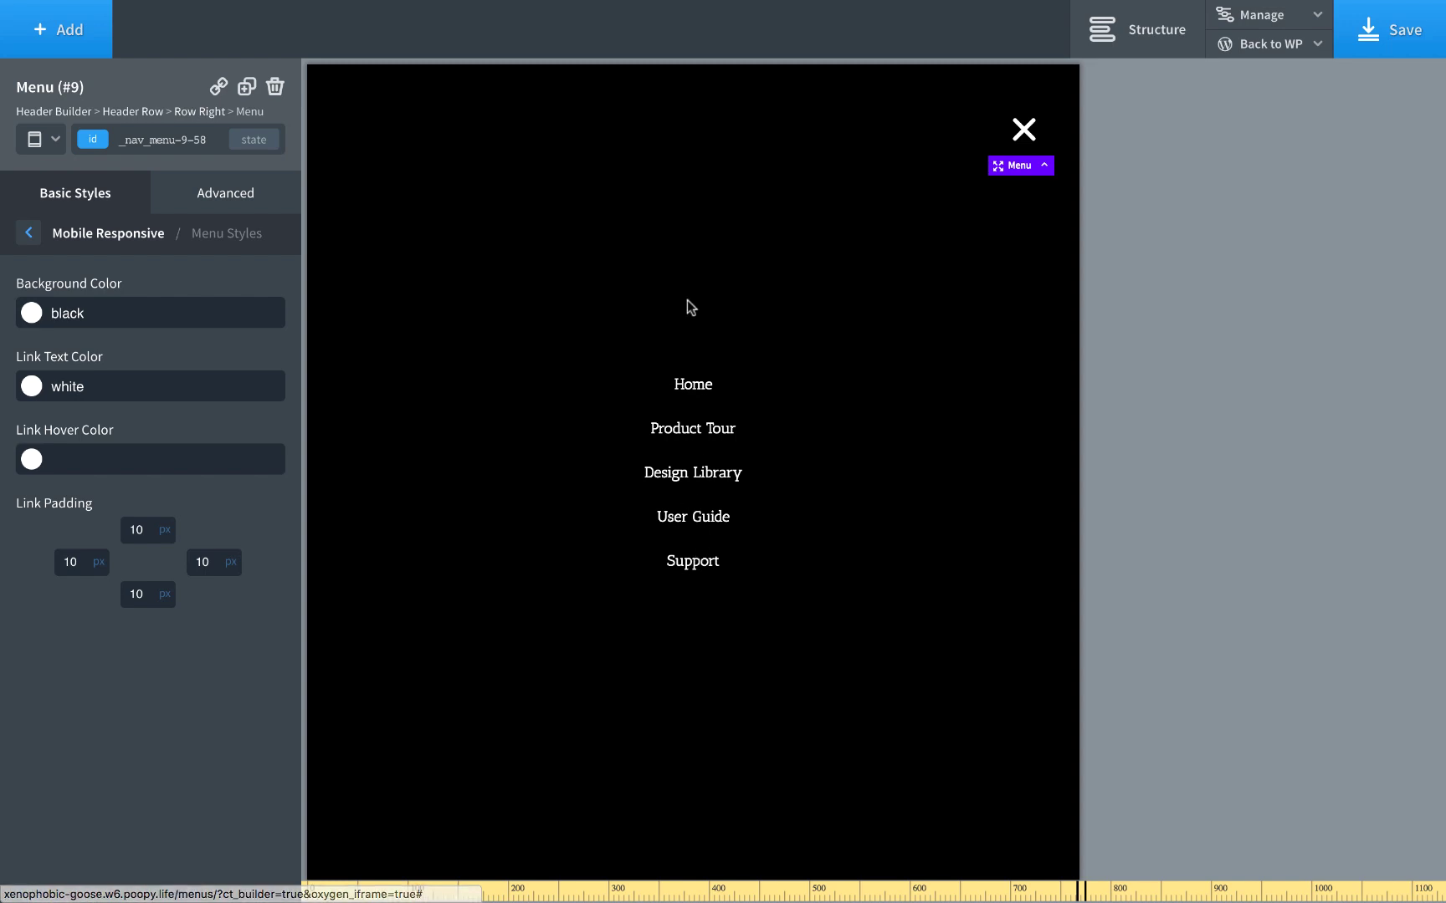
left_click(106, 238)
left_click(129, 477)
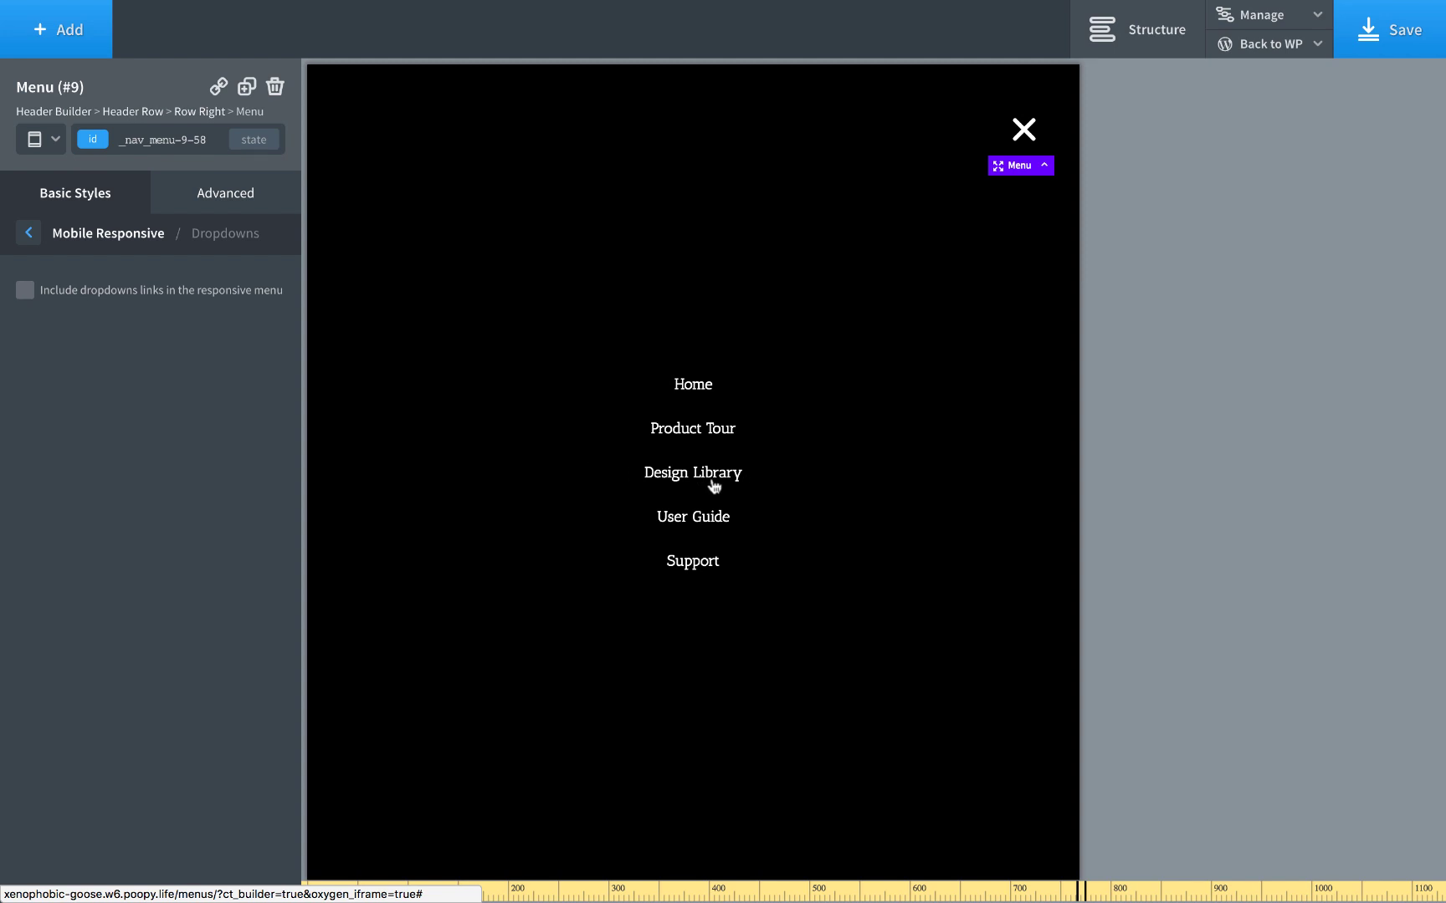
- Return to the menu's full style list and close the mobile menu overlay on the canvas
left_click(107, 237)
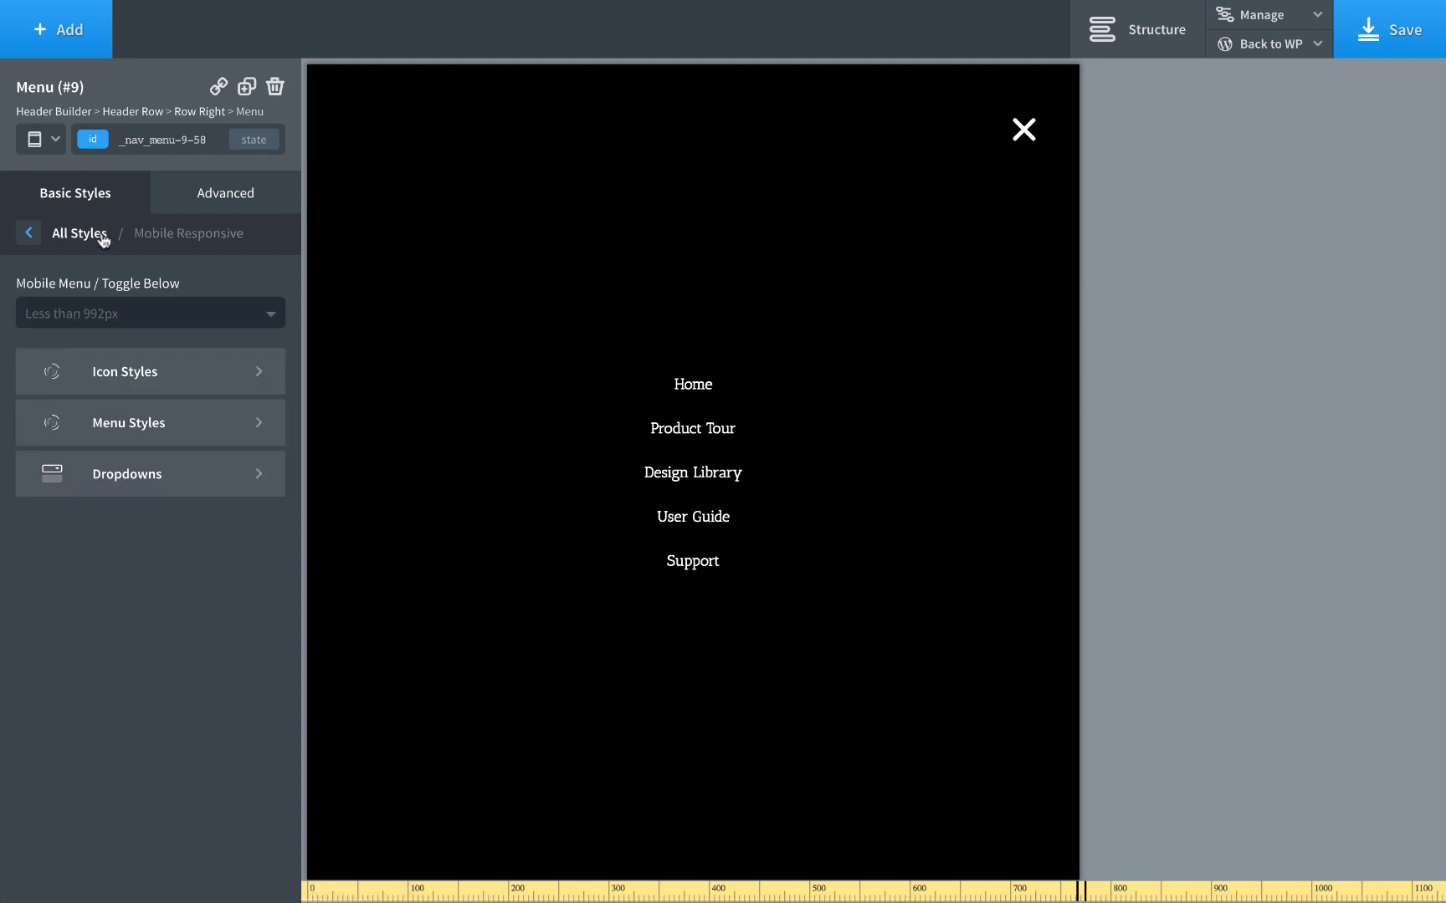
left_click(103, 237)
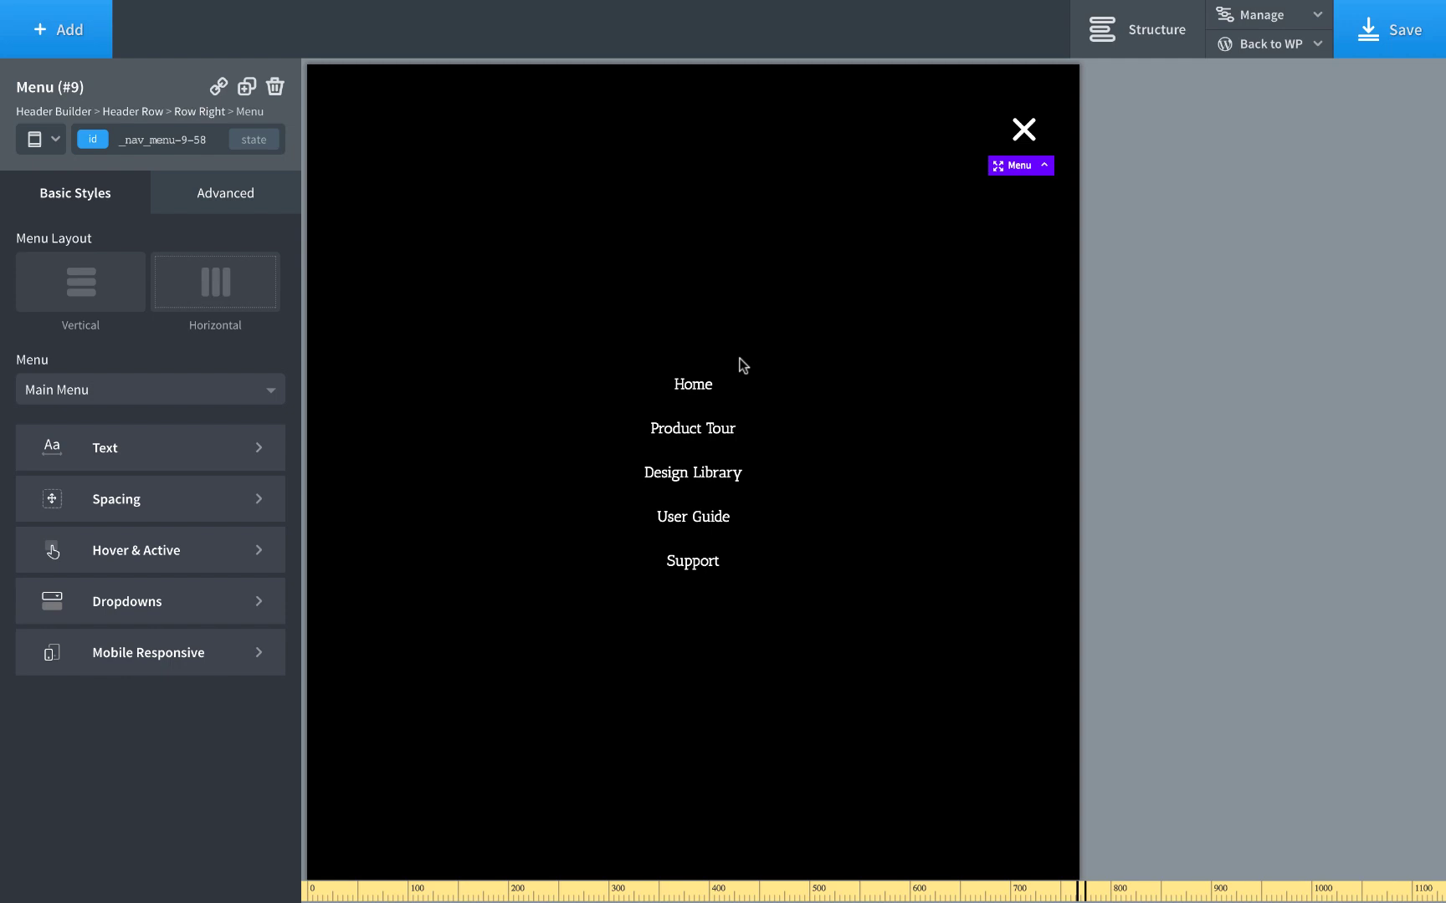
left_click(1014, 129)
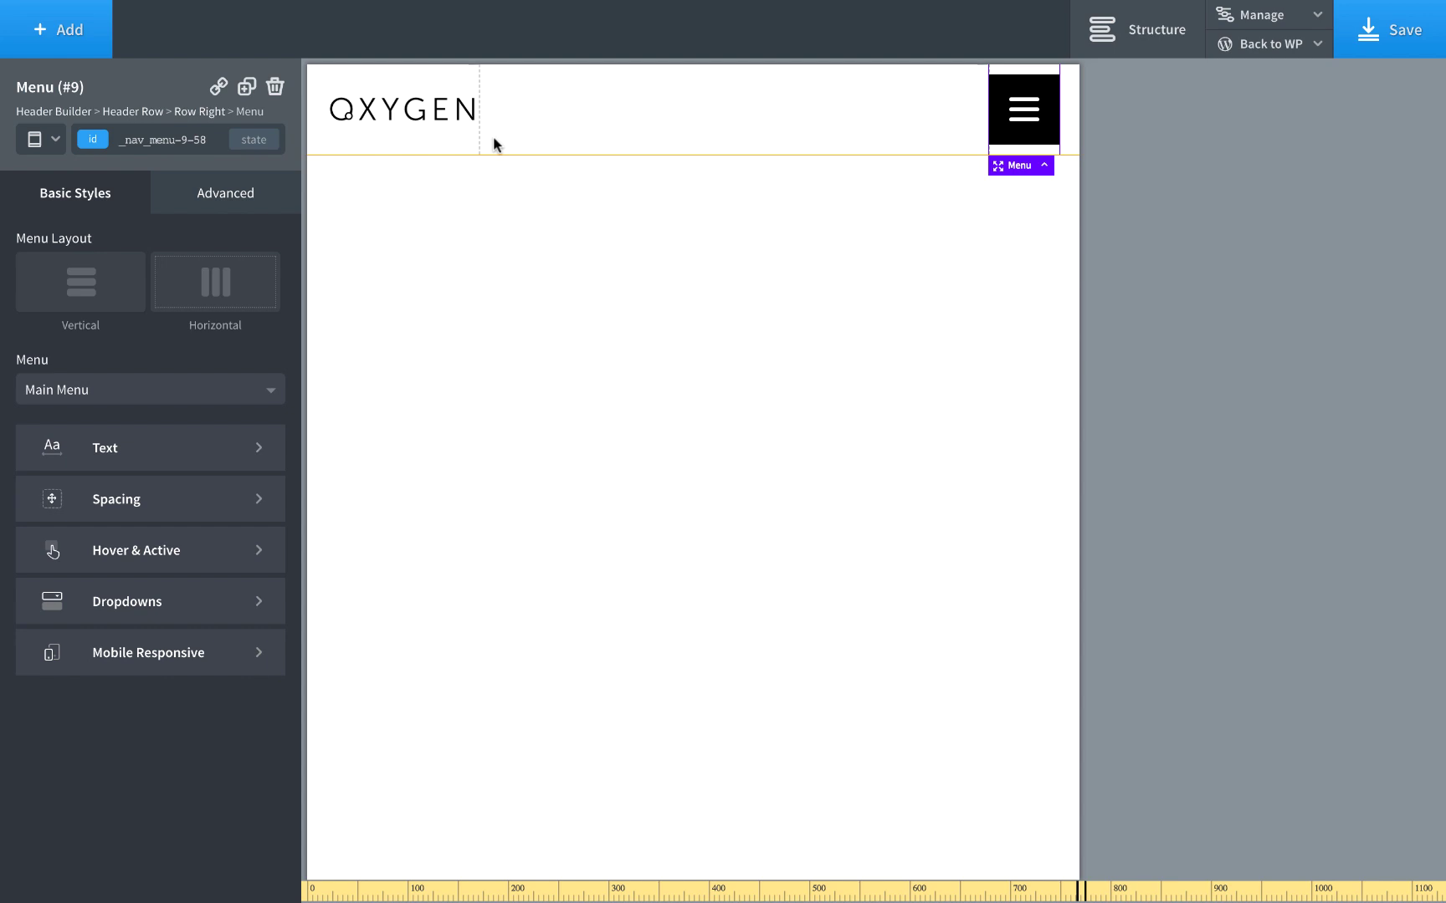
- Switch back to All devices and add a new Section below the header row
left_click(1022, 111)
left_click(1022, 113)
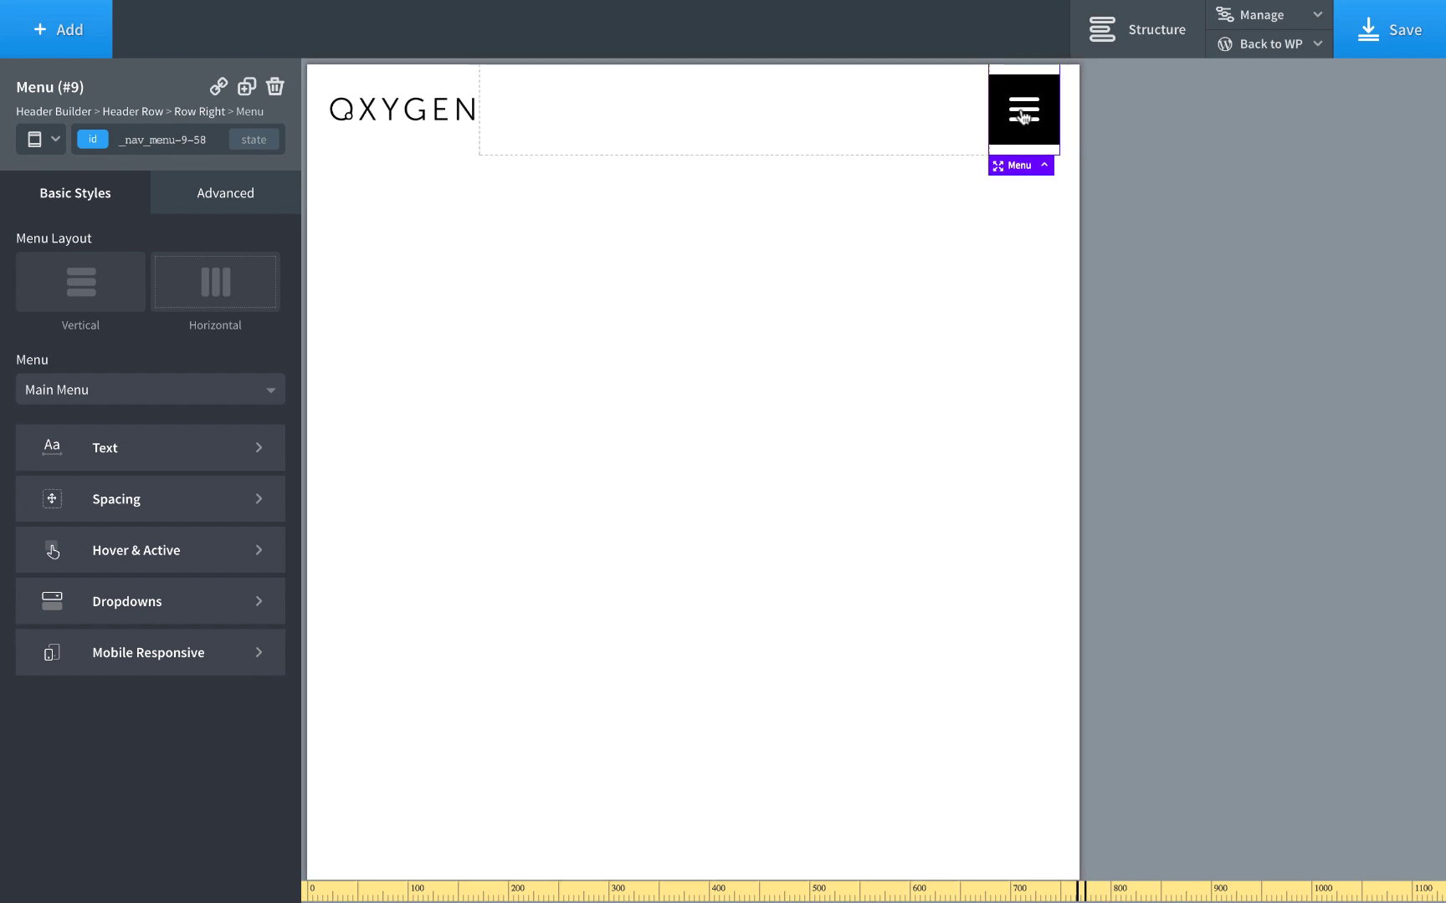
left_click(34, 139)
left_click(38, 166)
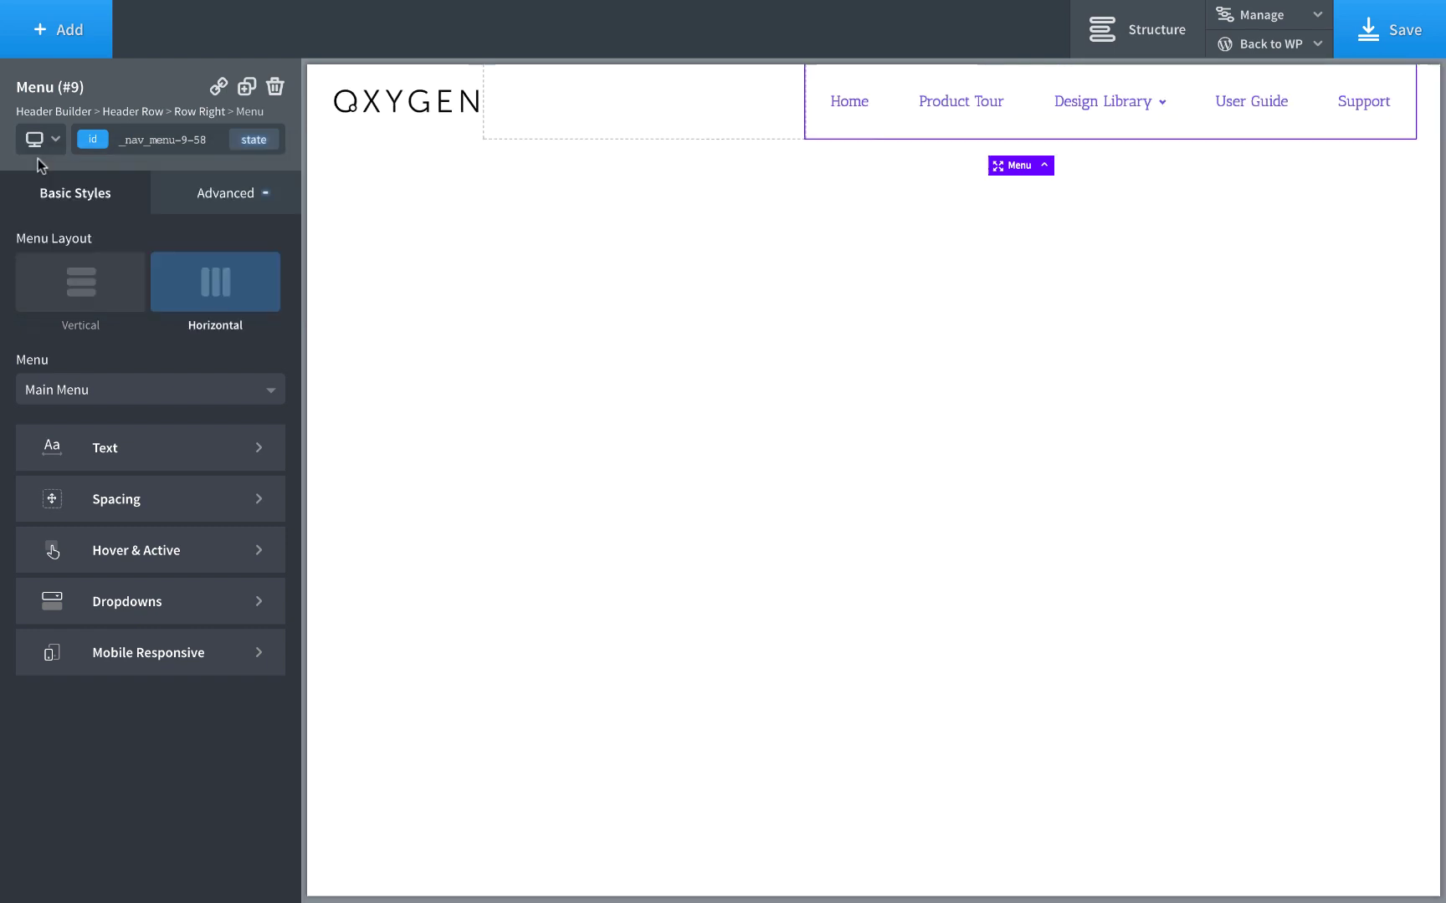
left_click(546, 107)
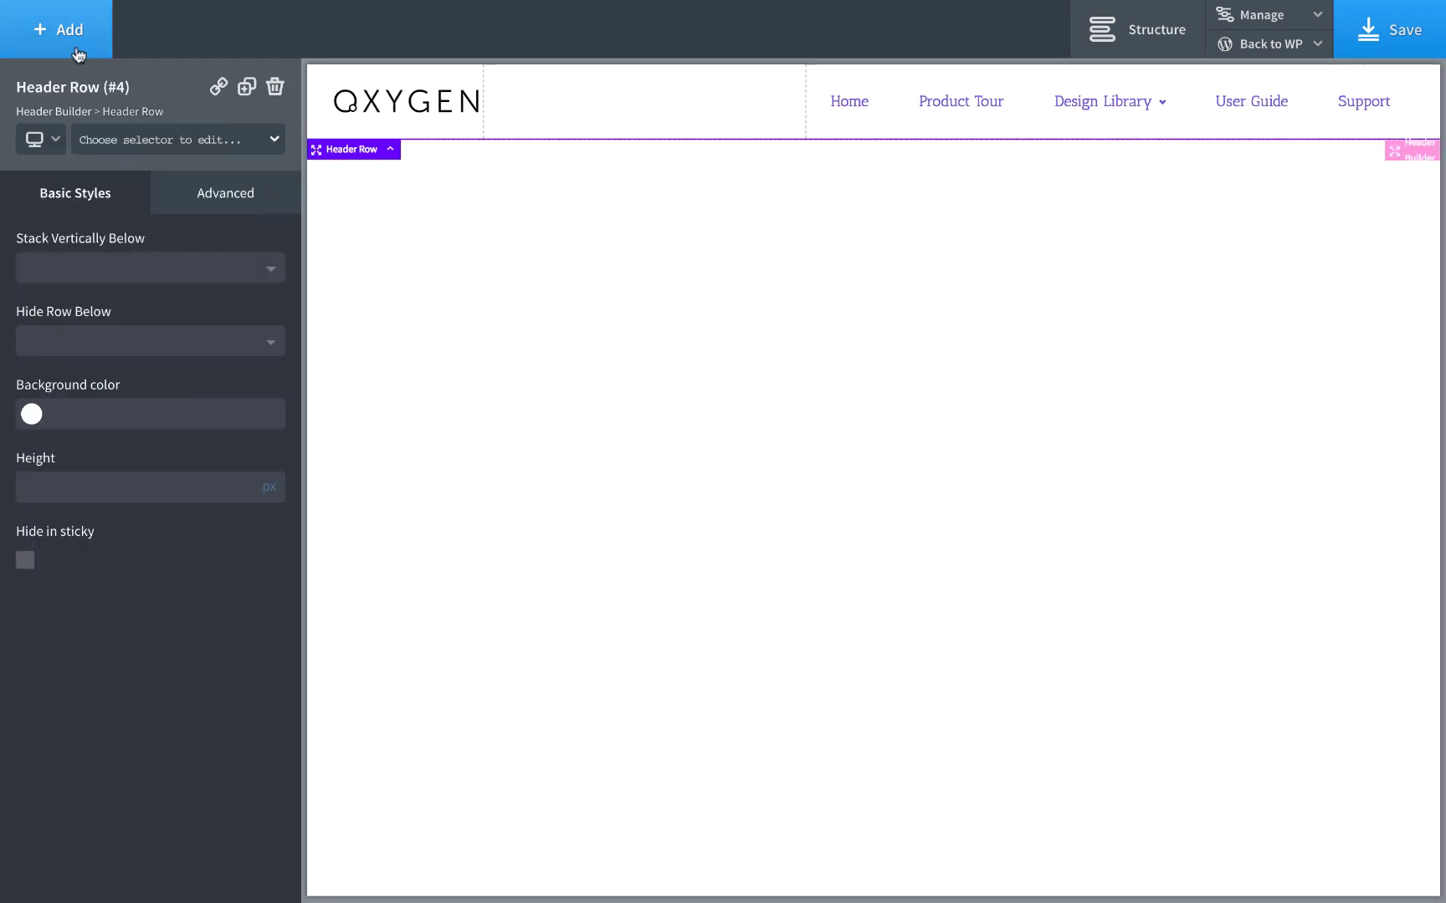
left_click(63, 38)
left_click(78, 82)
left_click(74, 159)
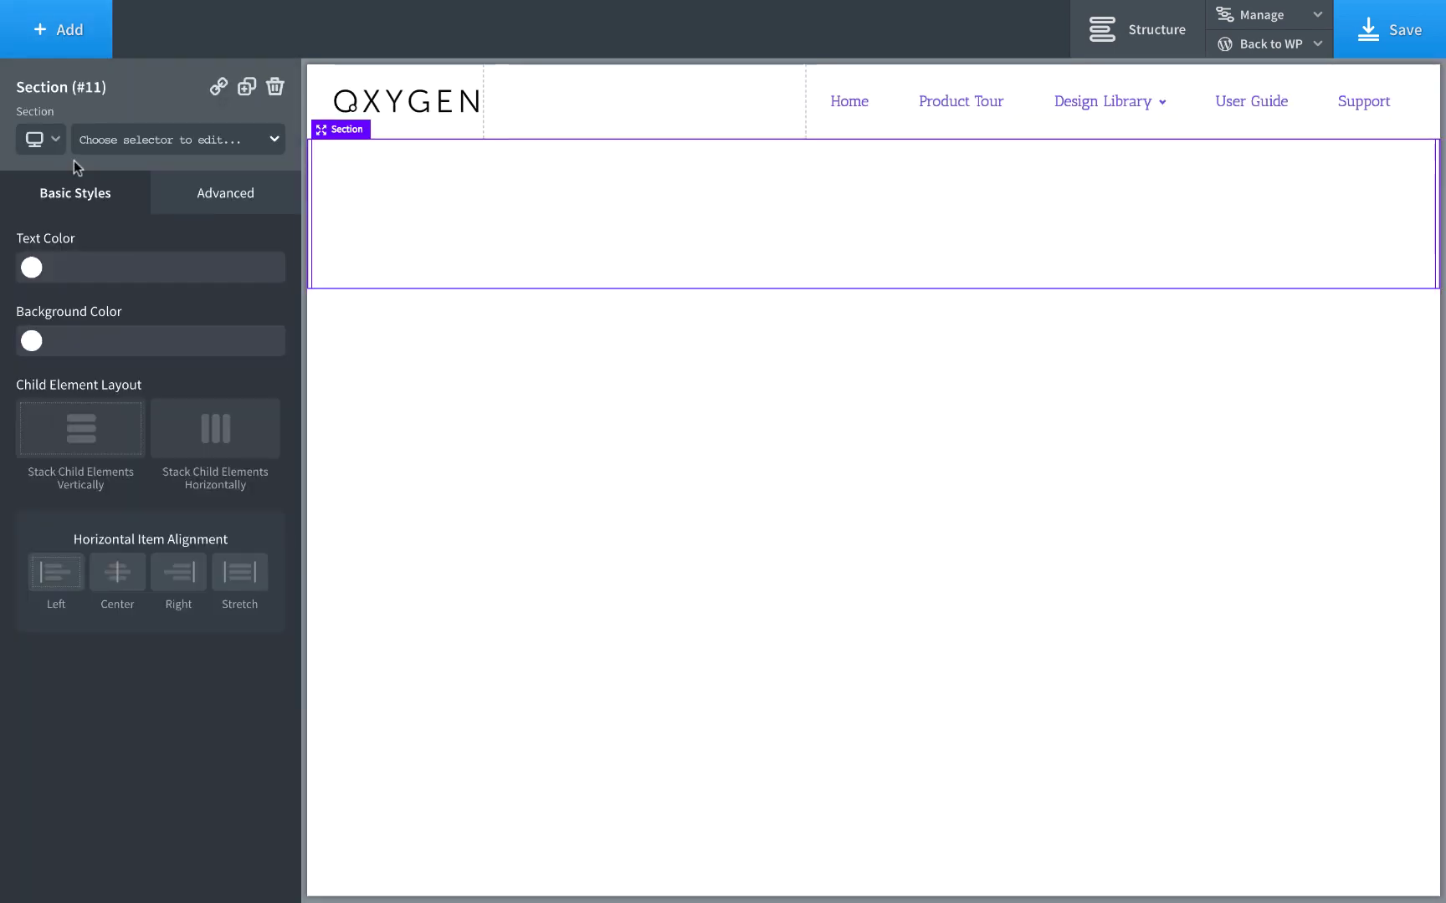
- Add a text block to the section and give the section background colour #f7f7f7
left_click(50, 47)
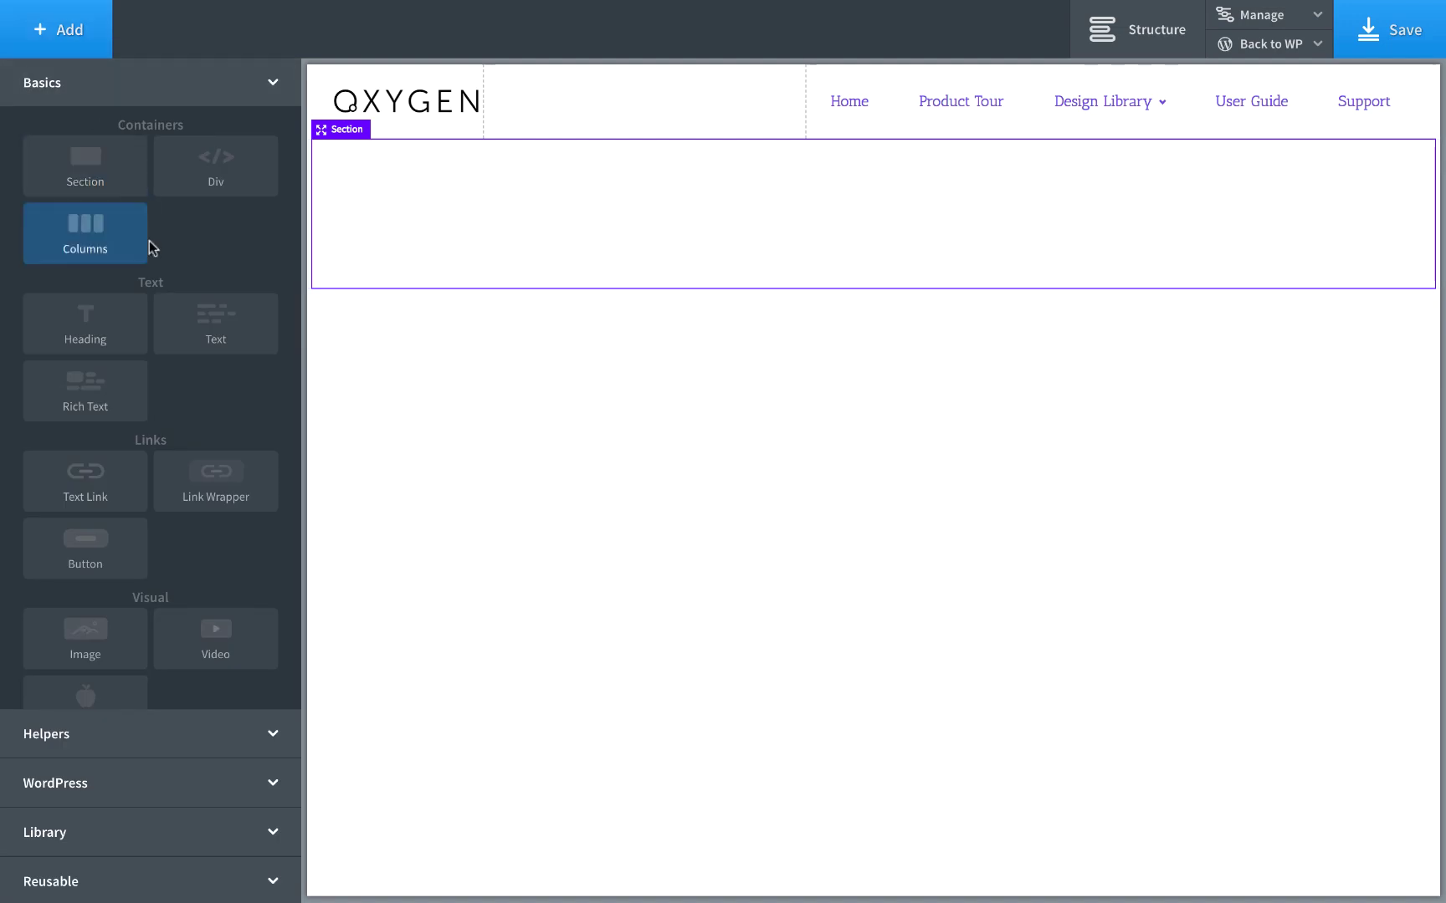
left_click(172, 316)
left_click(396, 259)
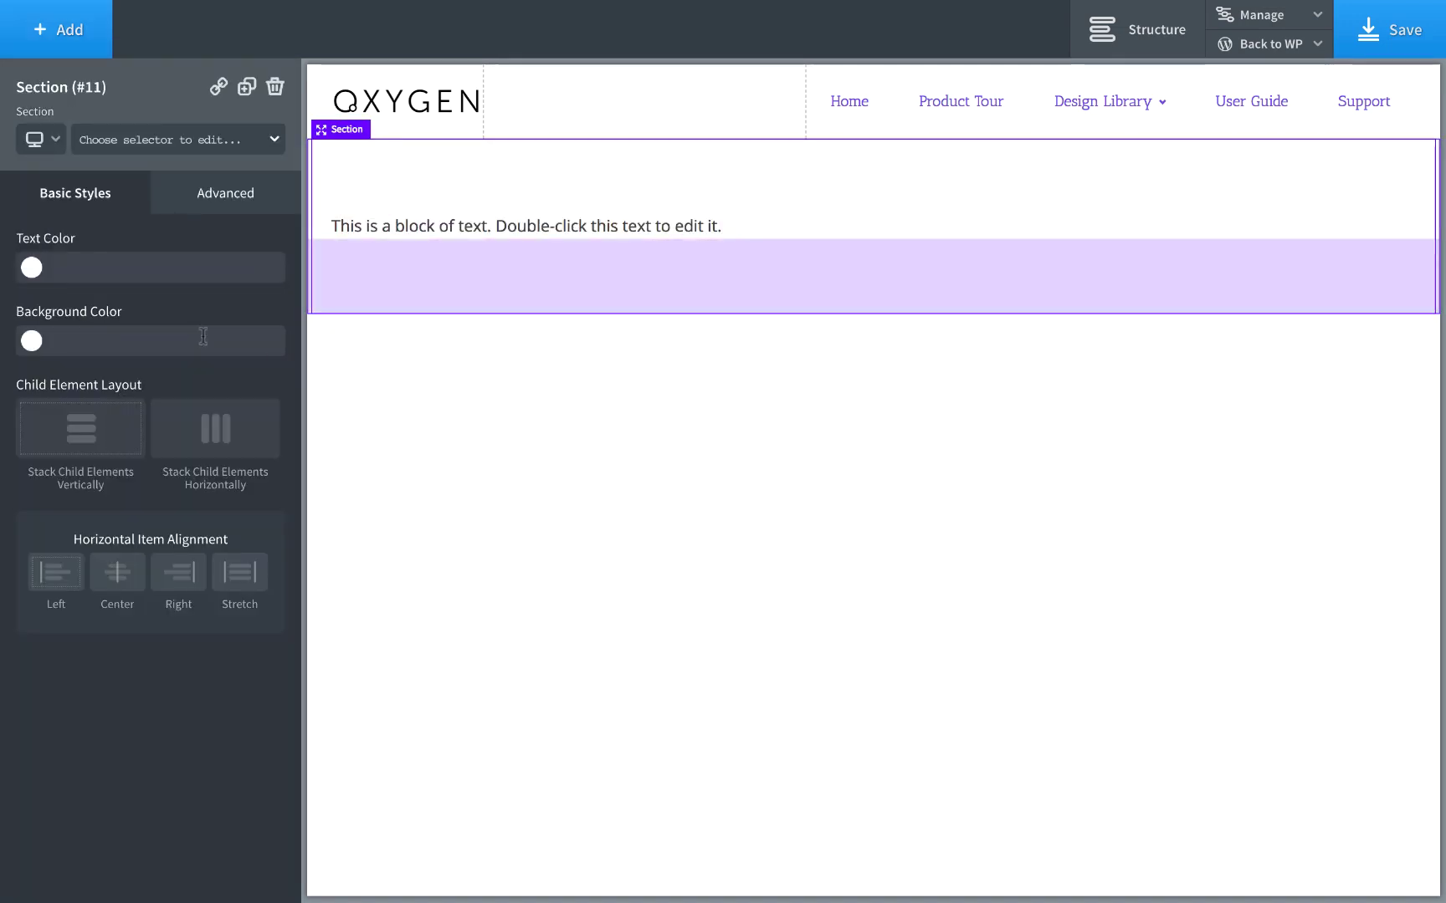
left_click(116, 341)
type("#f7f7f7")
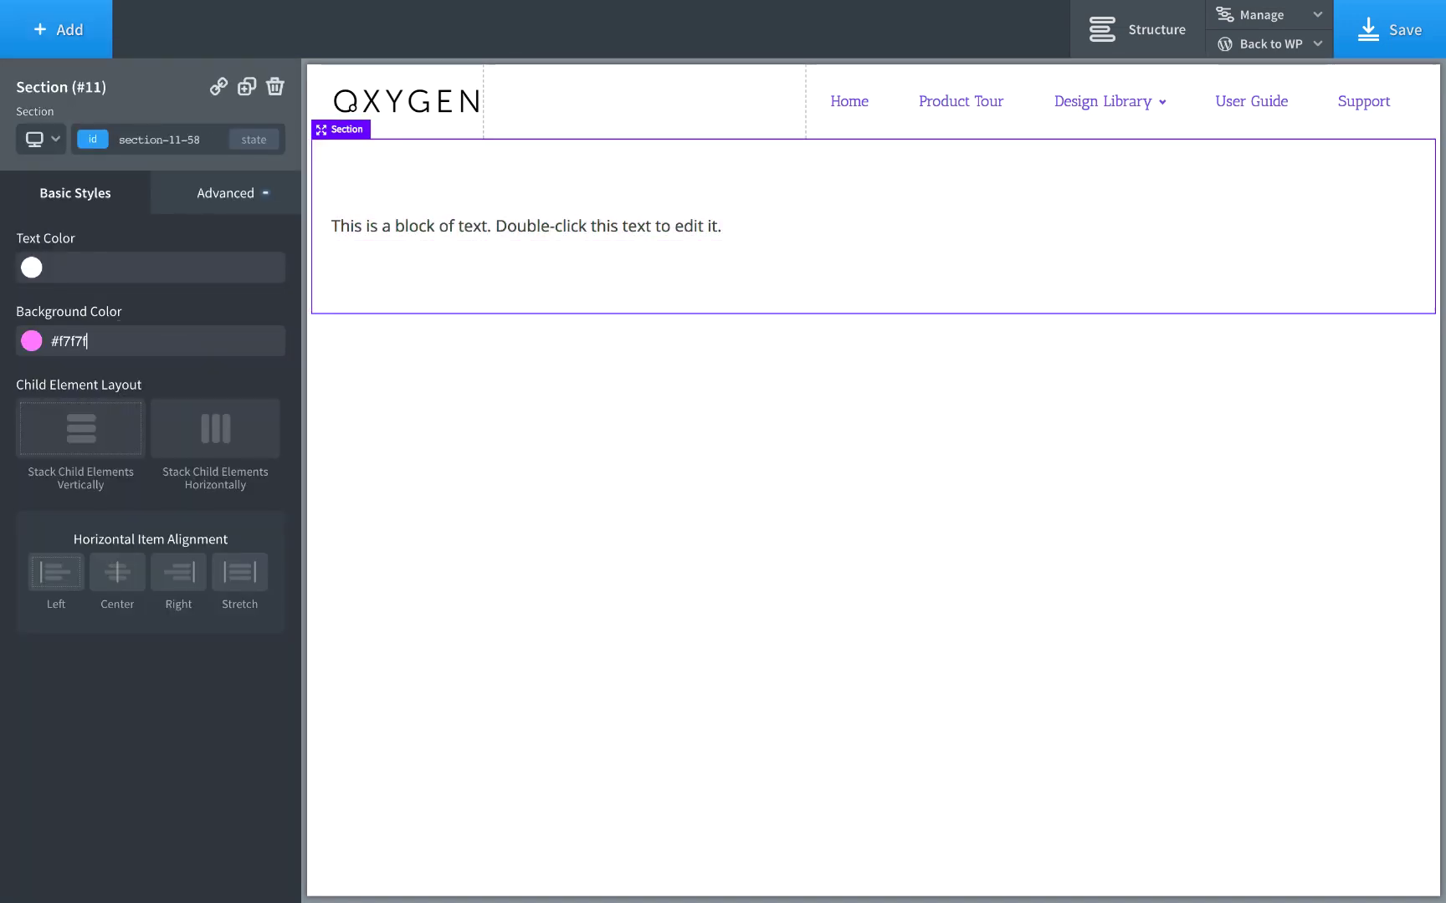
- Add another section and drag the grey section's top and bottom padding taller
left_click(58, 29)
left_click(83, 157)
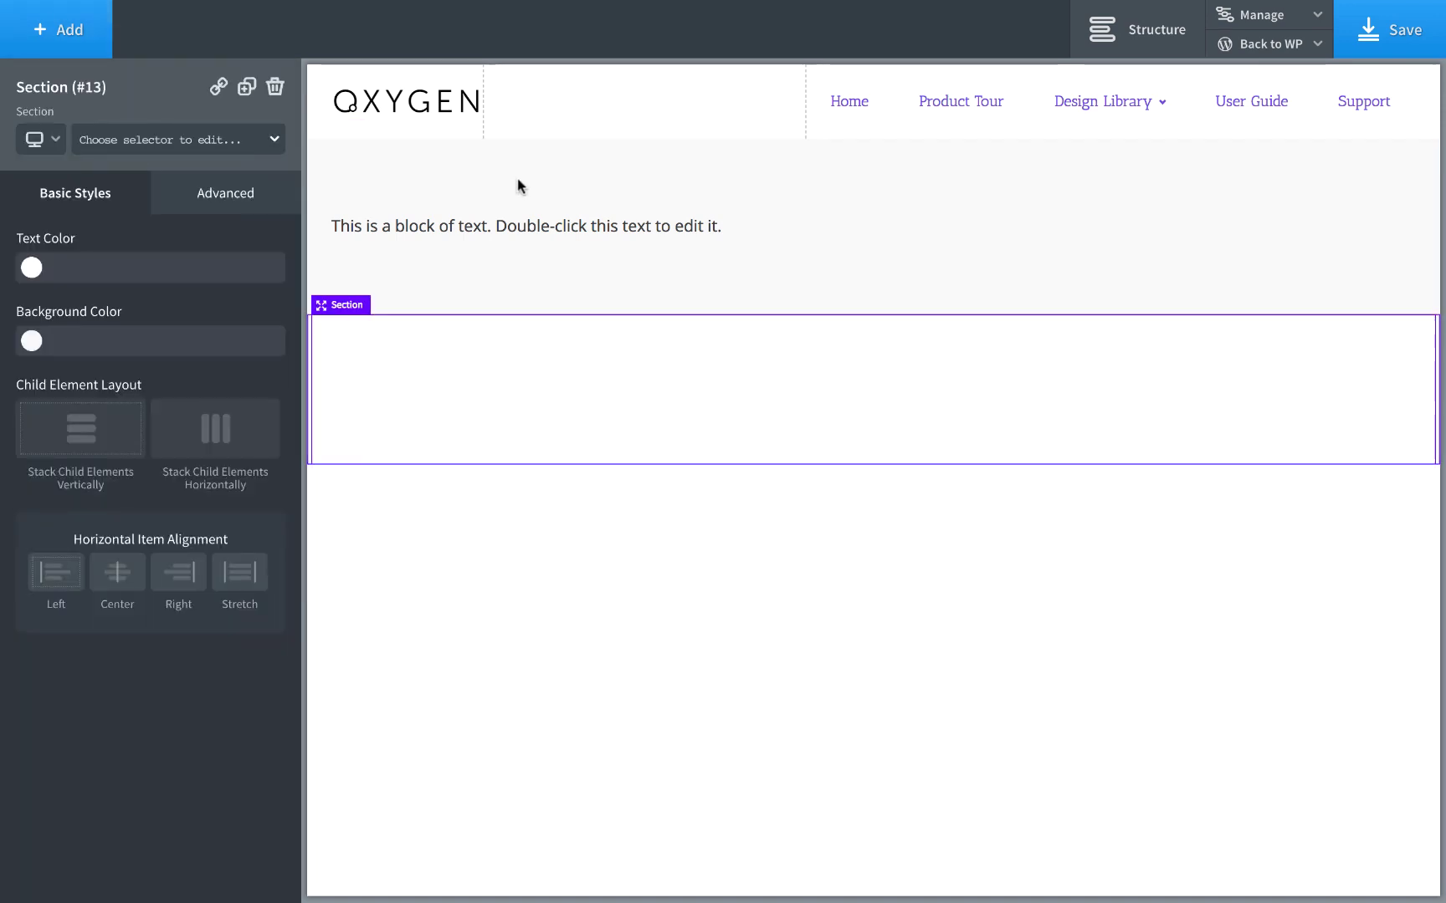
left_click(517, 173)
left_click_drag(580, 171, 575, 406)
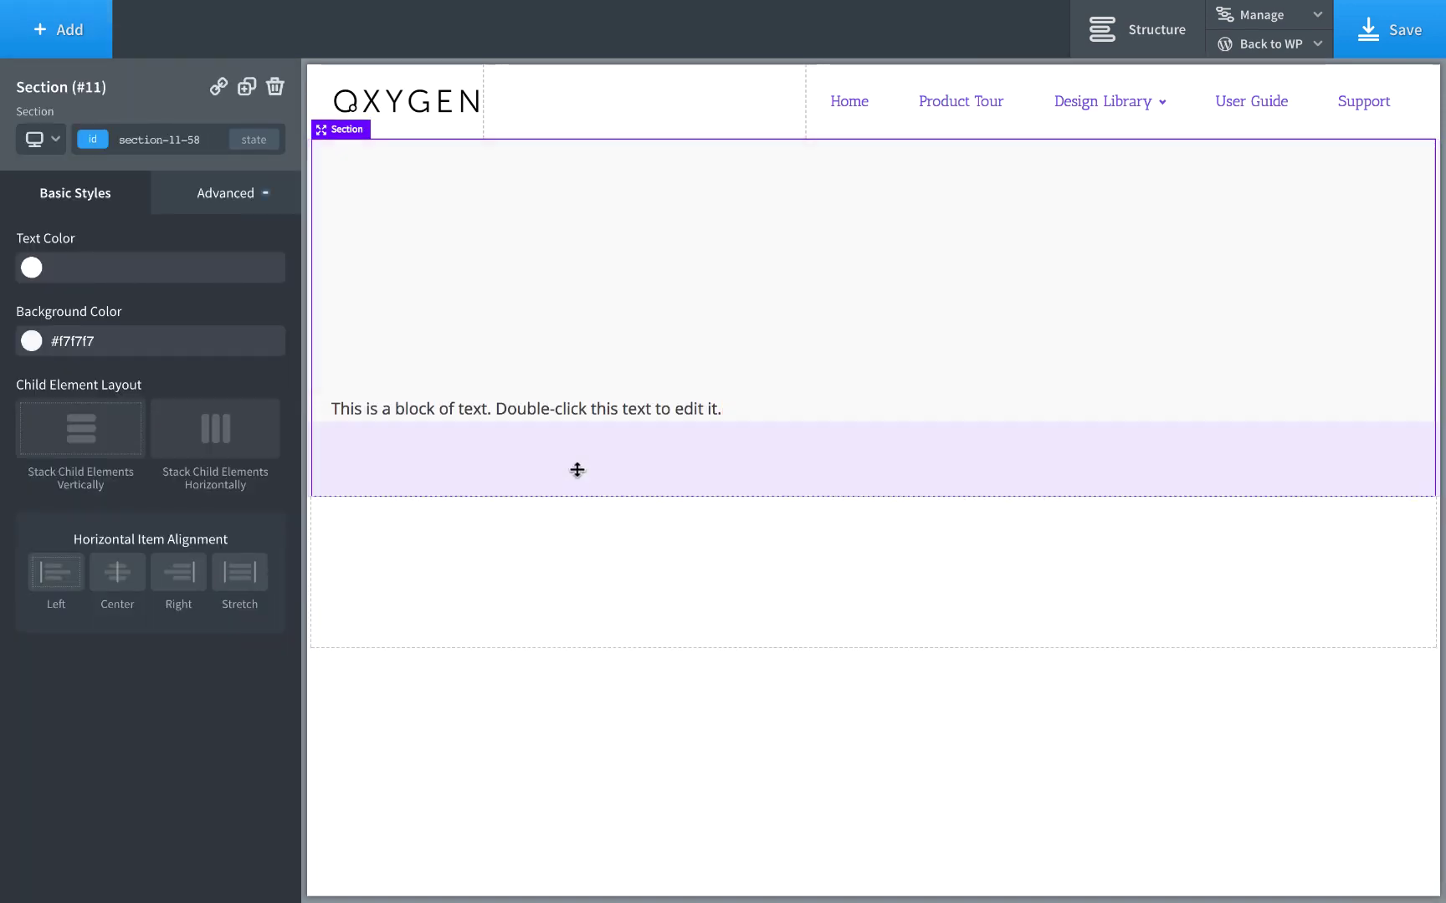
left_click_drag(574, 471, 577, 615)
- Split the new empty section into four equal 25% columns
left_click(584, 716)
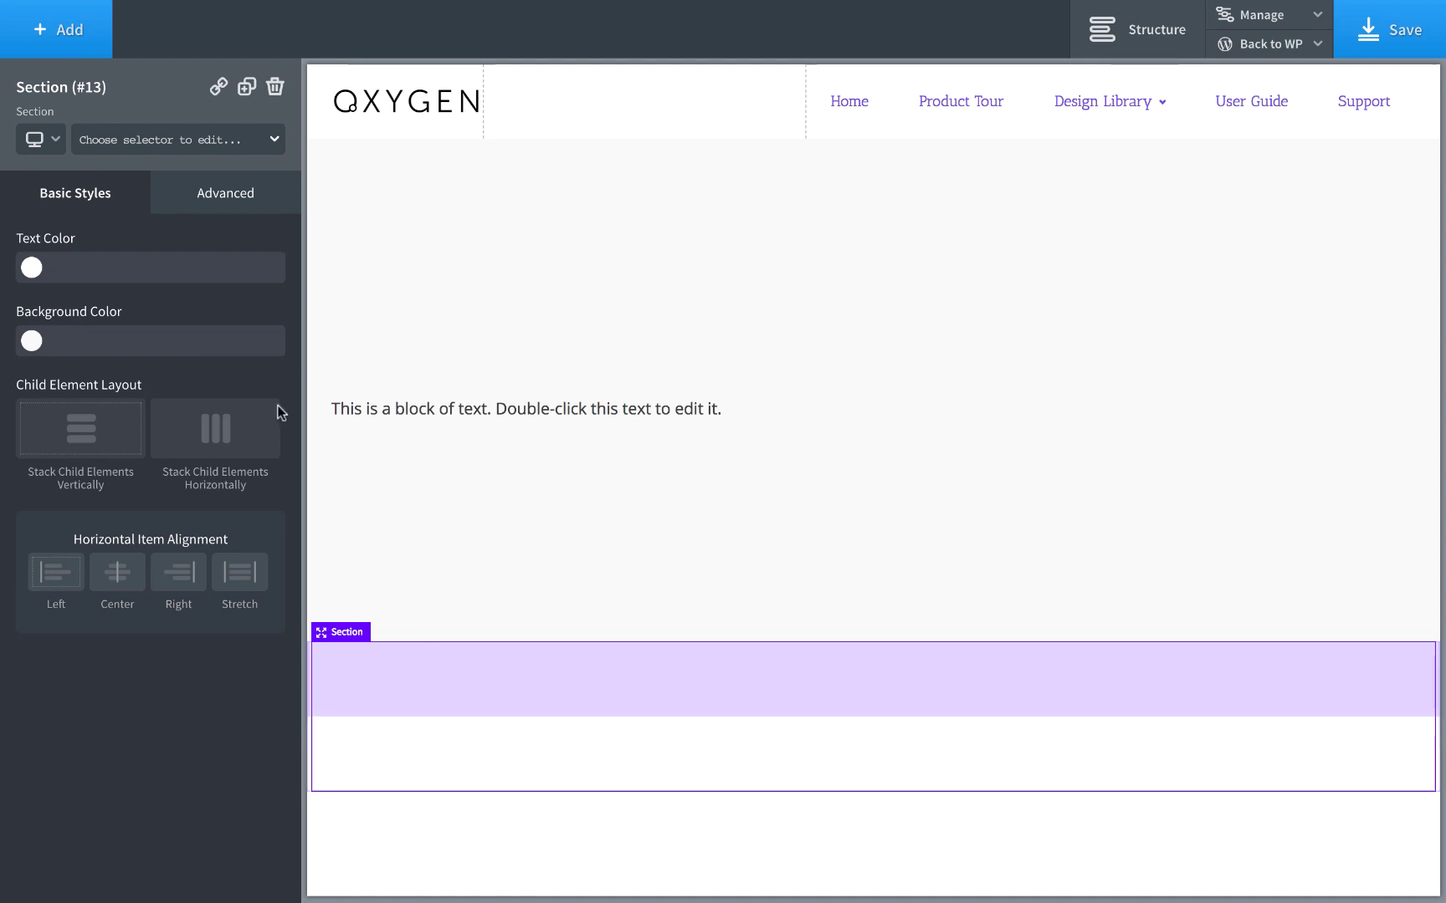
left_click(81, 51)
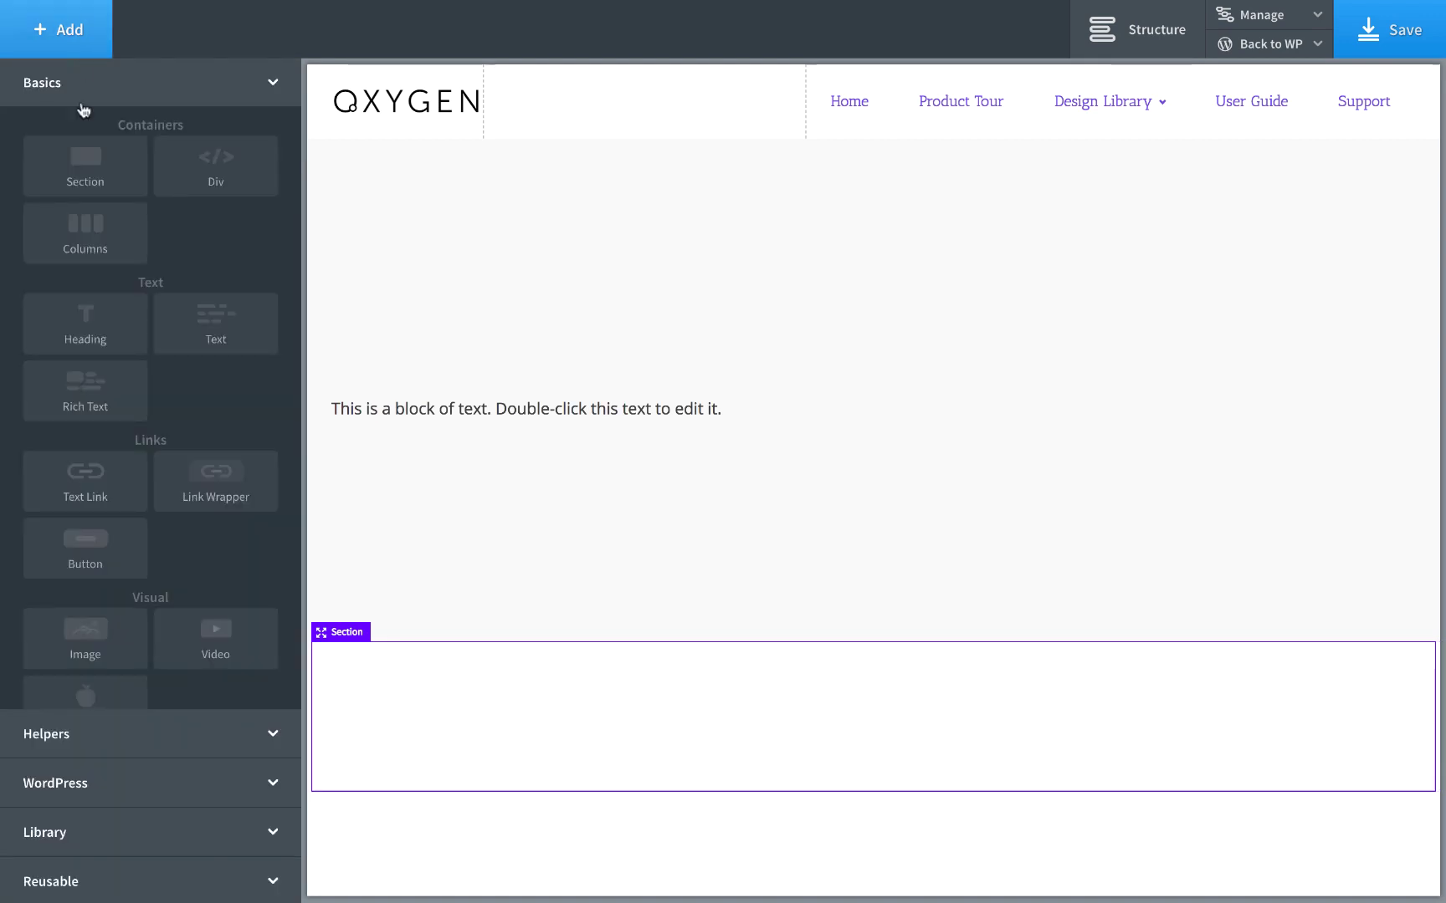
left_click(97, 249)
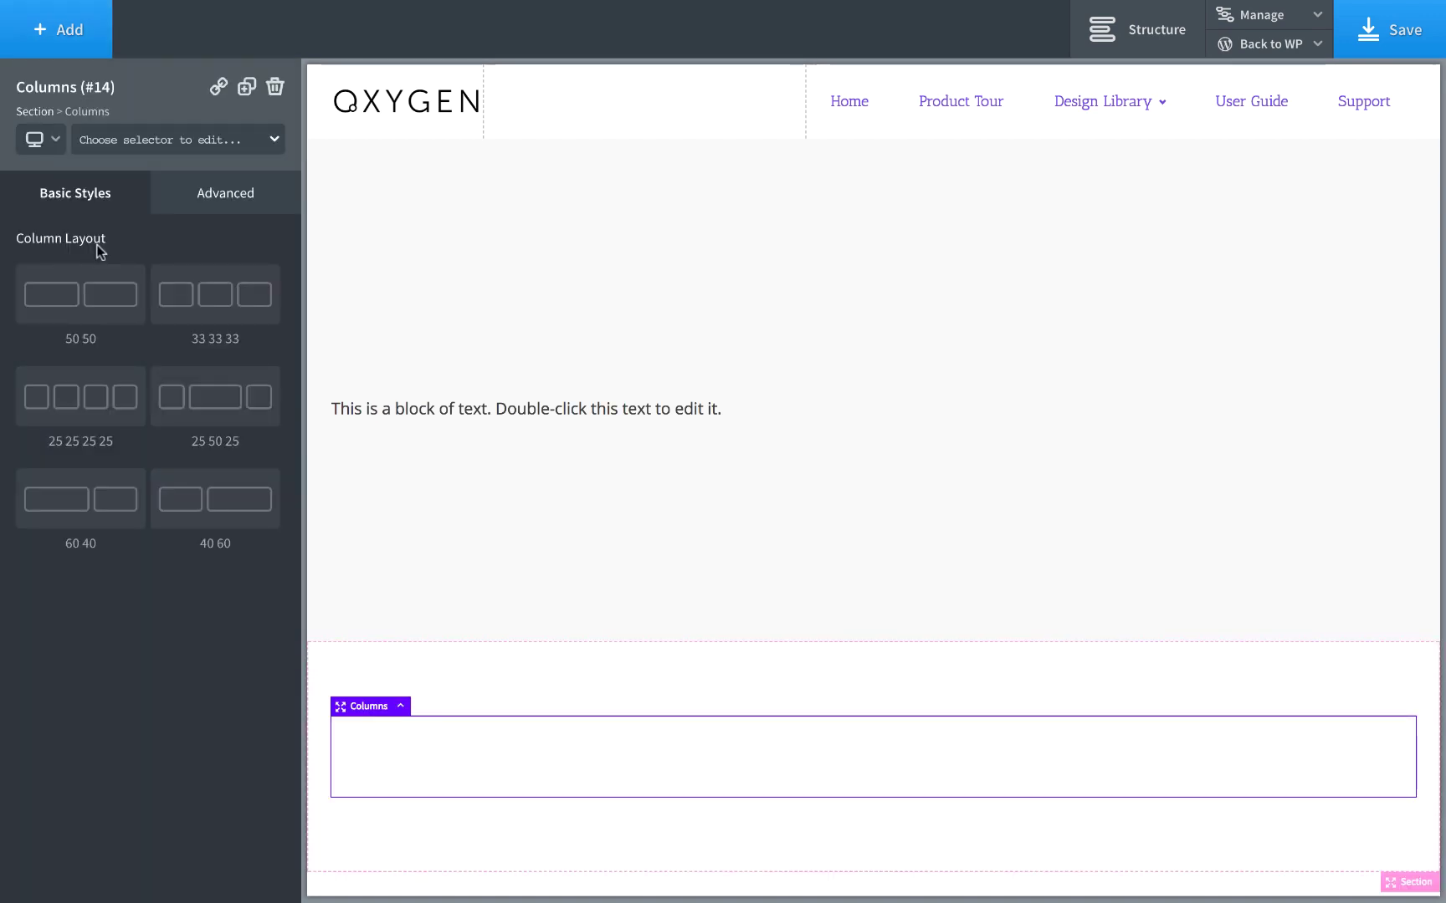
left_click(89, 407)
- Duplicate the header's OXYGEN logo and move the copy into the first column
left_click(468, 739)
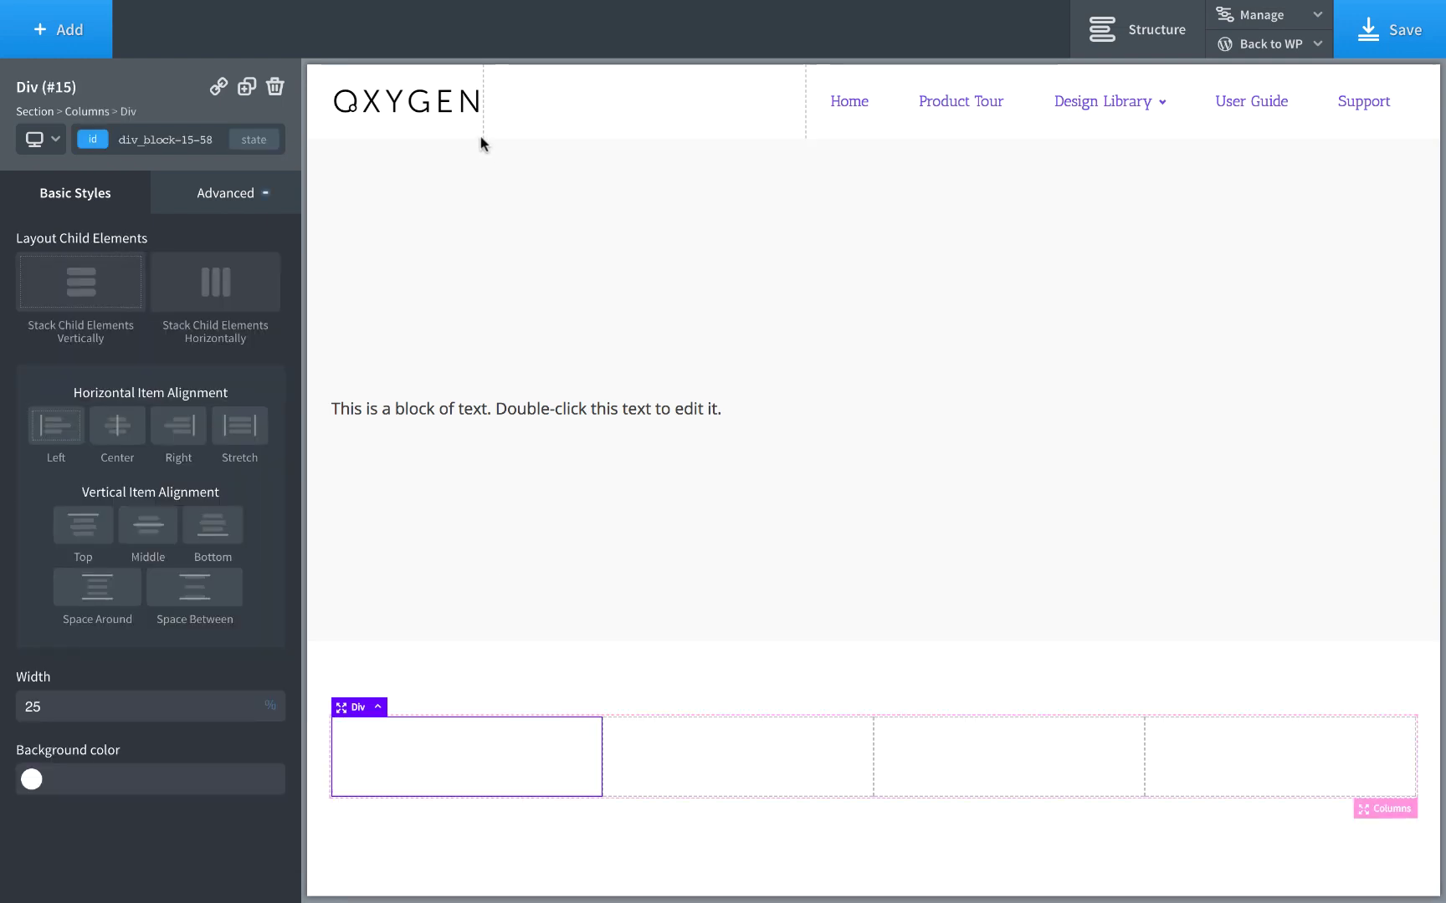
left_click(370, 108)
left_click(247, 87)
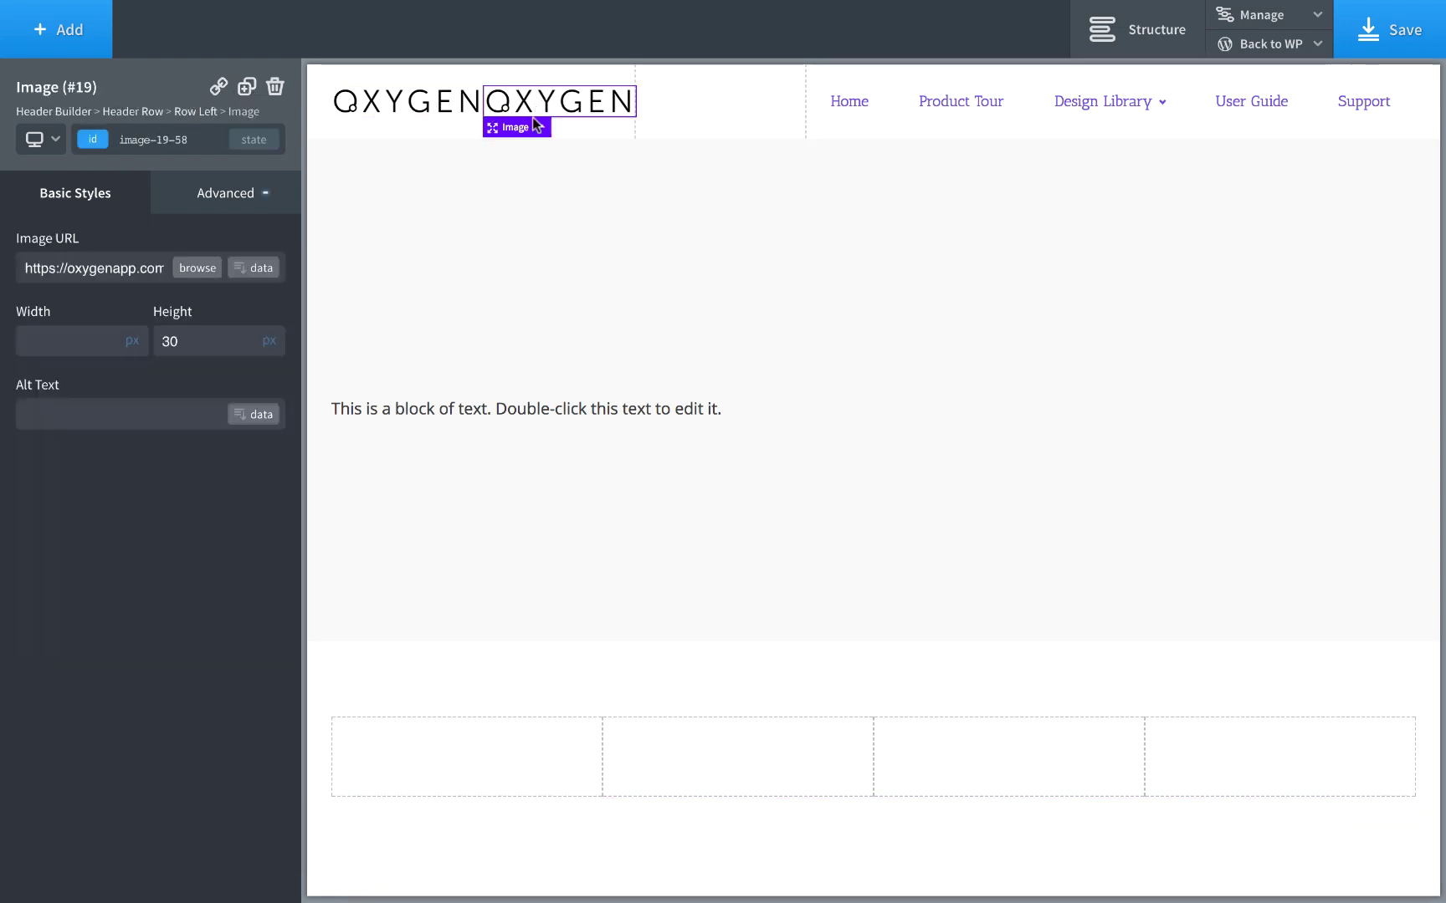
left_click_drag(449, 114, 429, 783)
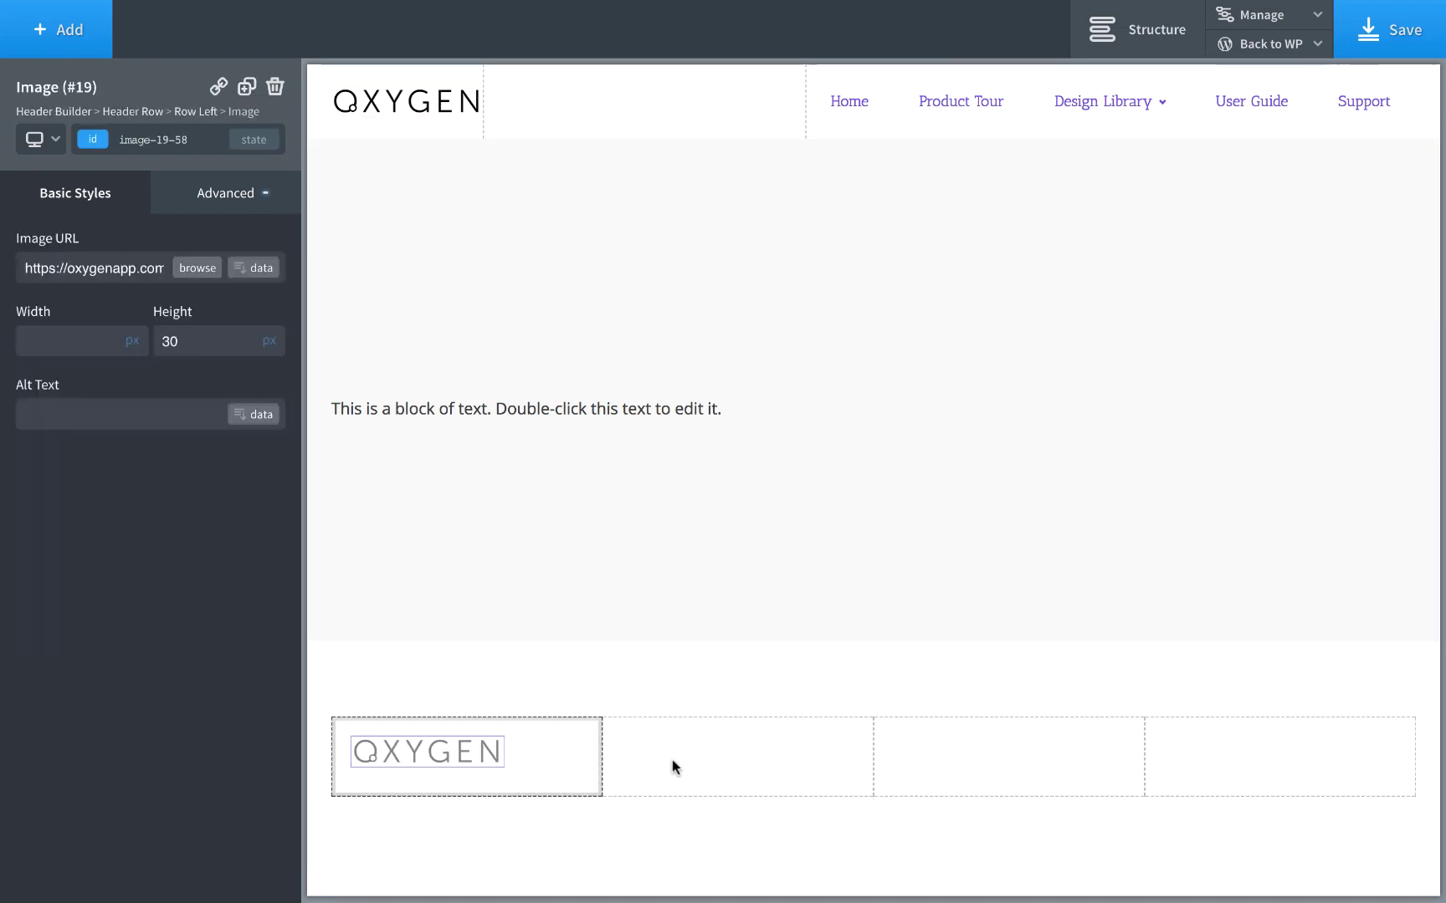
left_click(704, 753)
- Add a WordPress Menu to the second column showing Footer Menu #1 in vertical layout
left_click(66, 32)
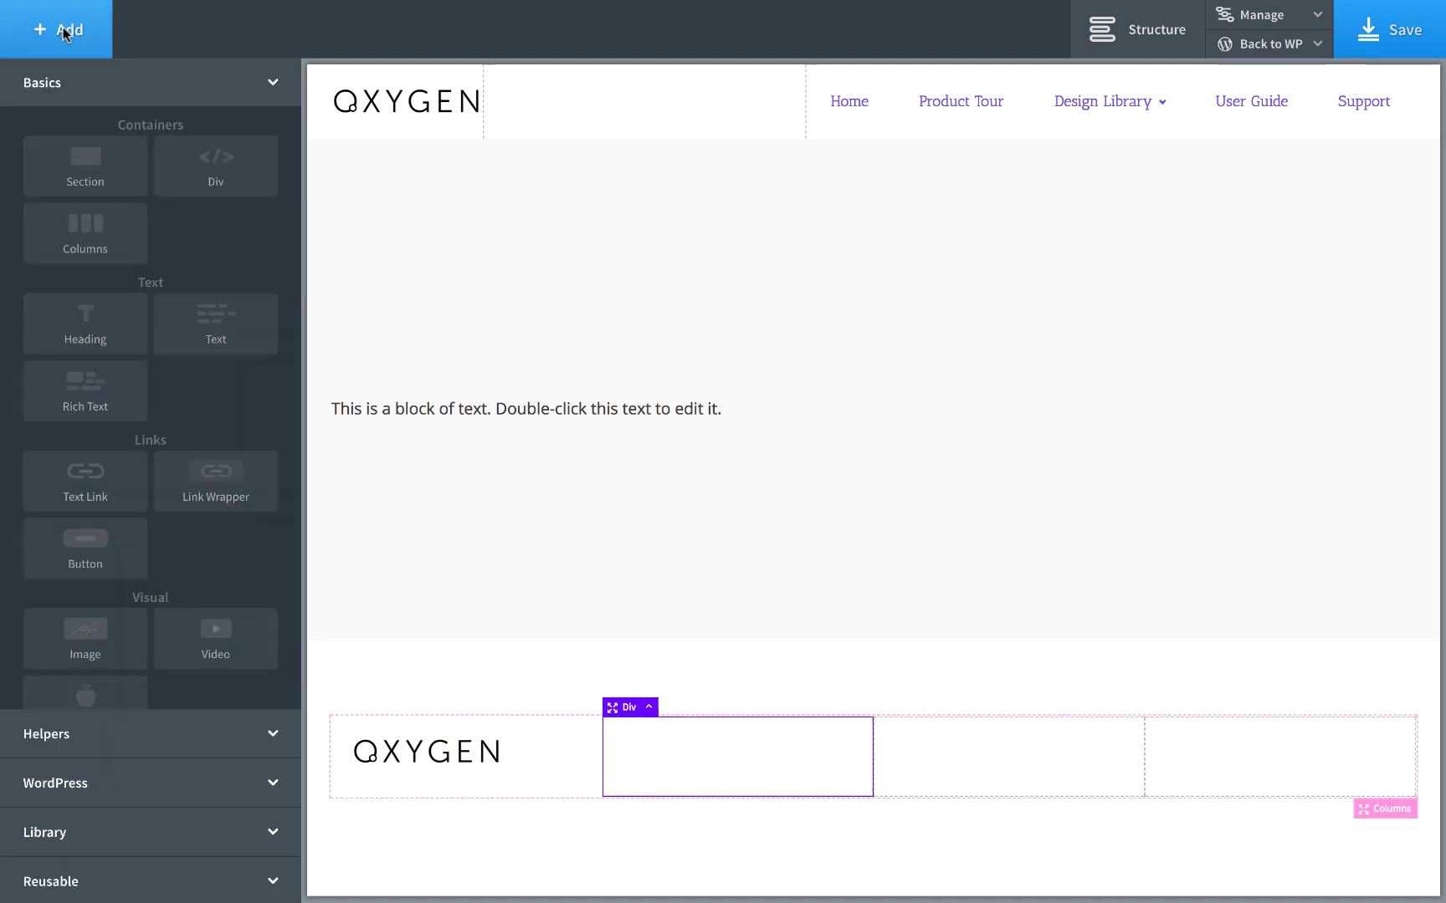
scroll(170, 689, "down", 2)
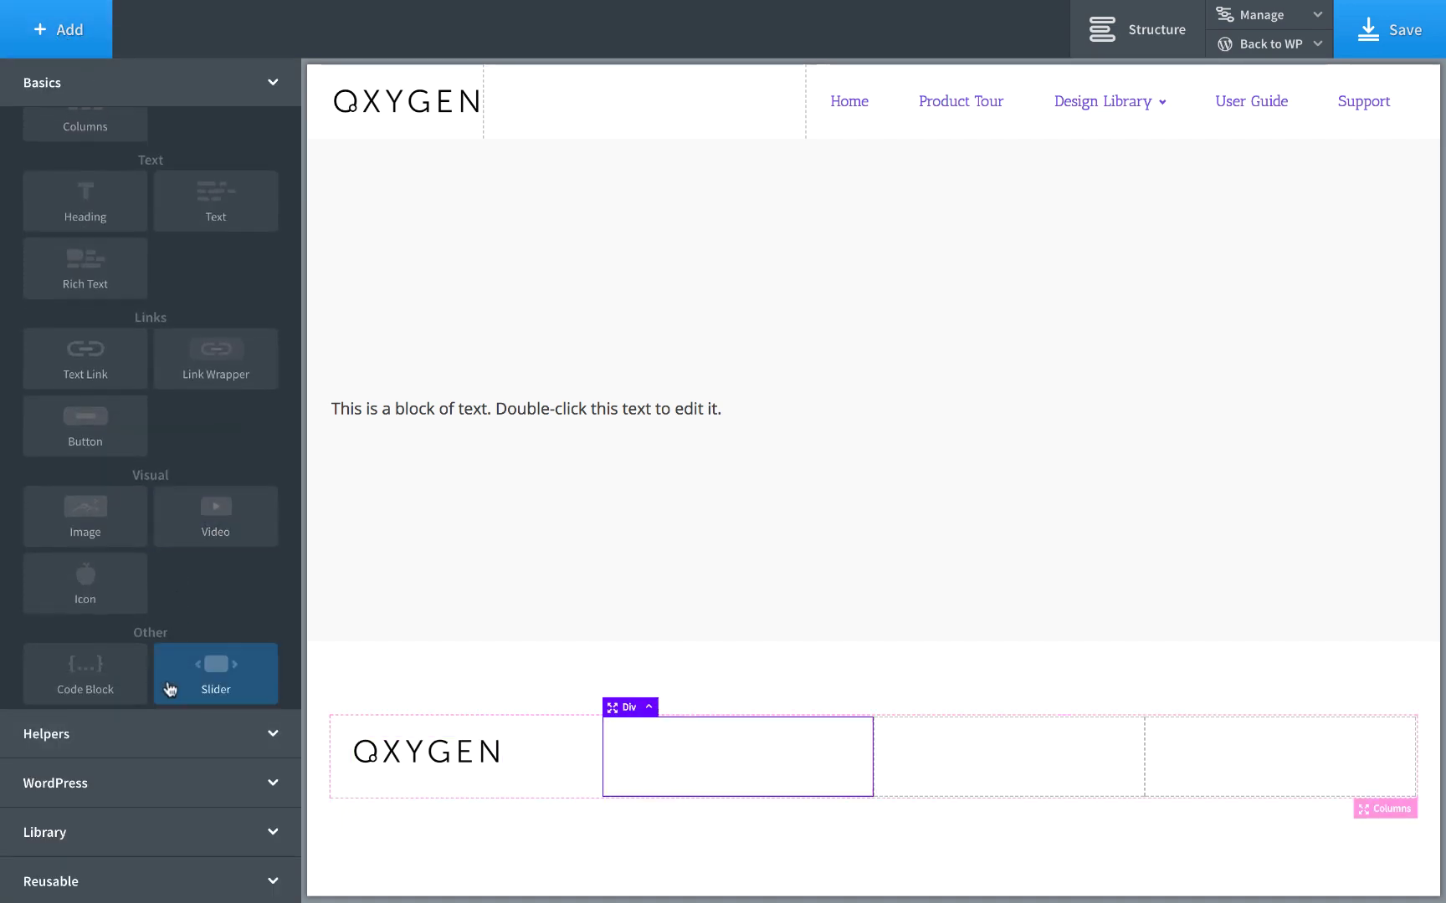
left_click(148, 781)
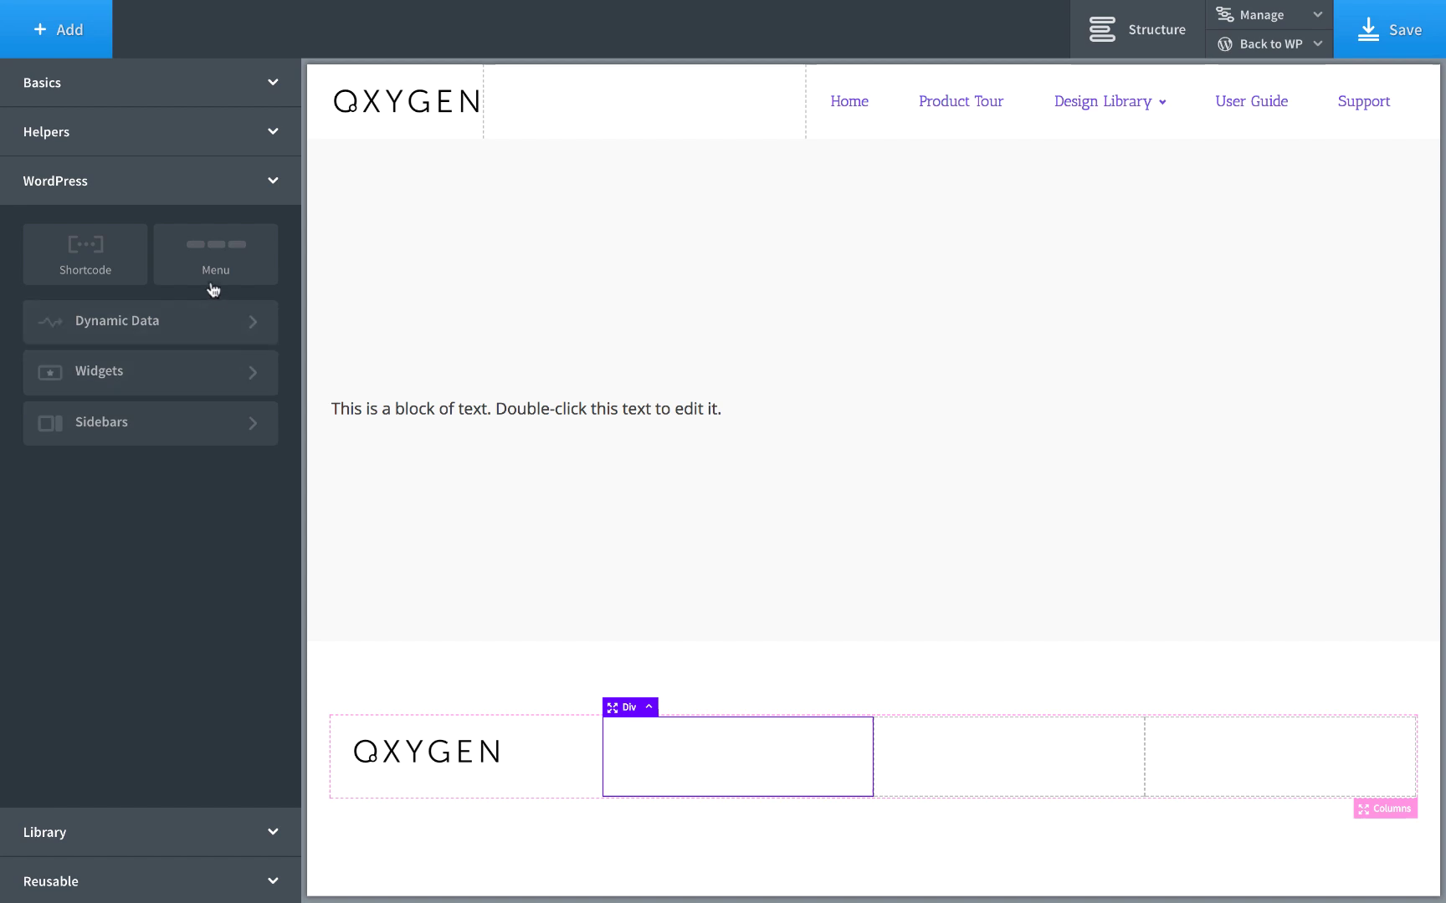
left_click(215, 255)
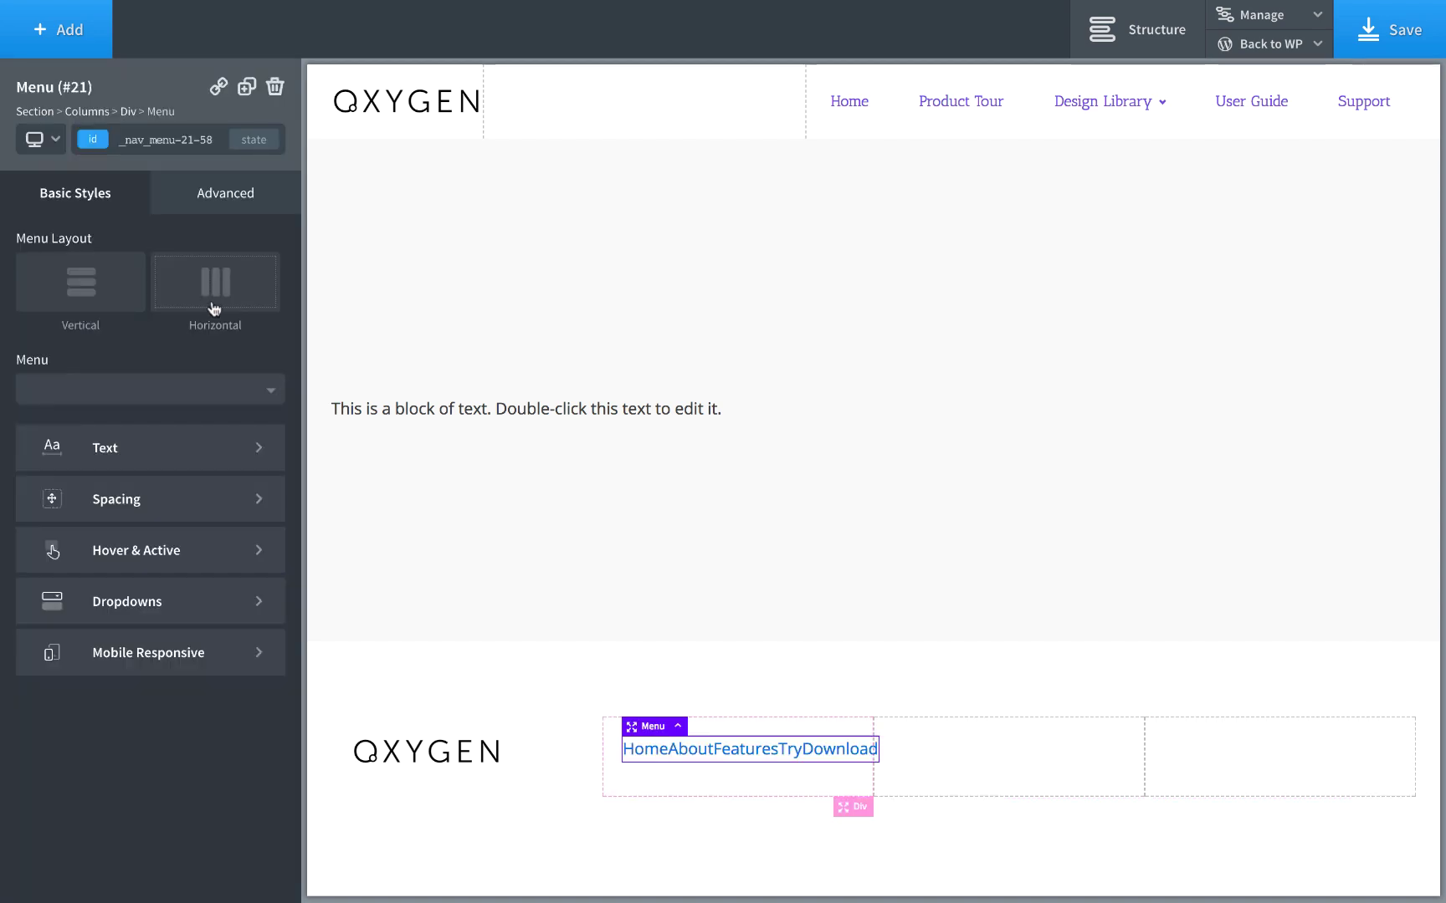
left_click(129, 397)
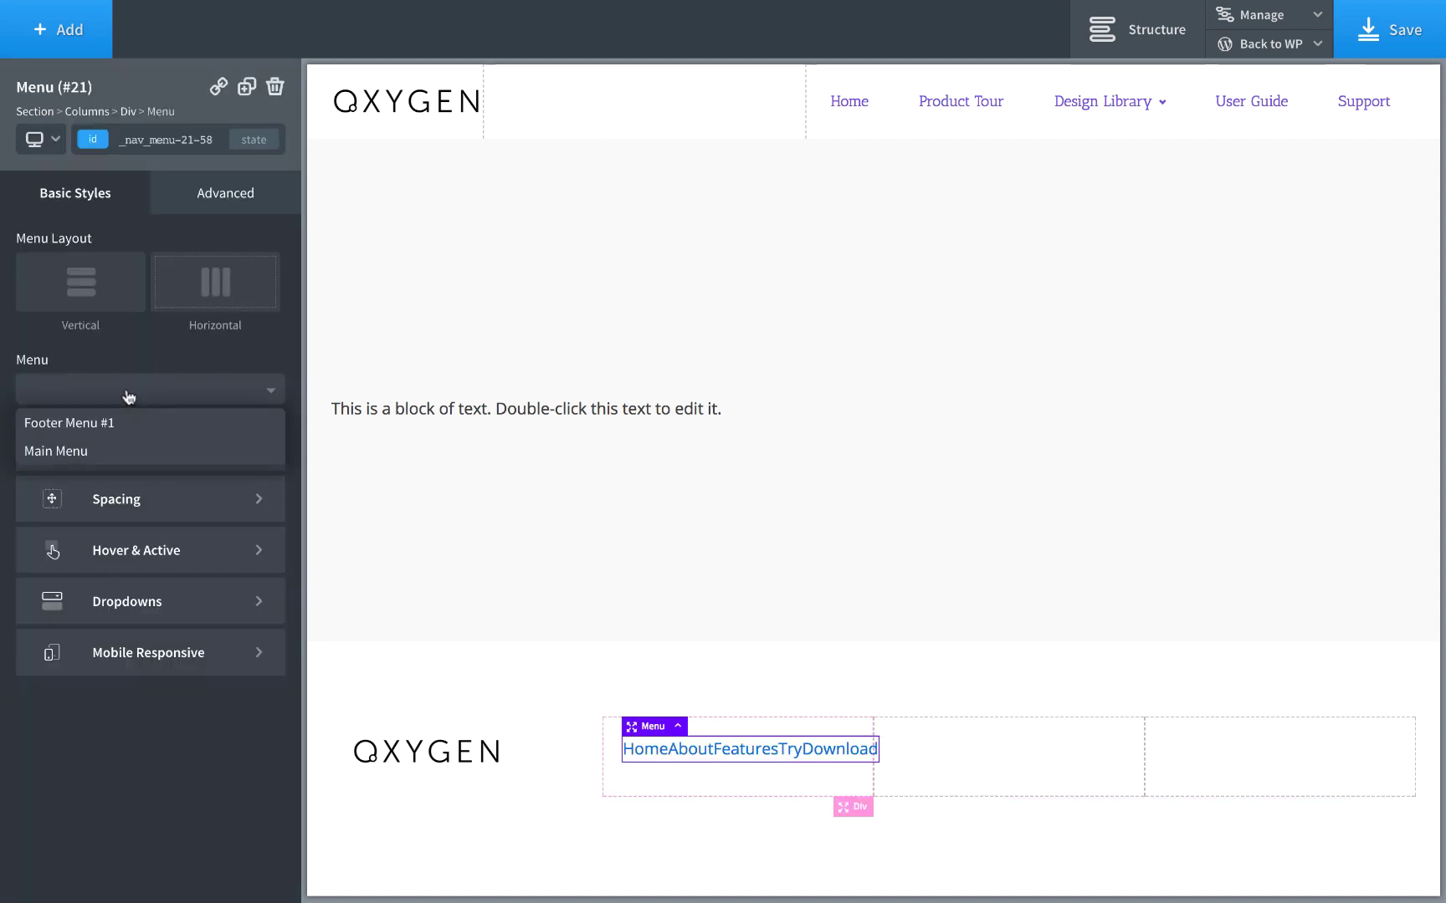
left_click(101, 429)
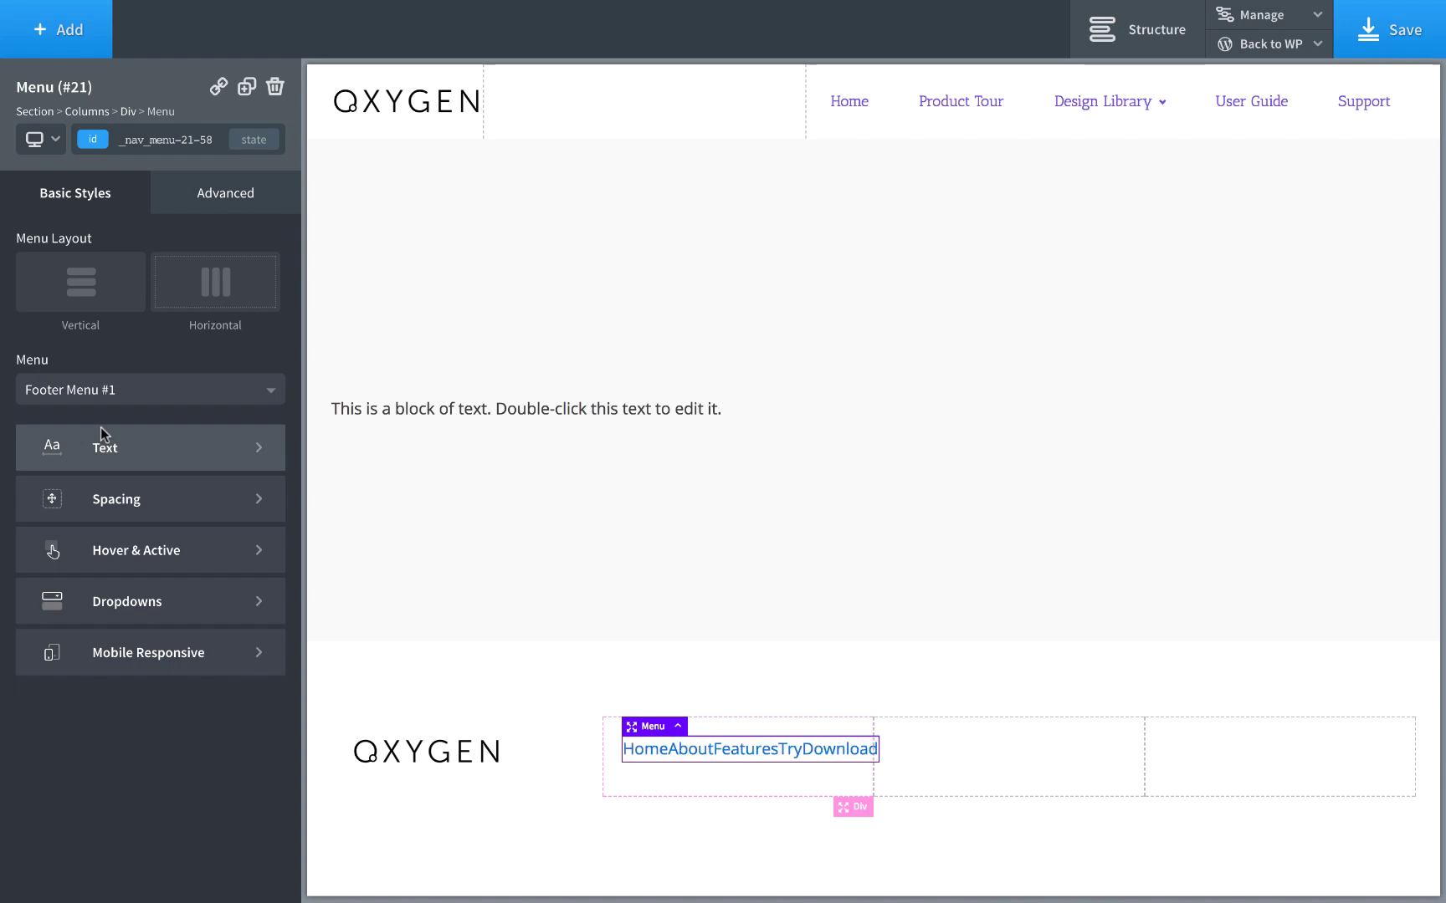
mouse_move(581, 5)
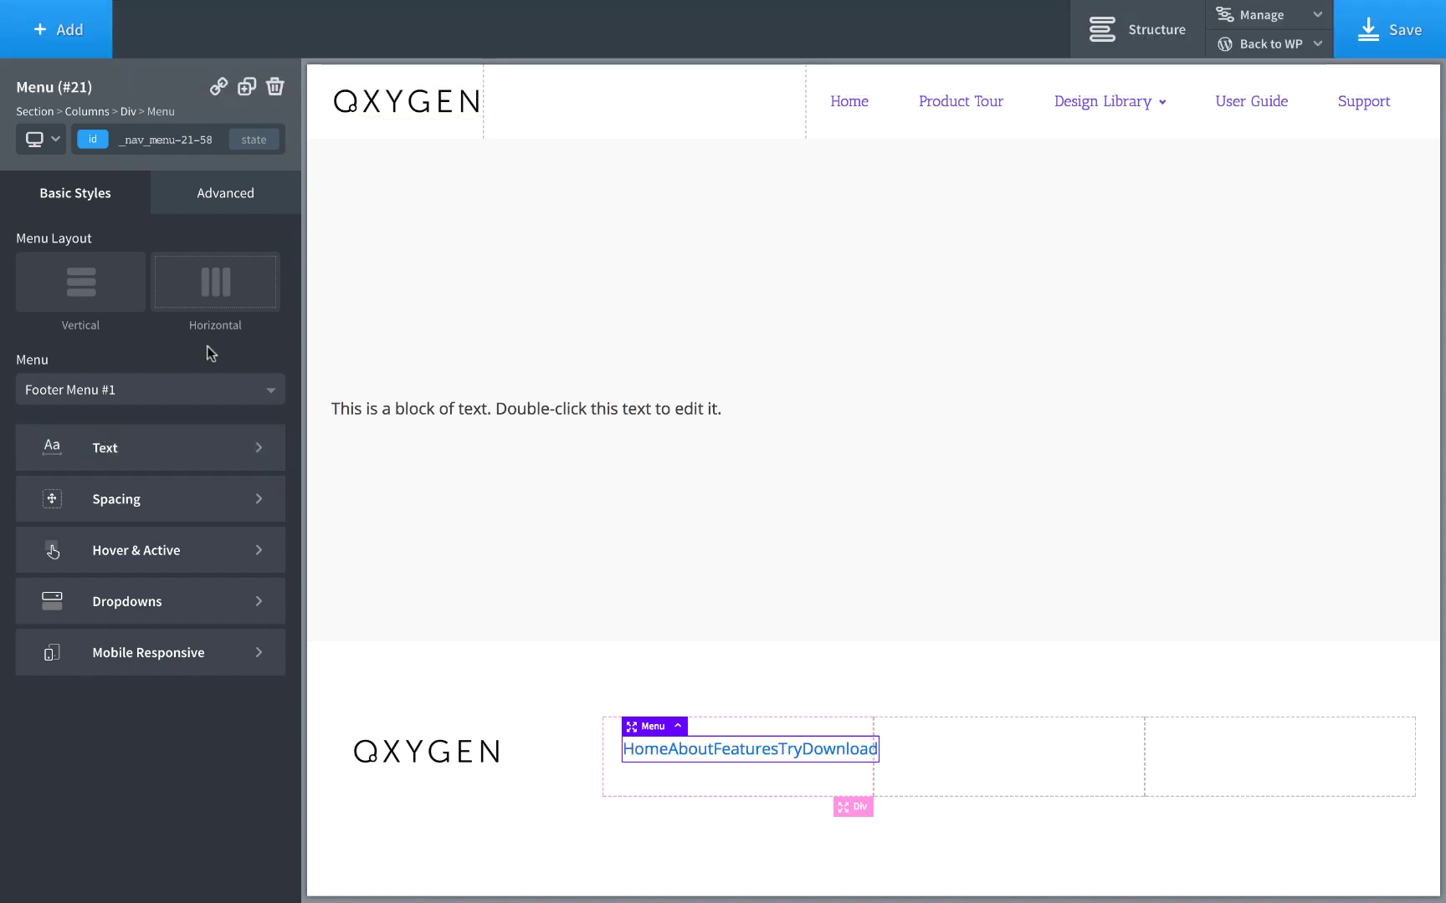
left_click(98, 286)
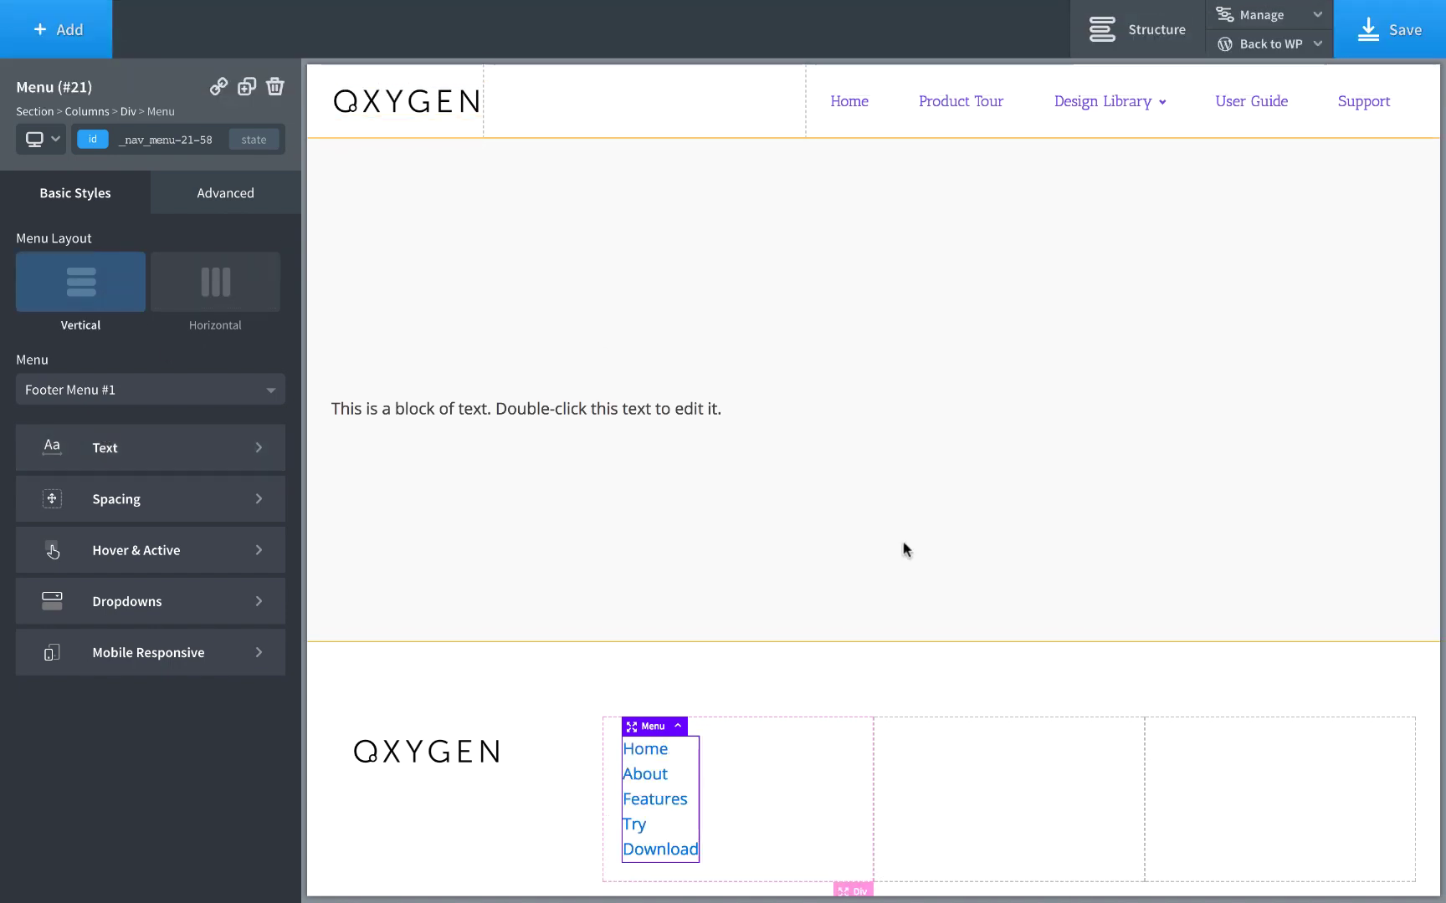
scroll(904, 586, "down", 1)
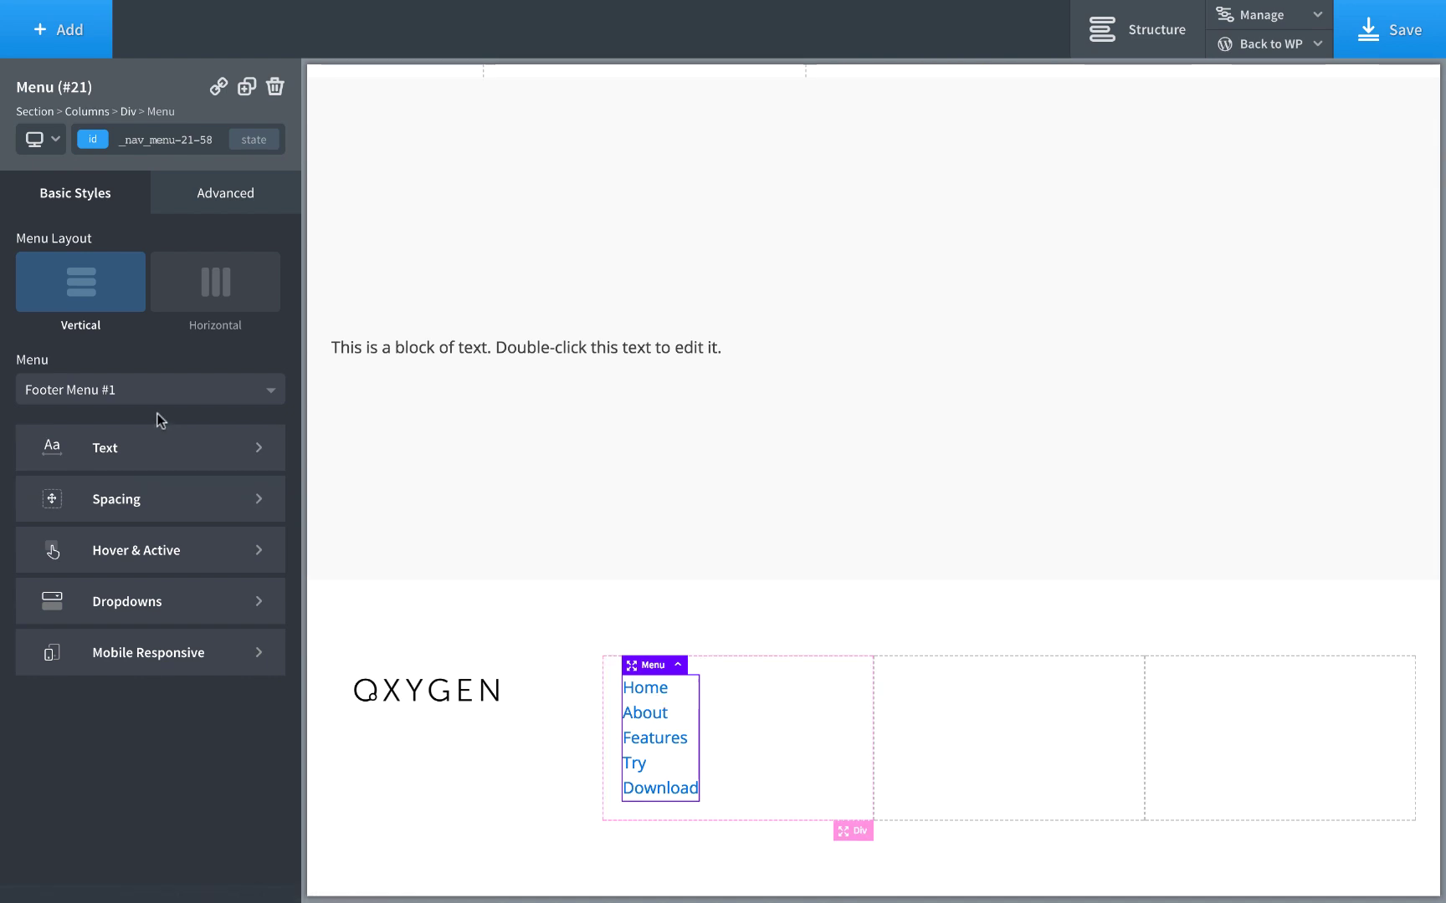
scroll(752, 381, "up", 1)
- Copy the header menu's text colour #7246e2 into the footer menu's text colour
left_click(982, 108)
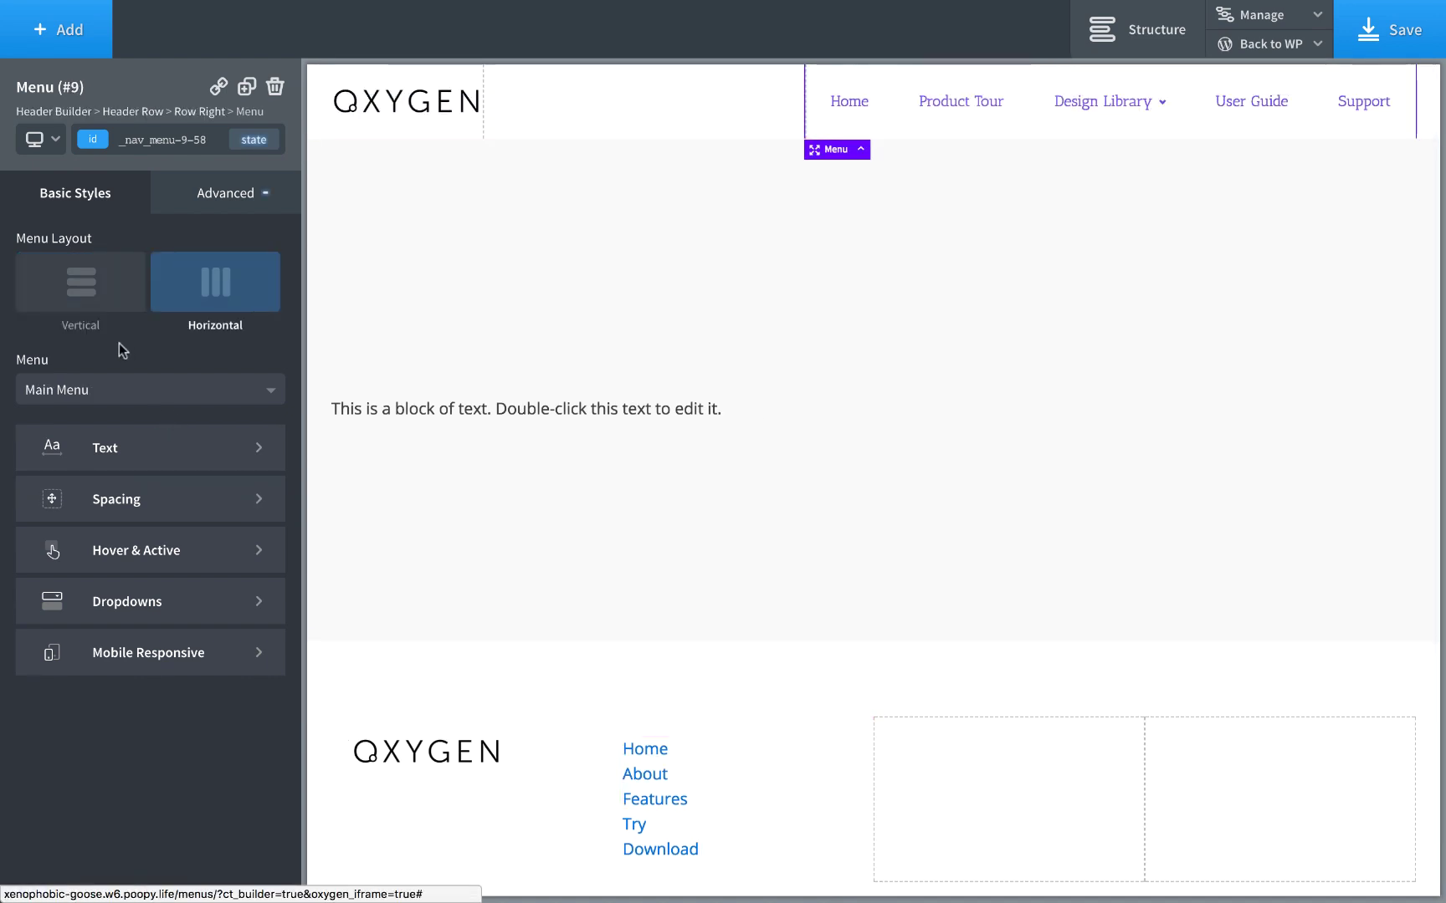
left_click(135, 450)
triple_click(127, 390)
key("ctrl+c")
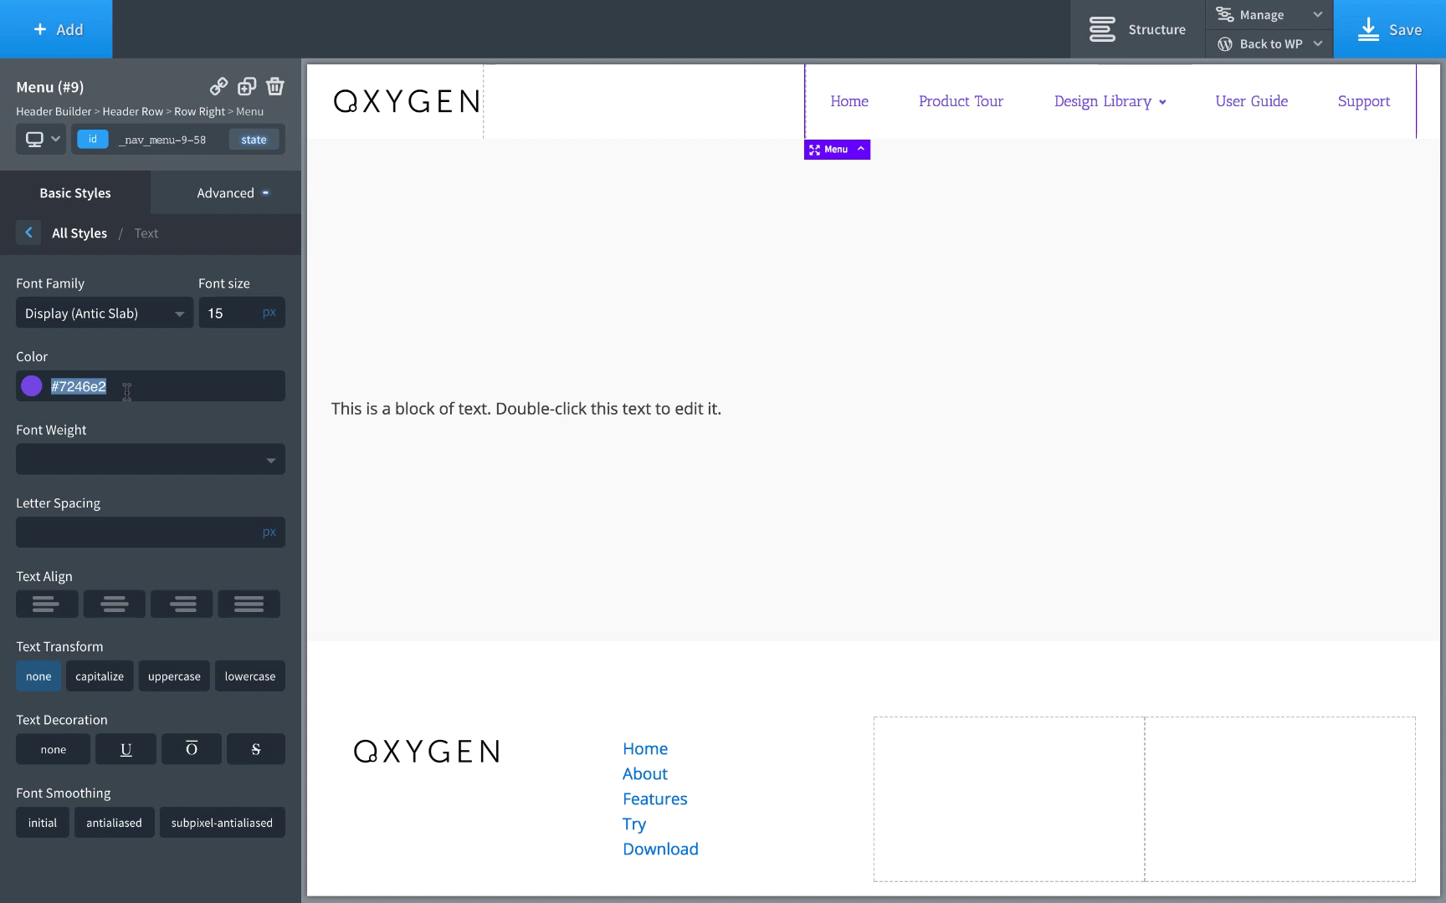
left_click(650, 803)
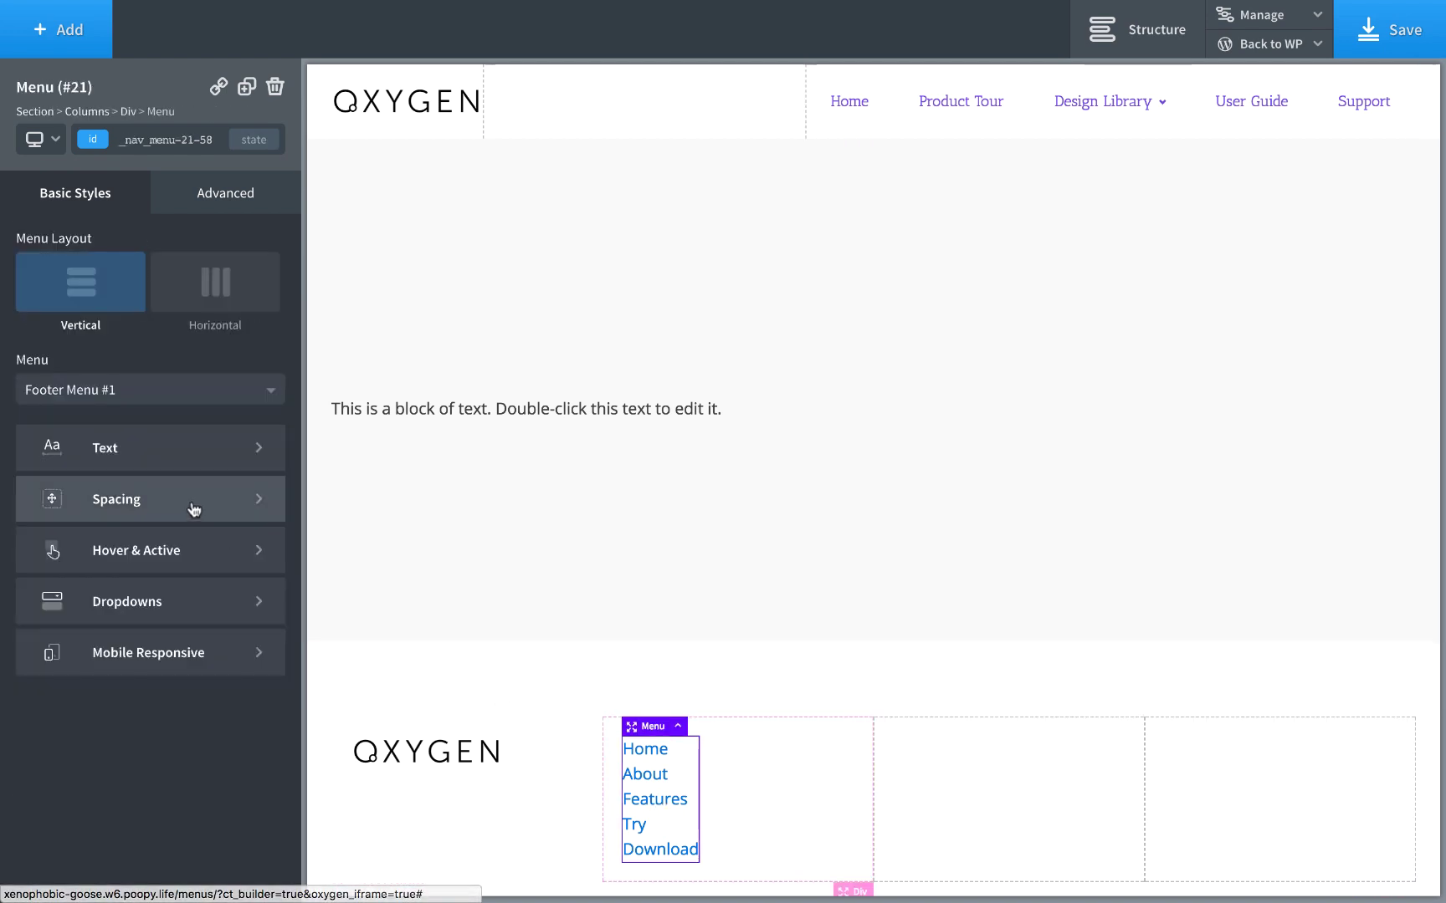
left_click(183, 462)
key("ctrl+v")
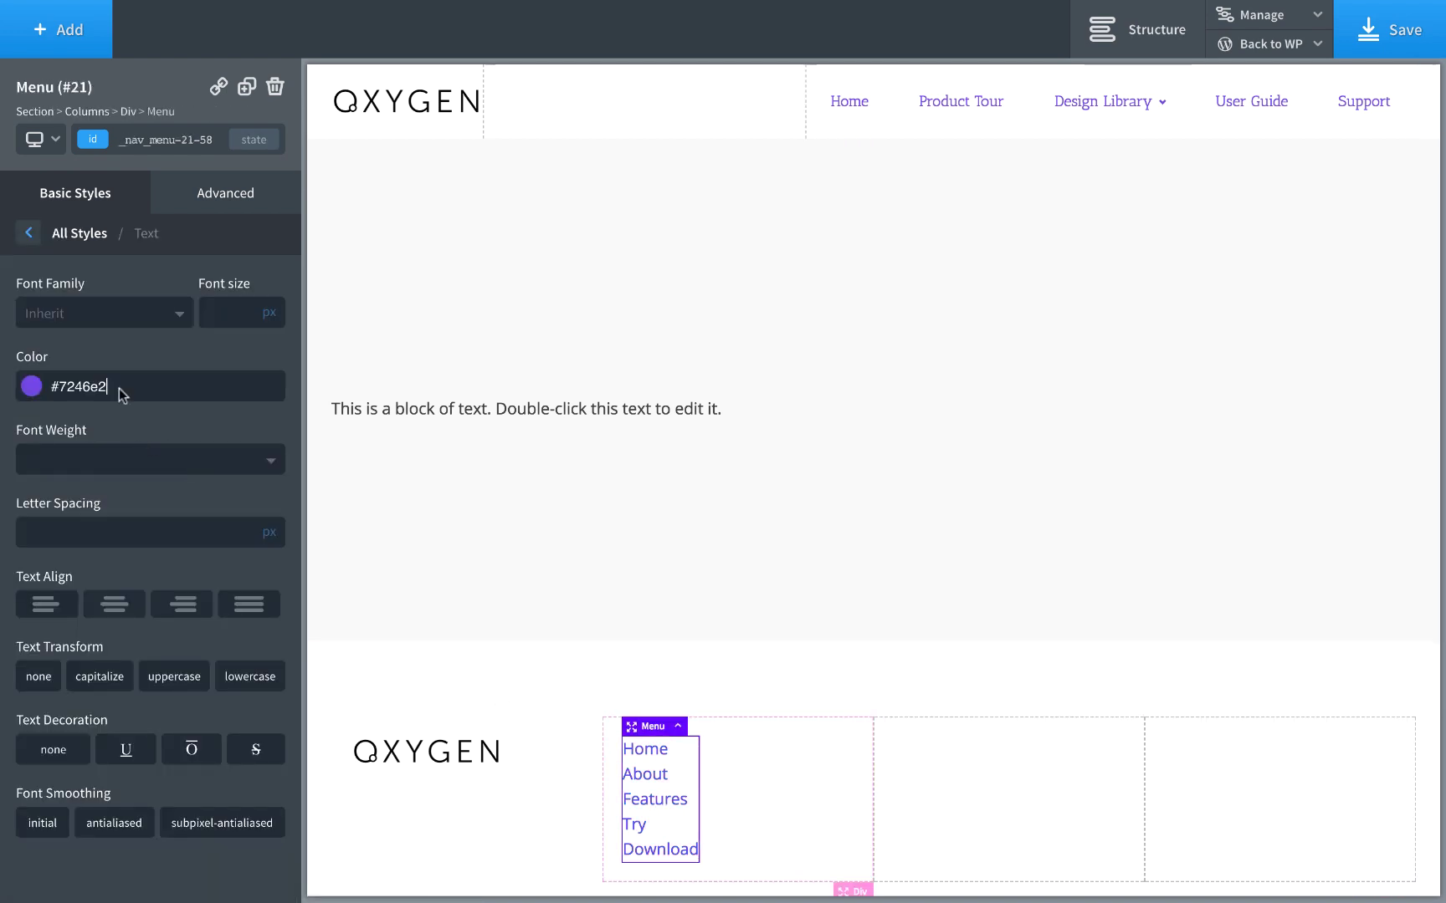
- Give the footer menu items a 10 px bottom margin
left_click(88, 235)
left_click(162, 494)
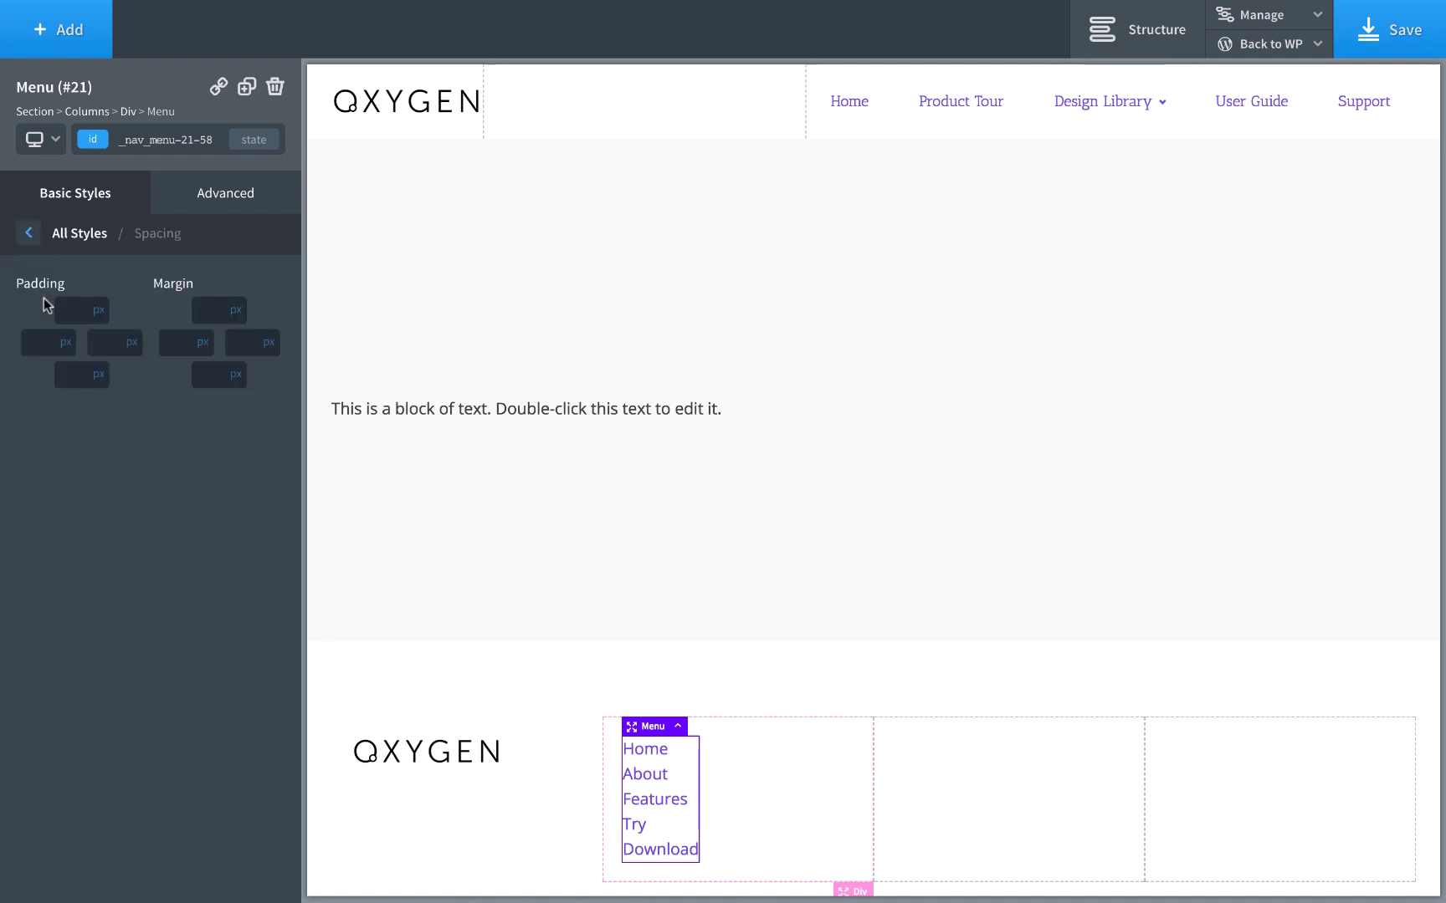
left_click(202, 377)
type("10")
scroll(713, 565, "down", 2)
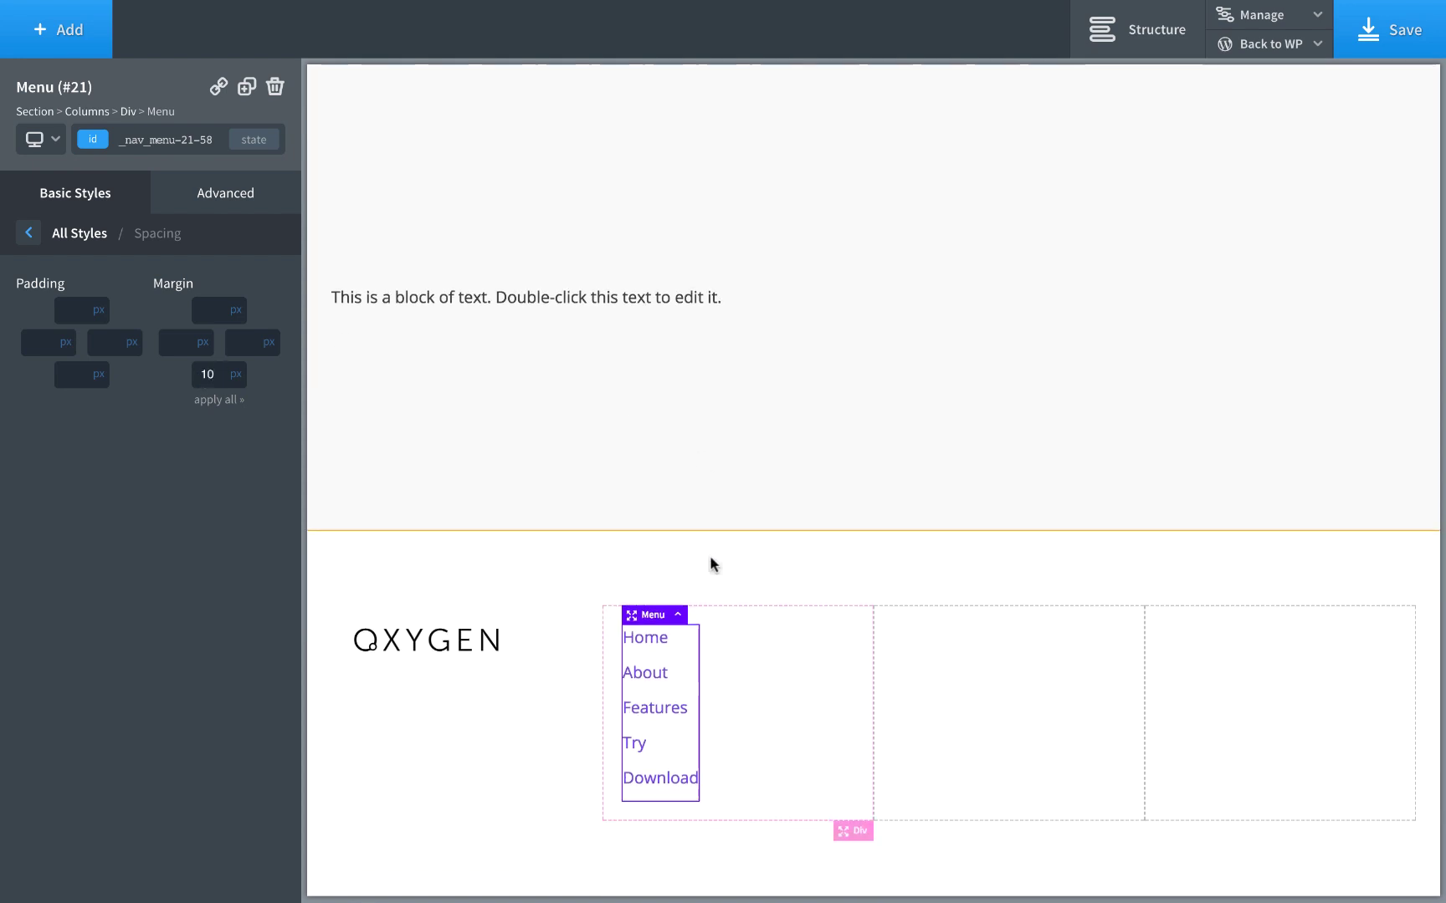
left_click(819, 666)
left_click(655, 640)
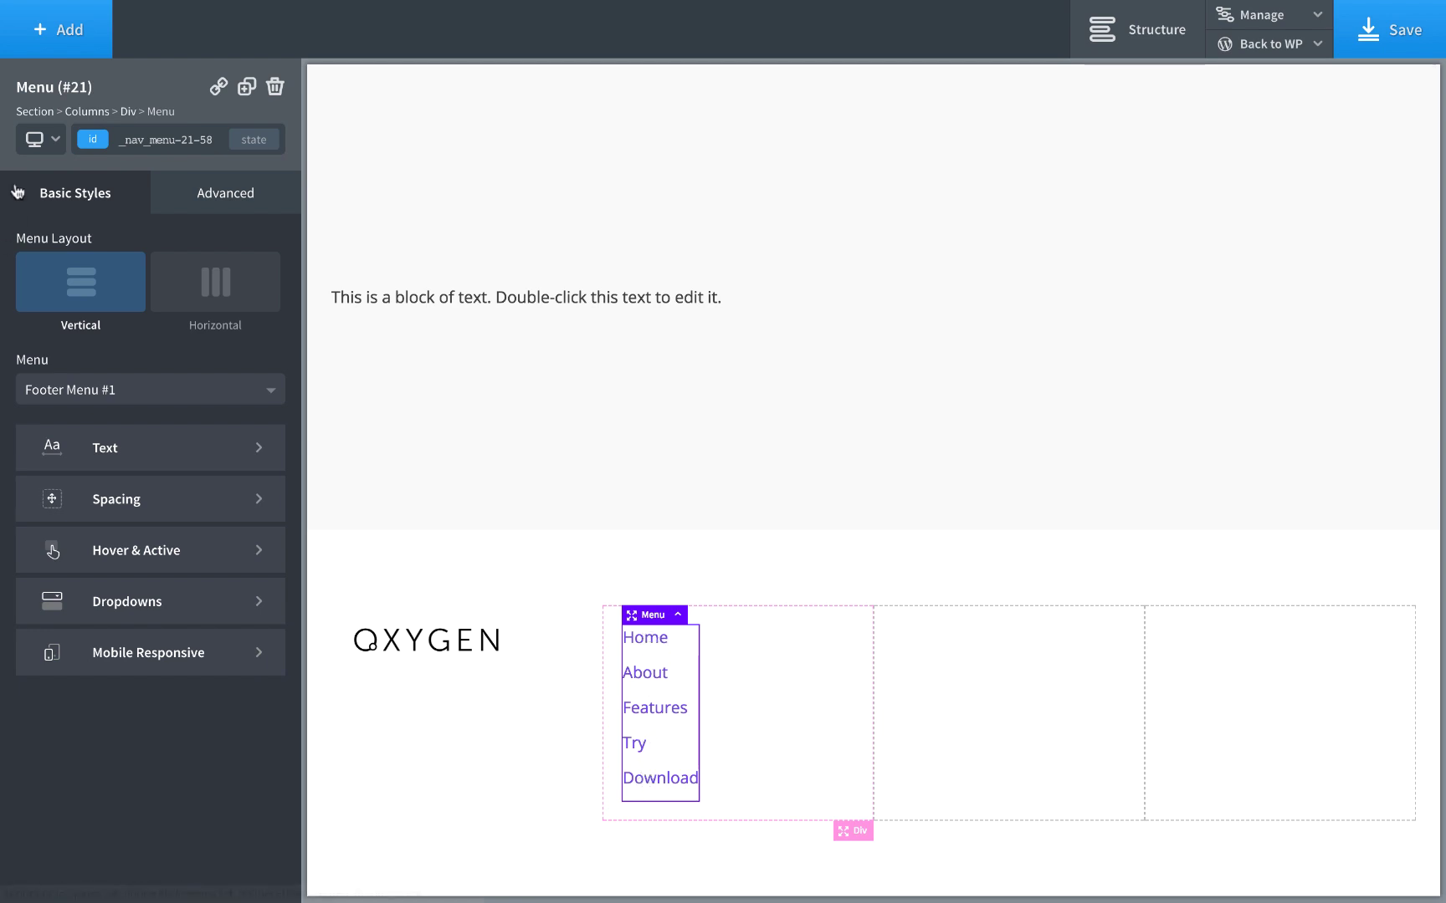
- Preview the page at Less than 480px, then return to All devices
left_click(40, 139)
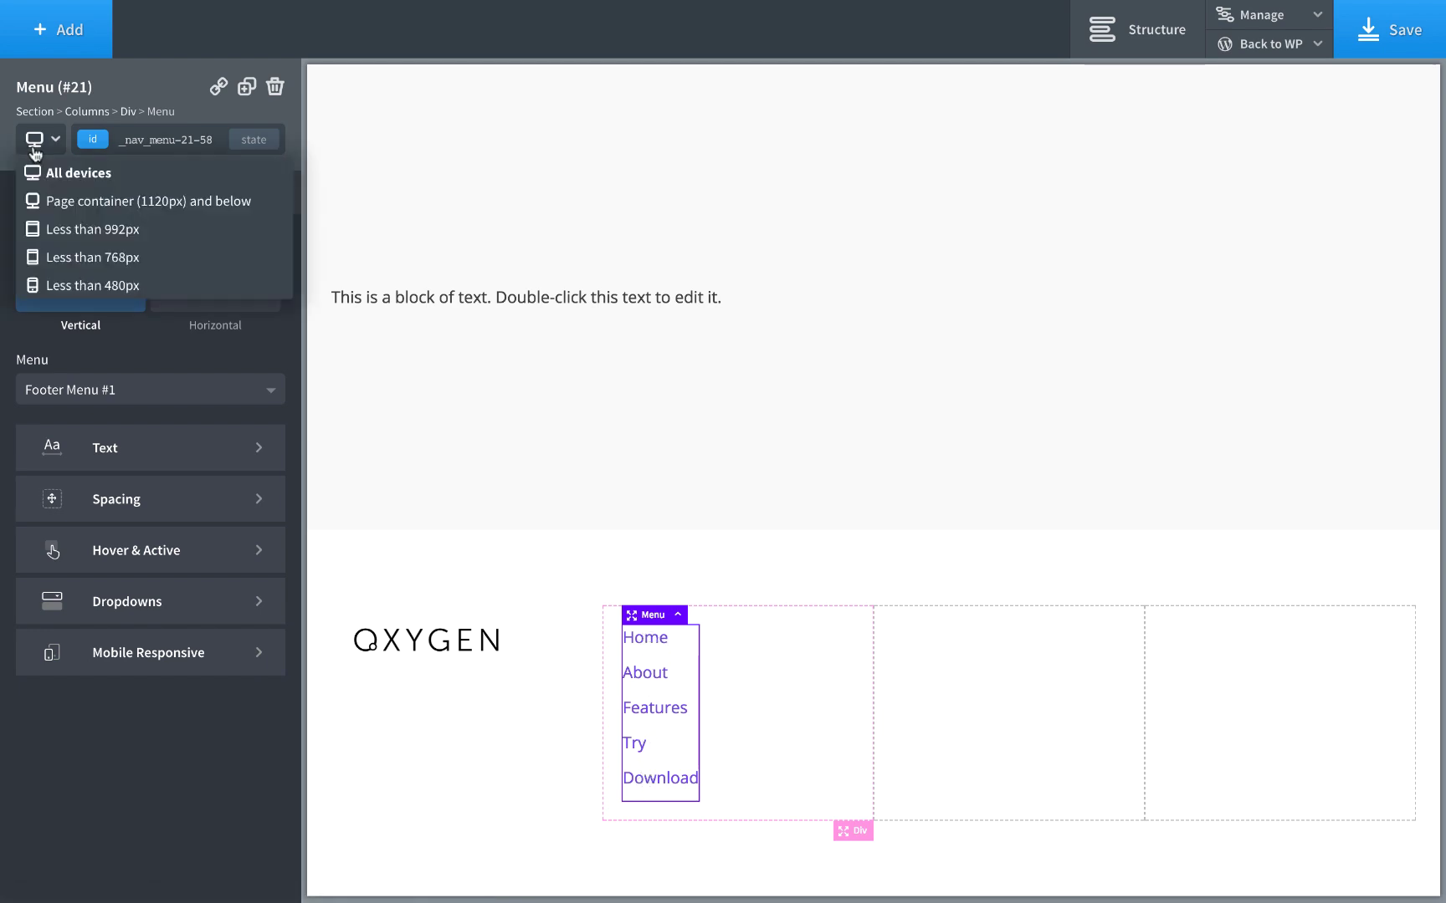
left_click(92, 286)
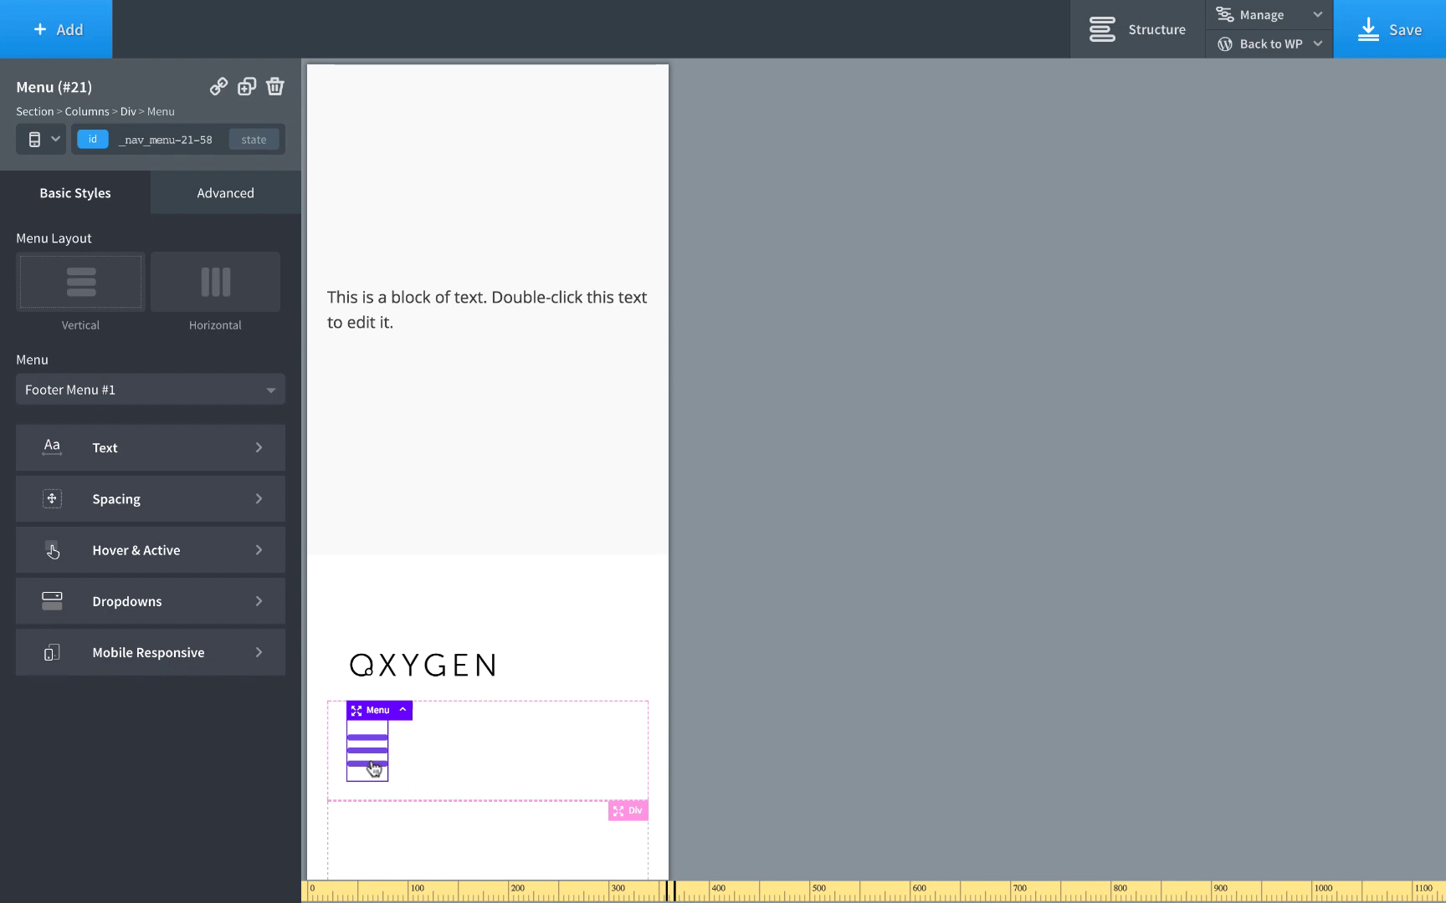
left_click(56, 142)
left_click(58, 161)
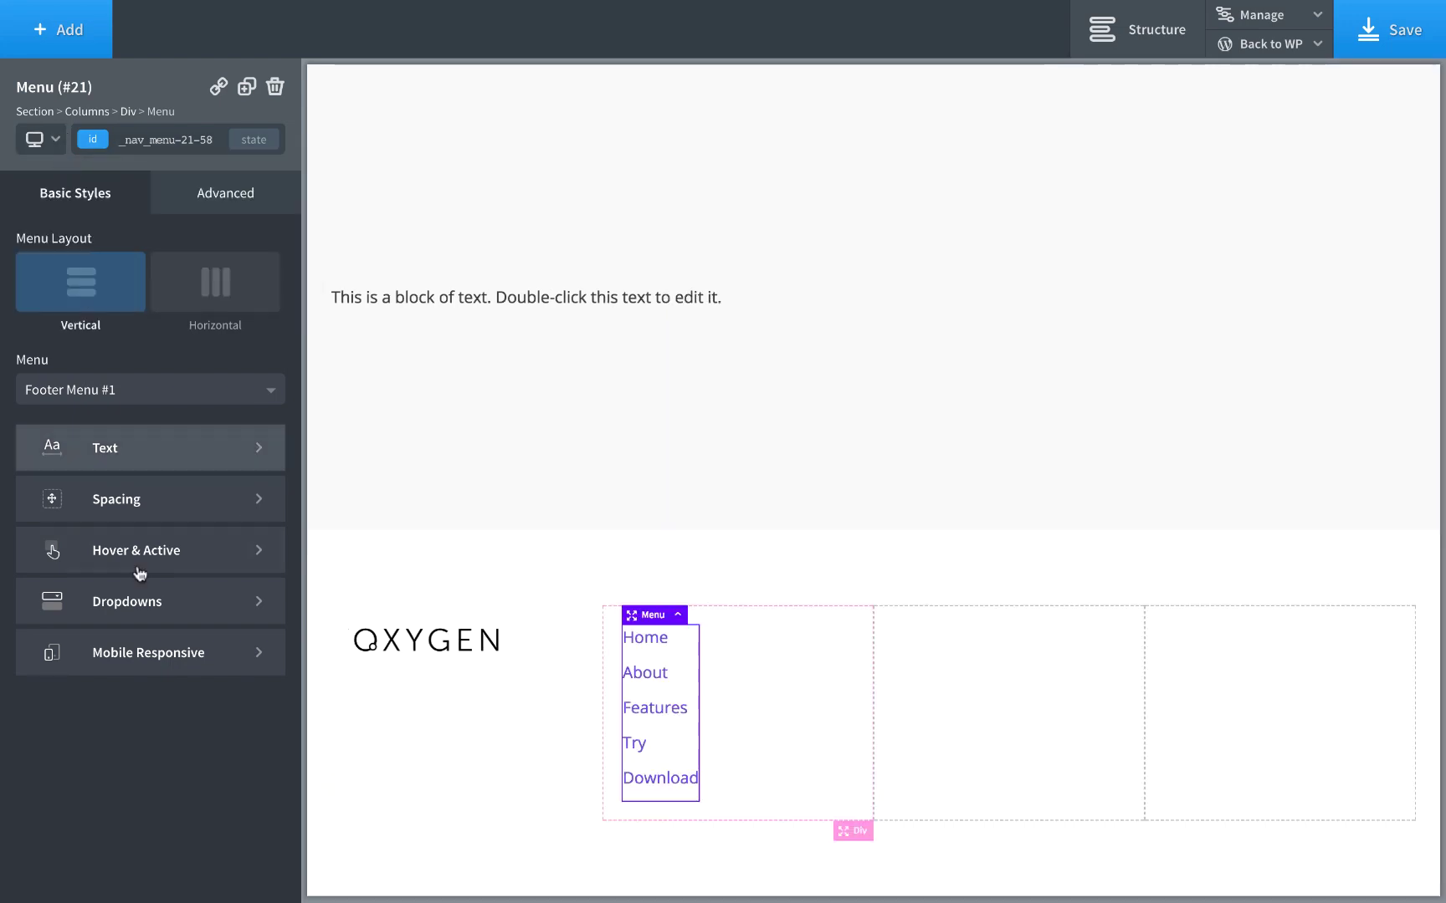
- Set the footer menu's Mobile Responsive Toggle Below option to Never
left_click(140, 661)
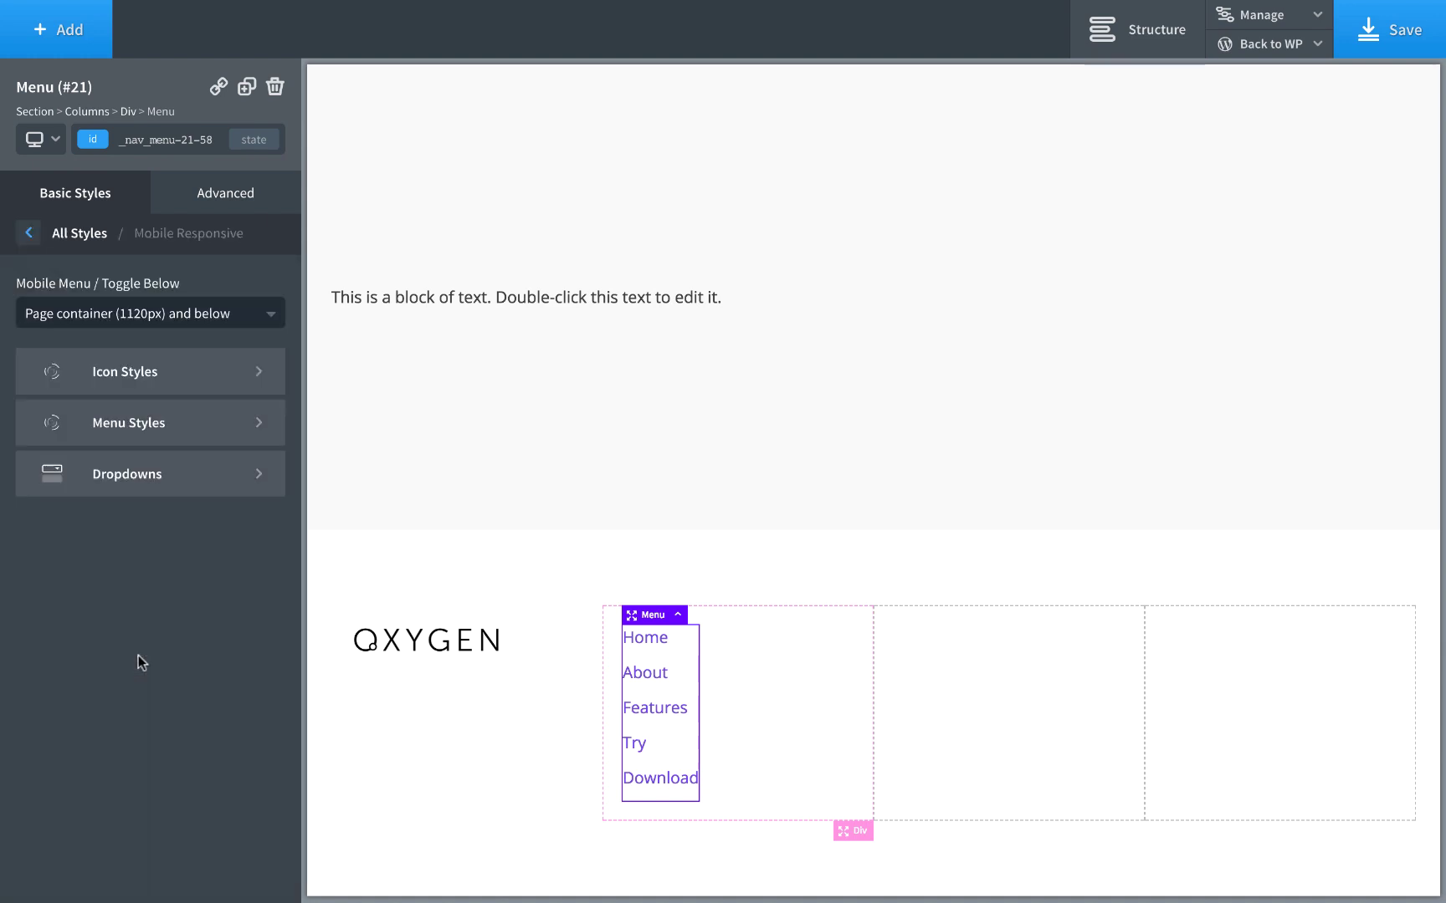
left_click(123, 313)
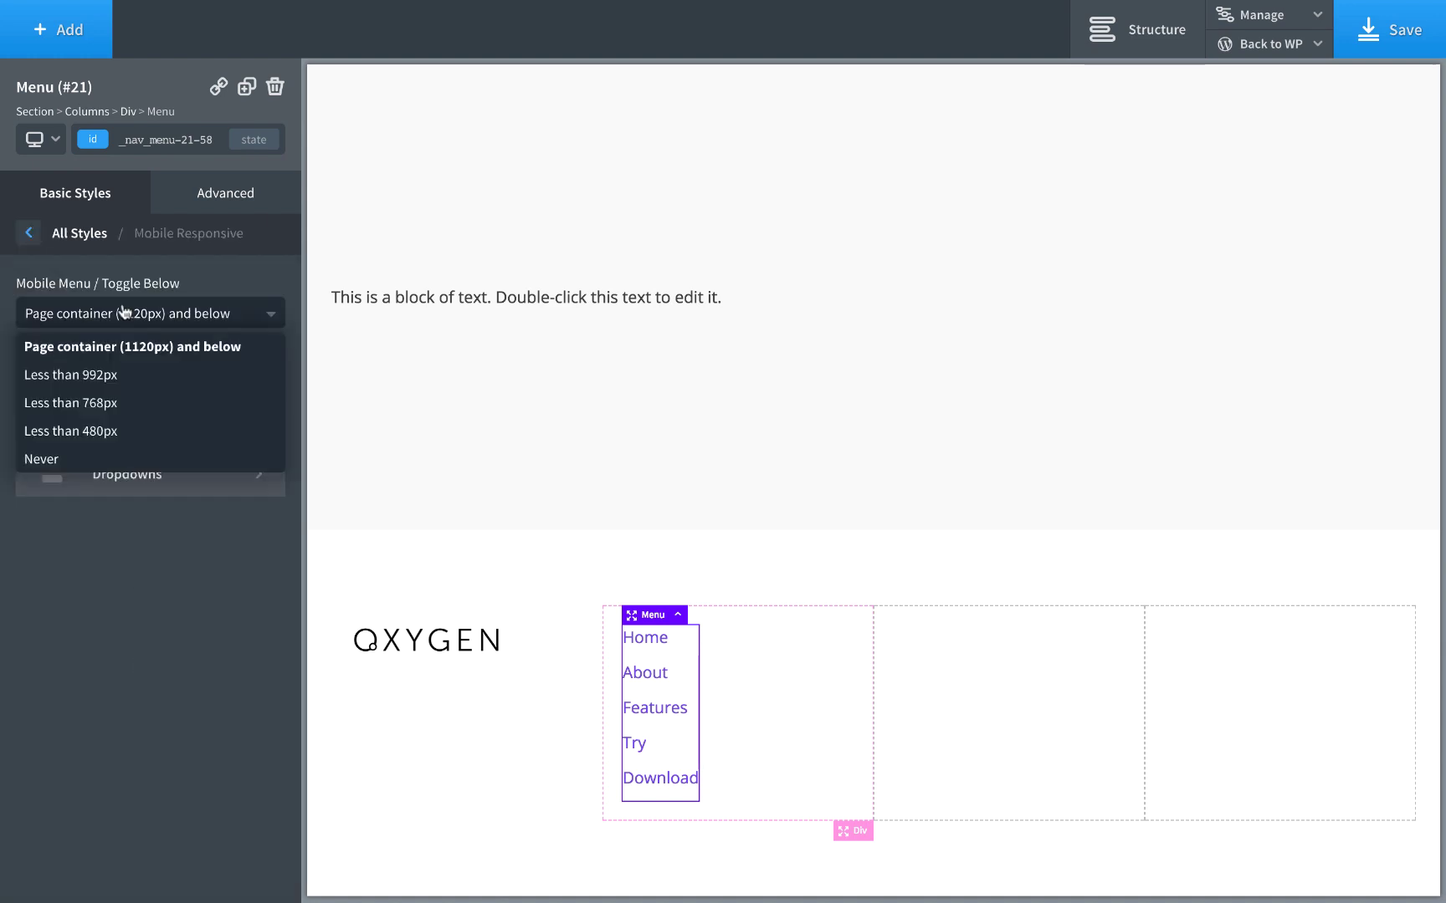
left_click(108, 459)
- Preview at Less than 768px and 480px, checking the header's mobile menu and footer column
left_click(42, 139)
left_click(63, 253)
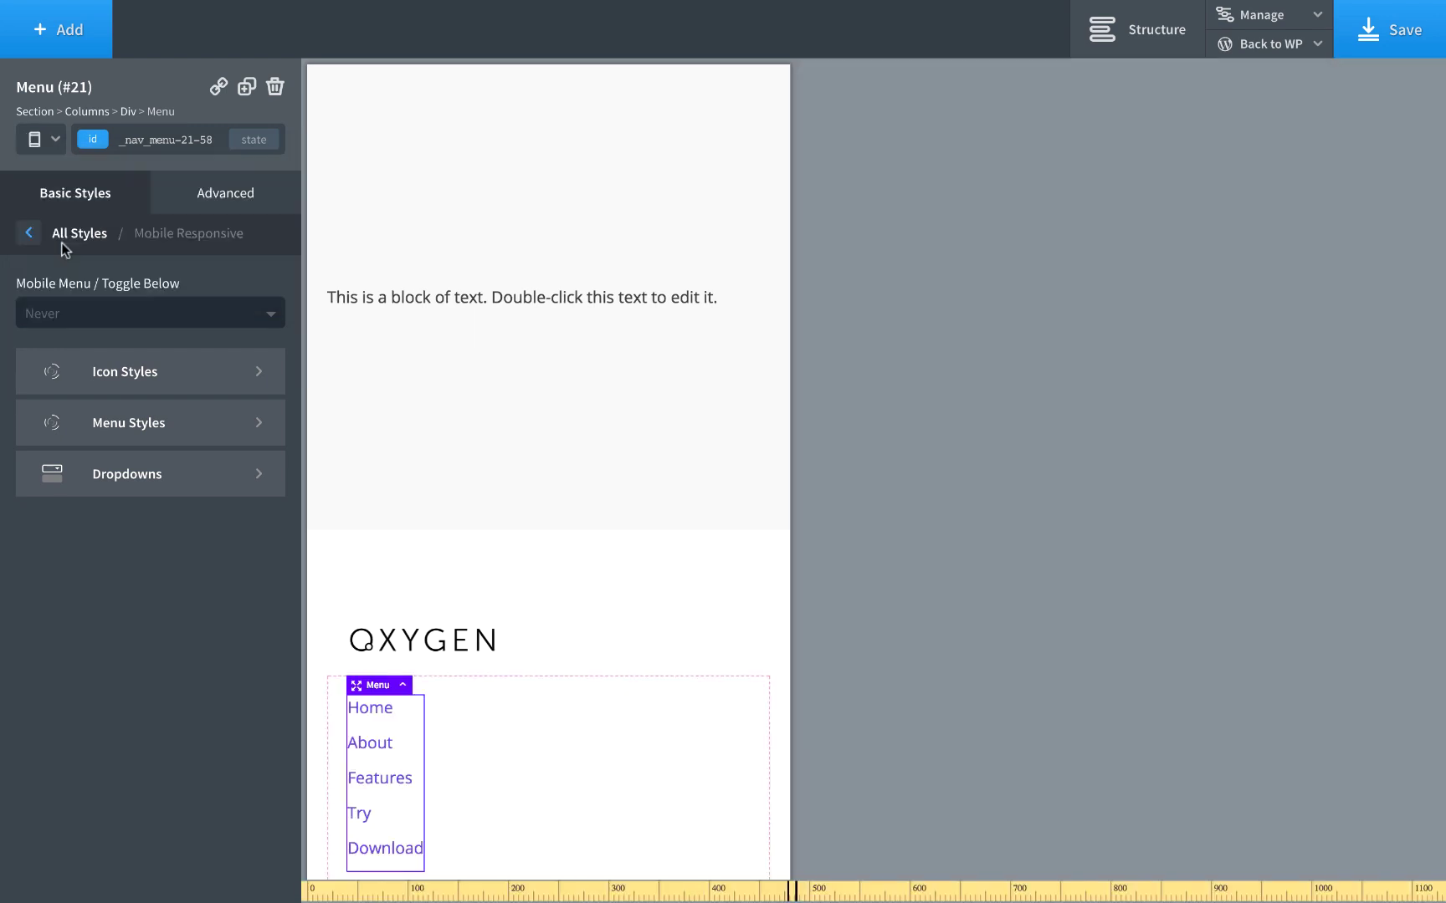
left_click(49, 144)
left_click(65, 287)
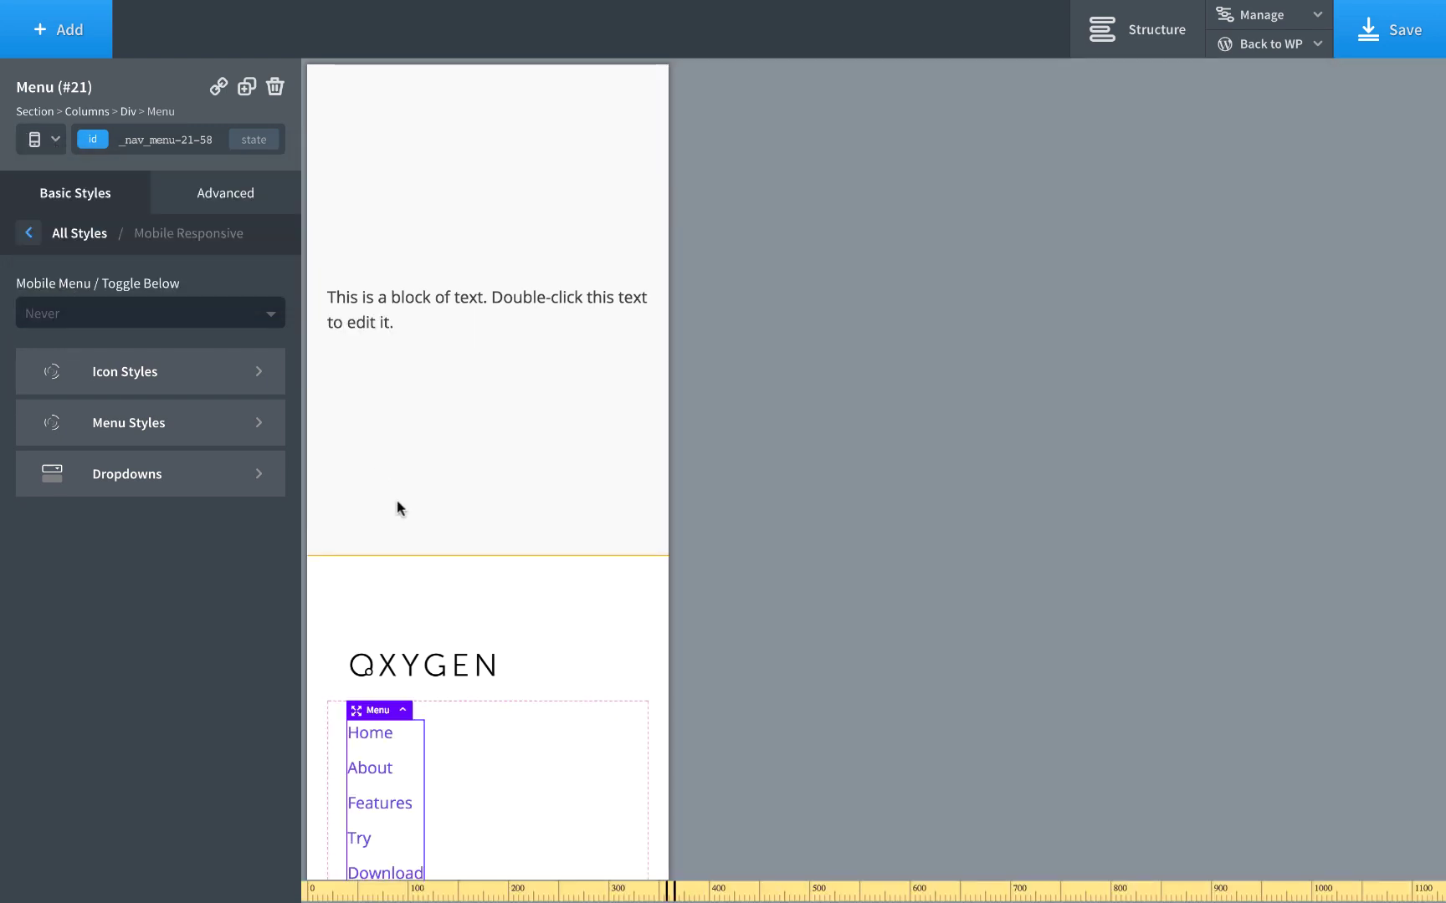
left_click(619, 117)
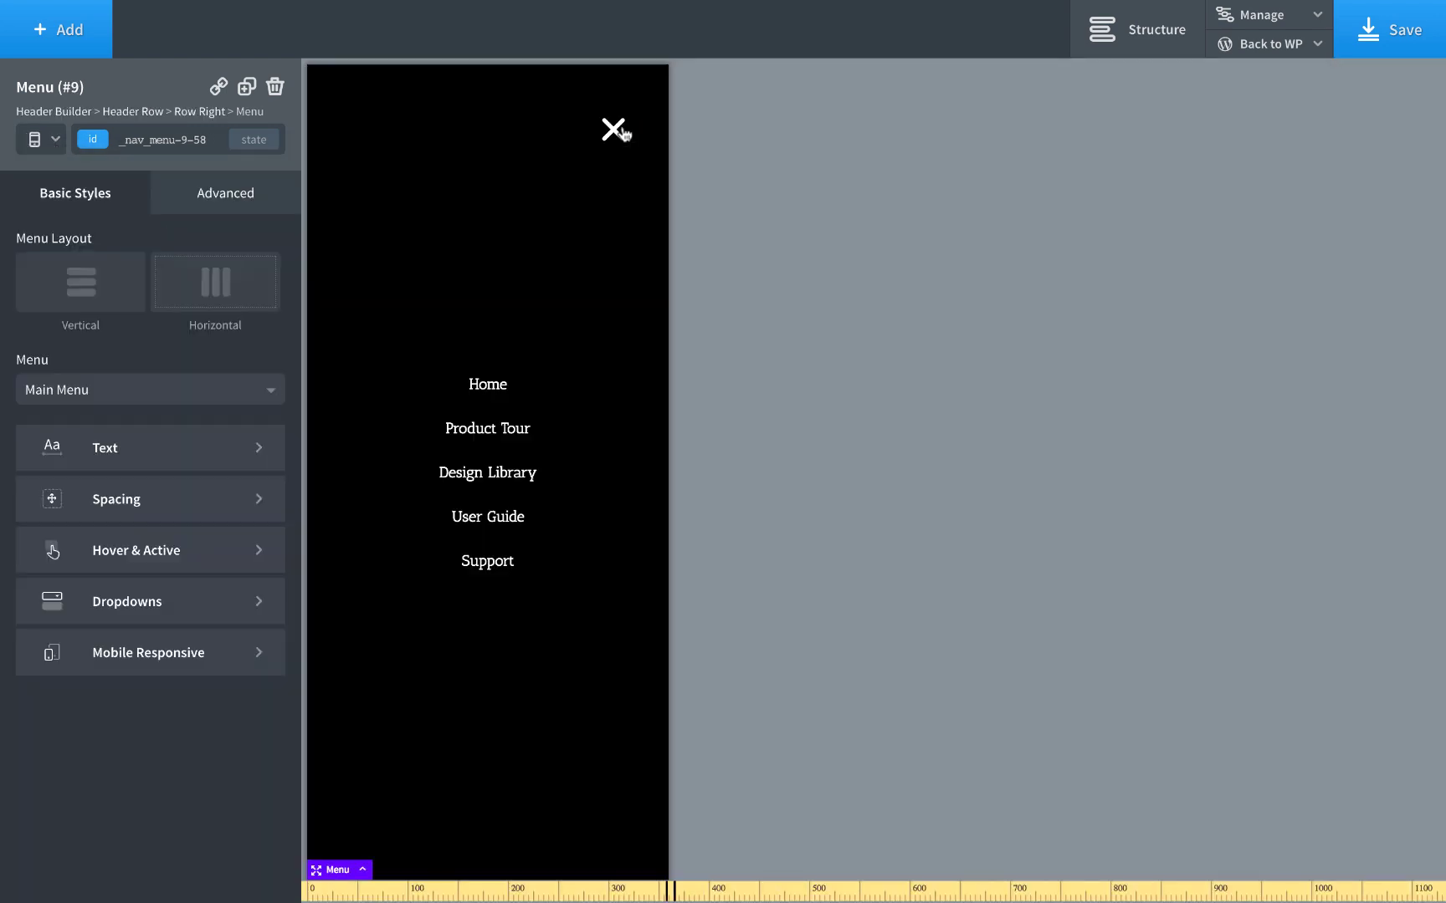
left_click(615, 129)
scroll(555, 523, "down", 5)
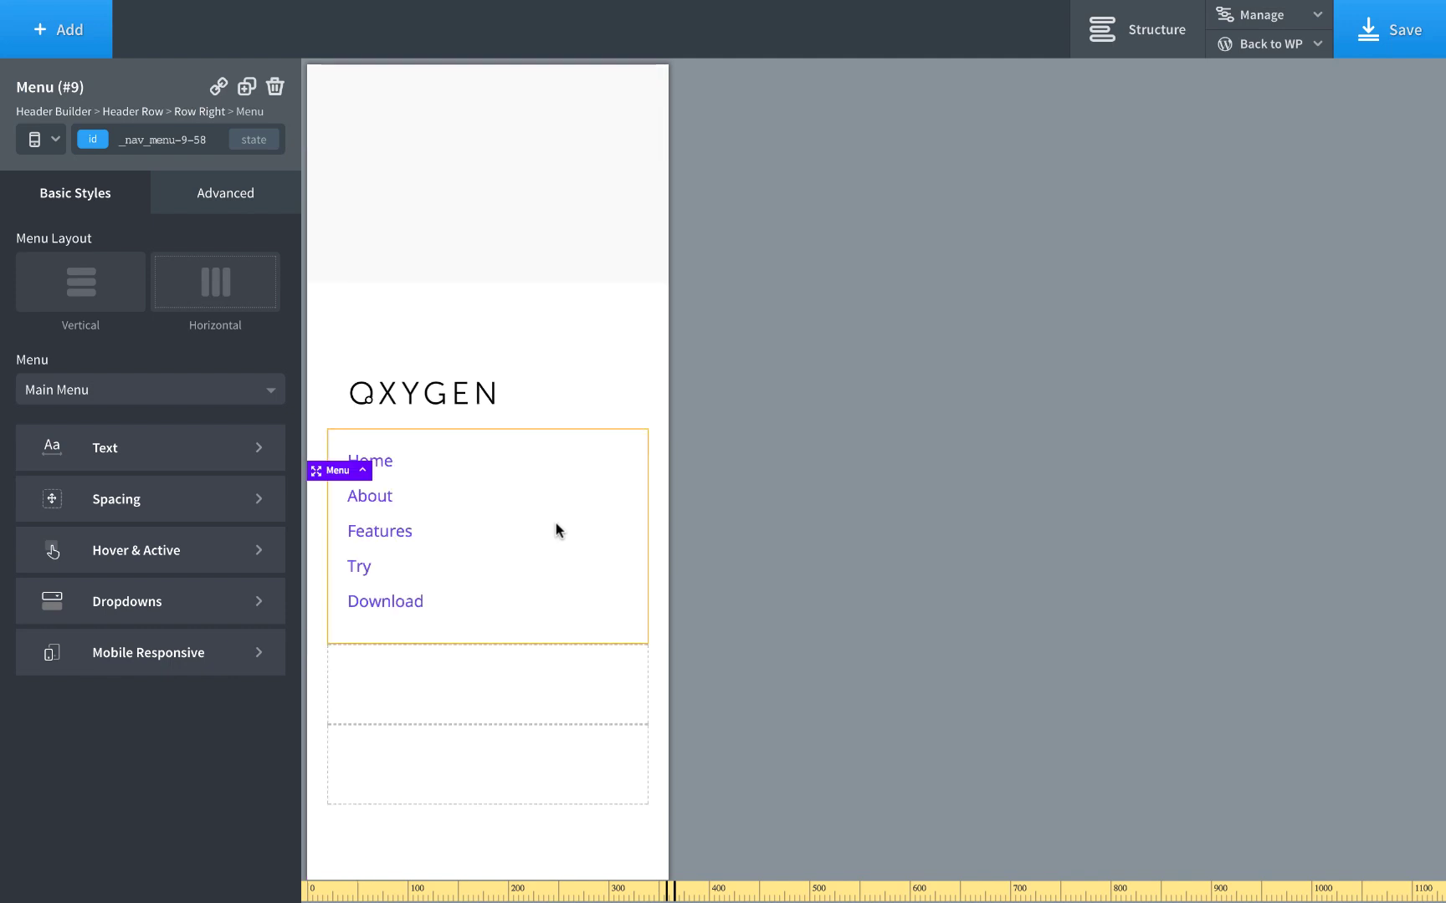
left_click(430, 573)
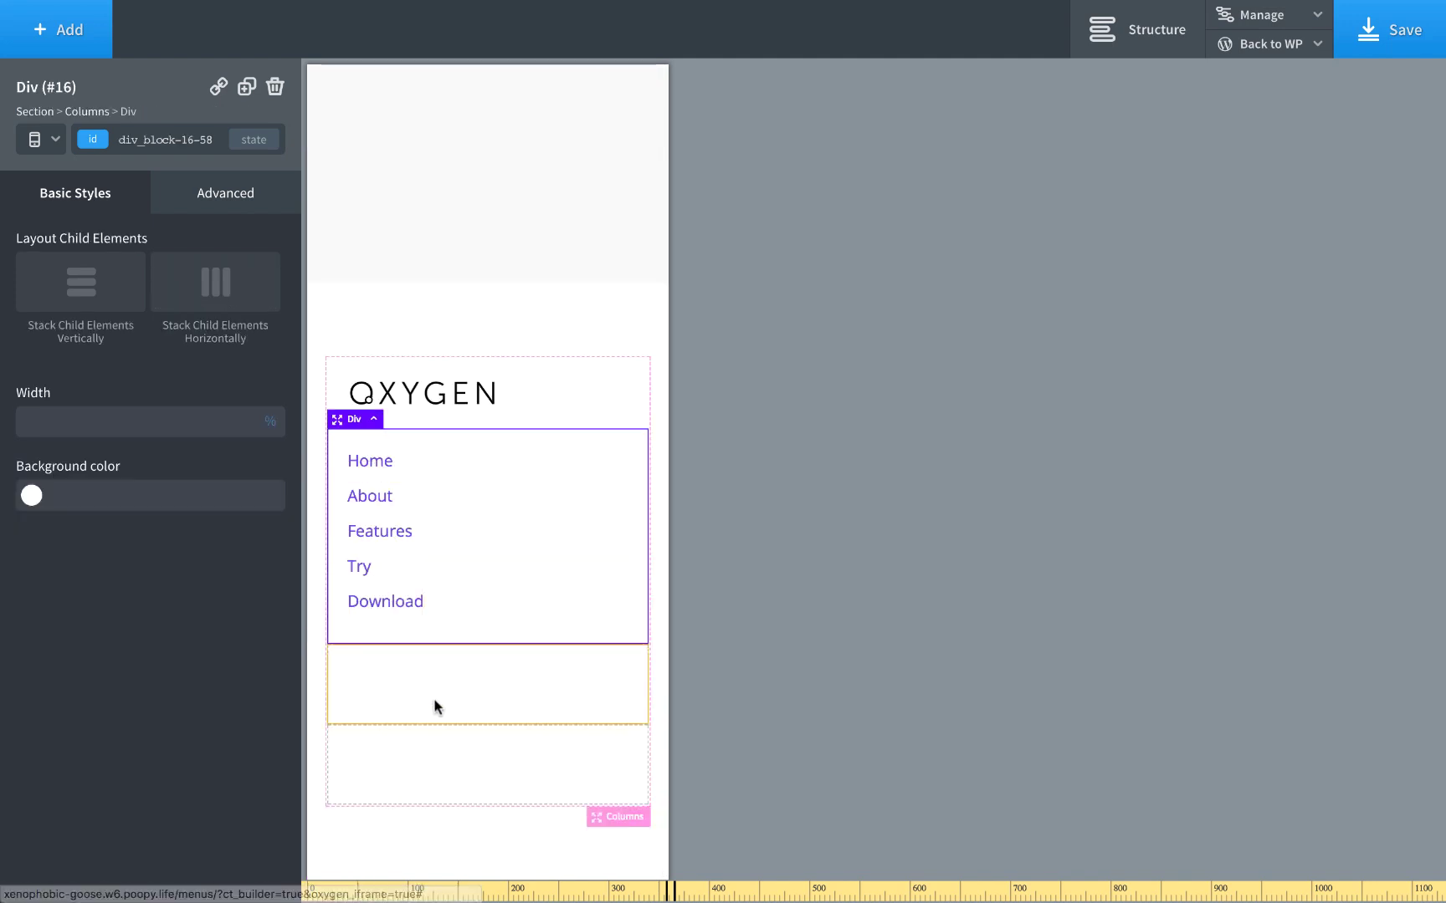
- Switch the preview from Less than 480px back to the All devices width
scroll(539, 480, "up", 5)
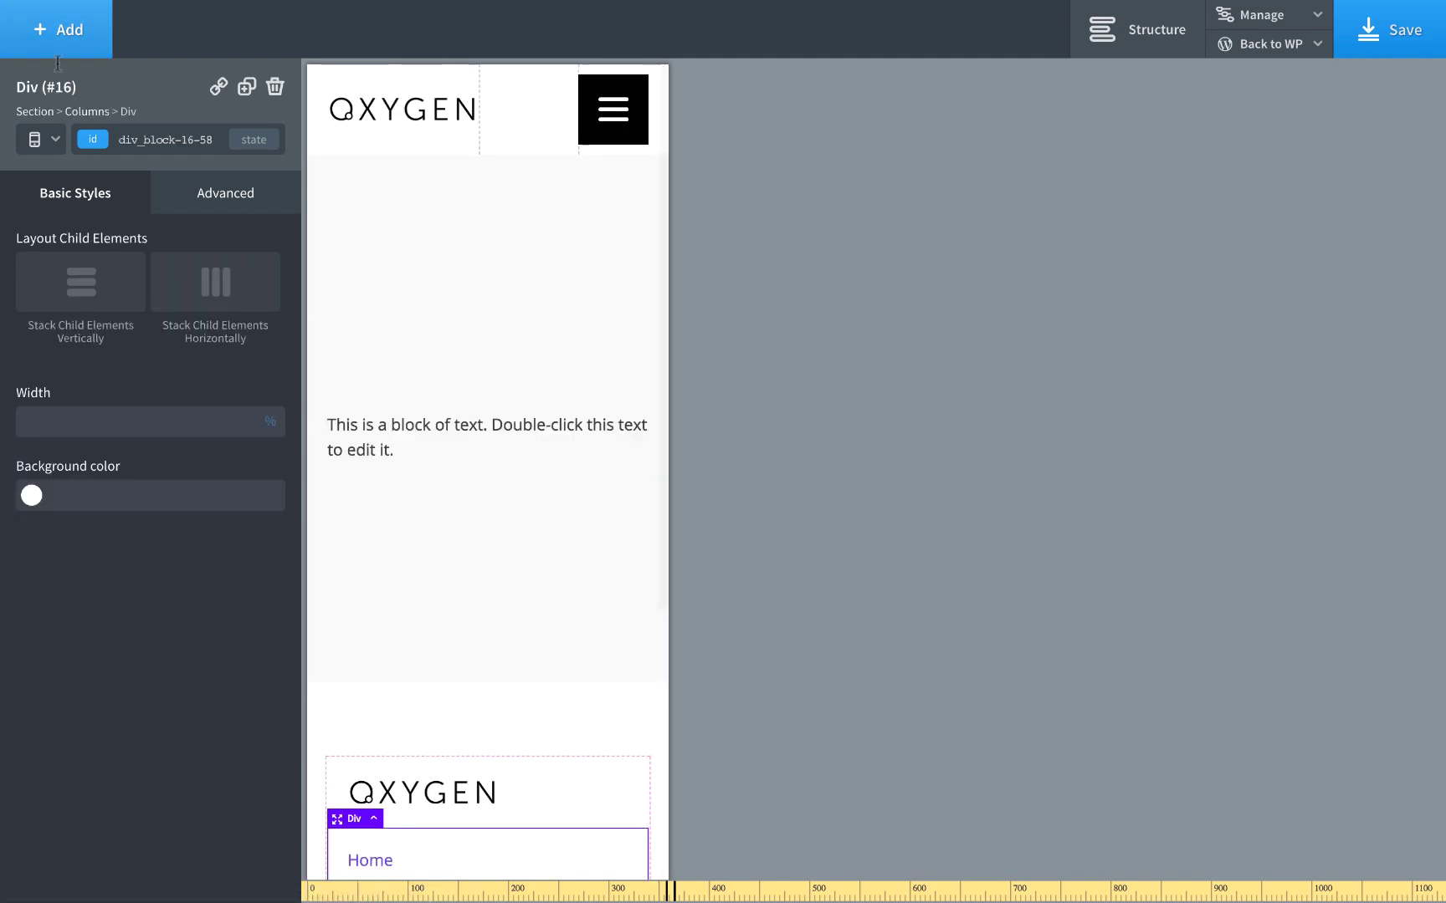
left_click(52, 142)
left_click(61, 174)
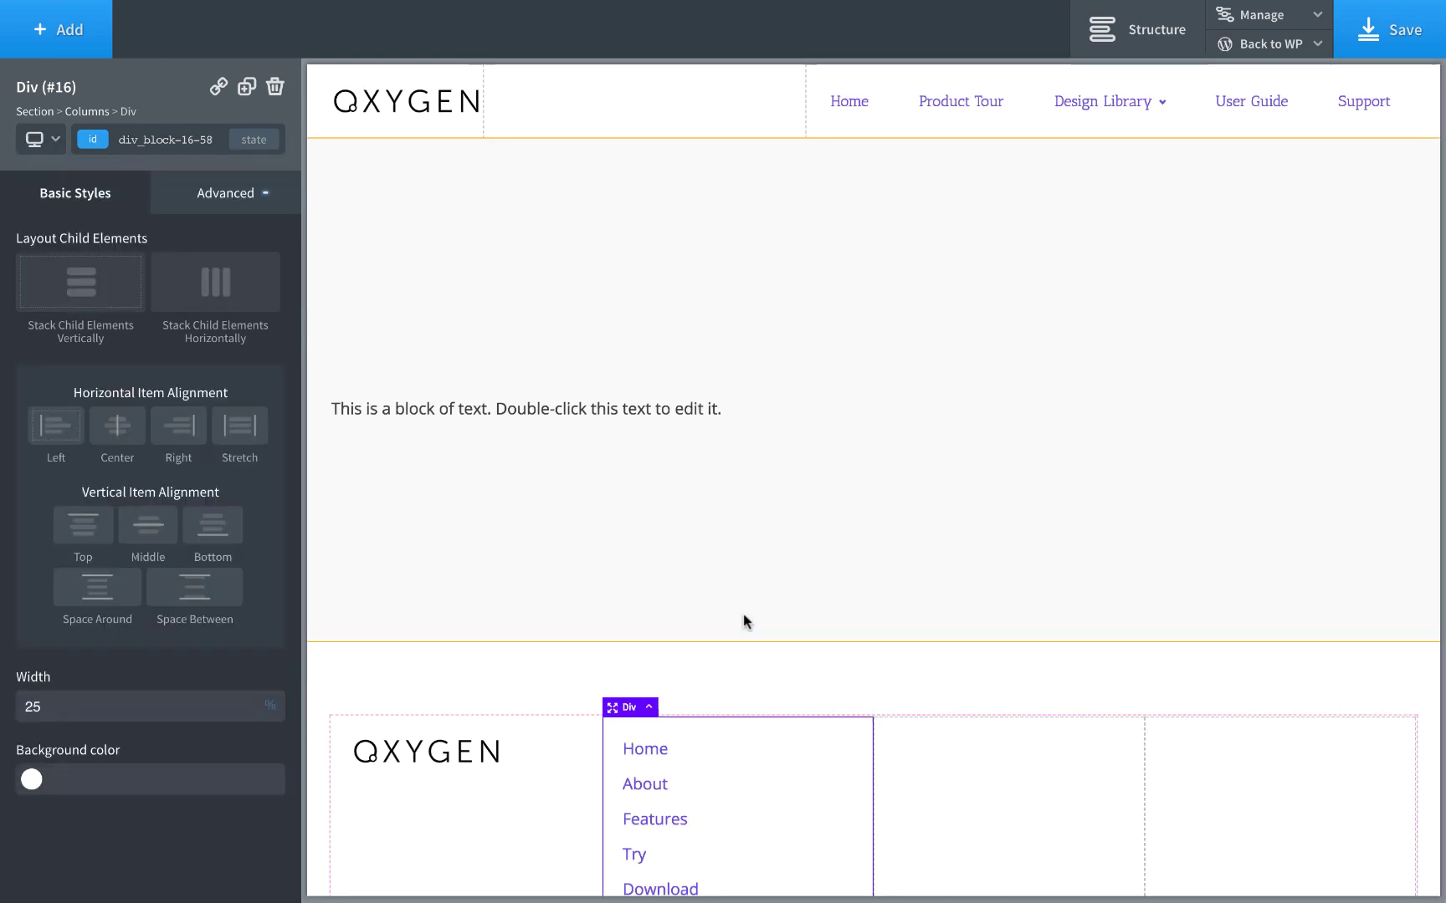